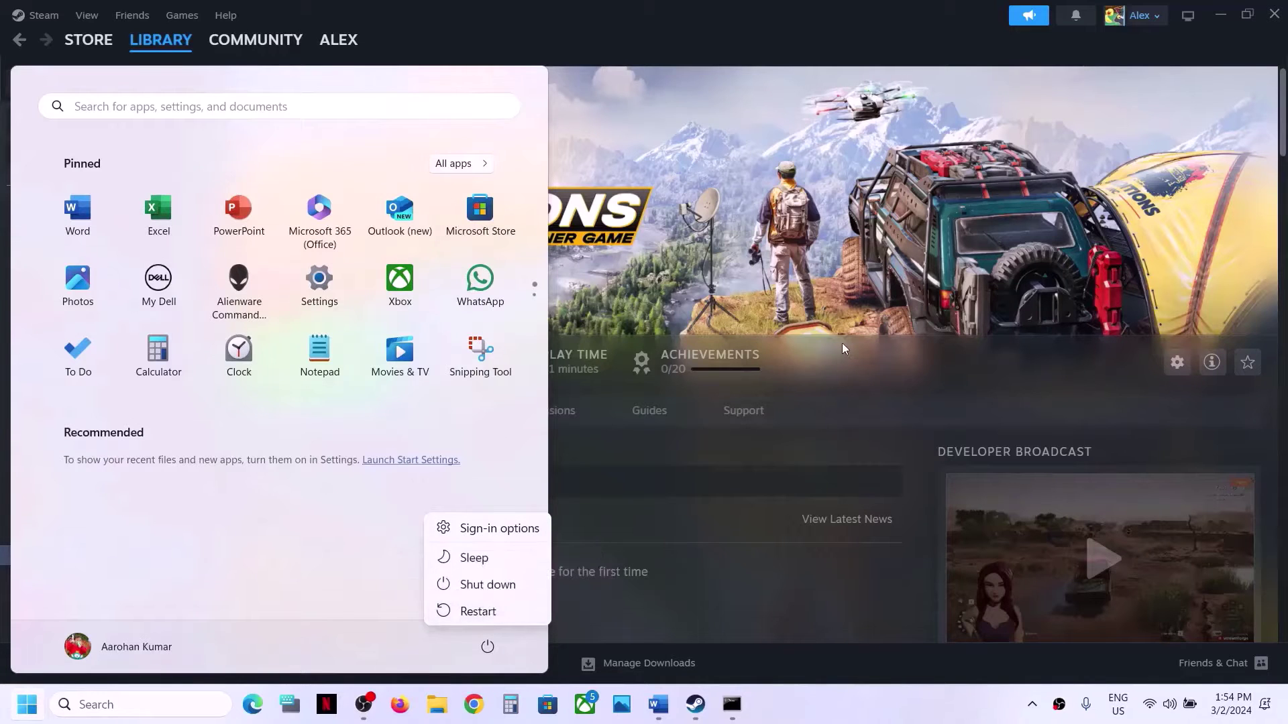
- Close the Start menu, switch to the Mudrunner document in Word and review the Step 2 instructions about the game's first launch
{"action": "key", "text": "Escape"}
{"action": "left_click", "coordinate": [729, 173]}
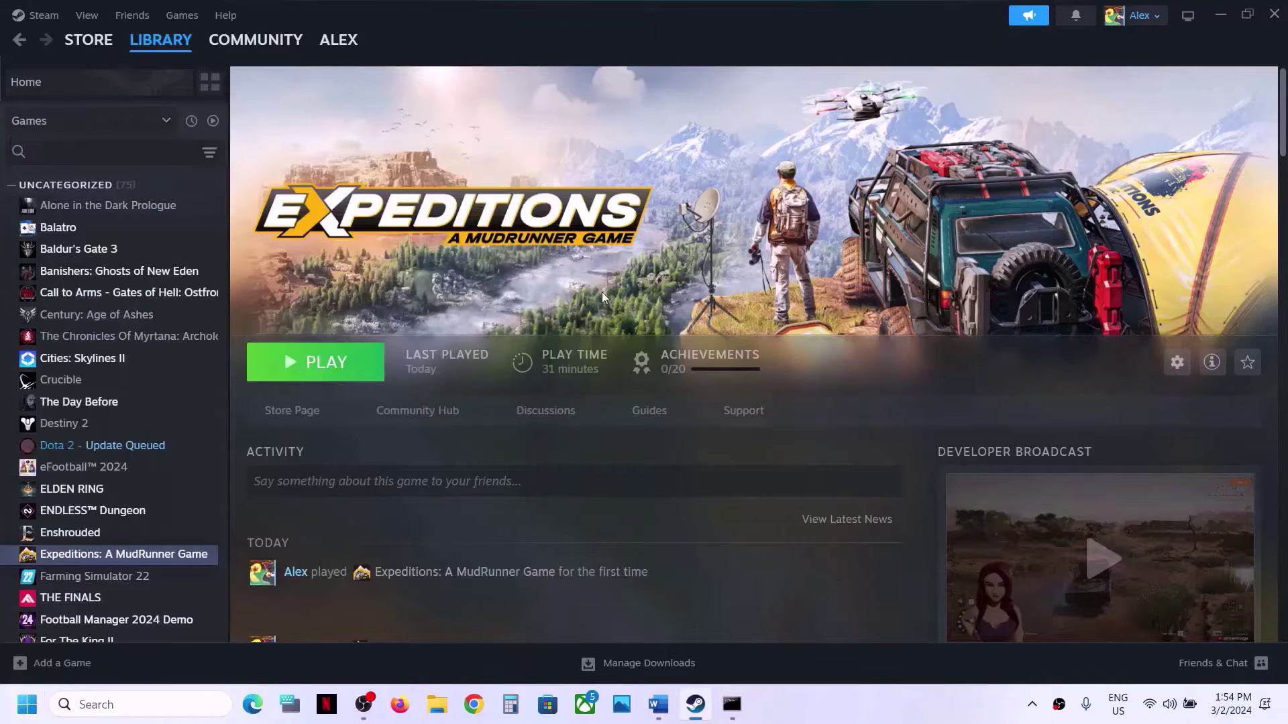
{"action": "left_click", "coordinate": [661, 713]}
{"action": "scroll", "coordinate": [430, 447], "scroll_direction": "down", "scroll_amount": 2}
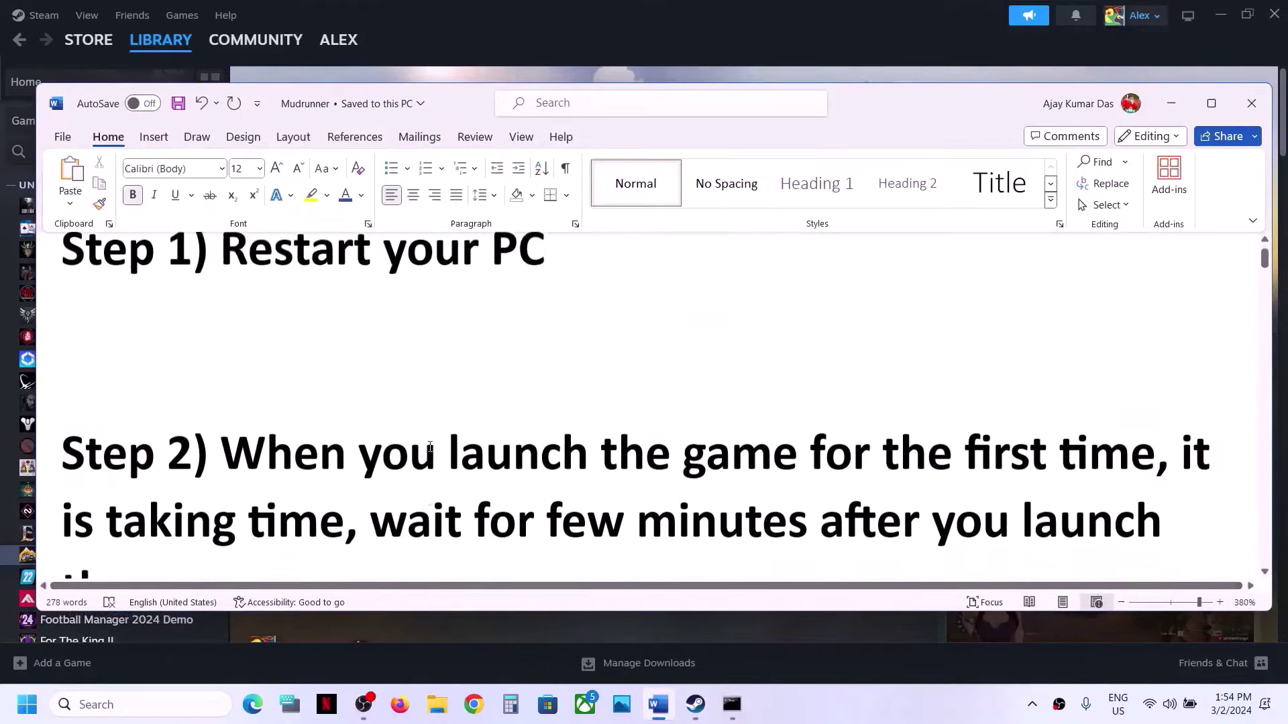
{"action": "left_click_drag", "start_coordinate": [808, 365], "coordinate": [347, 446]}
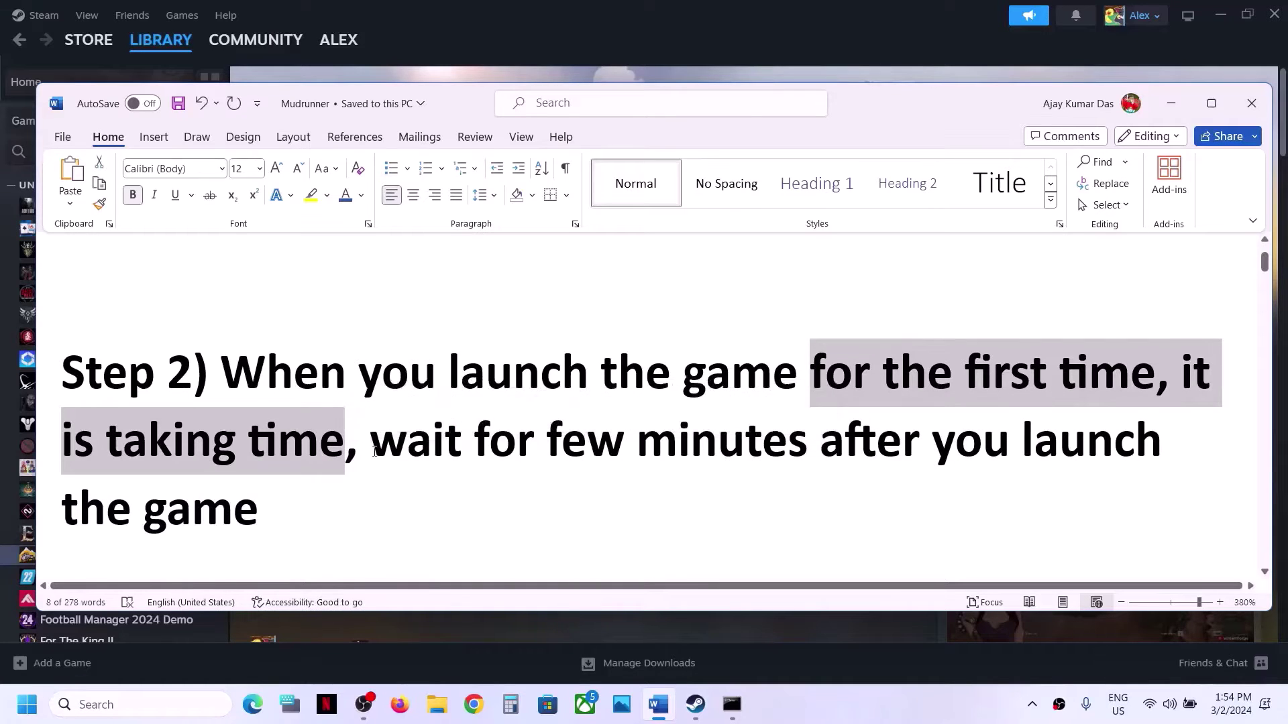
{"action": "left_click_drag", "start_coordinate": [370, 443], "coordinate": [238, 542]}
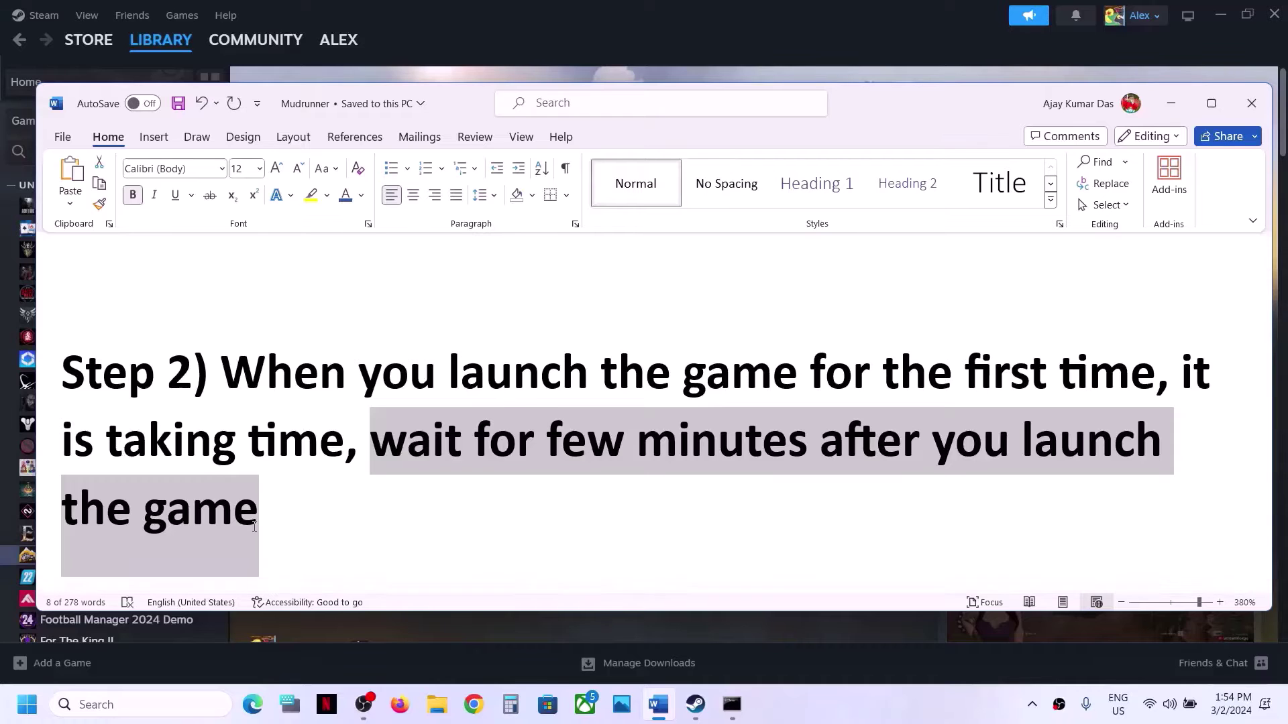
{"action": "left_click", "coordinate": [253, 526]}
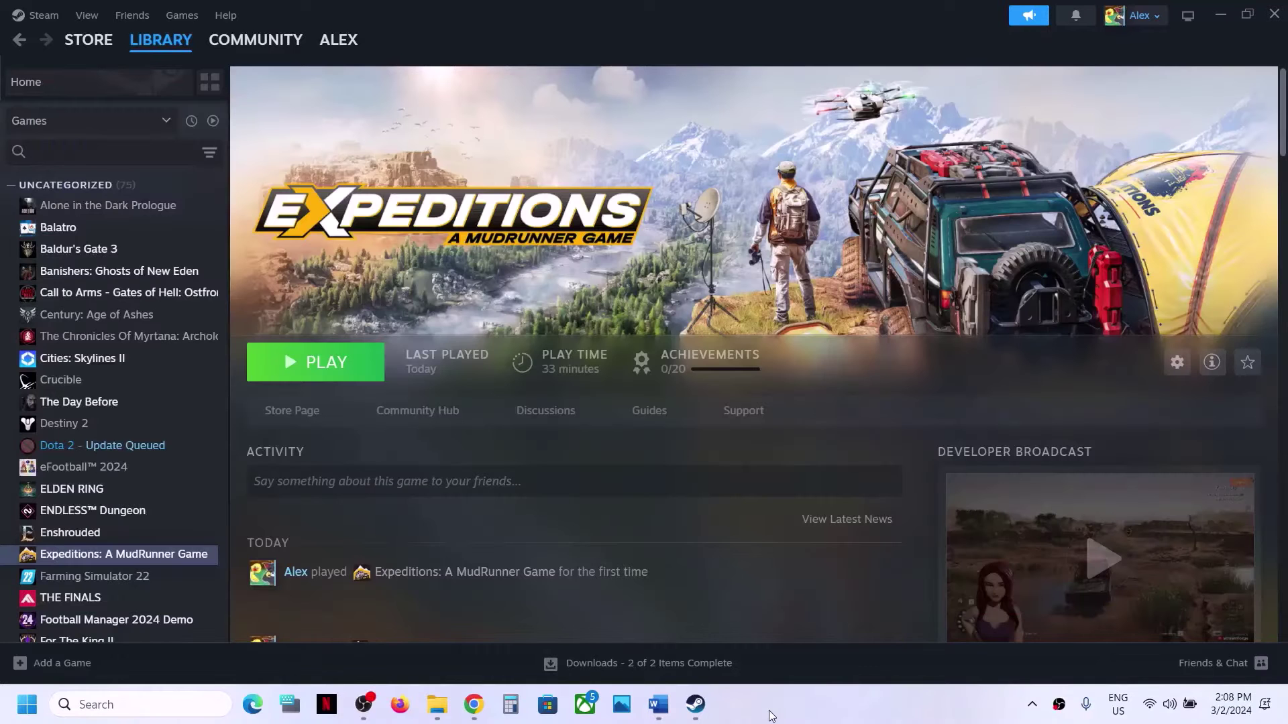
- Bring up the Mudrunner document in Word and highlight the Step 3 text about running the game using the shortcut
{"action": "left_click", "coordinate": [658, 704]}
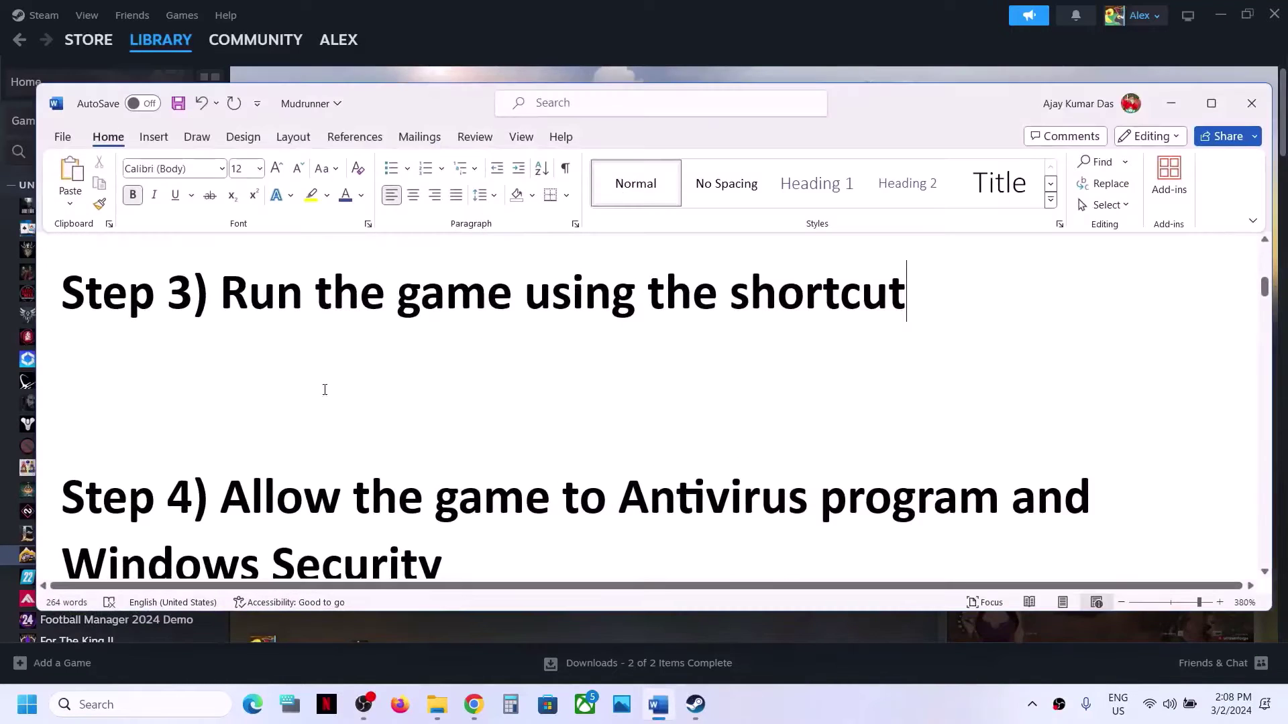
{"action": "scroll", "coordinate": [240, 280], "scroll_direction": "up", "scroll_amount": 3}
{"action": "left_click_drag", "start_coordinate": [221, 517], "coordinate": [792, 511]}
- Launch Expeditions: A MudRunner Game from its desktop shortcut, and close the game window again
{"action": "key", "text": "super+d"}
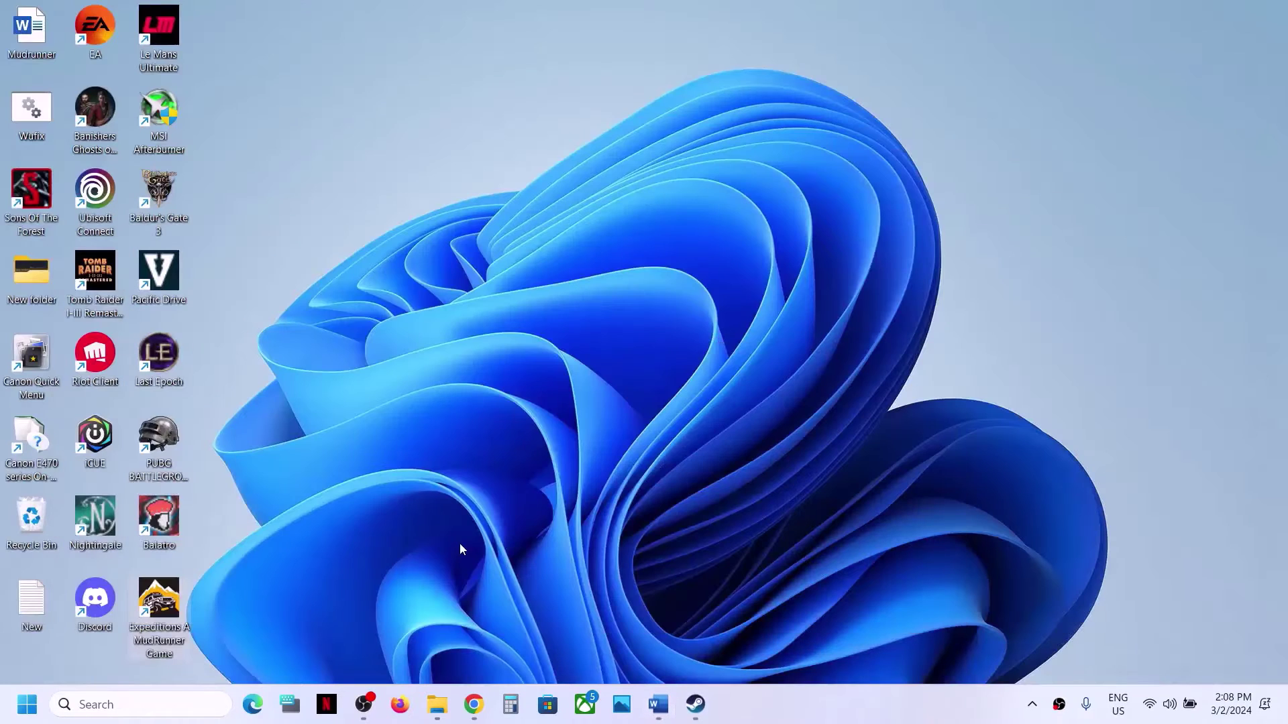
{"action": "right_click", "coordinate": [161, 606]}
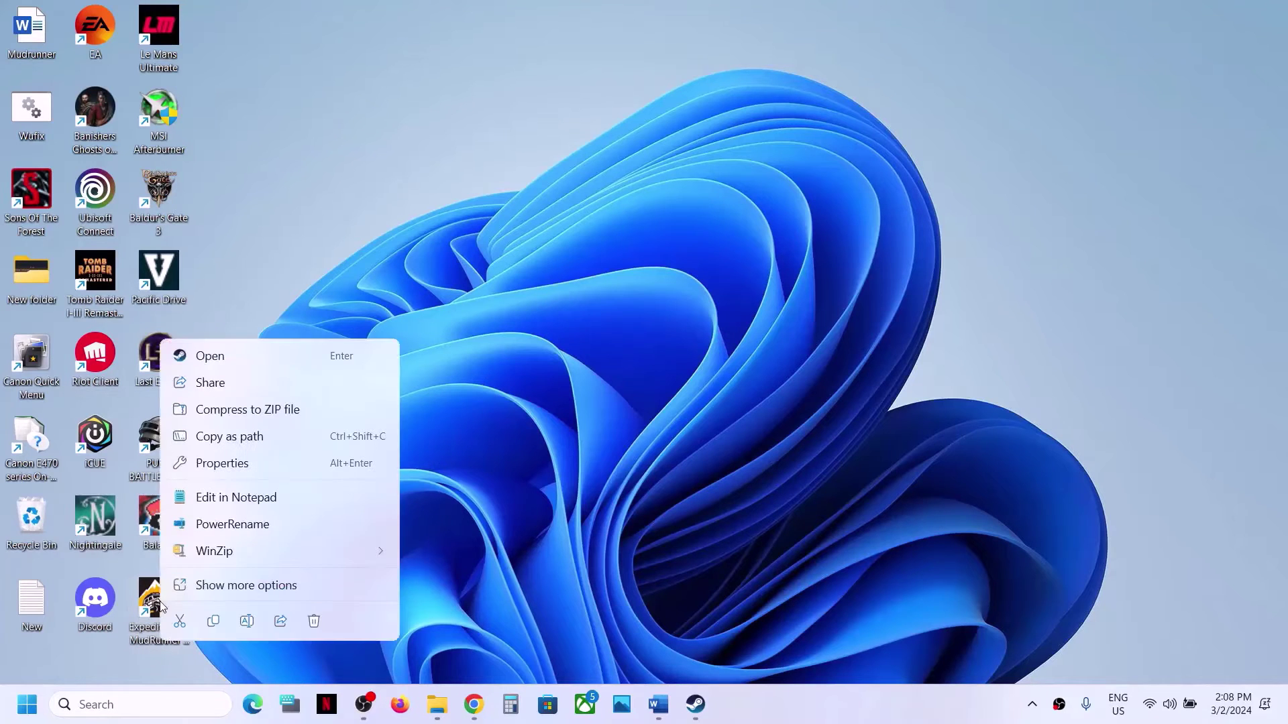
{"action": "key", "text": "Return"}
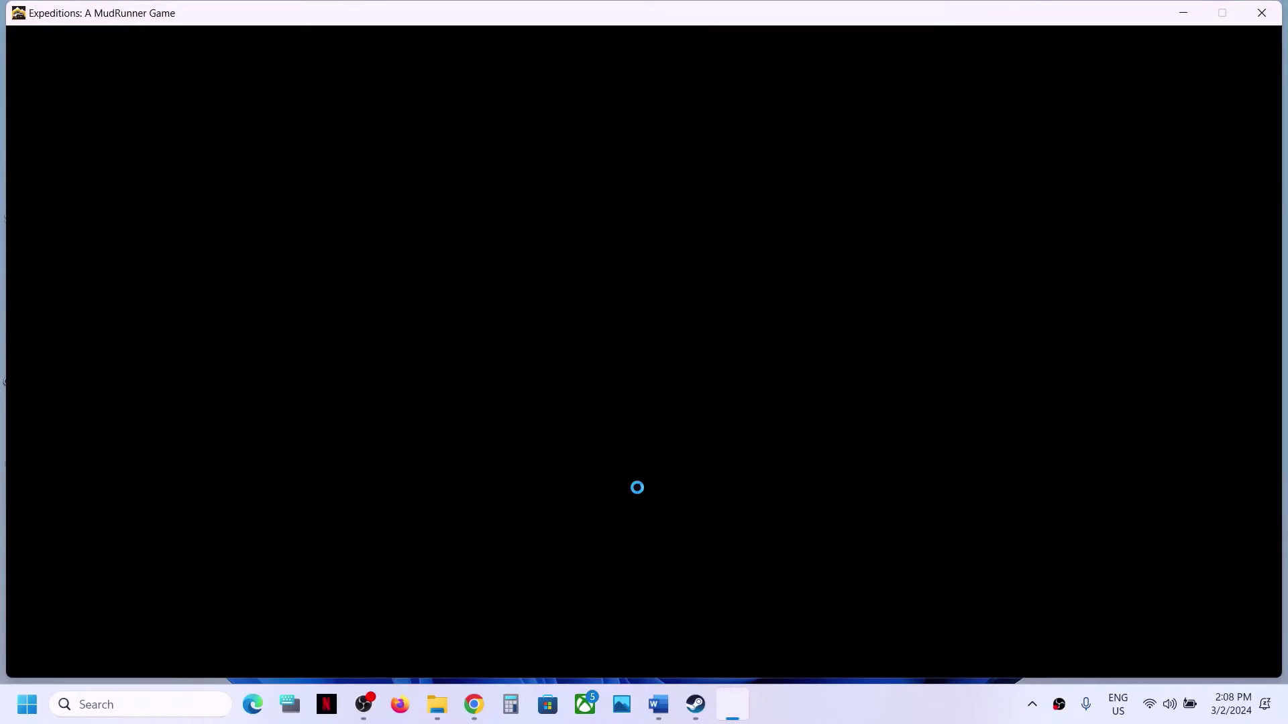
{"action": "right_click", "coordinate": [732, 719]}
{"action": "left_click", "coordinate": [715, 660]}
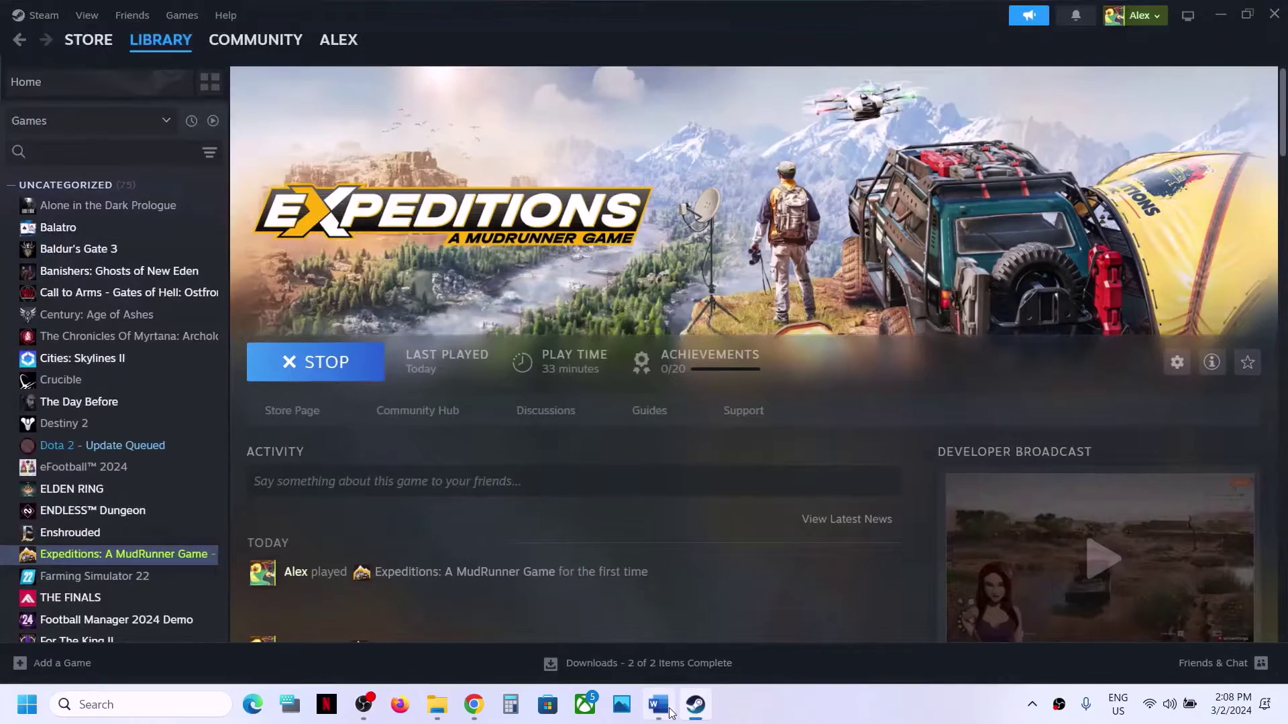
- Return to the Mudrunner document in Word and review Step 4 about allowing the game in the antivirus program and Windows Security
{"action": "left_click", "coordinate": [659, 704]}
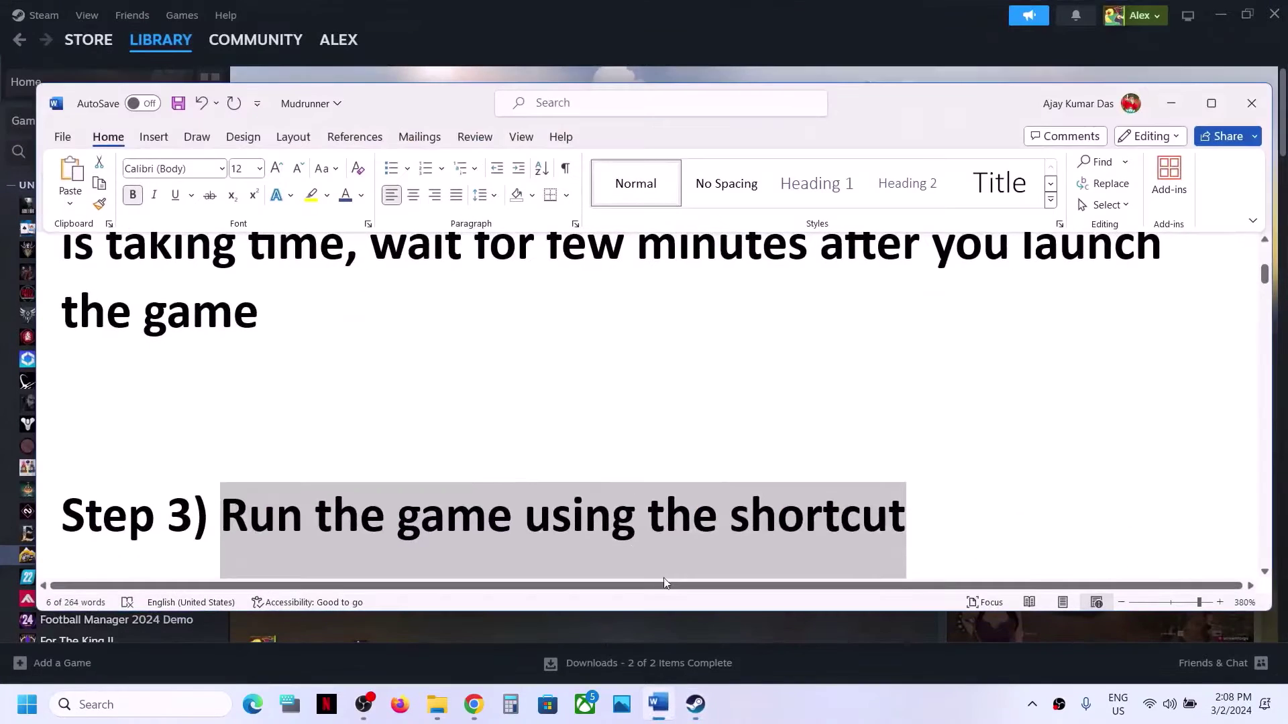
{"action": "scroll", "coordinate": [477, 469], "scroll_direction": "down", "scroll_amount": 5}
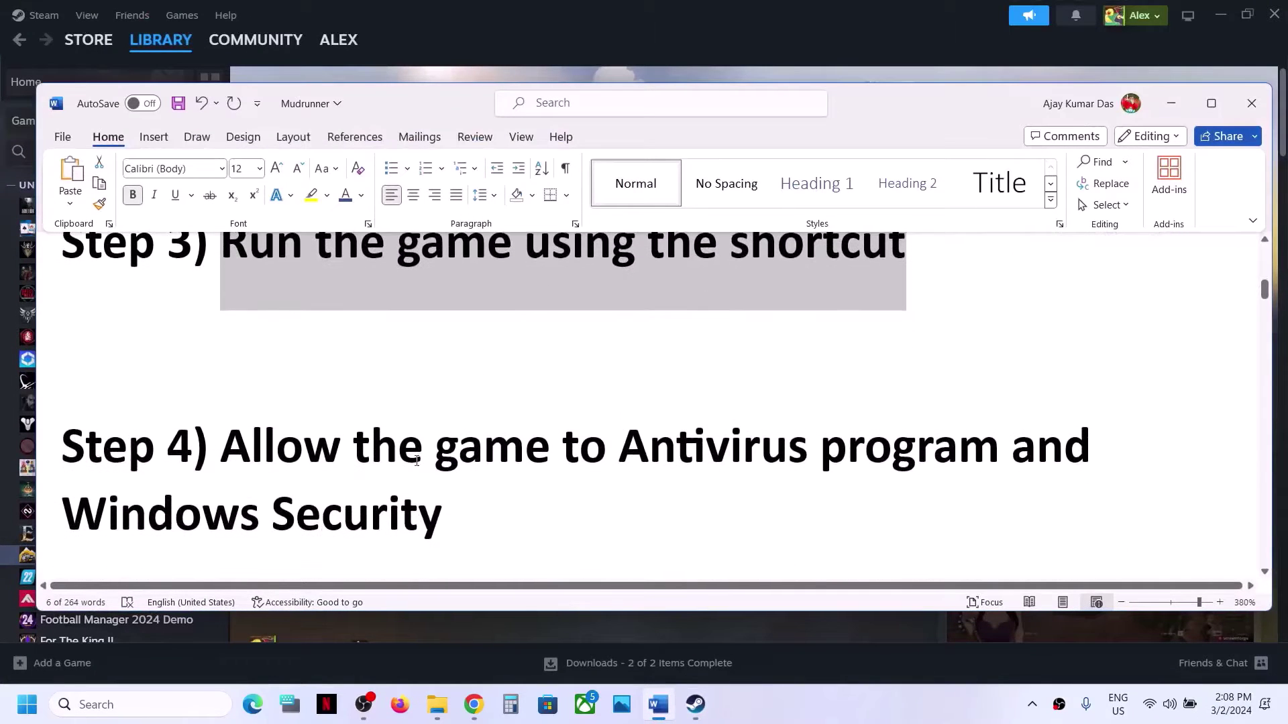
{"action": "left_click_drag", "start_coordinate": [232, 446], "coordinate": [878, 451]}
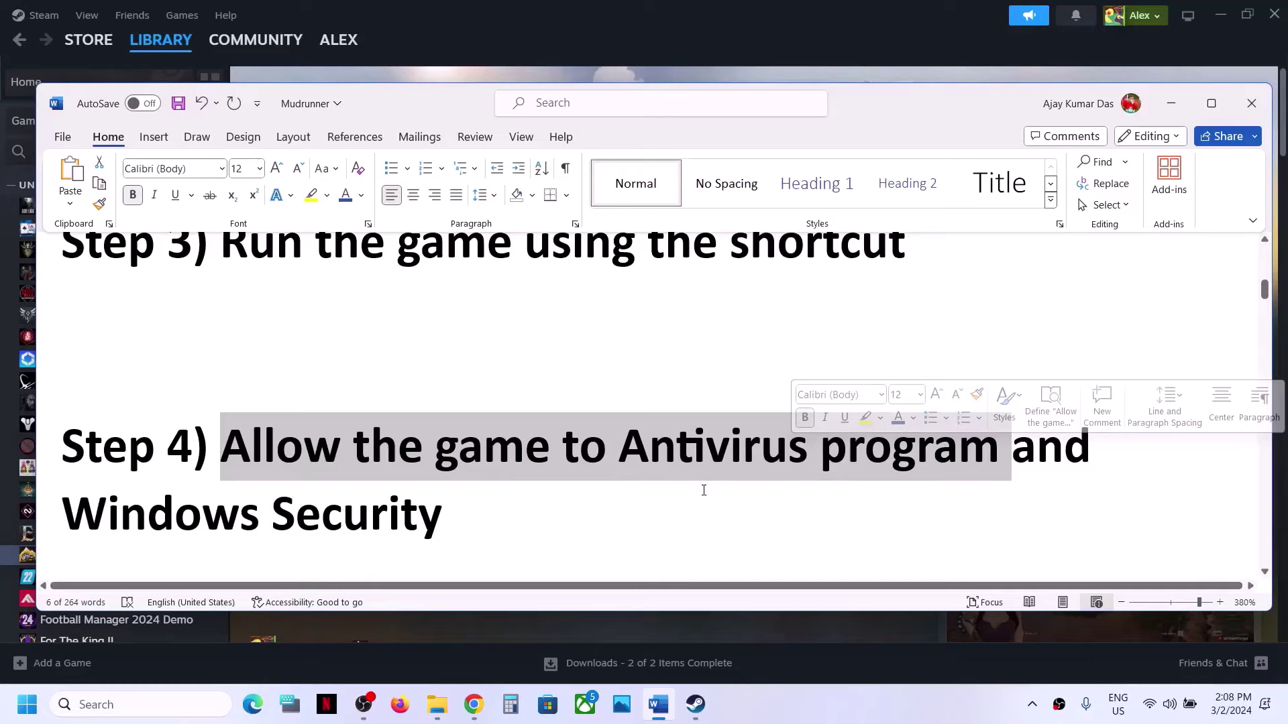
{"action": "left_click_drag", "start_coordinate": [123, 504], "coordinate": [440, 513]}
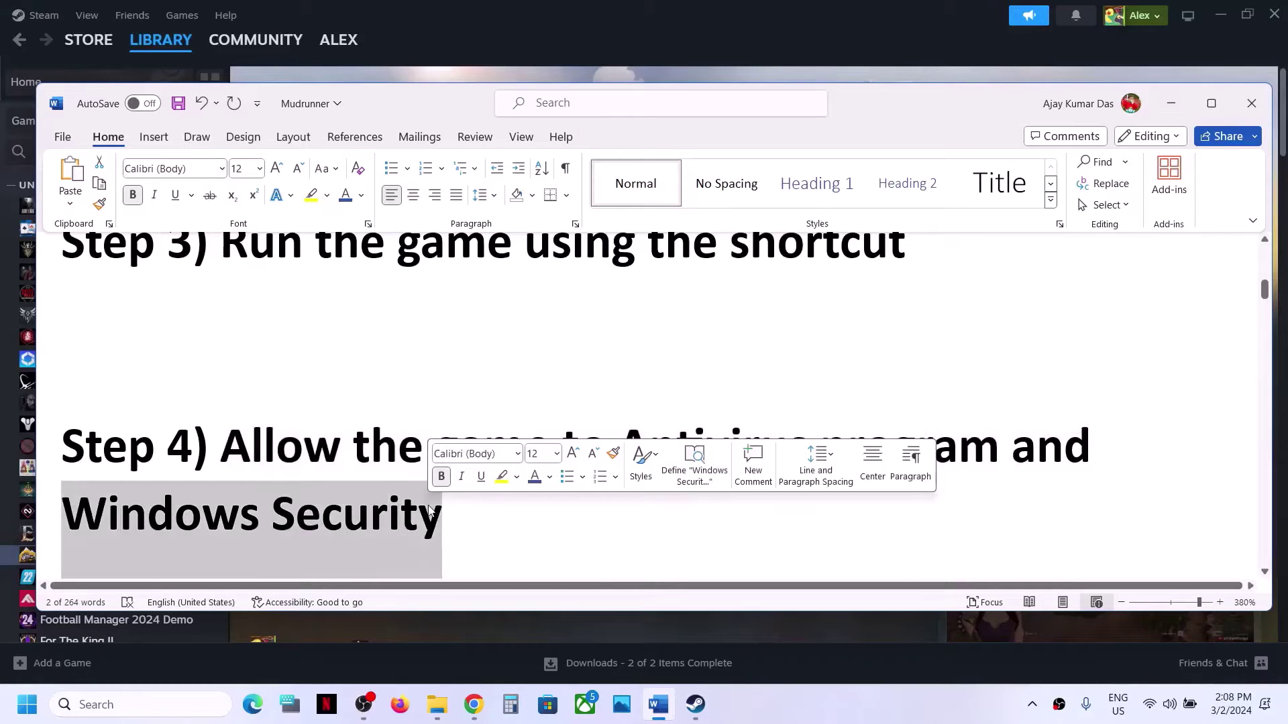
- Open Windows Settings and go through Privacy & security and Windows Security to Virus & threat protection
{"action": "key", "text": "super+i"}
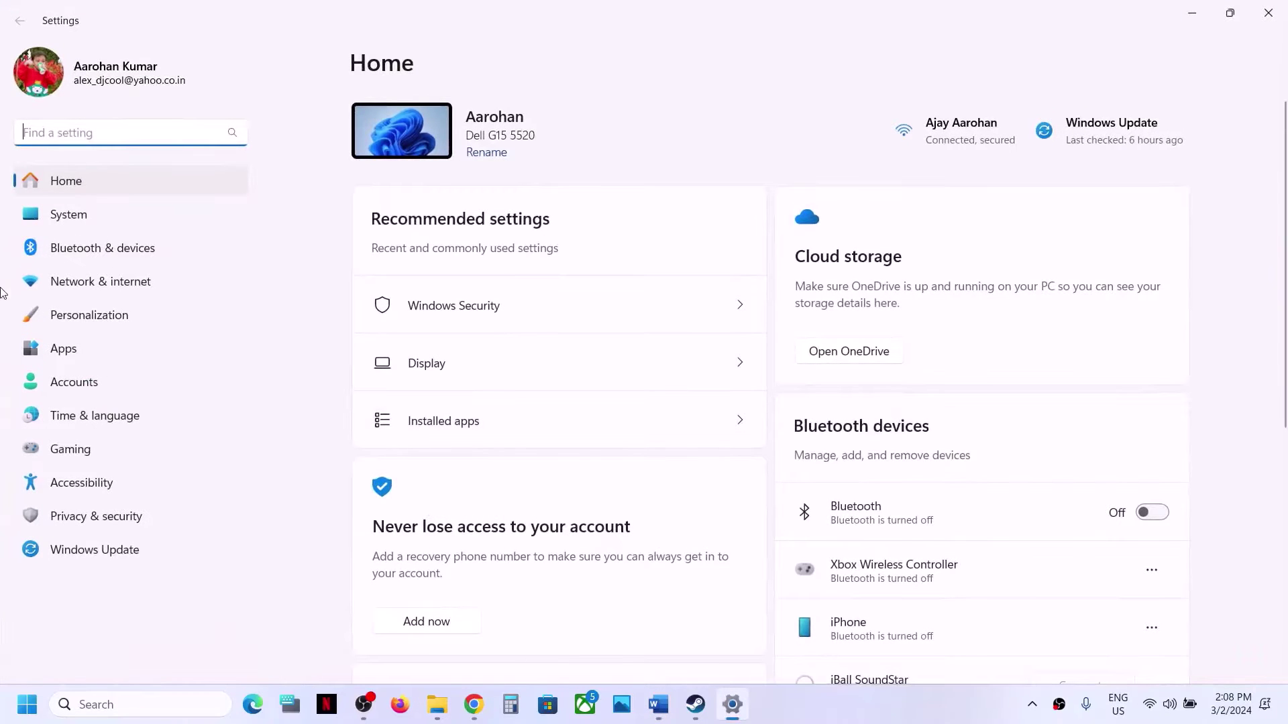
{"action": "left_click", "coordinate": [57, 521]}
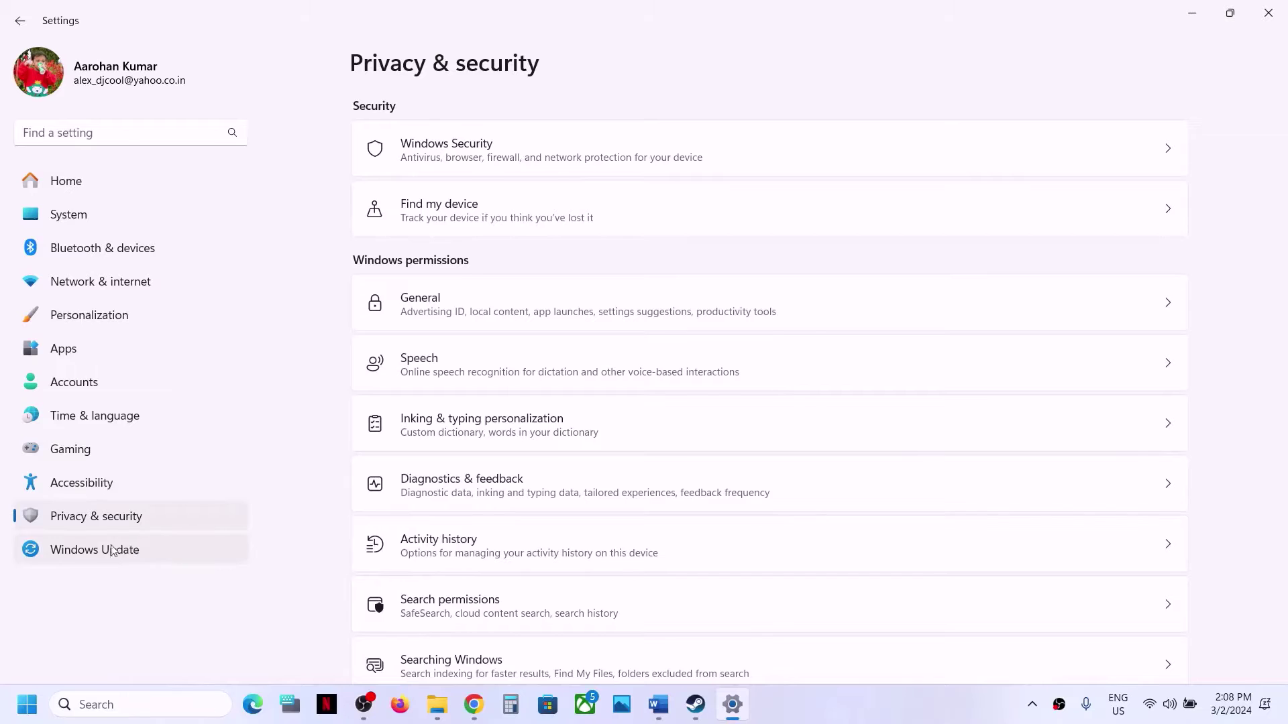
{"action": "left_click", "coordinate": [464, 163]}
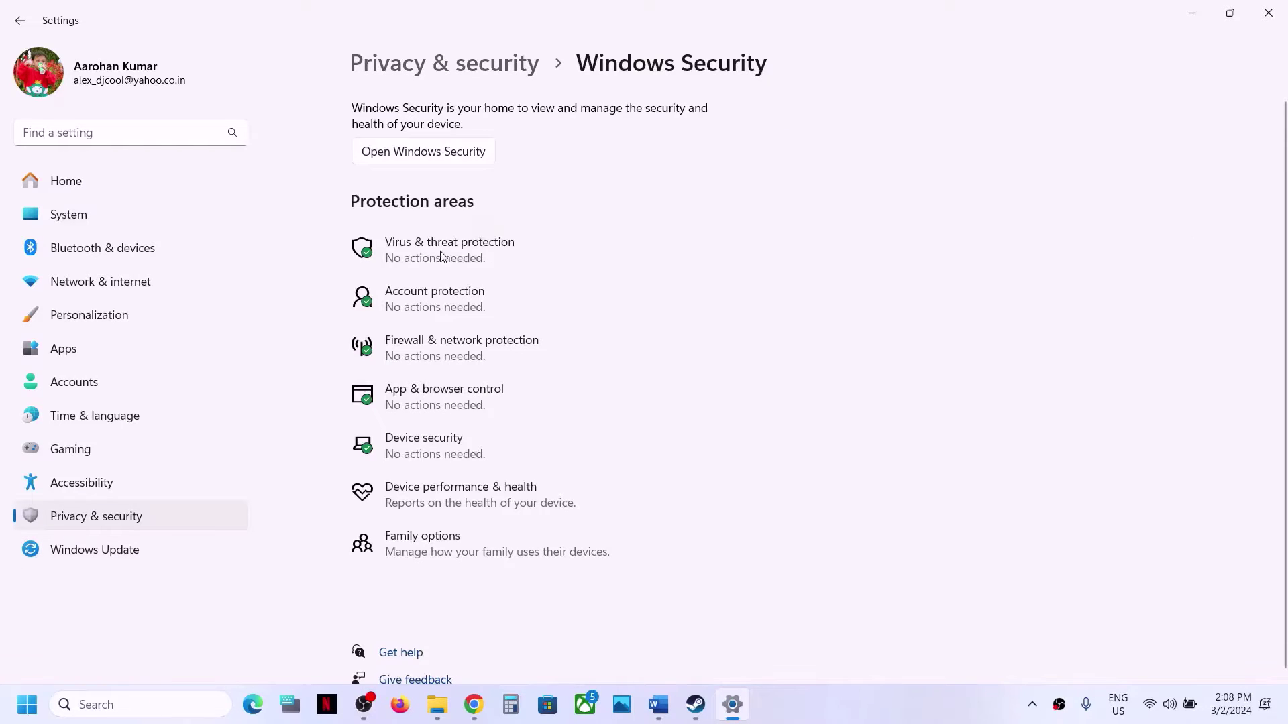
{"action": "left_click", "coordinate": [510, 243]}
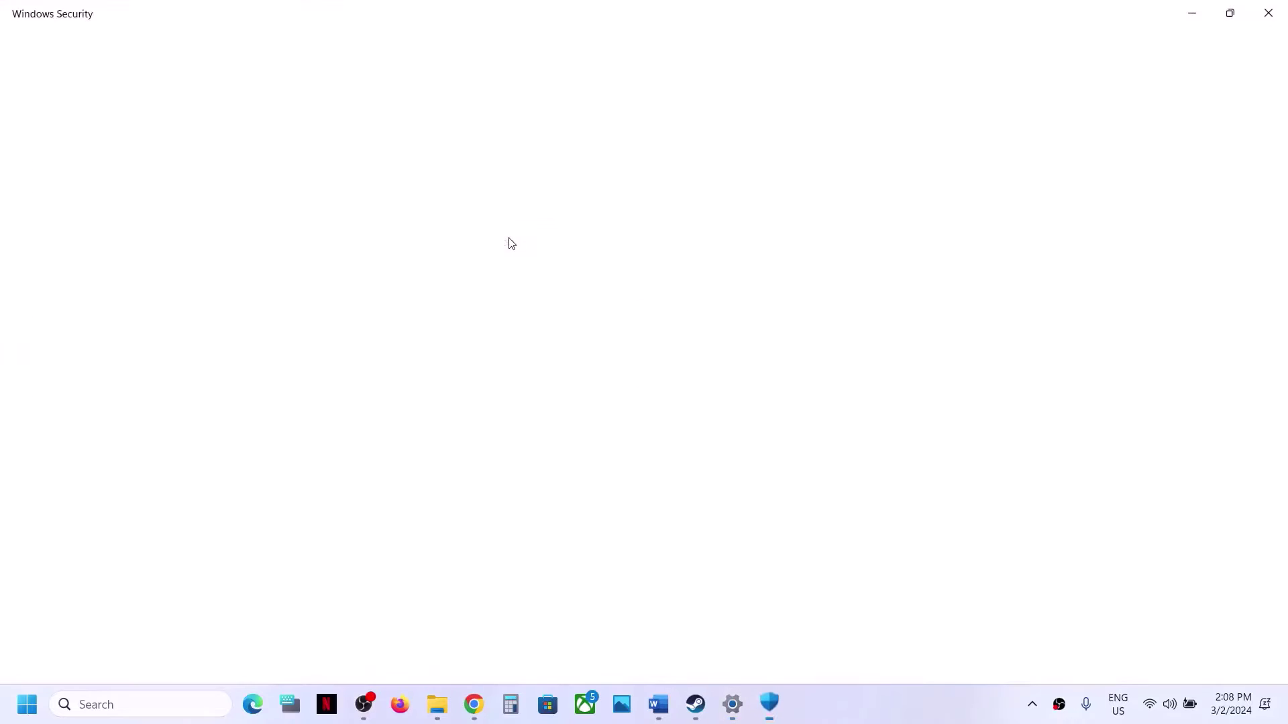
- Open the ransomware protection settings and show the apps allowed through Controlled folder access
{"action": "scroll", "coordinate": [509, 243], "scroll_direction": "down", "scroll_amount": 2}
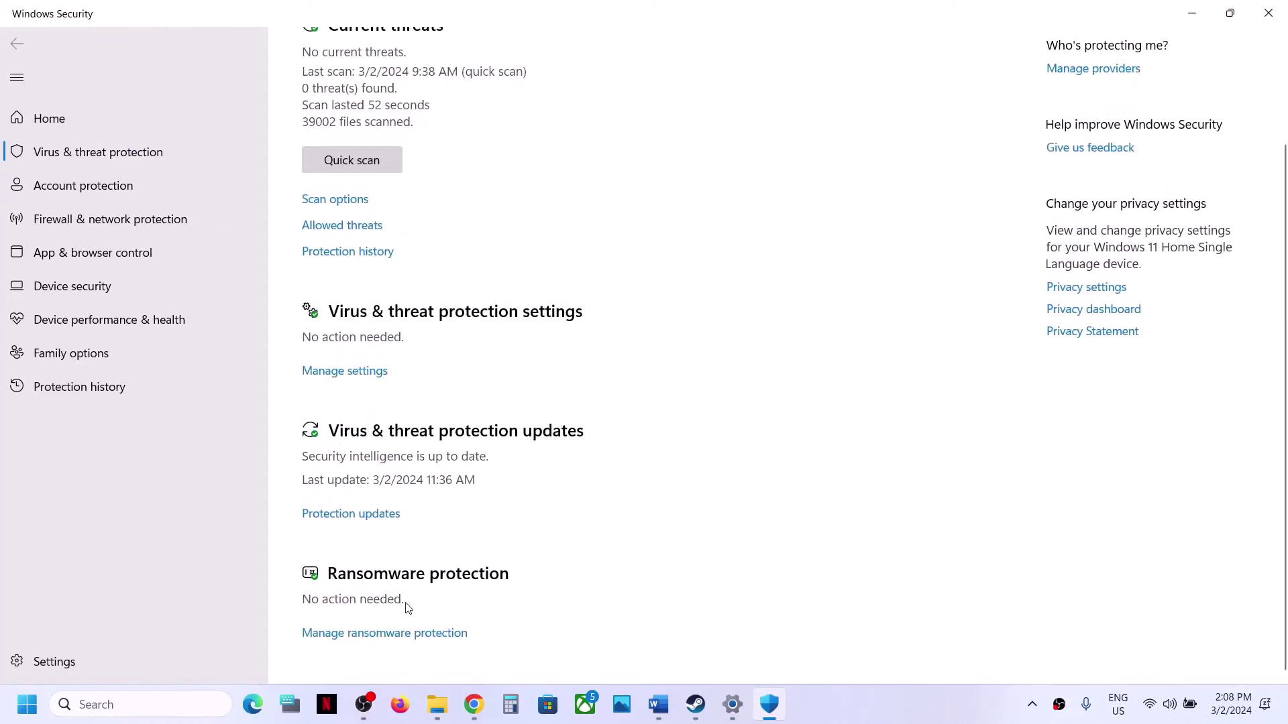
{"action": "left_click", "coordinate": [407, 633]}
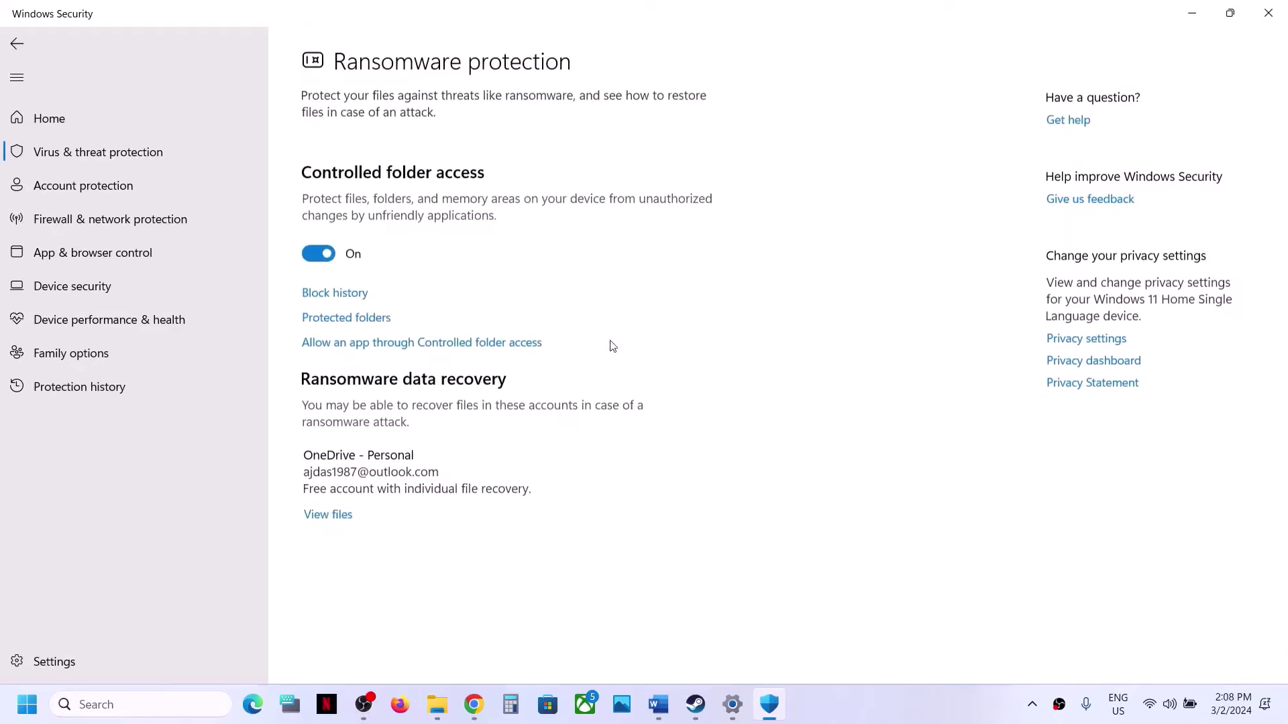
{"action": "left_click", "coordinate": [450, 343]}
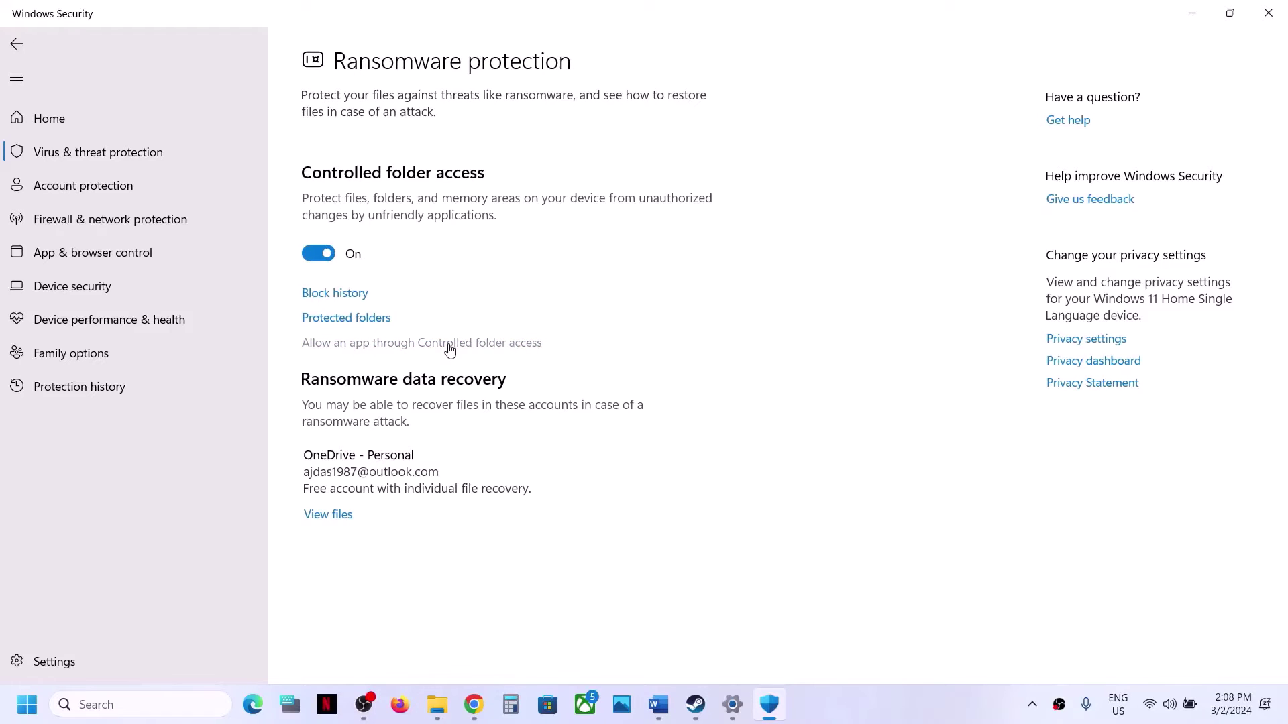
{"action": "scroll", "coordinate": [470, 269], "scroll_direction": "down", "scroll_amount": 3}
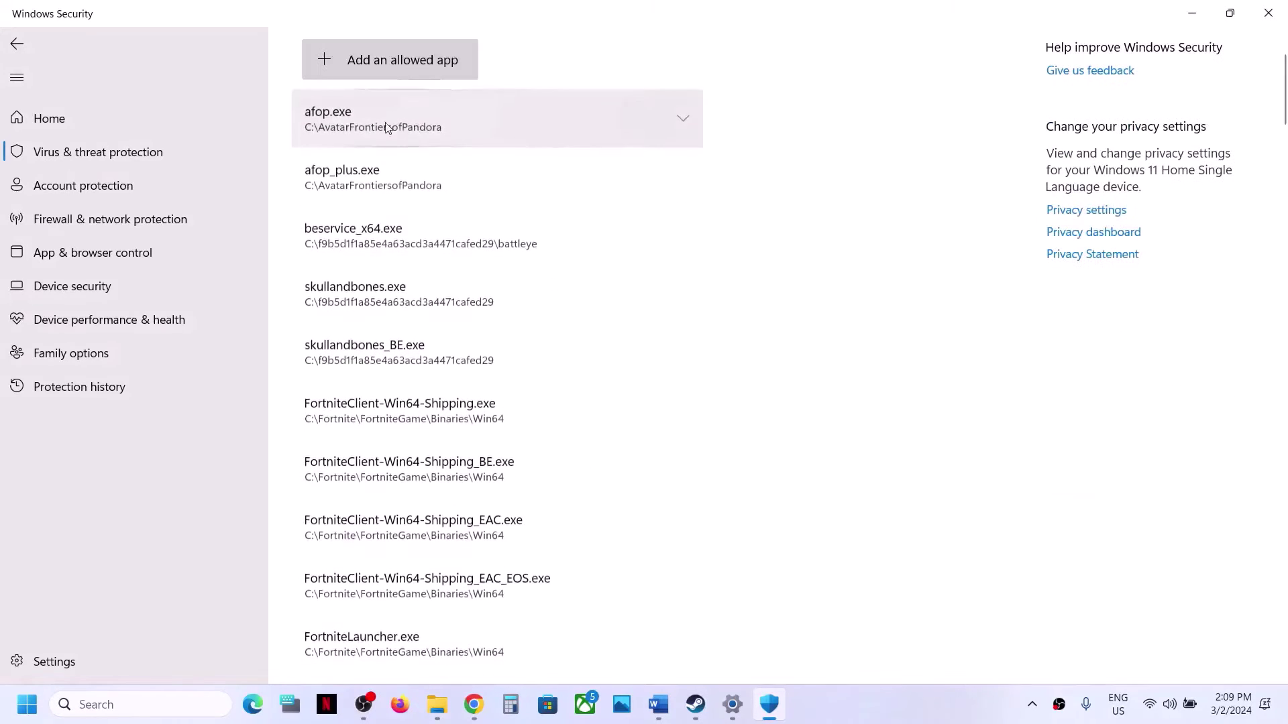
- Start adding an allowed app and browse to C:\Program Files (x86)\Steam\steamapps\common
{"action": "left_click", "coordinate": [377, 61]}
{"action": "left_click", "coordinate": [373, 127]}
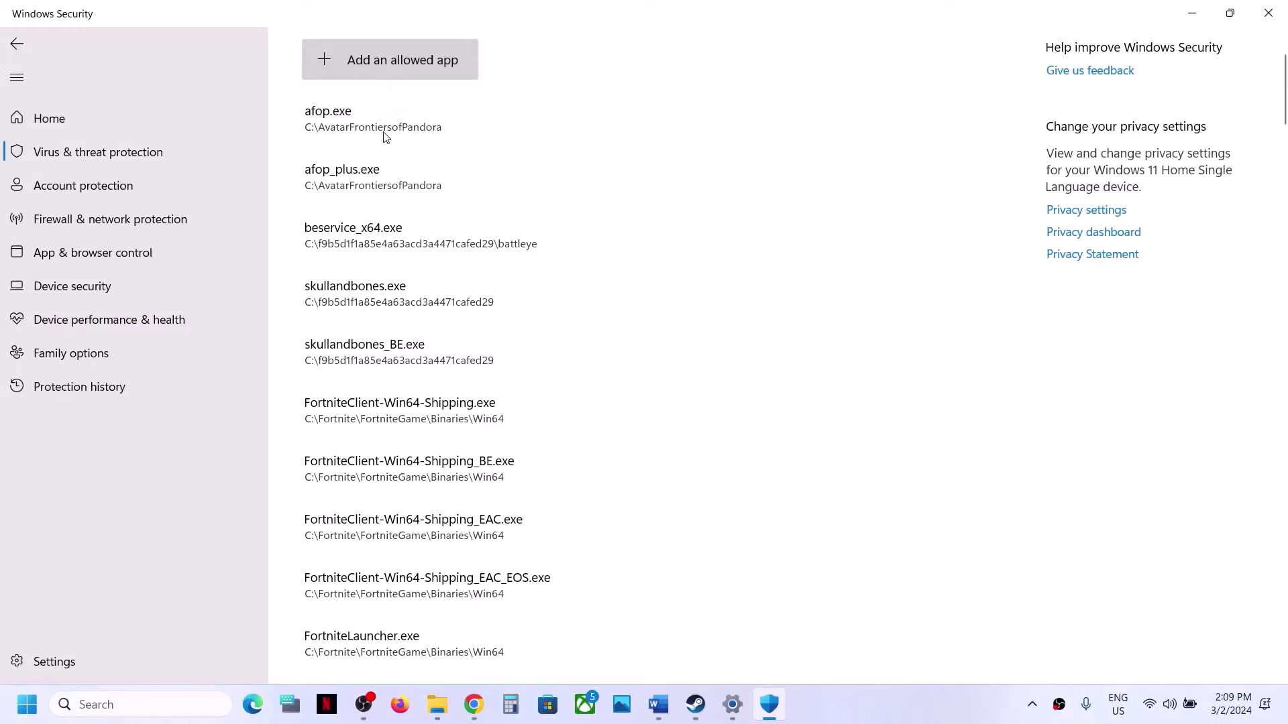
{"action": "left_click", "coordinate": [880, 716]}
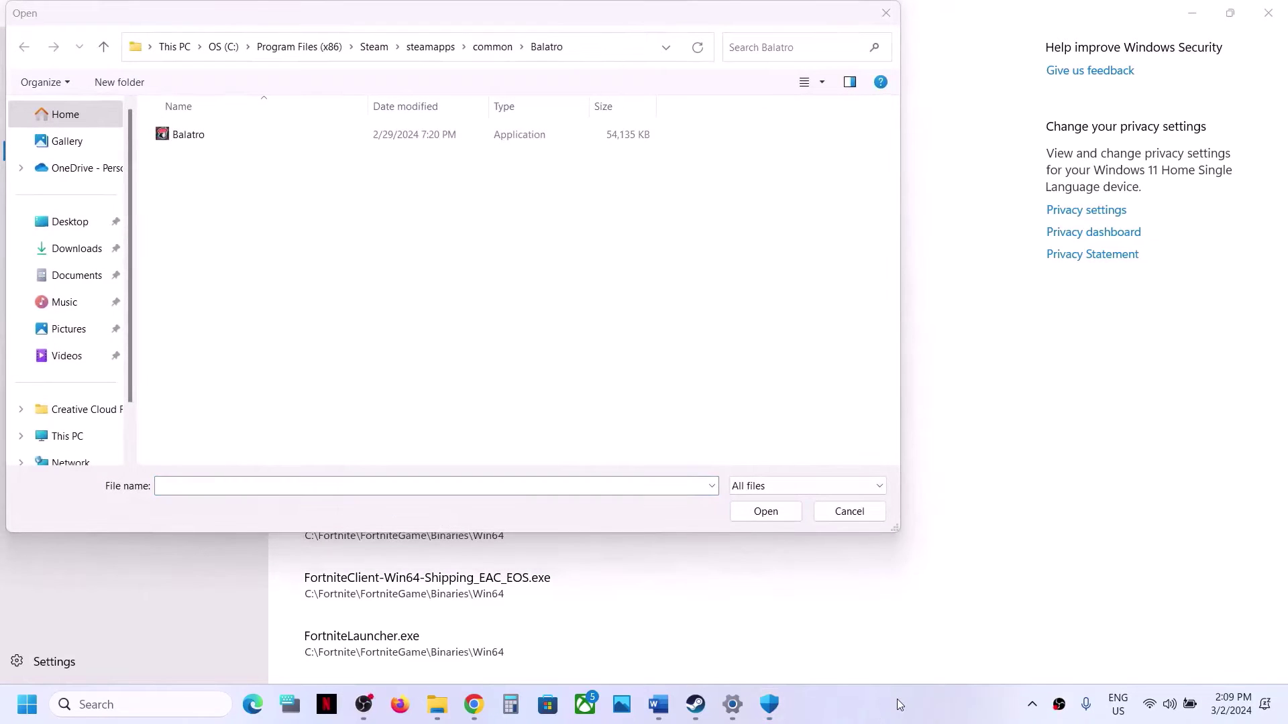
{"action": "left_click", "coordinate": [72, 437]}
{"action": "double_click", "coordinate": [280, 149]}
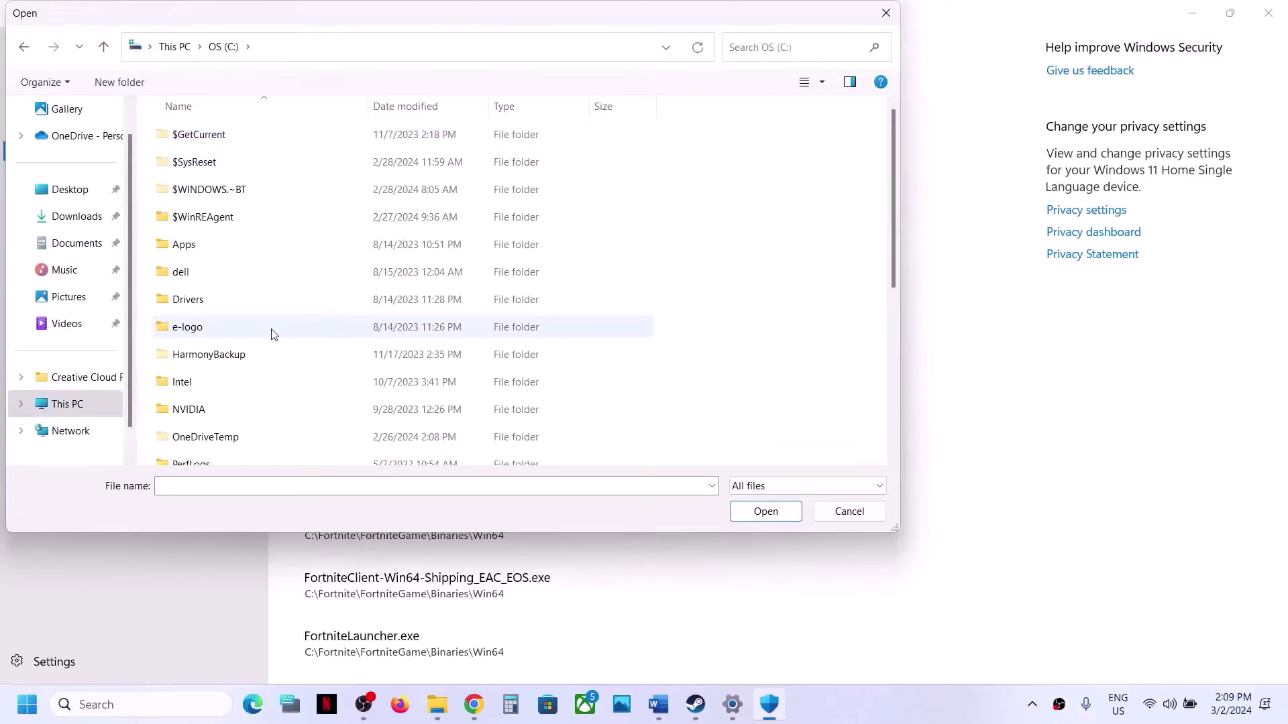
{"action": "scroll", "coordinate": [273, 333], "scroll_direction": "down", "scroll_amount": 4}
{"action": "double_click", "coordinate": [238, 207]}
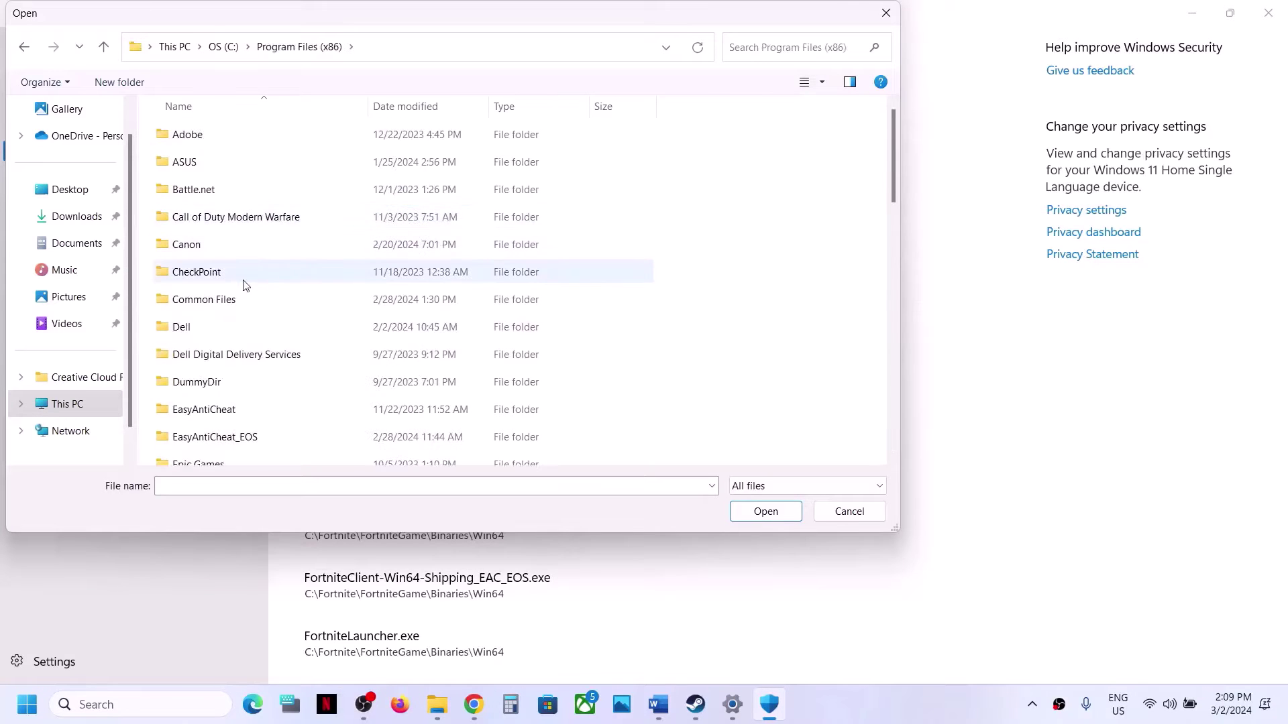
{"action": "key", "text": "s"}
{"action": "double_click", "coordinate": [216, 165]}
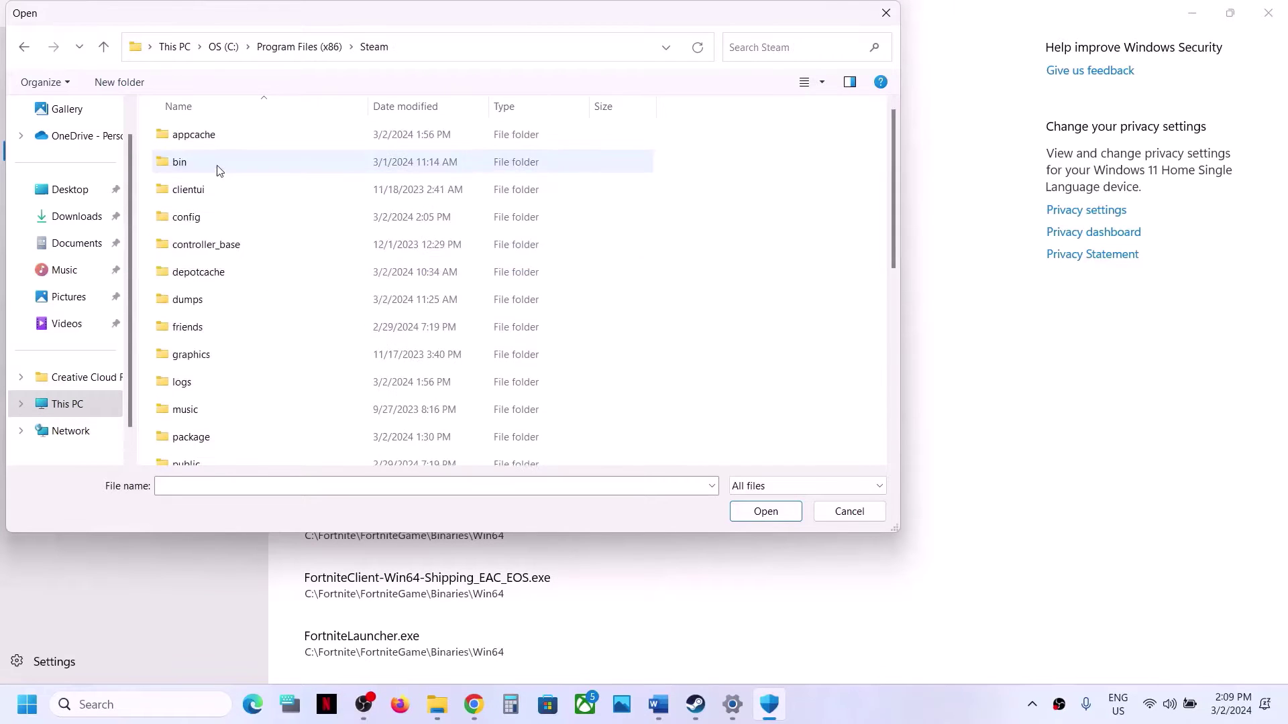
{"action": "key", "text": "s"}
{"action": "double_click", "coordinate": [207, 160]}
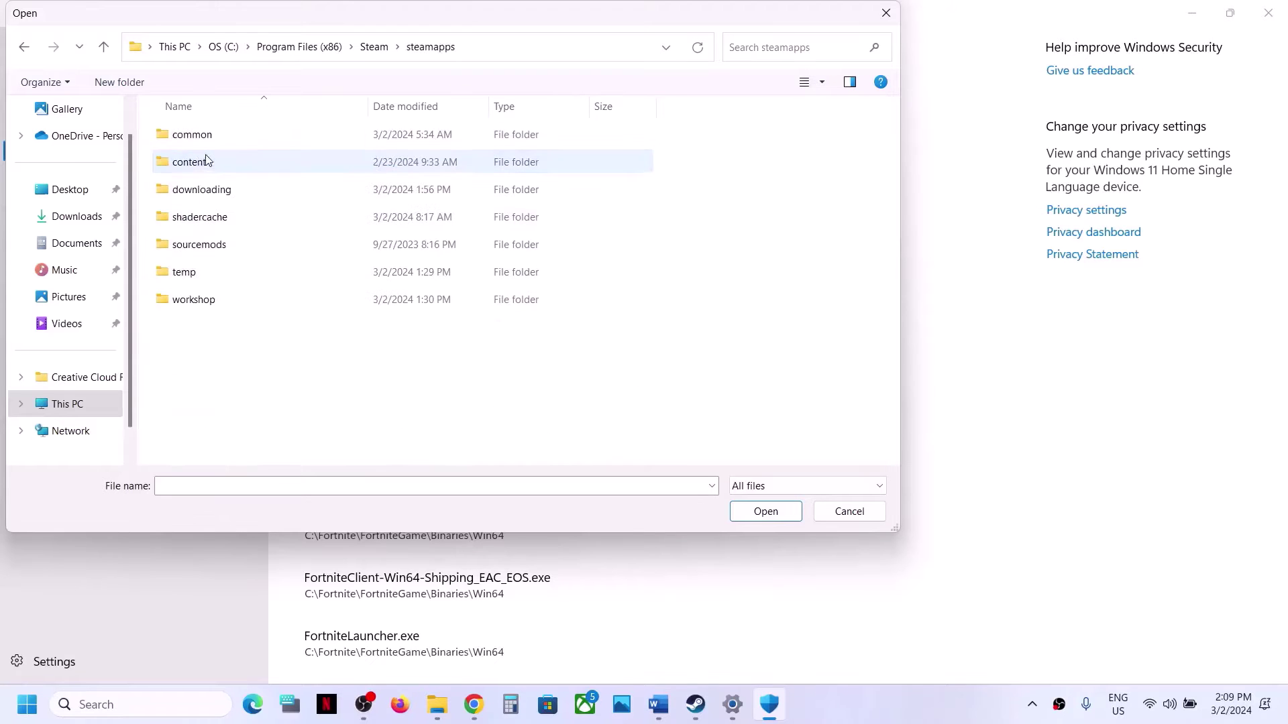
{"action": "double_click", "coordinate": [224, 132]}
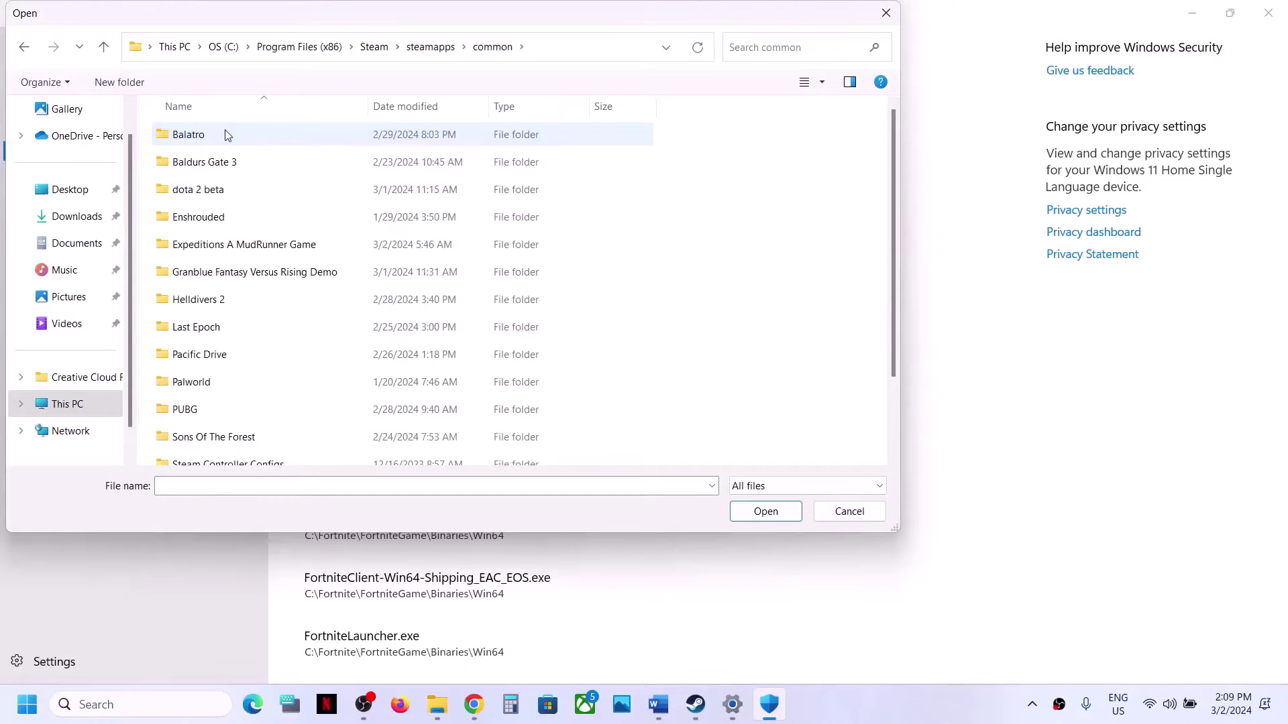
- Add the Expeditions application from the Expeditions A MudRunner Game\Sources\Bin folder as an allowed app
{"action": "left_click", "coordinate": [224, 246]}
{"action": "double_click", "coordinate": [244, 246]}
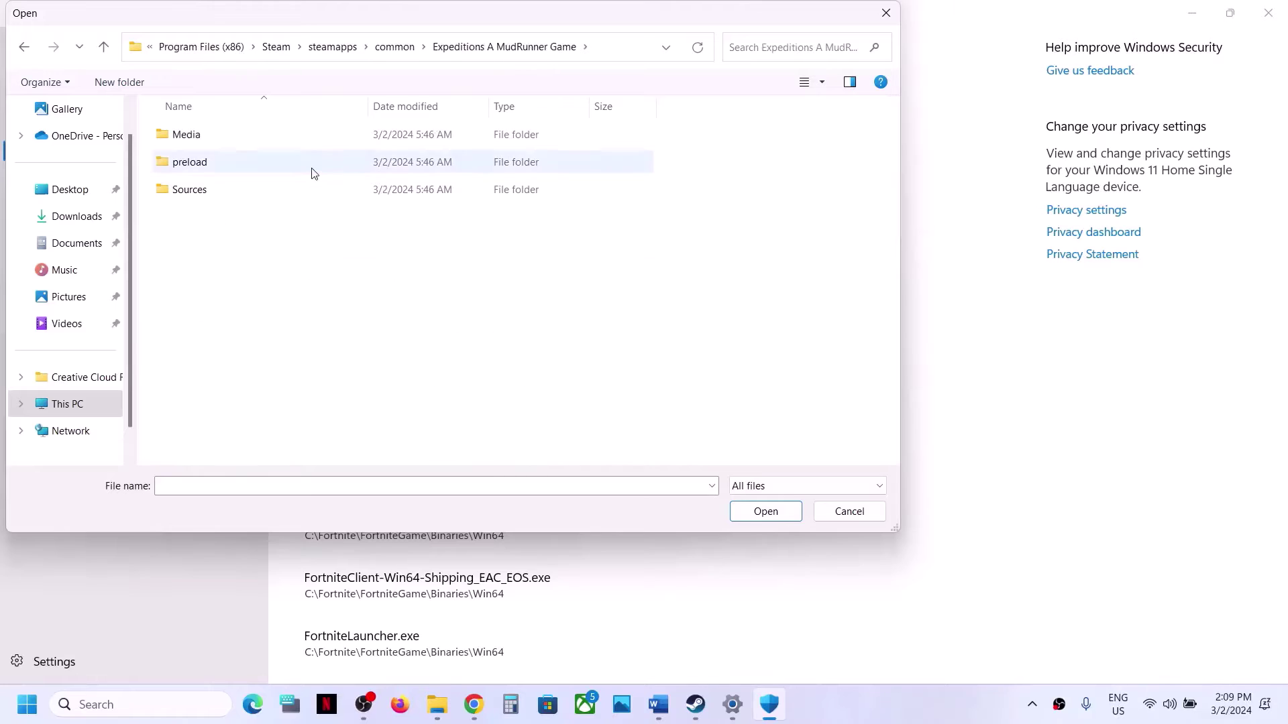
{"action": "double_click", "coordinate": [216, 194]}
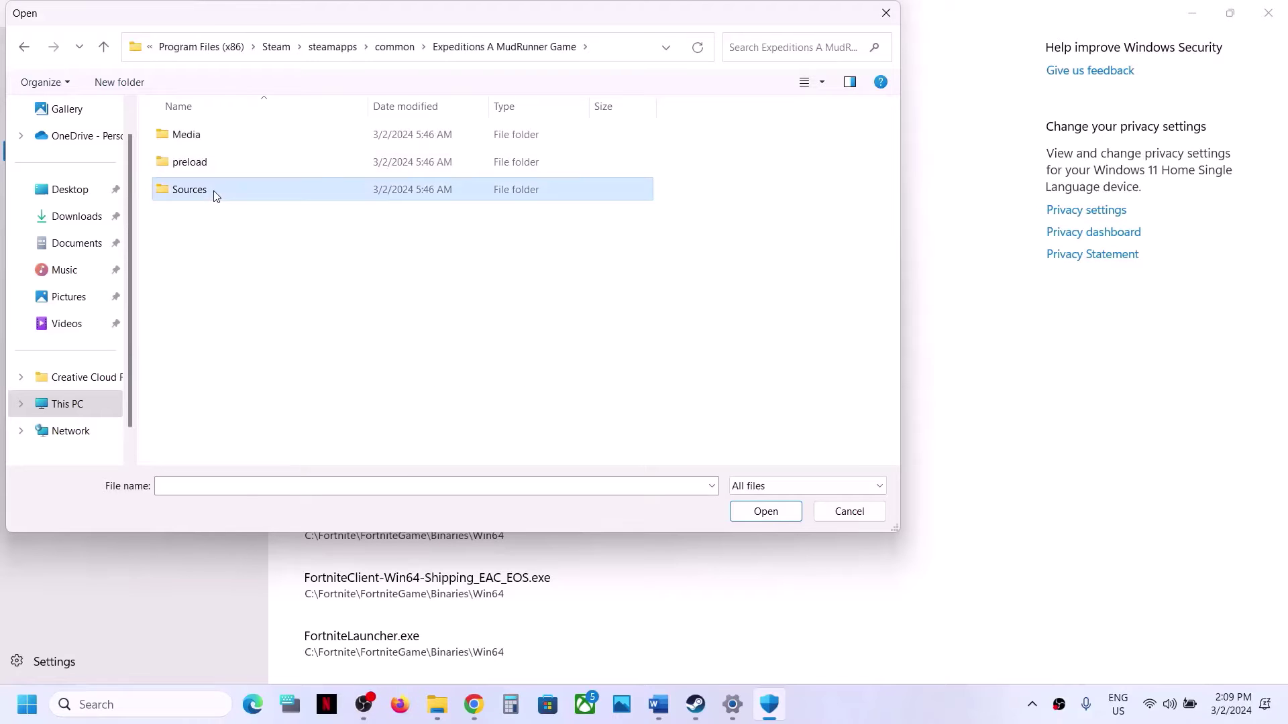
{"action": "double_click", "coordinate": [215, 131]}
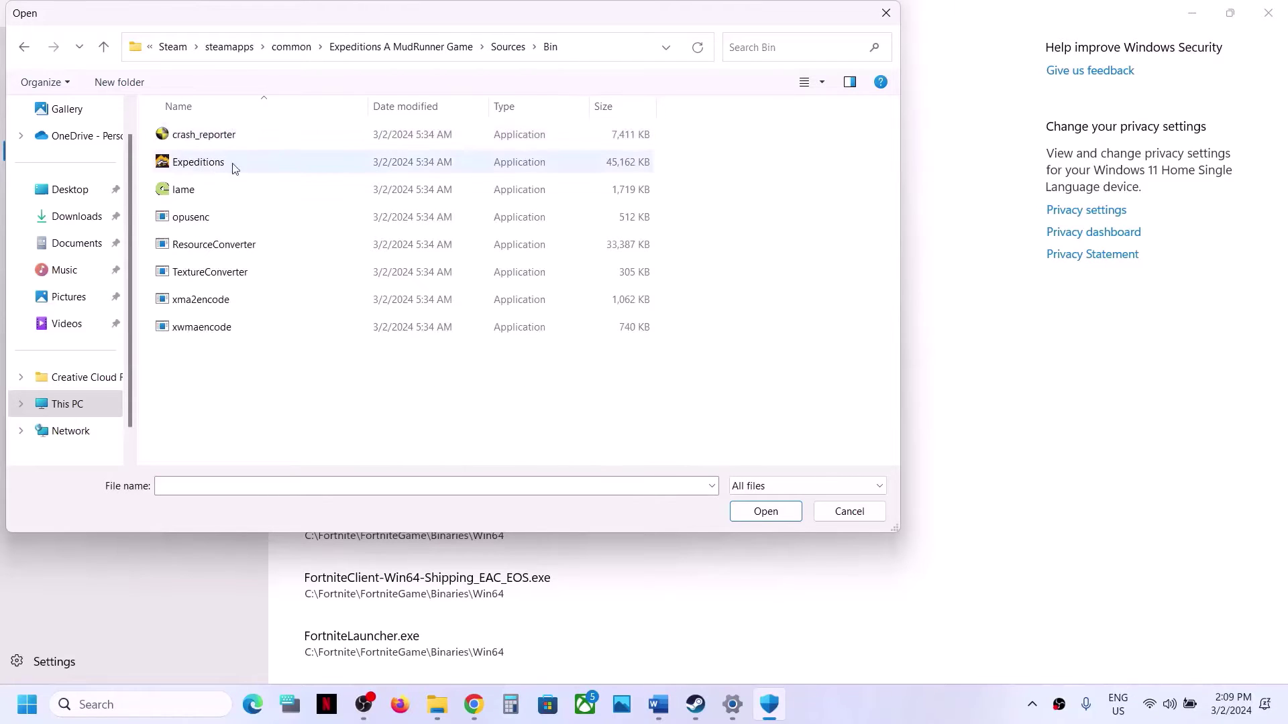
{"action": "left_click", "coordinate": [210, 166]}
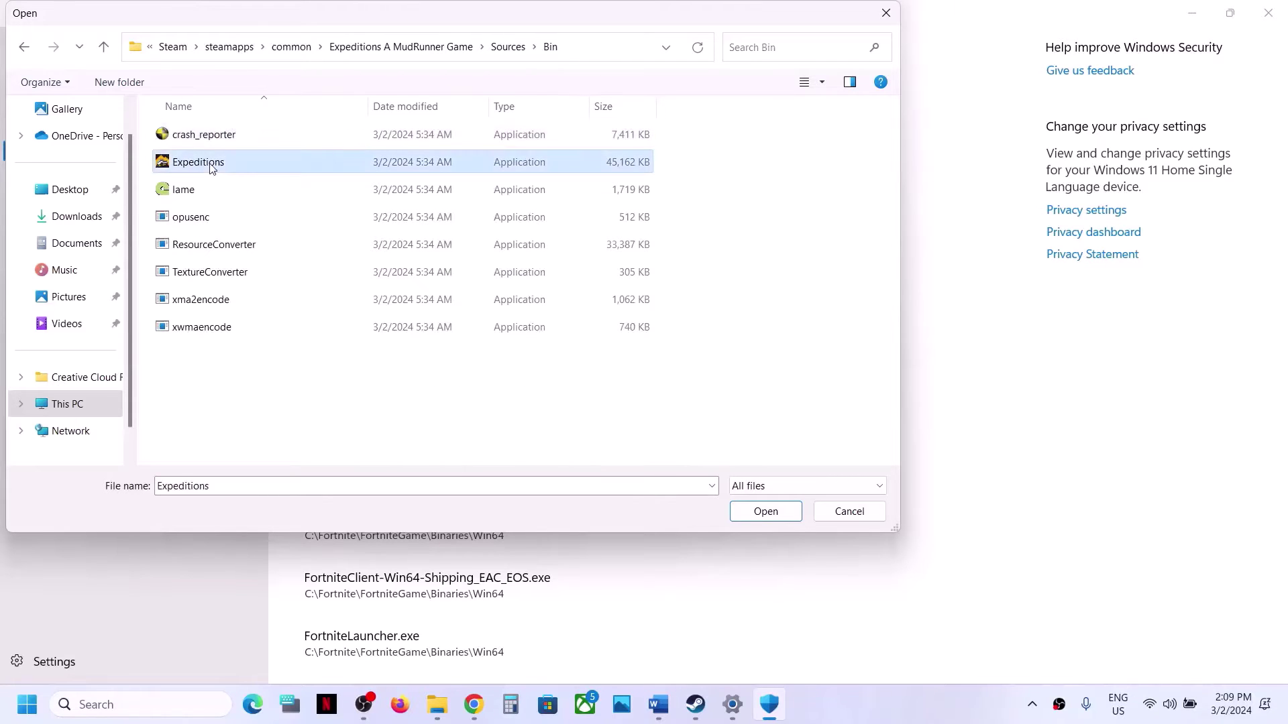
{"action": "left_click", "coordinate": [773, 513]}
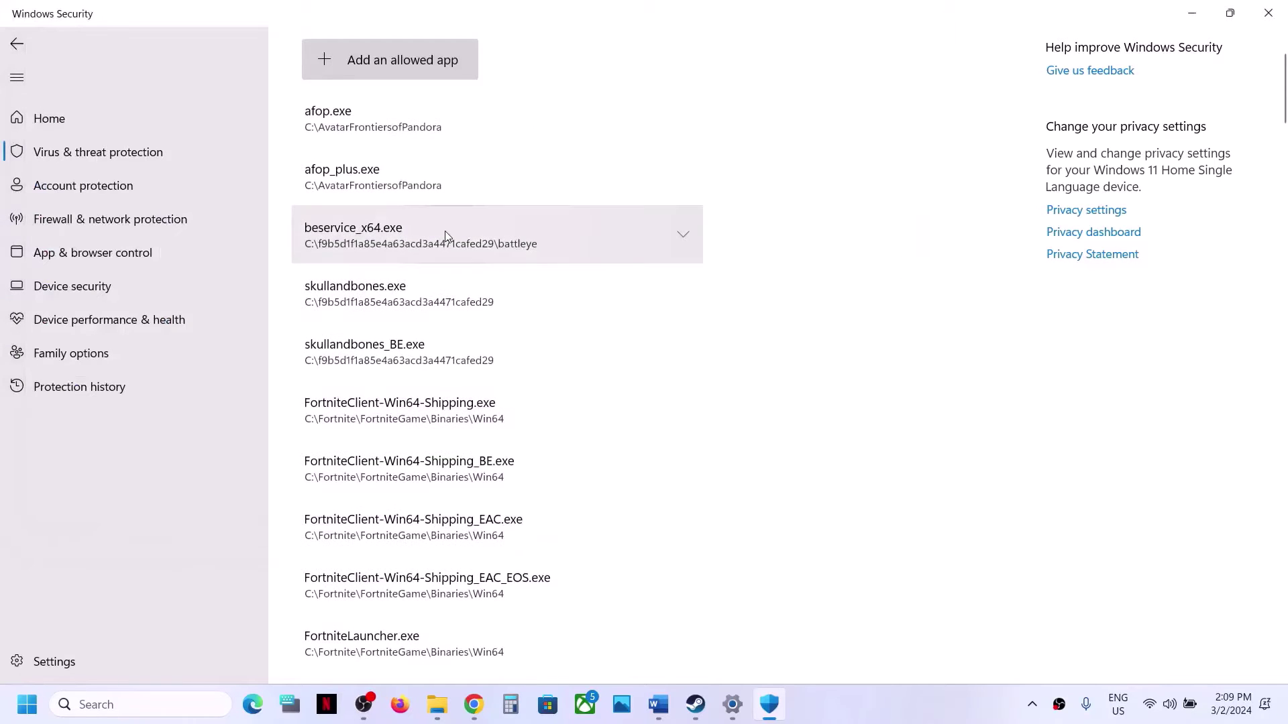
- Open Control Panel and go through System and Security to the Windows Defender Firewall allowed apps, enabling changes to the list
{"action": "left_click", "coordinate": [99, 706]}
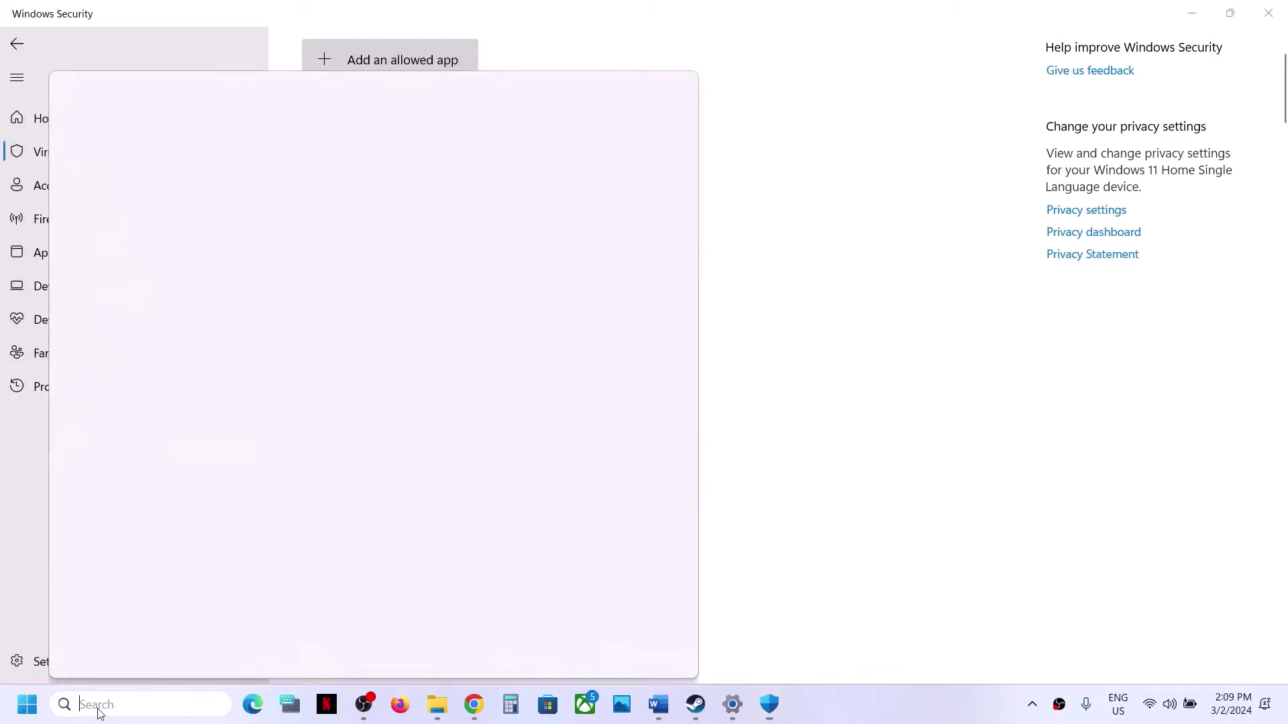
{"action": "type", "text": "ontrol"}
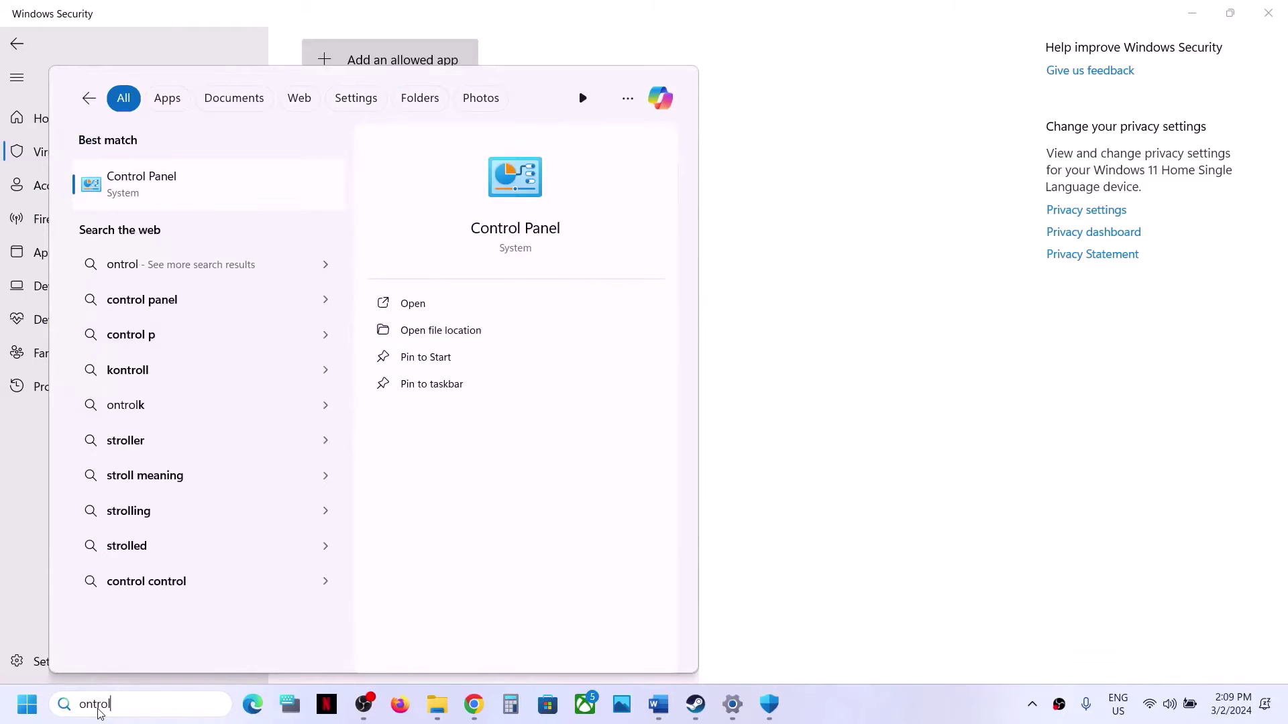
{"action": "key", "text": "Return"}
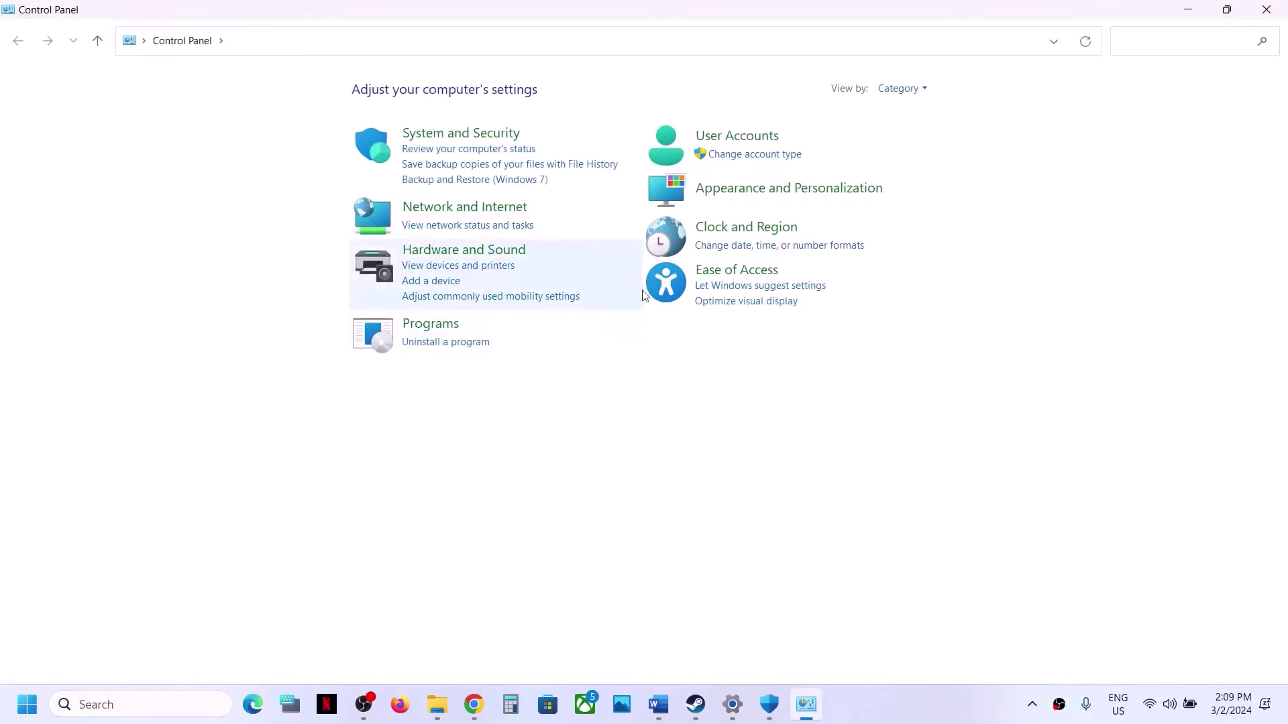
{"action": "left_click", "coordinate": [503, 134]}
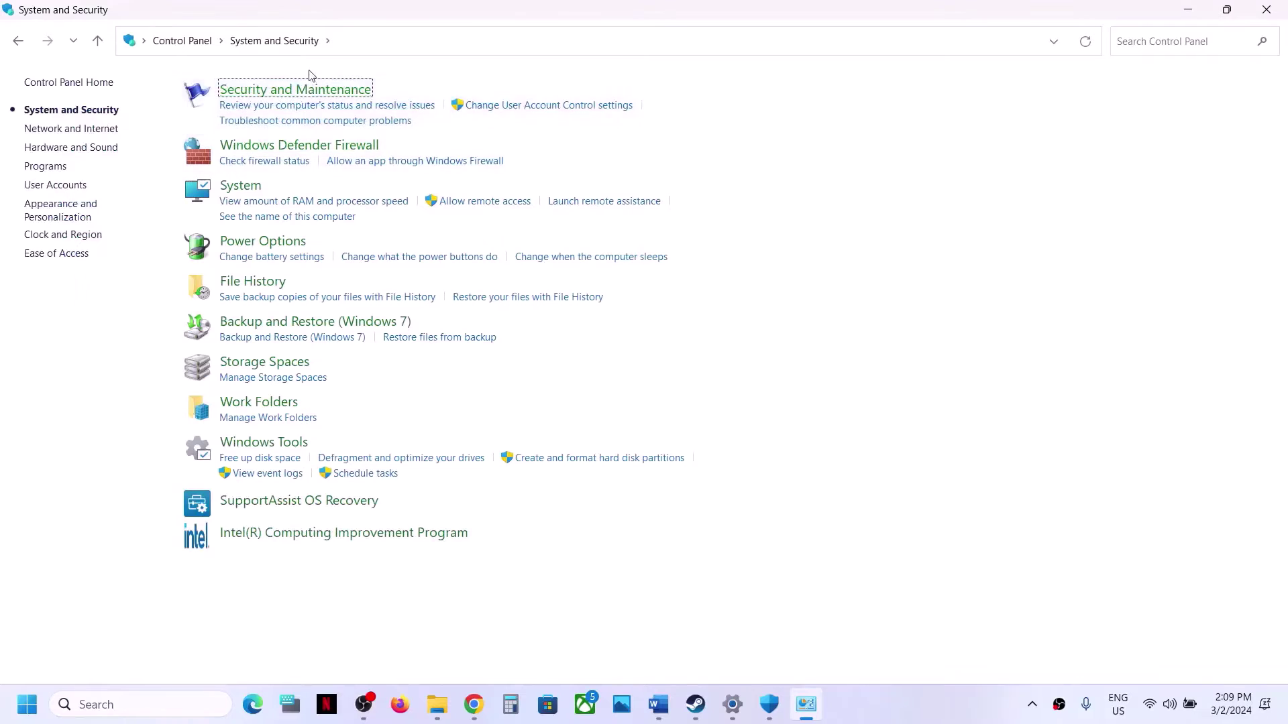
{"action": "left_click", "coordinate": [278, 145]}
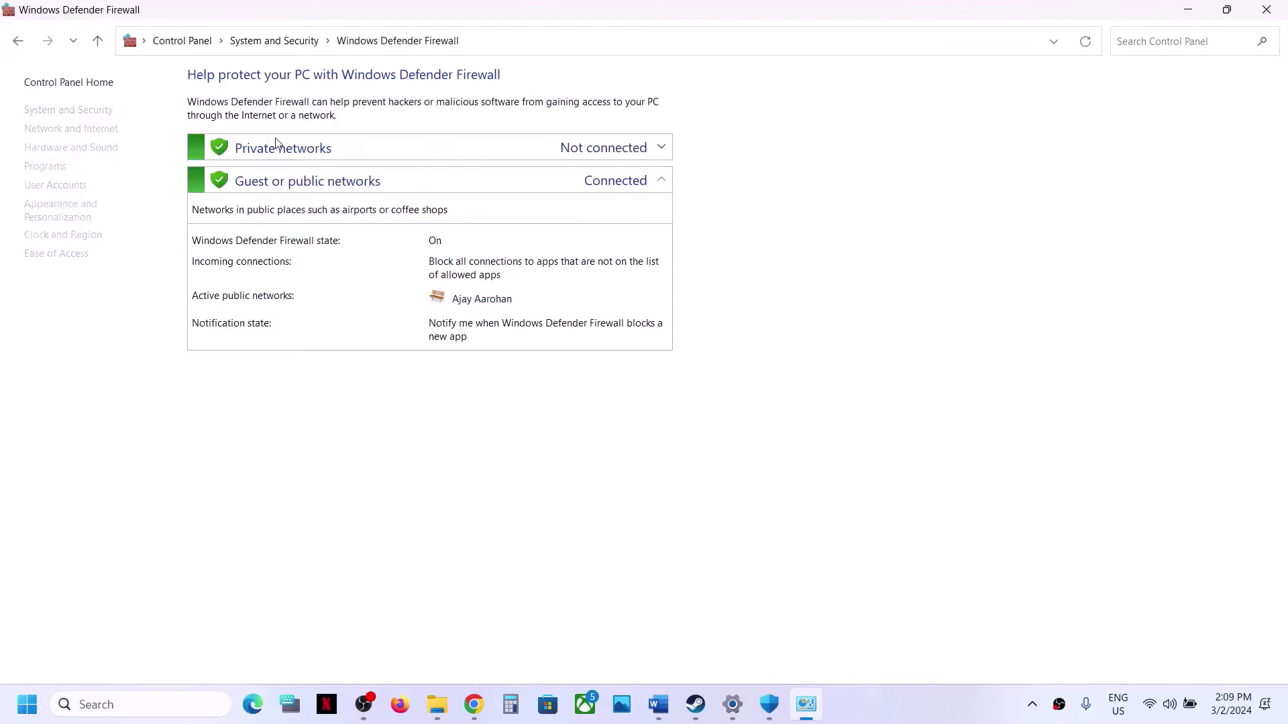
{"action": "left_click", "coordinate": [92, 125]}
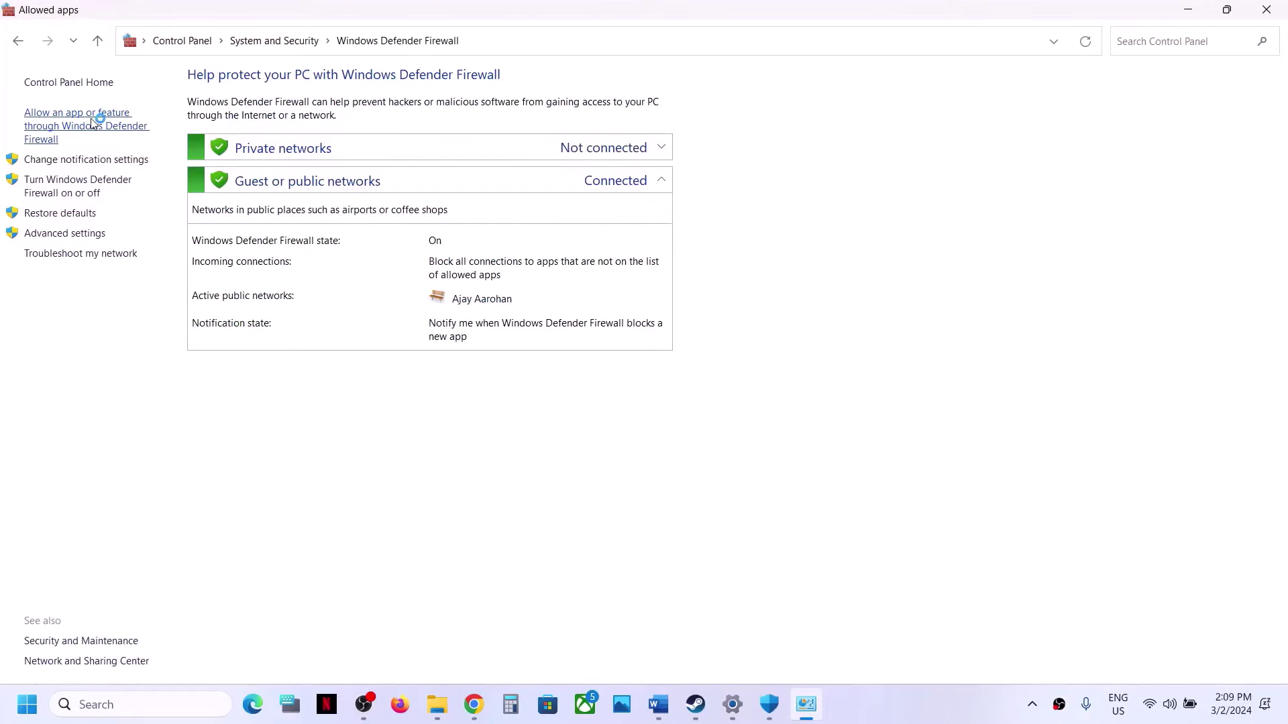
{"action": "left_click", "coordinate": [812, 128]}
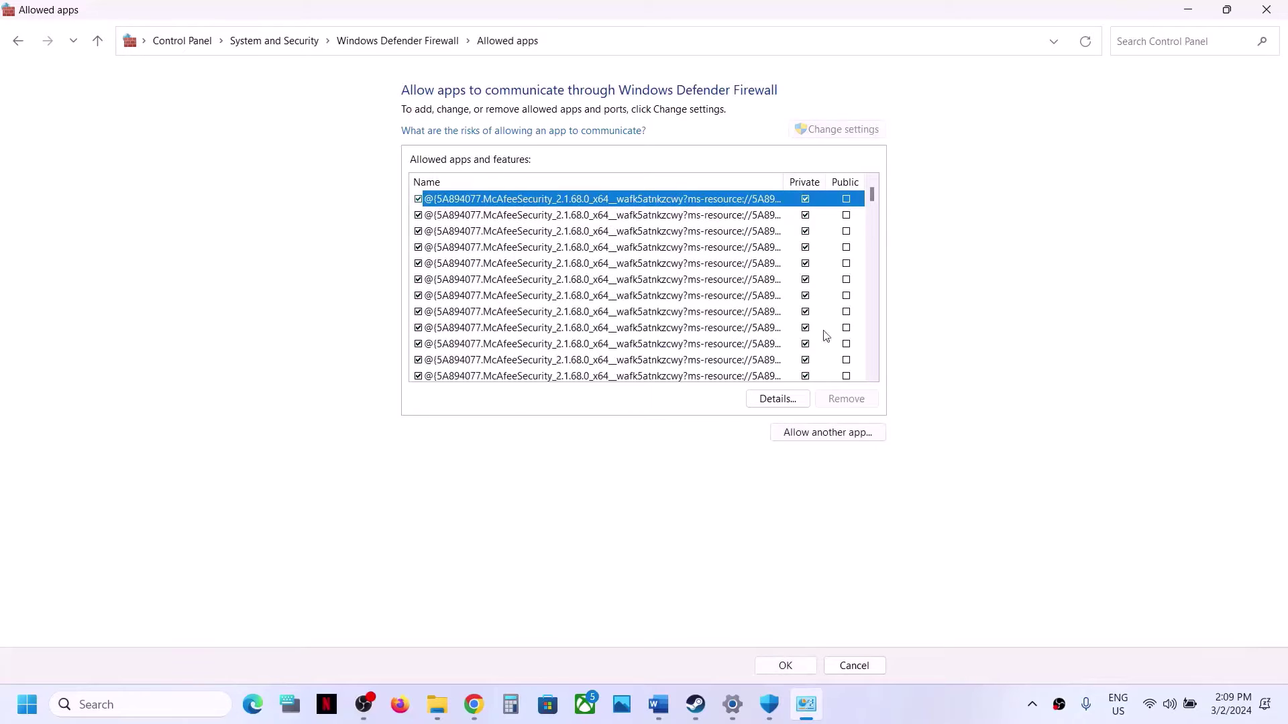
- Start allowing another app through the firewall and browse to Expeditions A MudRunner Game\Sources\Bin in the Steam common folder
{"action": "left_click", "coordinate": [814, 437]}
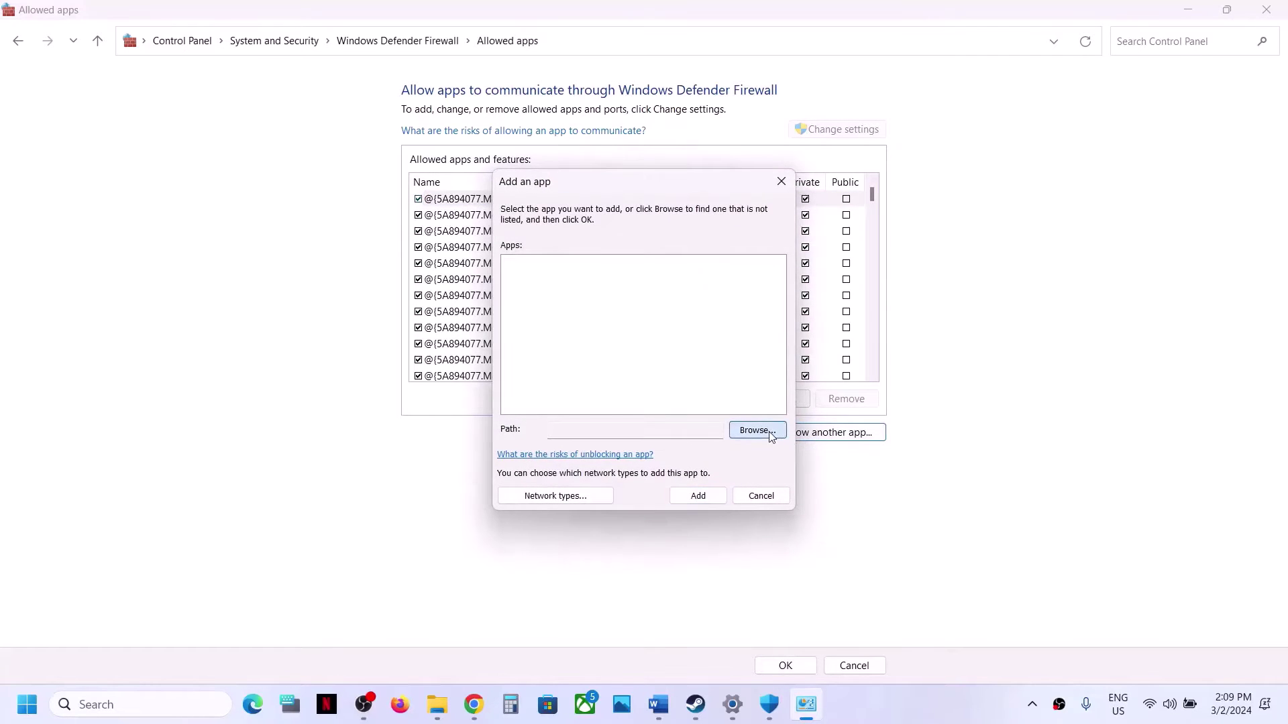
{"action": "left_click", "coordinate": [759, 430]}
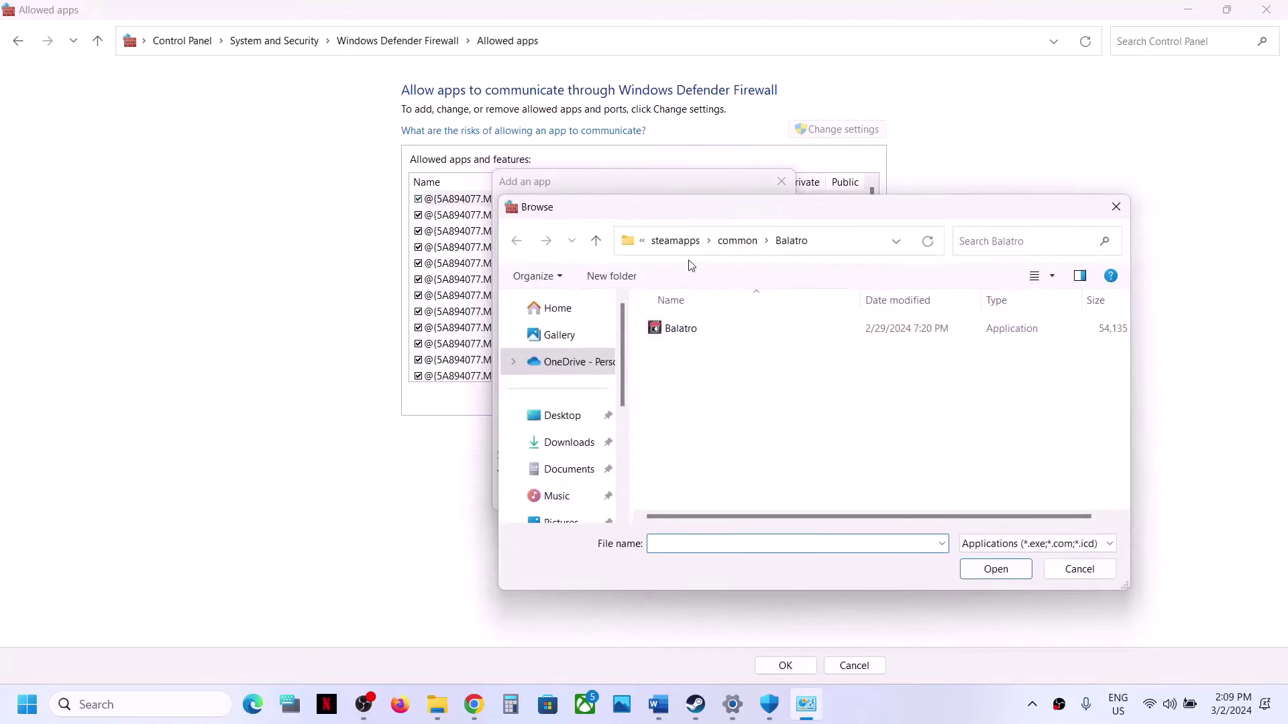
{"action": "left_click", "coordinate": [724, 241]}
{"action": "double_click", "coordinate": [712, 438]}
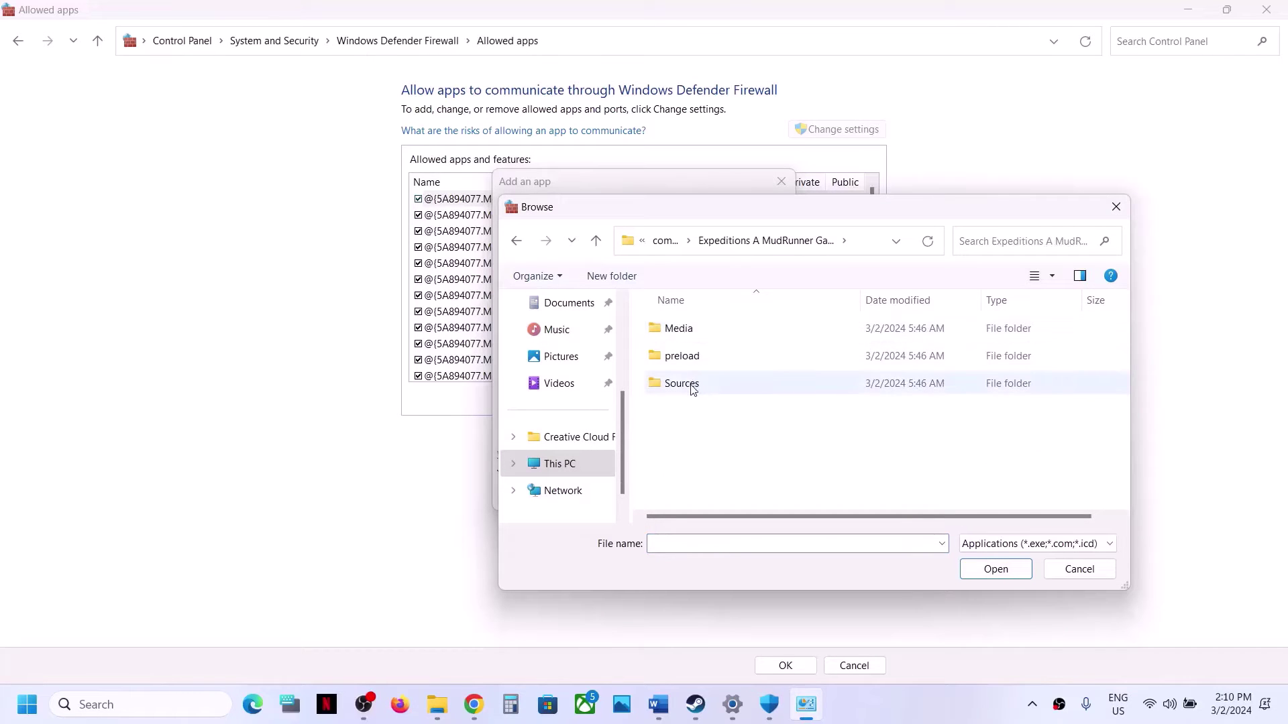
{"action": "double_click", "coordinate": [693, 388]}
{"action": "double_click", "coordinate": [685, 331]}
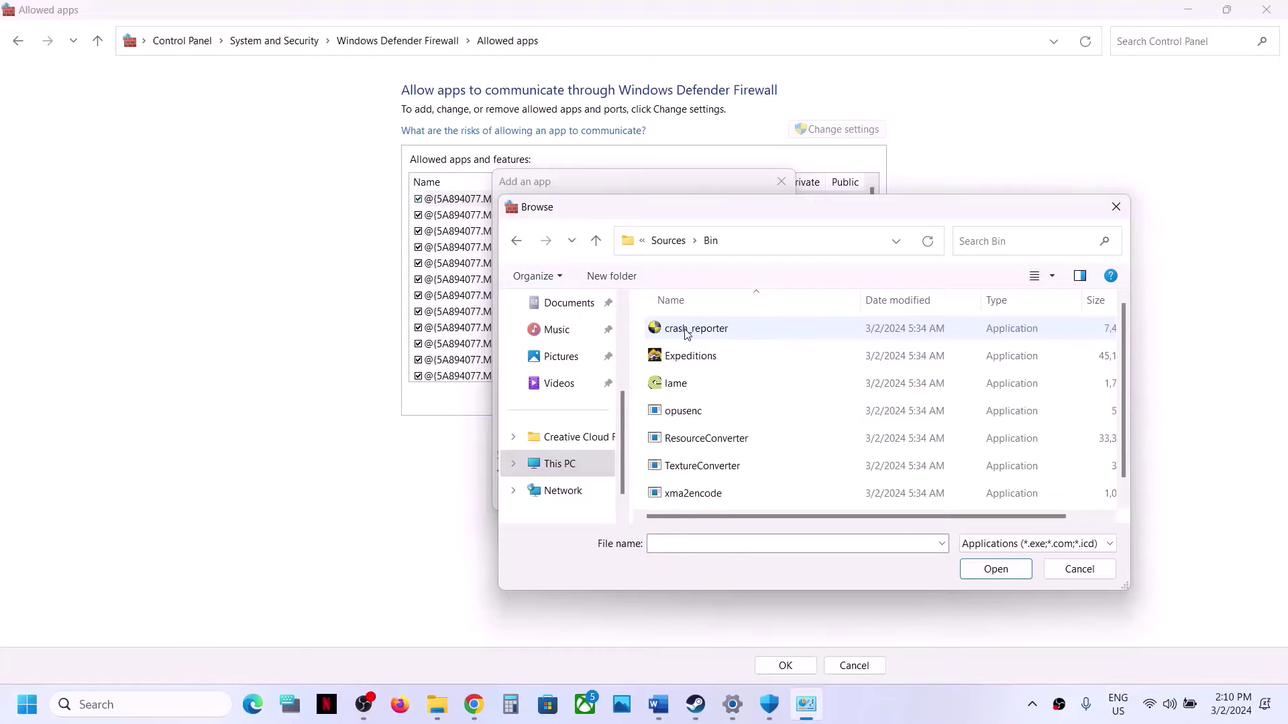
- Try to add the Expeditions application to the firewall's allowed apps and dismiss the Add an app dialog
{"action": "left_click", "coordinate": [703, 360]}
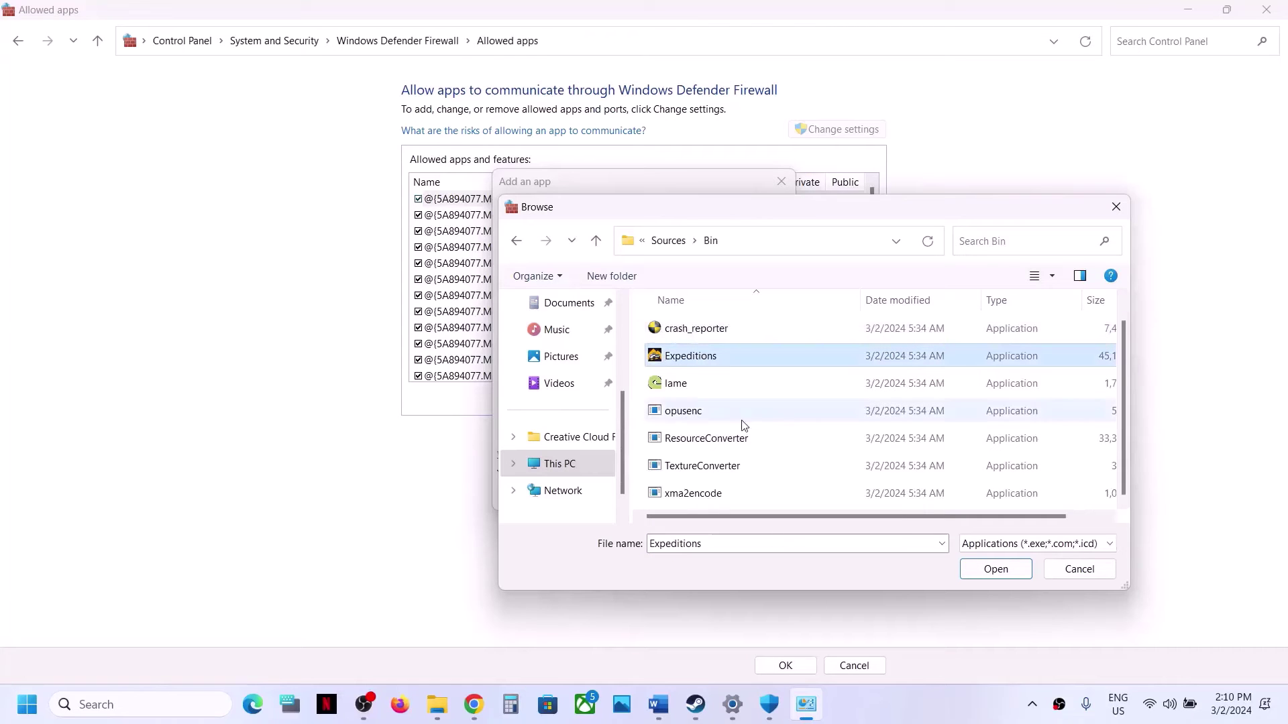
{"action": "scroll", "coordinate": [742, 420], "scroll_direction": "down", "scroll_amount": 1}
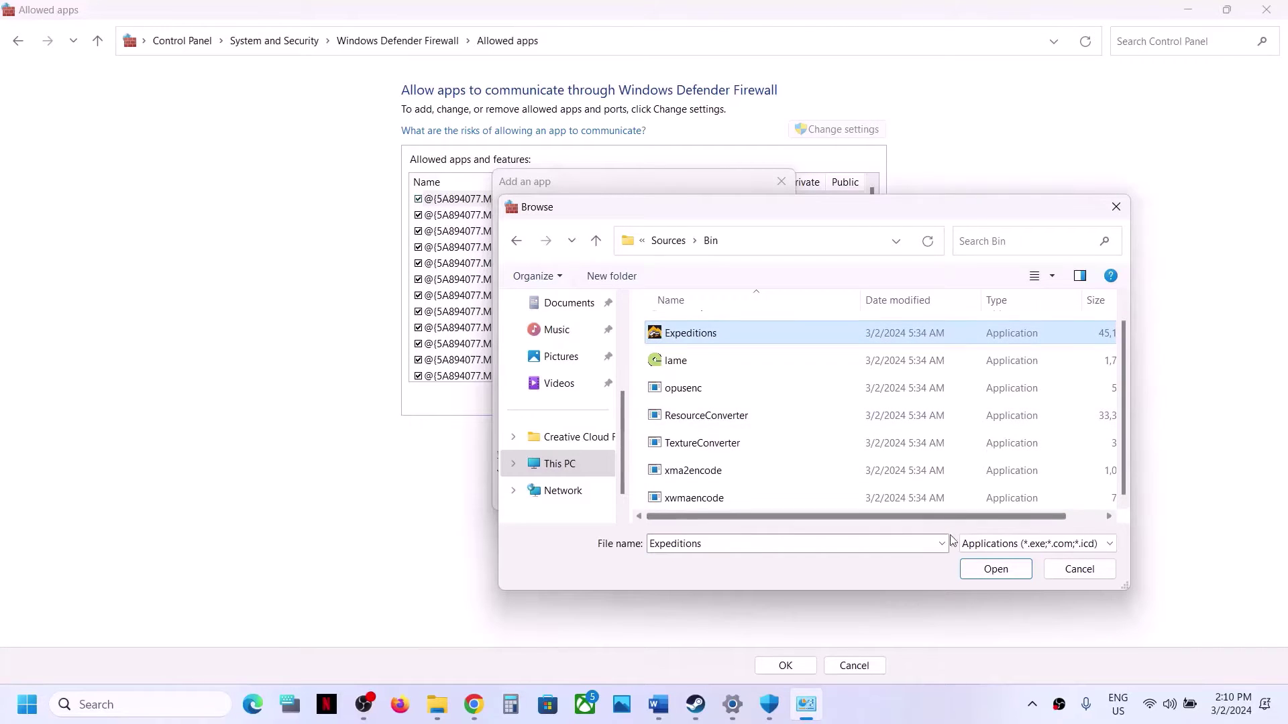
{"action": "left_click", "coordinate": [992, 571]}
{"action": "left_click", "coordinate": [693, 497]}
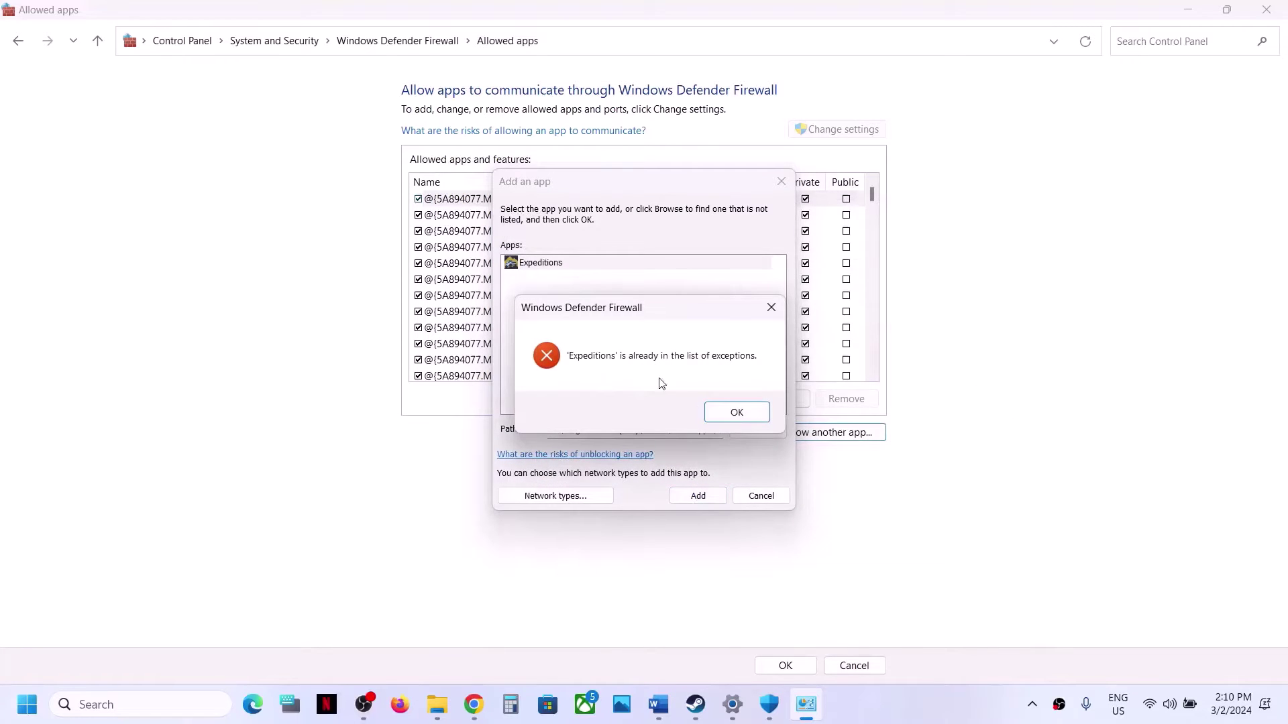
{"action": "left_click", "coordinate": [736, 412]}
{"action": "left_click", "coordinate": [781, 182]}
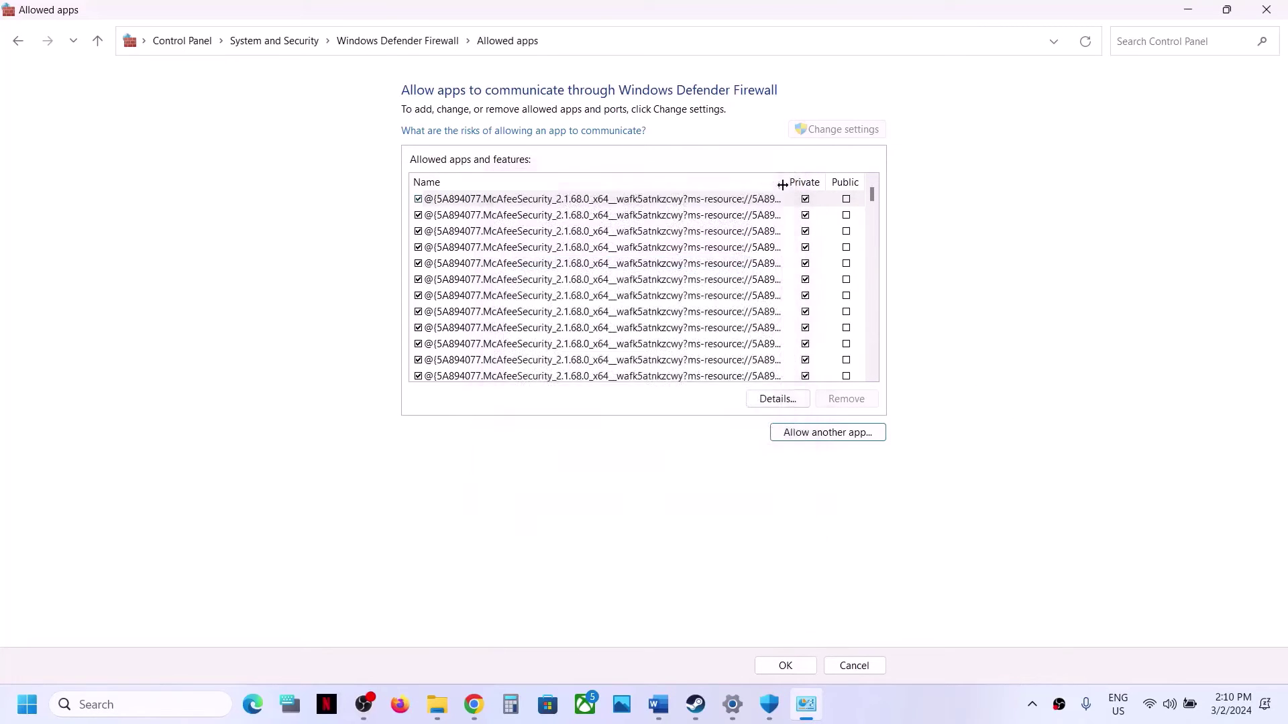
- Confirm the firewall's allowed apps list and close Control Panel, Windows Security and Settings
{"action": "left_click", "coordinate": [773, 667]}
{"action": "left_click", "coordinate": [1267, 11]}
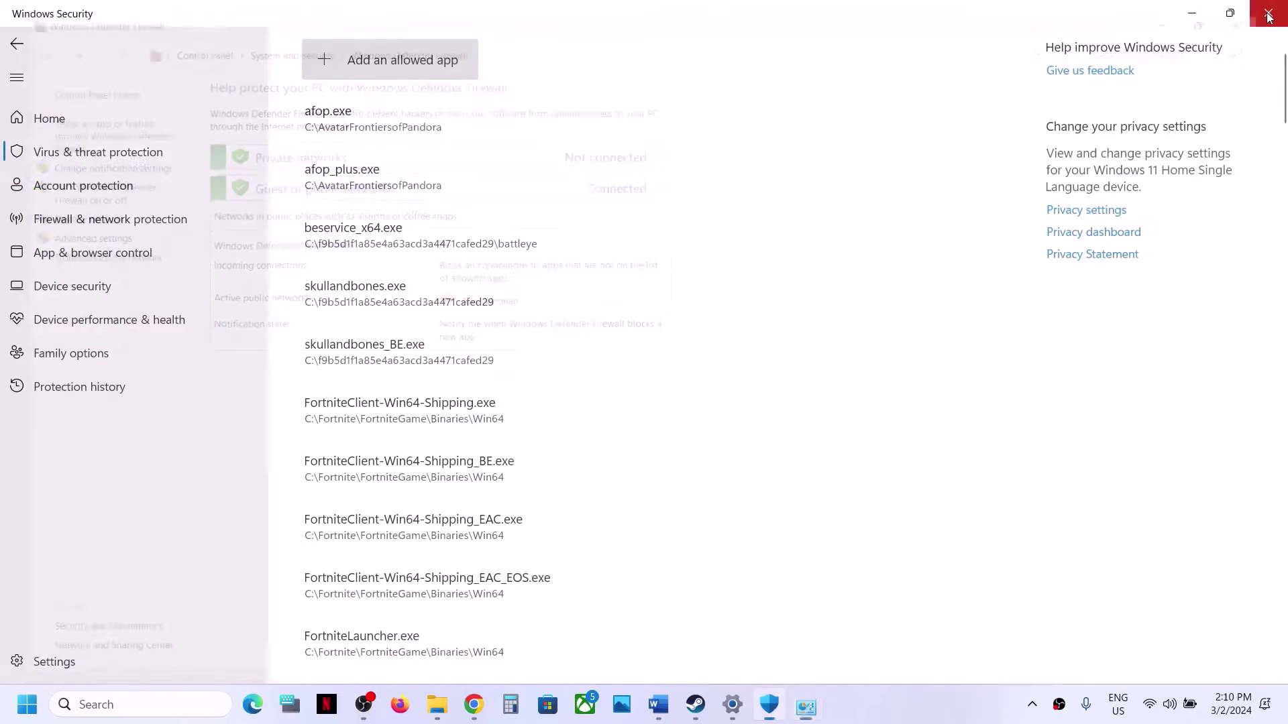
{"action": "left_click", "coordinate": [1268, 15]}
{"action": "left_click", "coordinate": [1268, 14]}
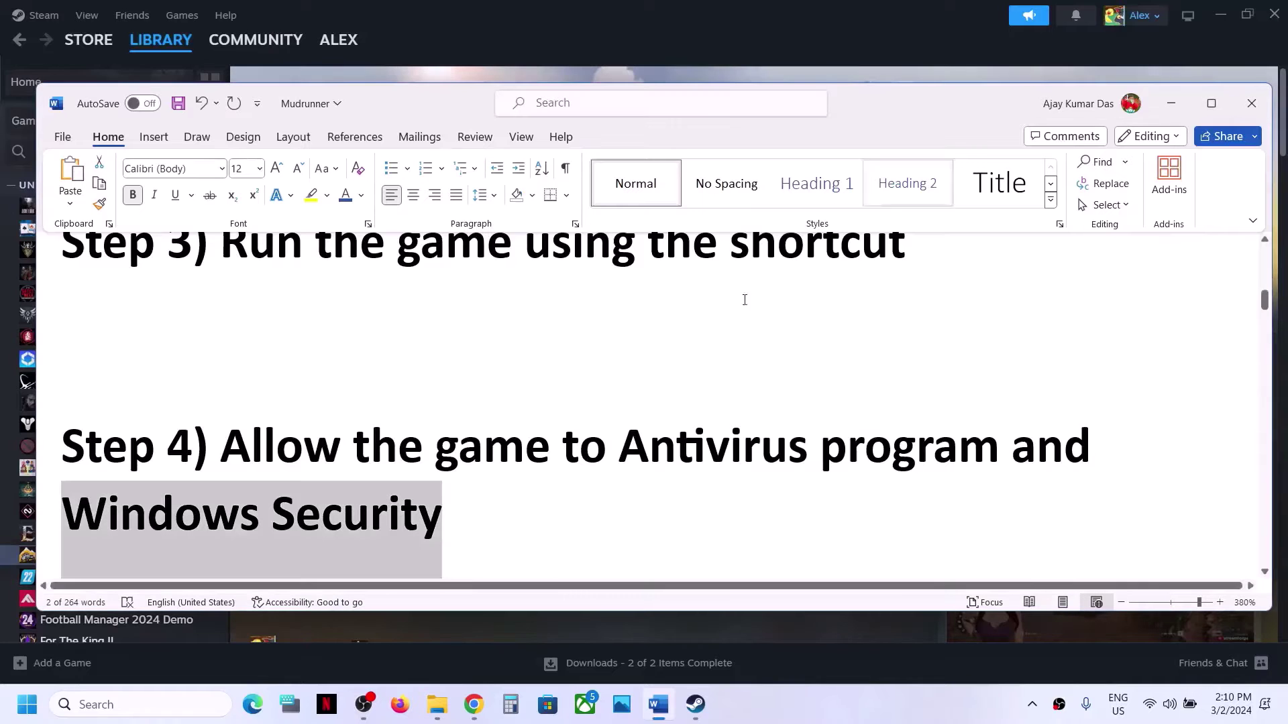
- Go to Step 5 in the fix document, switch to Steam and set the Expeditions: A MudRunner Game launch options to -dx11
{"action": "scroll", "coordinate": [460, 458], "scroll_direction": "down", "scroll_amount": 5}
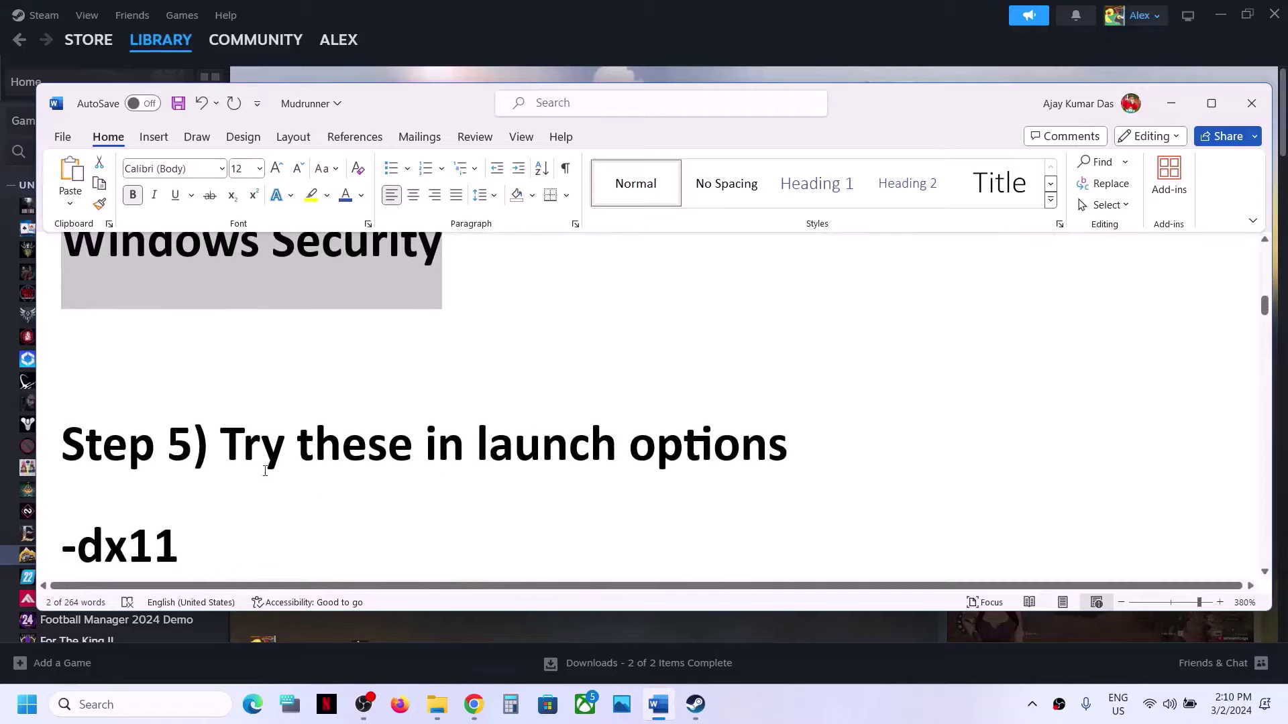
{"action": "left_click_drag", "start_coordinate": [237, 453], "coordinate": [625, 453]}
{"action": "left_click", "coordinate": [777, 10]}
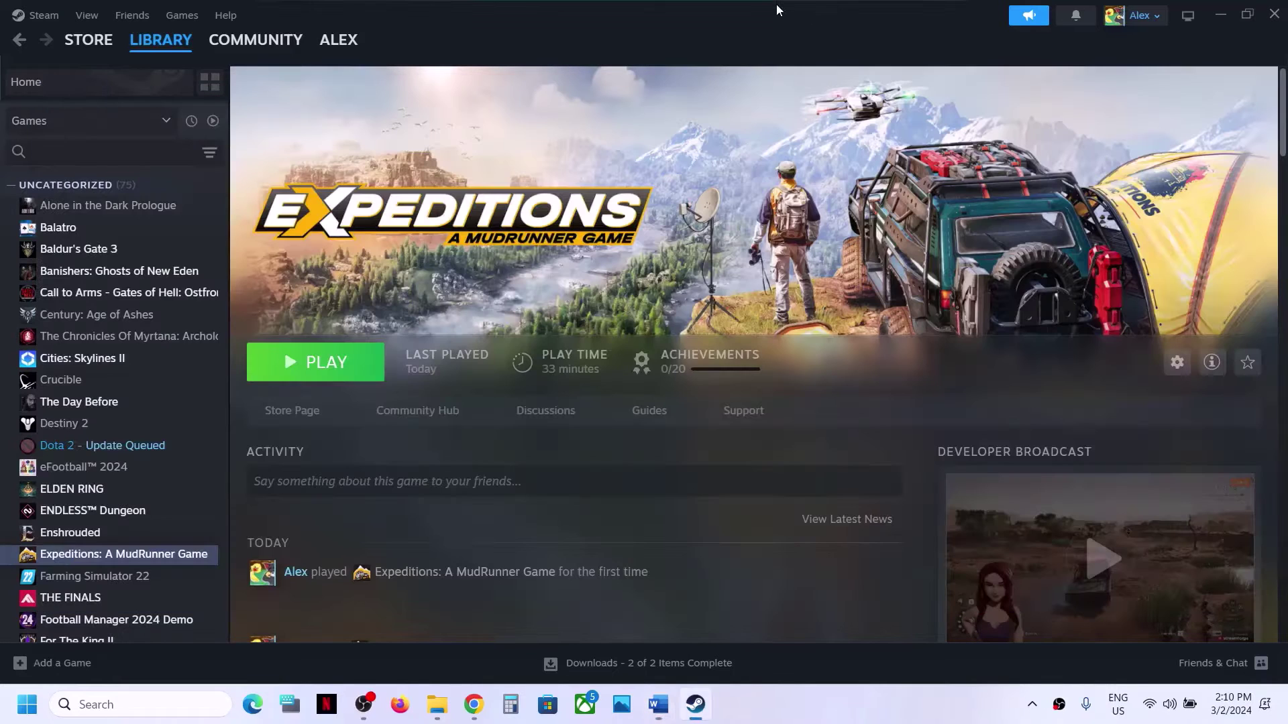
{"action": "right_click", "coordinate": [127, 568]}
{"action": "left_click", "coordinate": [176, 542]}
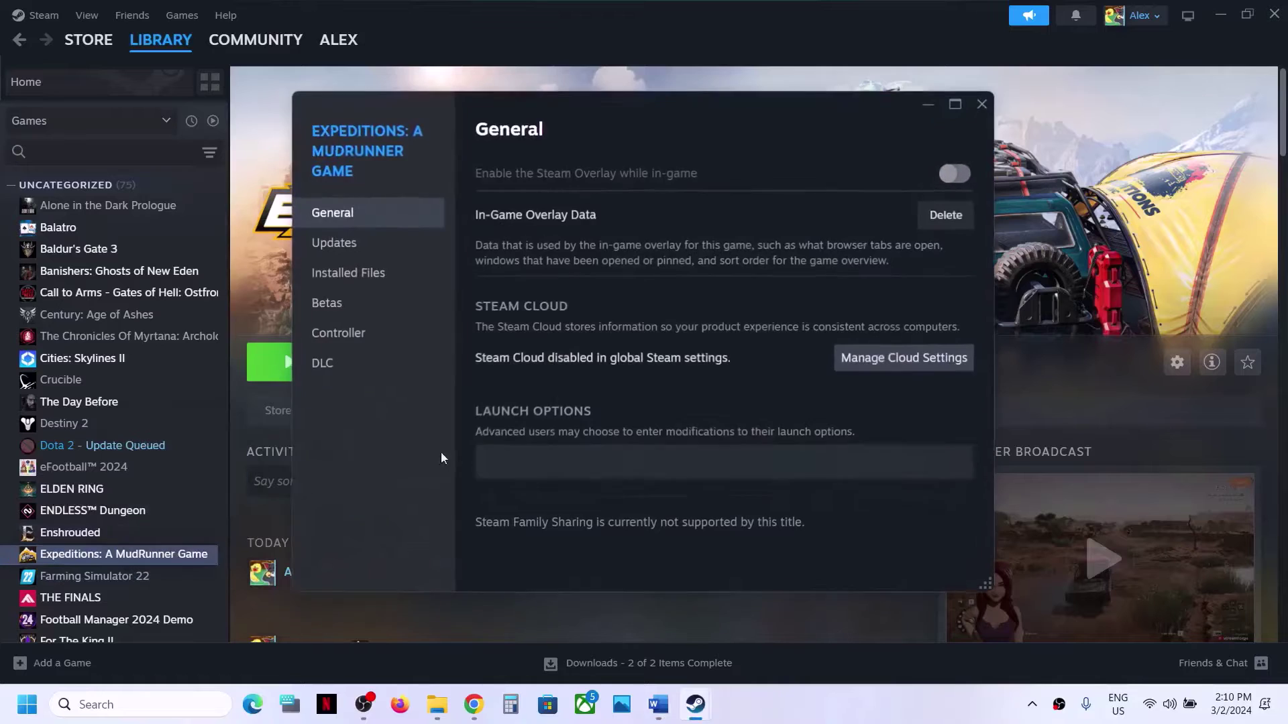
{"action": "left_click", "coordinate": [529, 466]}
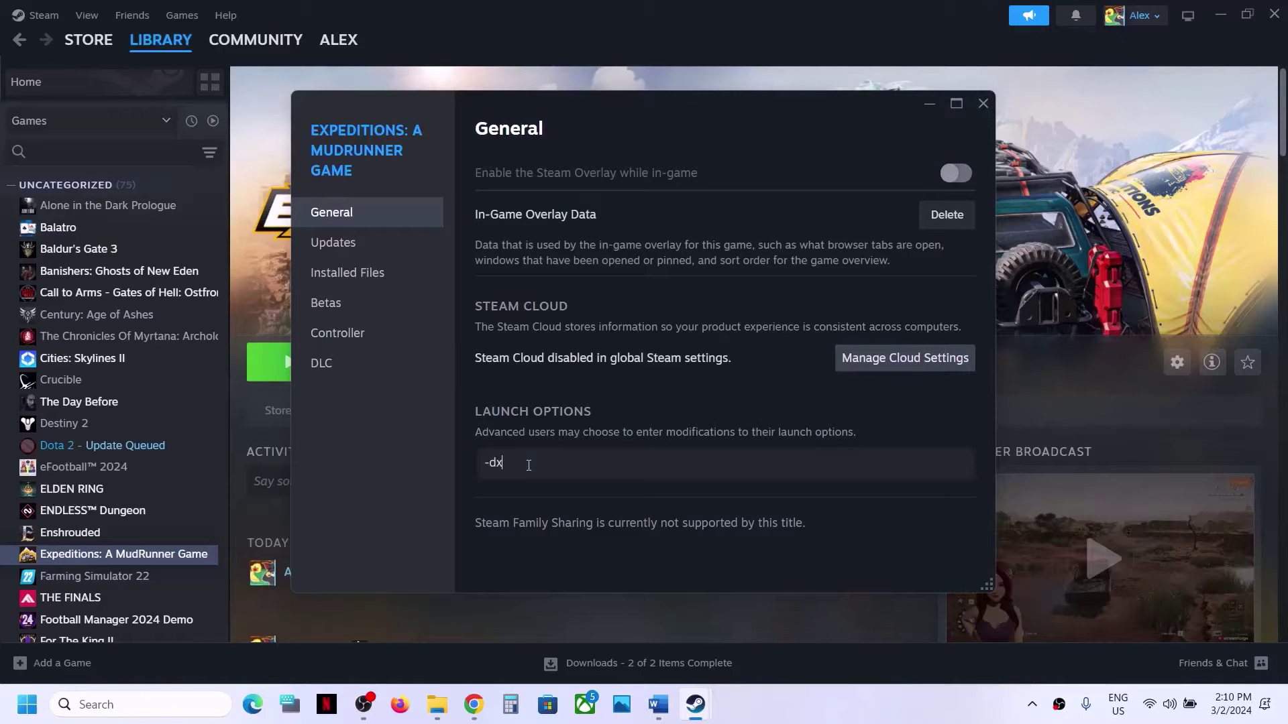
{"action": "left_click", "coordinate": [451, 430]}
{"action": "left_click", "coordinate": [983, 102]}
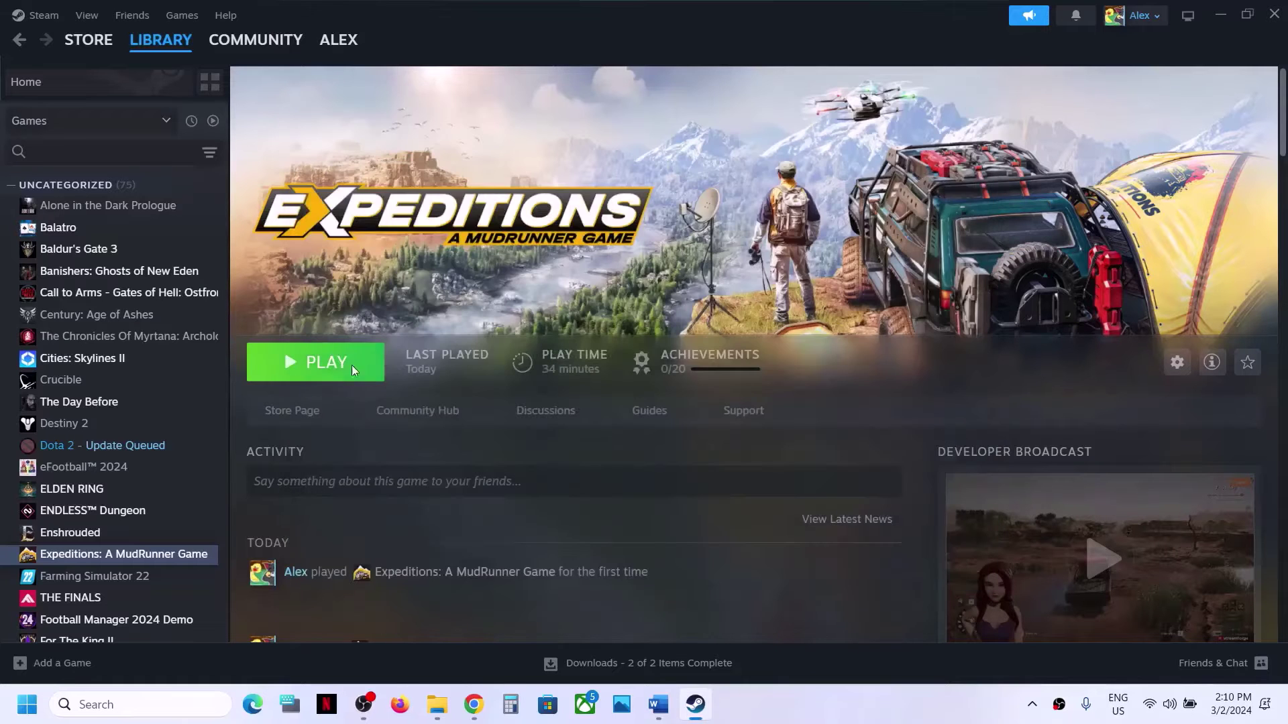
- Reopen the properties of Expeditions: A MudRunner Game and replace its launch options with -dx12
{"action": "right_click", "coordinate": [162, 567]}
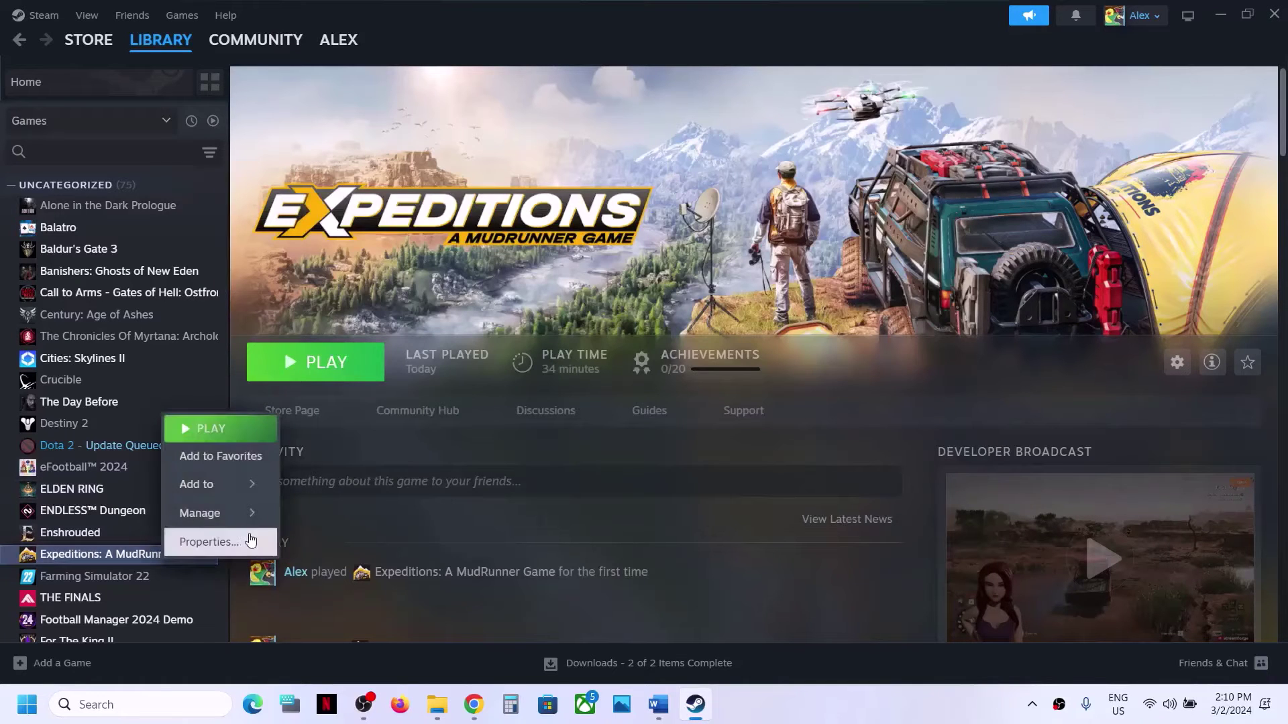
{"action": "left_click", "coordinate": [248, 540]}
{"action": "triple_click", "coordinate": [540, 466]}
{"action": "type", "text": "-dx12"}
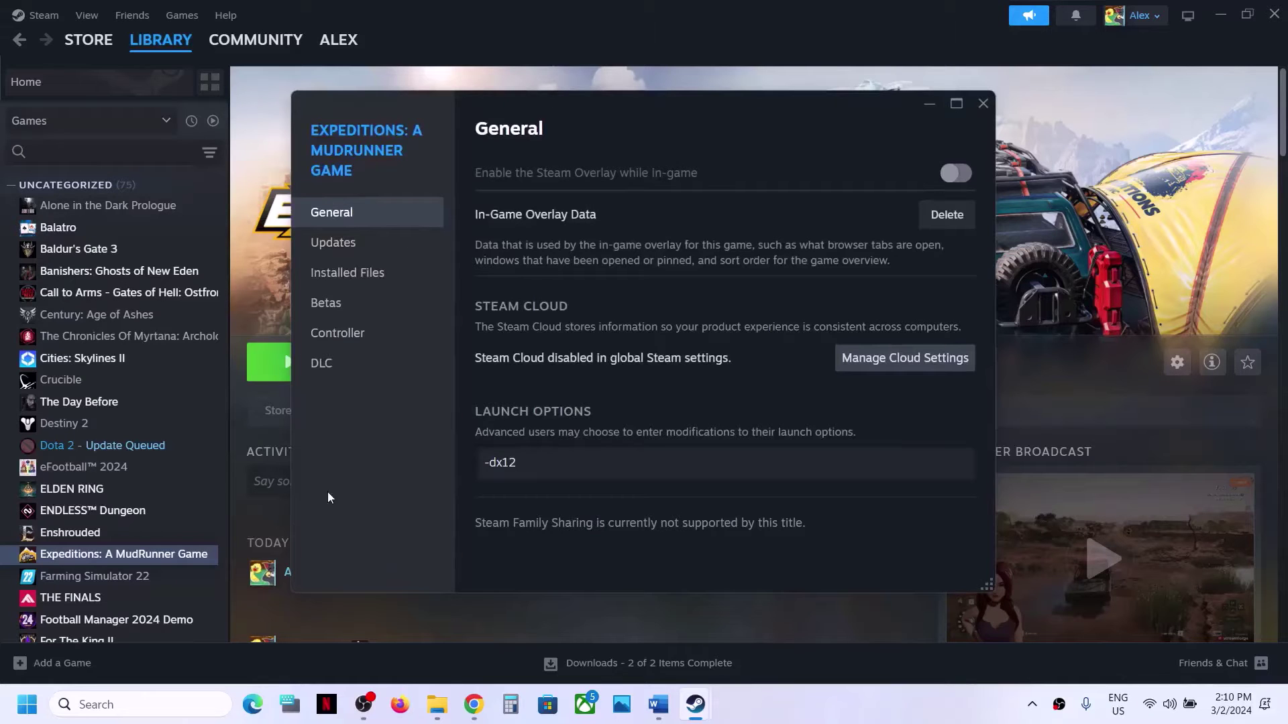
{"action": "left_click", "coordinate": [366, 487]}
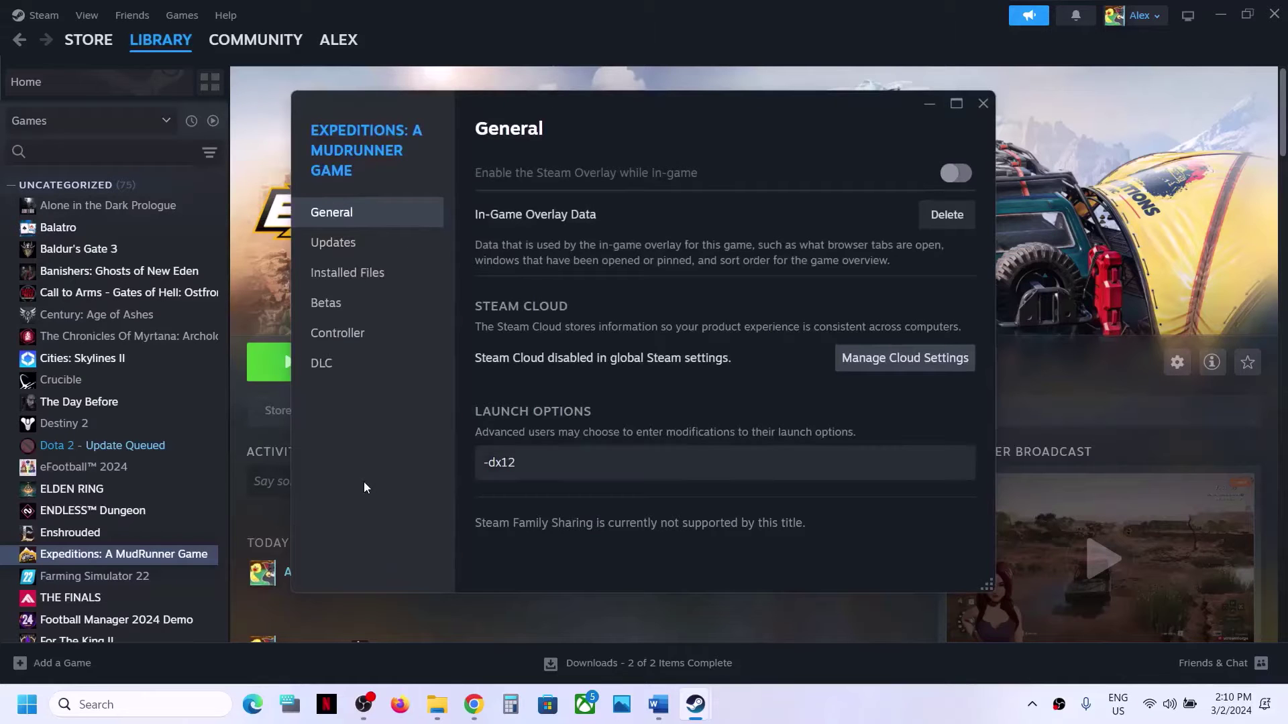
{"action": "left_click", "coordinate": [983, 103]}
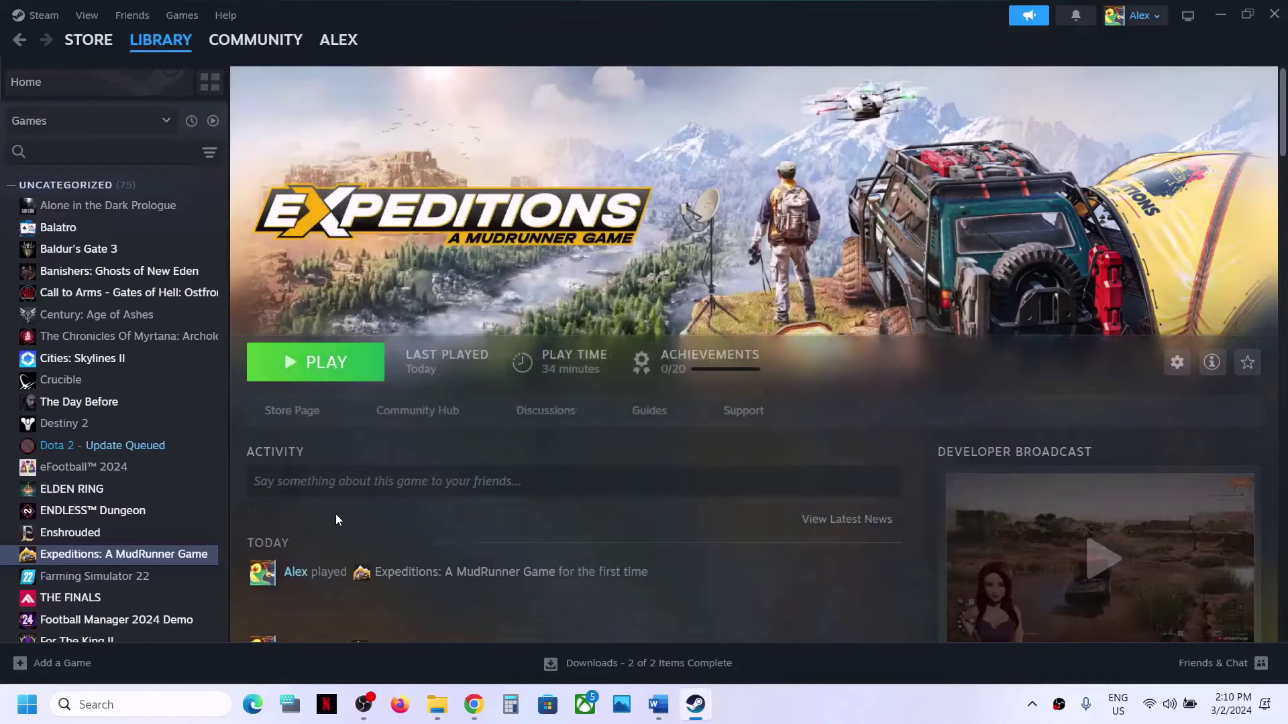
- Clear the launch options in the properties of Expeditions: A MudRunner Game and close the properties
{"action": "right_click", "coordinate": [154, 558]}
{"action": "left_click", "coordinate": [262, 545]}
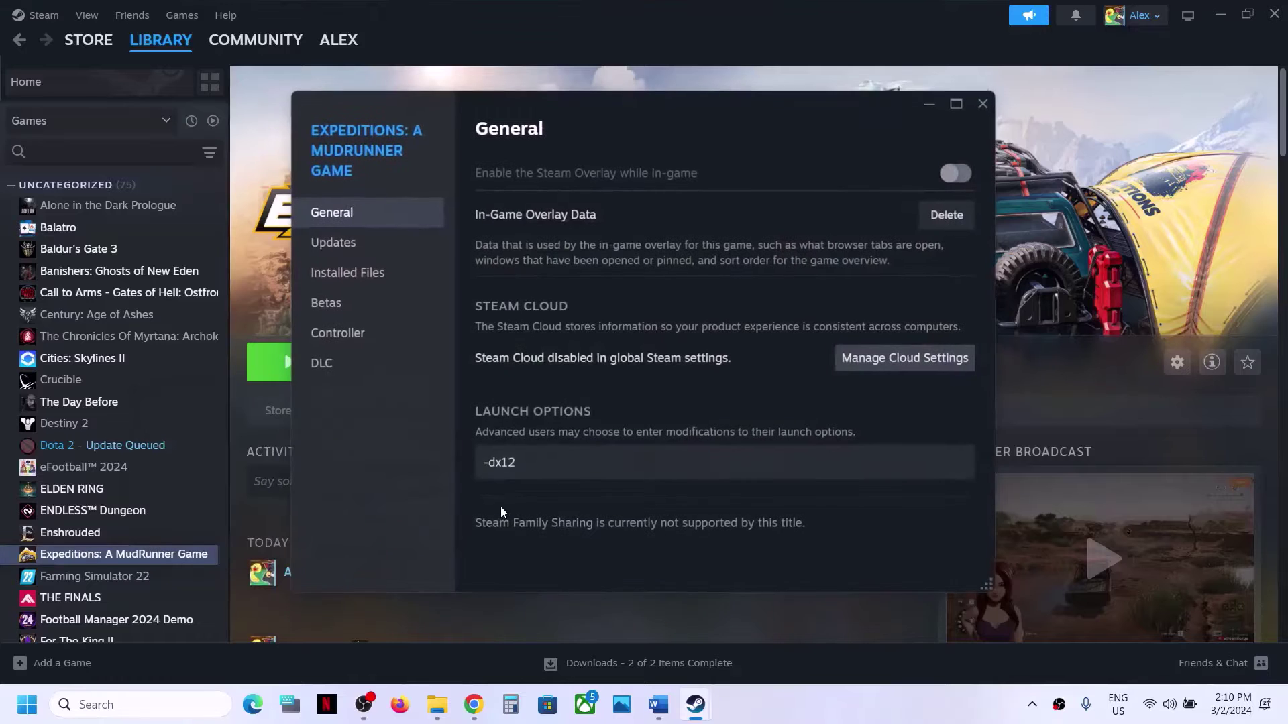
{"action": "key", "text": "ctrl+a"}
{"action": "key", "text": "BackSpace"}
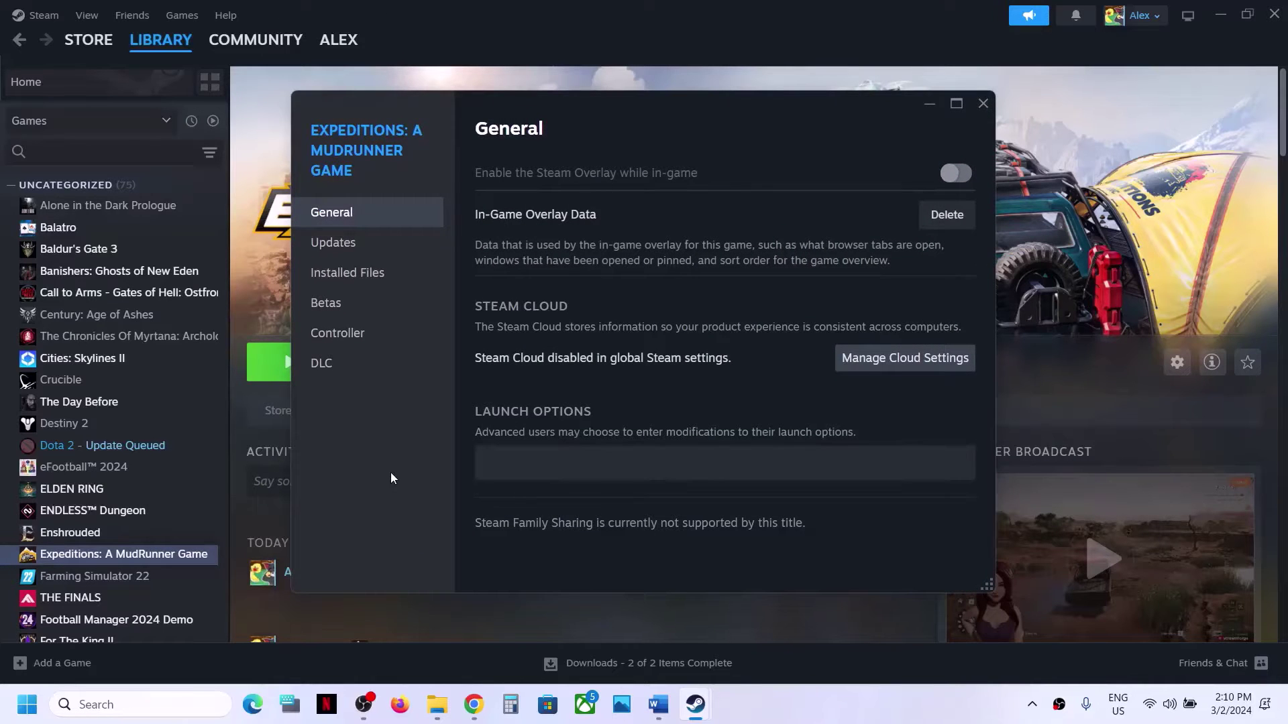
{"action": "left_click", "coordinate": [983, 103]}
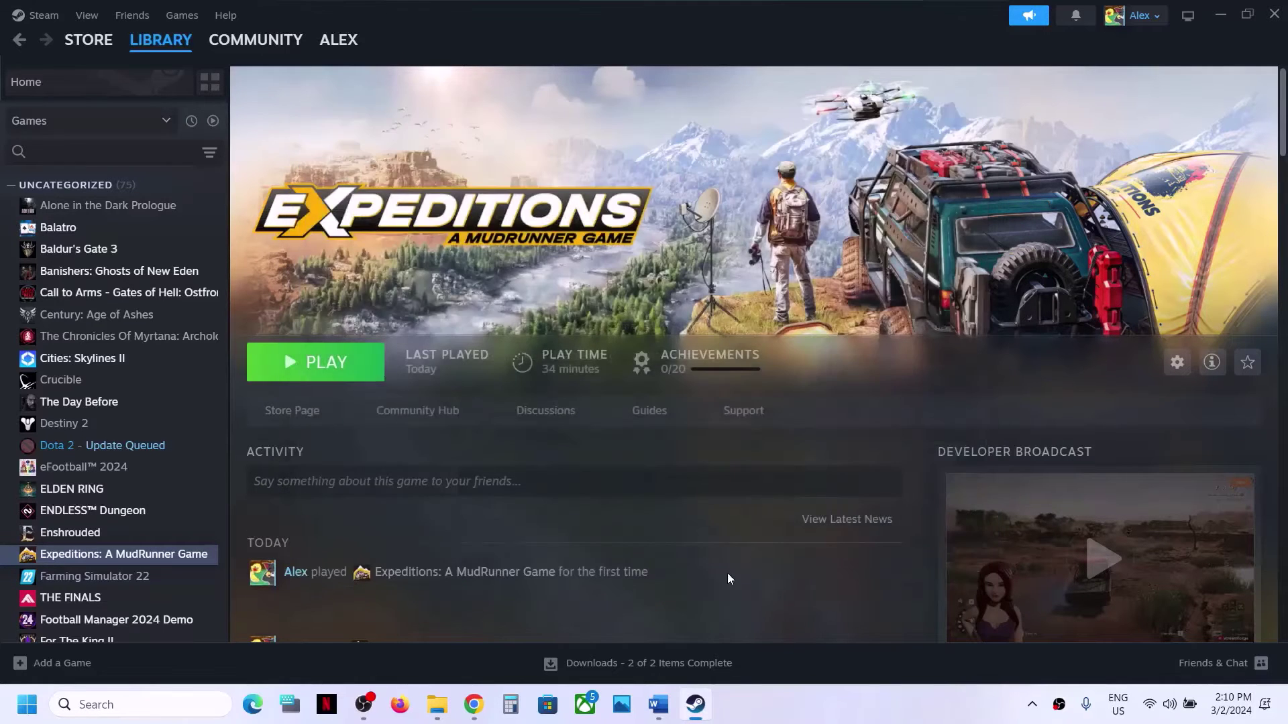
- Switch to the Mudrunner document in Word and highlight the Microsoft download link in Step 6, Install DirectX
{"action": "left_click", "coordinate": [658, 704]}
{"action": "scroll", "coordinate": [500, 441], "scroll_direction": "down", "scroll_amount": 7}
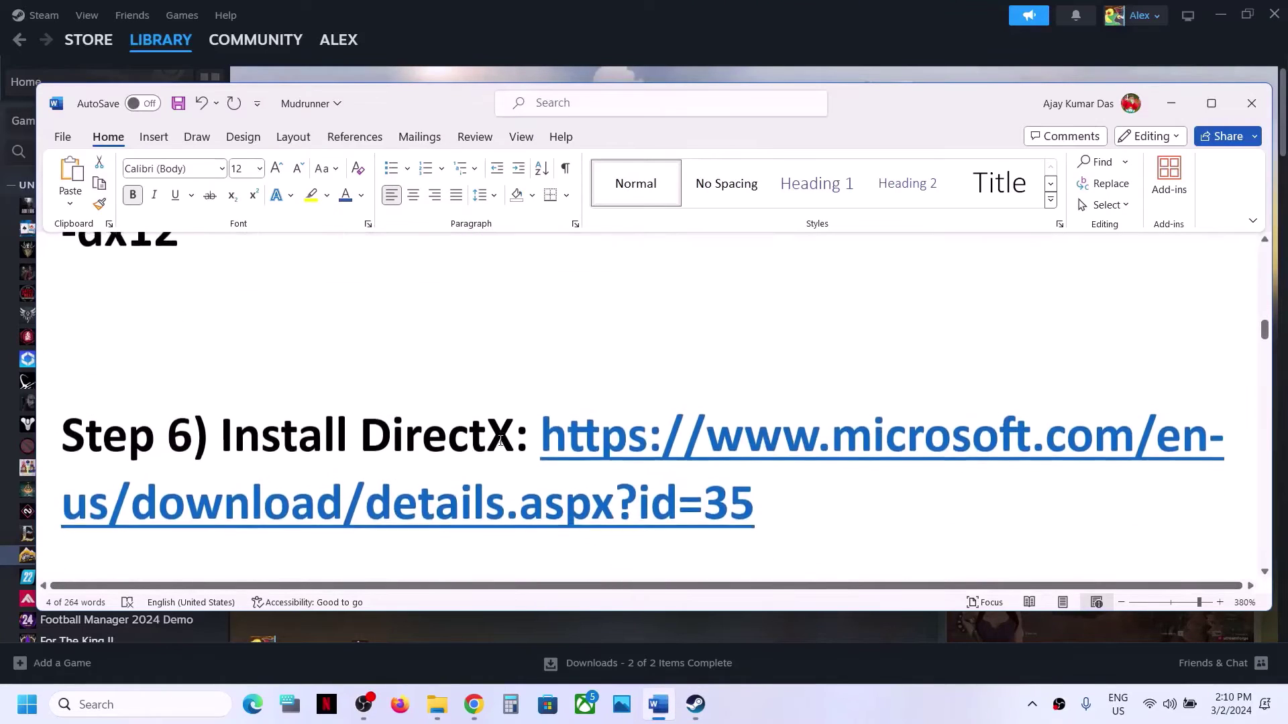
{"action": "left_click_drag", "start_coordinate": [783, 411], "coordinate": [548, 364]}
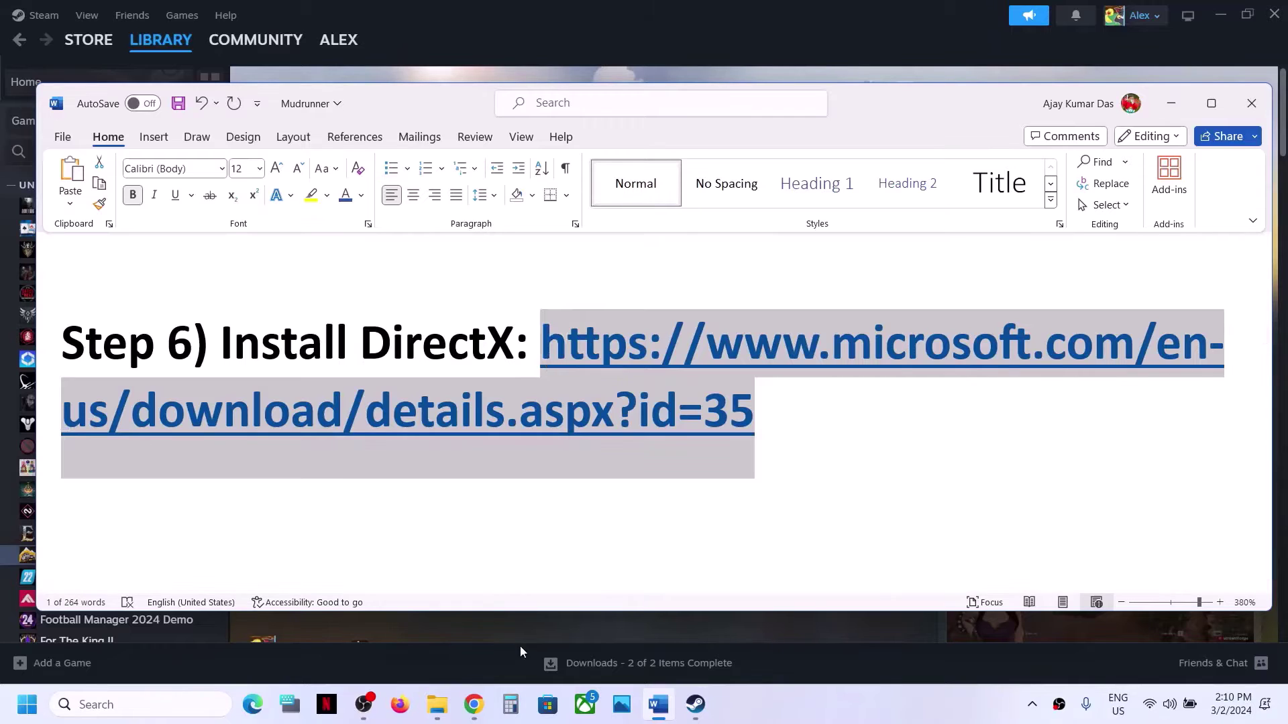
- Switch to Chrome and download the English DirectX End-User Runtime installer from the Microsoft Download Center page
{"action": "left_click", "coordinate": [471, 719]}
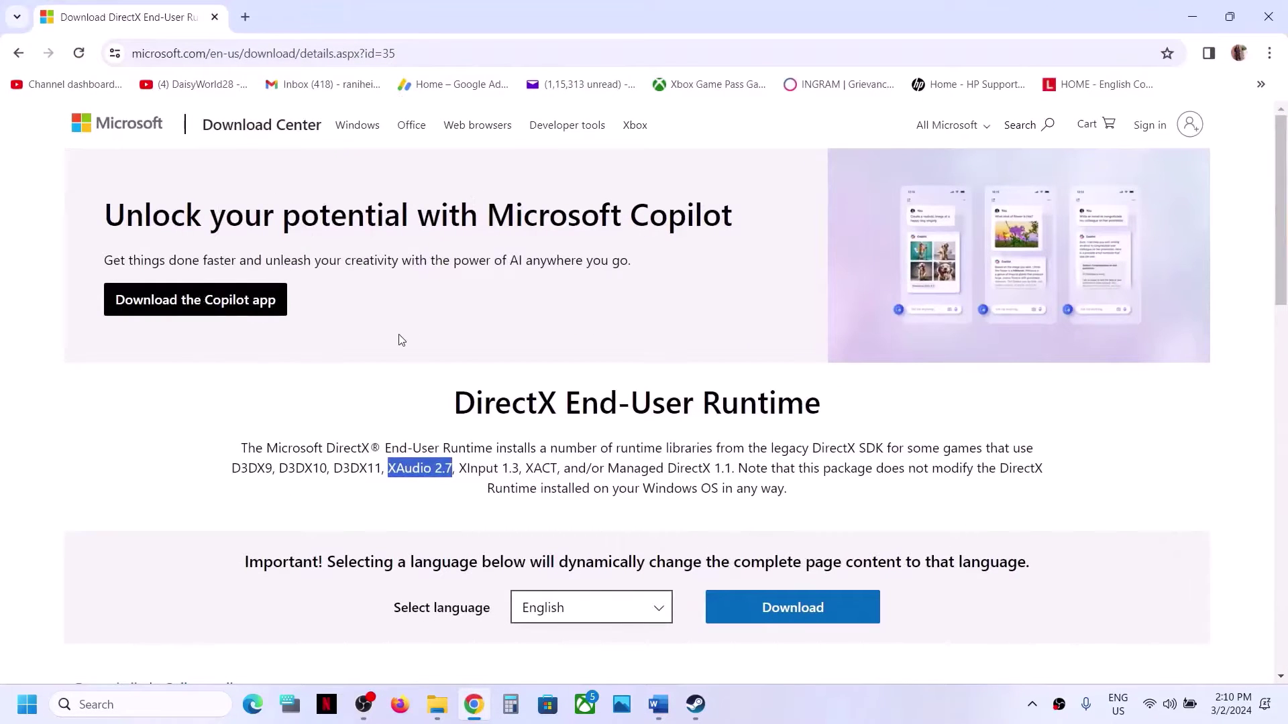
{"action": "left_click_drag", "start_coordinate": [454, 402], "coordinate": [805, 405]}
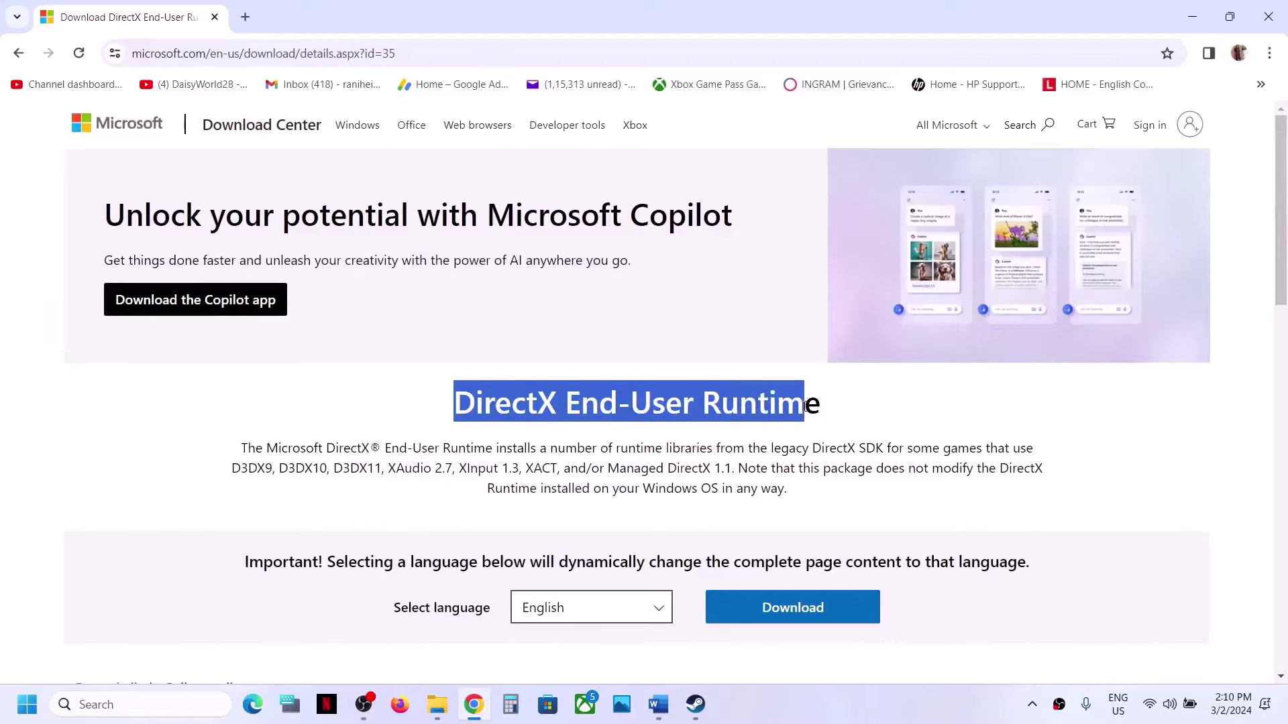
{"action": "scroll", "coordinate": [805, 406], "scroll_direction": "down", "scroll_amount": 2}
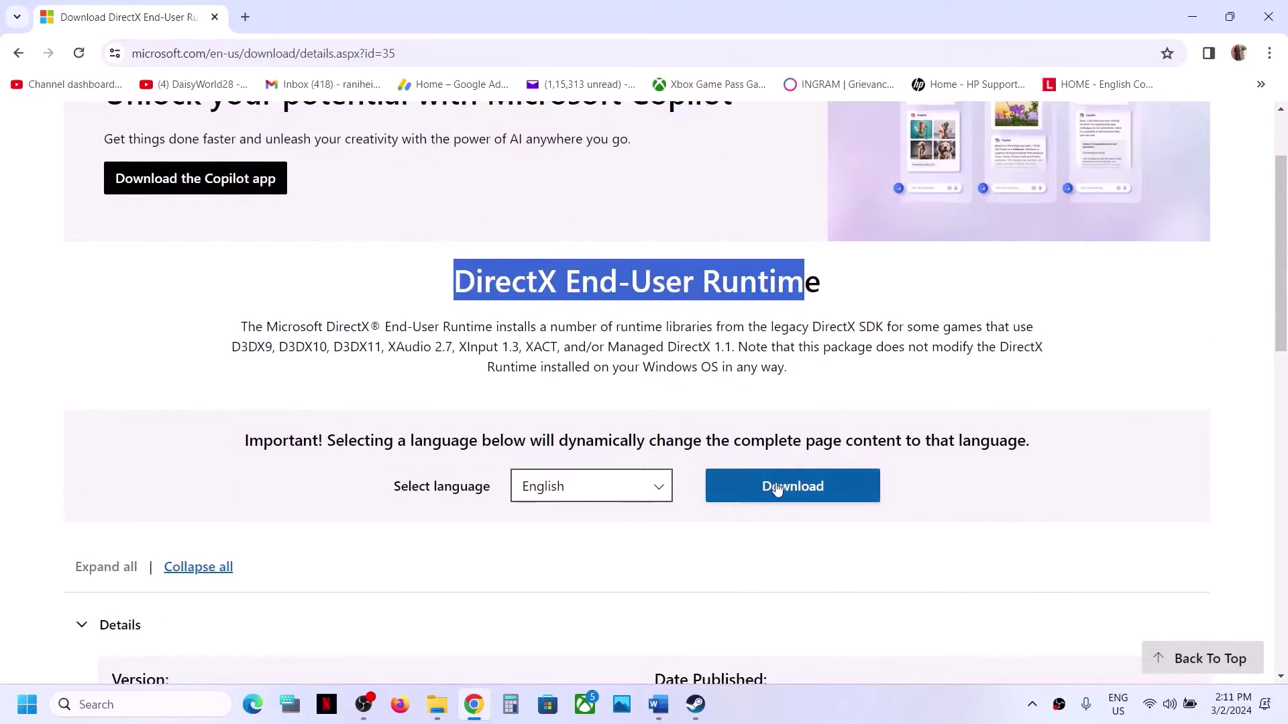
{"action": "left_click", "coordinate": [778, 487]}
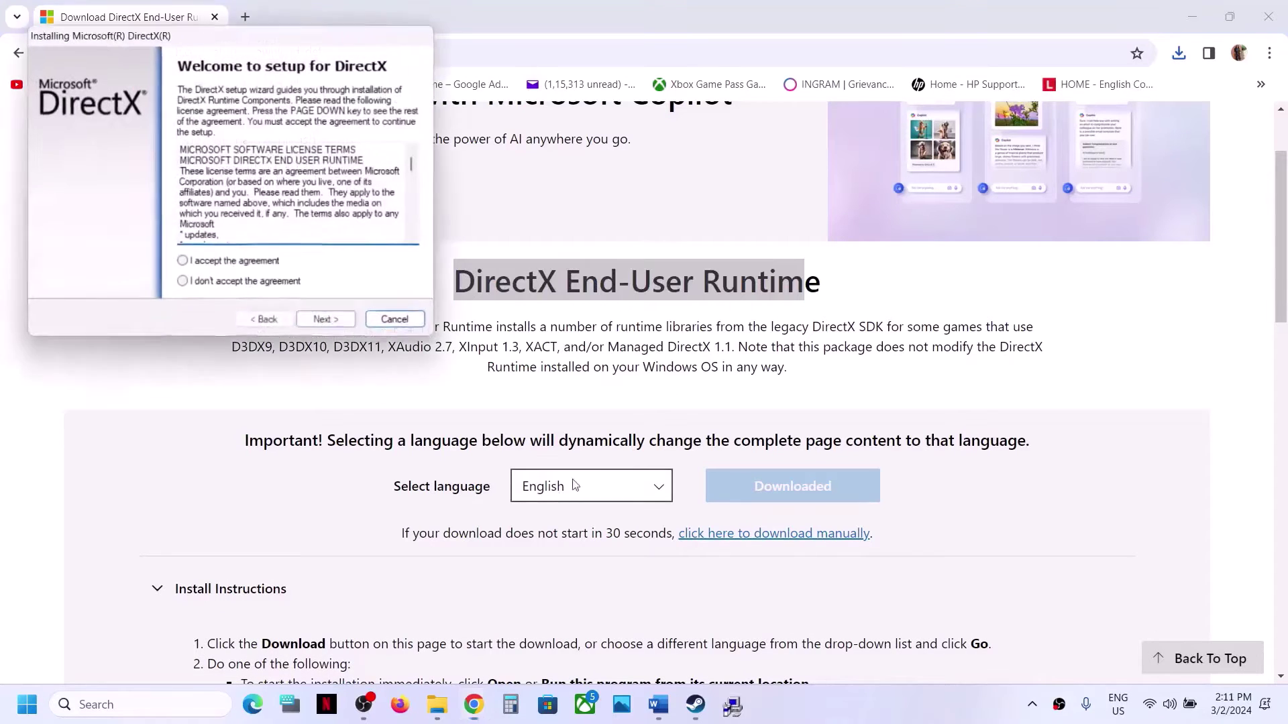
- Accept the DirectX license agreement, continue past the Bing Bar offer, and finish the DirectX setup
{"action": "left_click", "coordinate": [196, 269]}
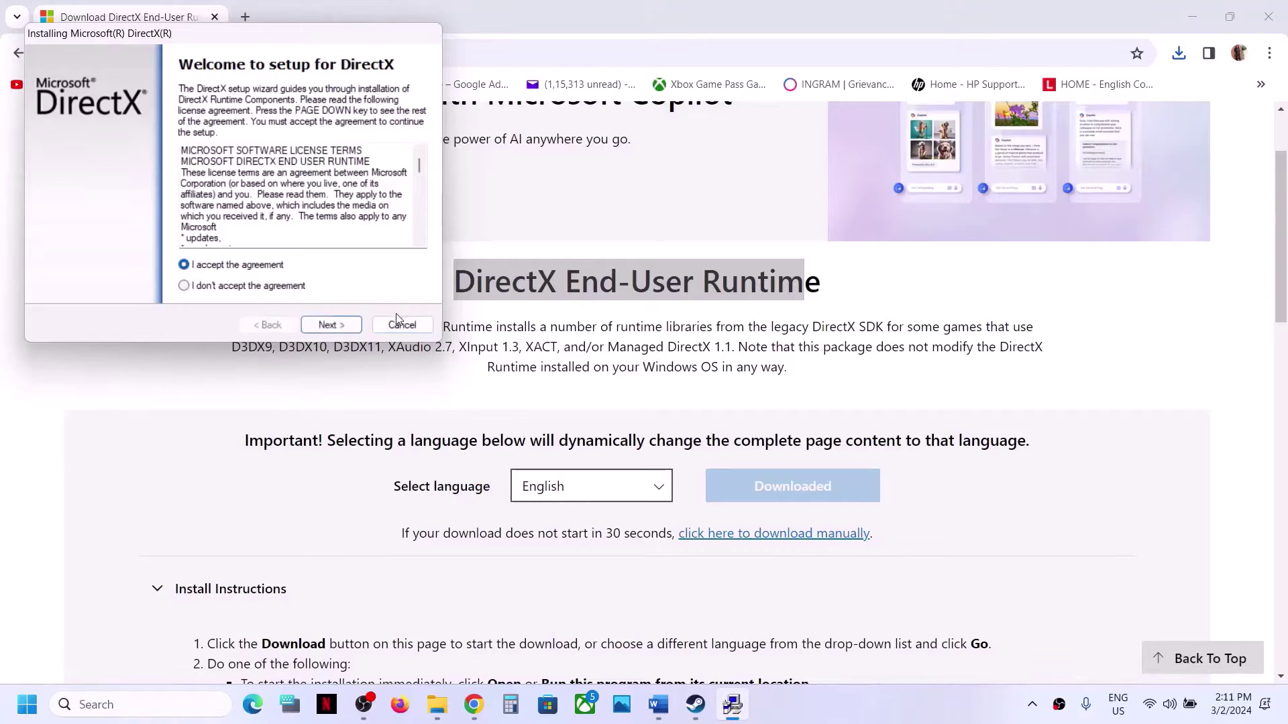
{"action": "left_click", "coordinate": [330, 325]}
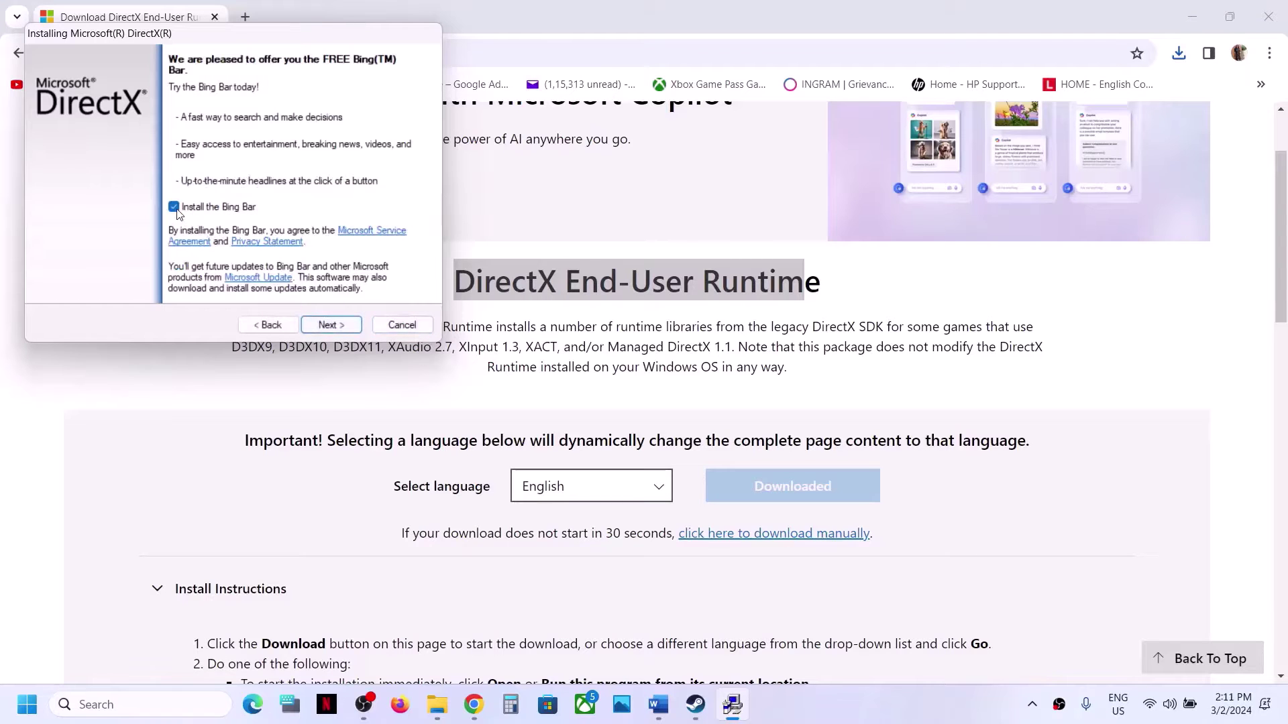
{"action": "left_click", "coordinate": [331, 325]}
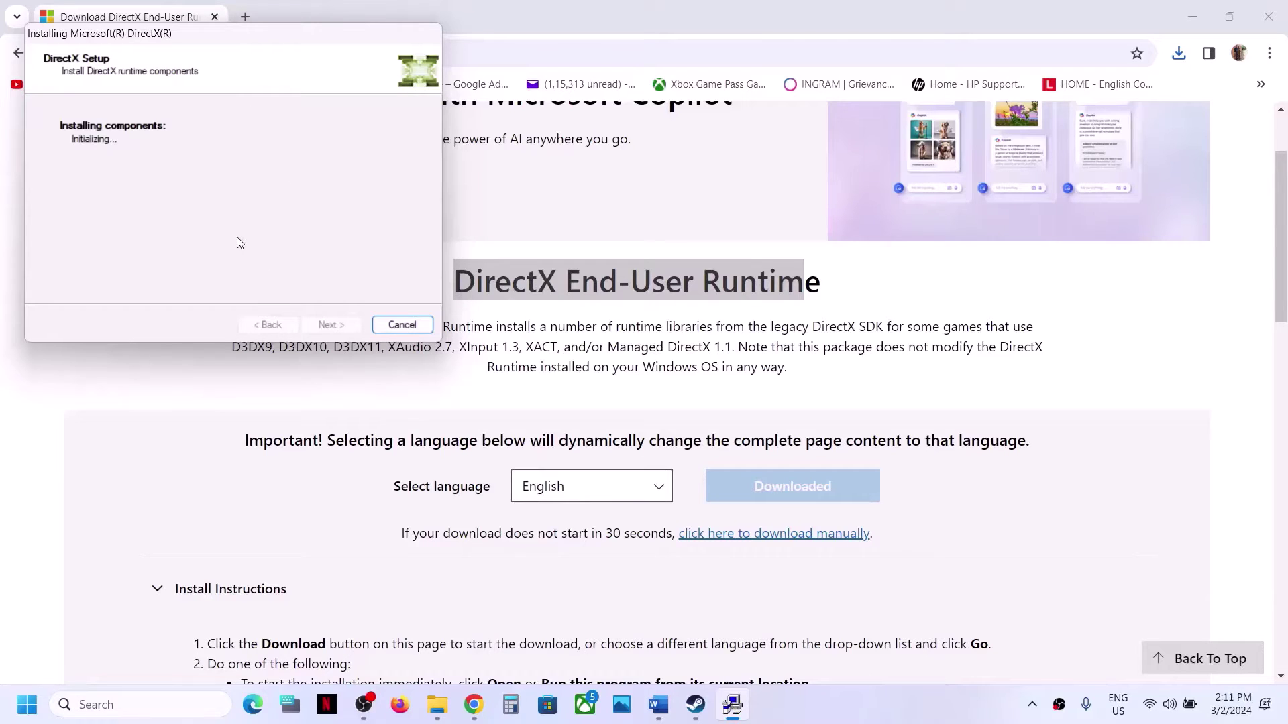
{"action": "left_click", "coordinate": [473, 450]}
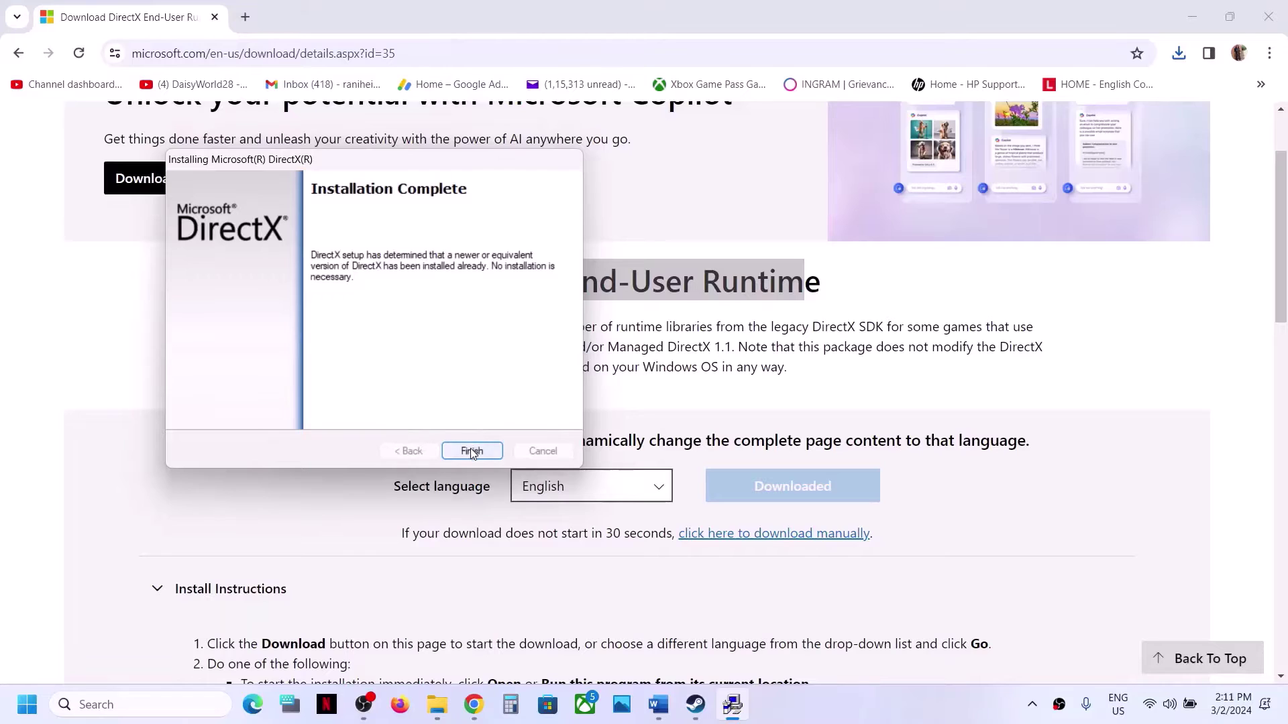
- Bring up the computer's power options, dismiss them without restarting, and switch to Steam
{"action": "left_click", "coordinate": [26, 705]}
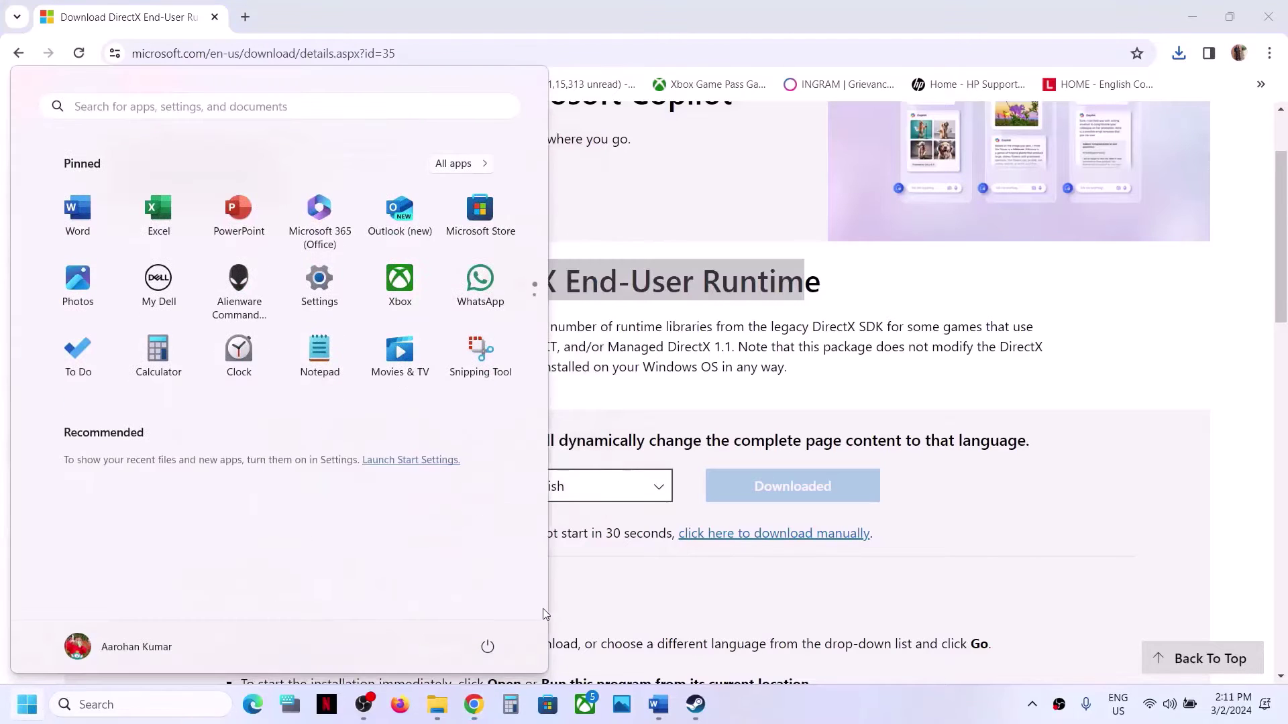
{"action": "left_click", "coordinate": [487, 646]}
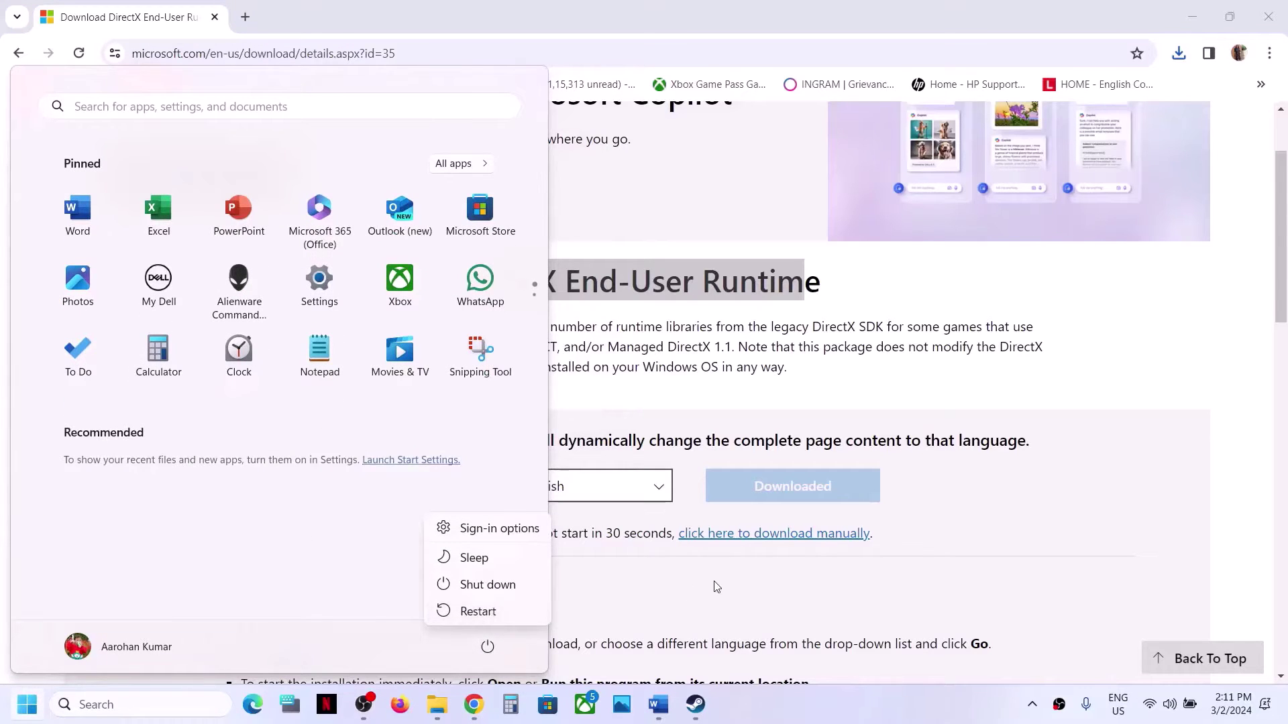
{"action": "key", "text": "Escape"}
{"action": "left_click", "coordinate": [697, 704]}
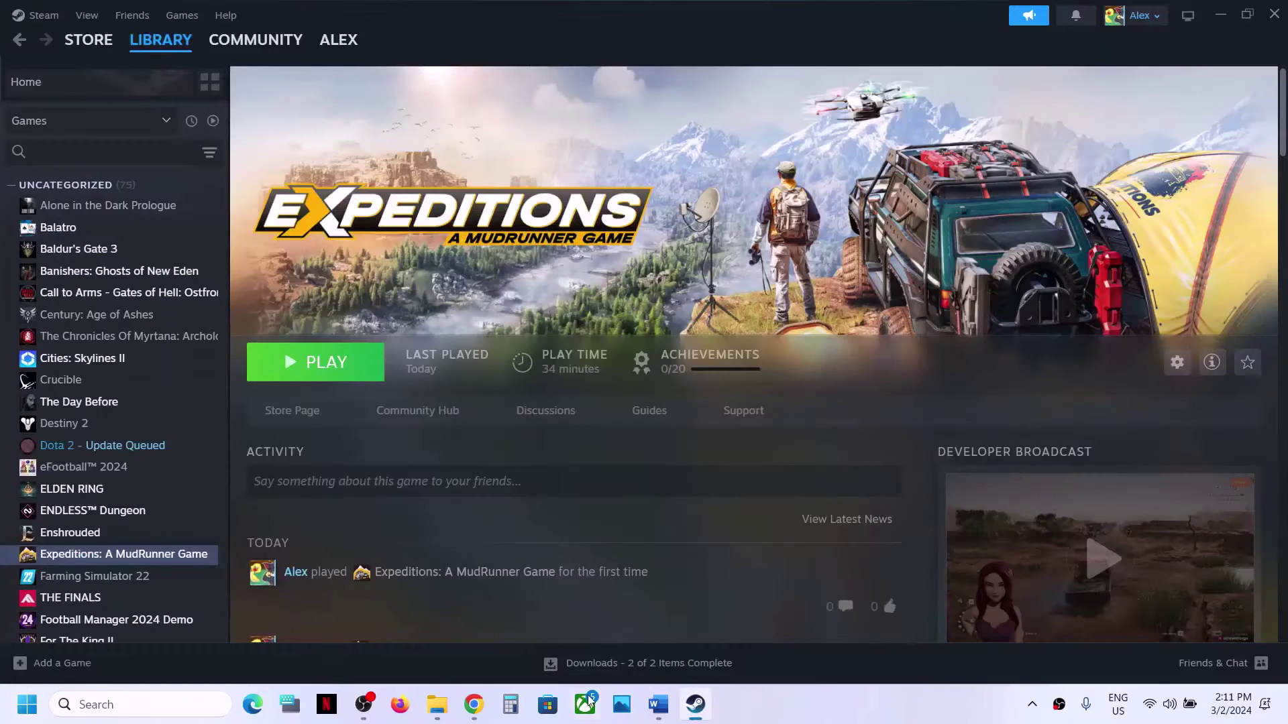
- Switch to the Mudrunner document in Word and copy the Microsoft support link under Step 7, Install Visual C++ files
{"action": "left_click", "coordinate": [657, 704]}
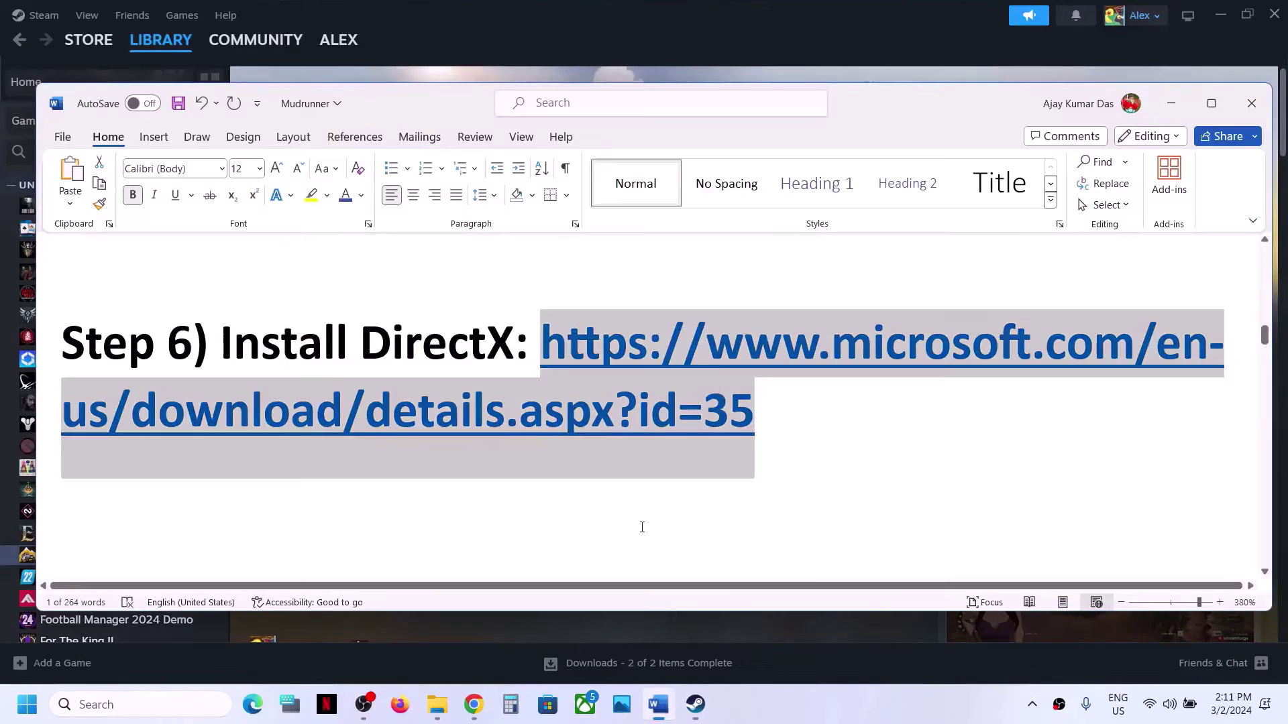
{"action": "scroll", "coordinate": [471, 442], "scroll_direction": "down", "scroll_amount": 5}
{"action": "scroll", "coordinate": [471, 442], "scroll_direction": "down", "scroll_amount": 2}
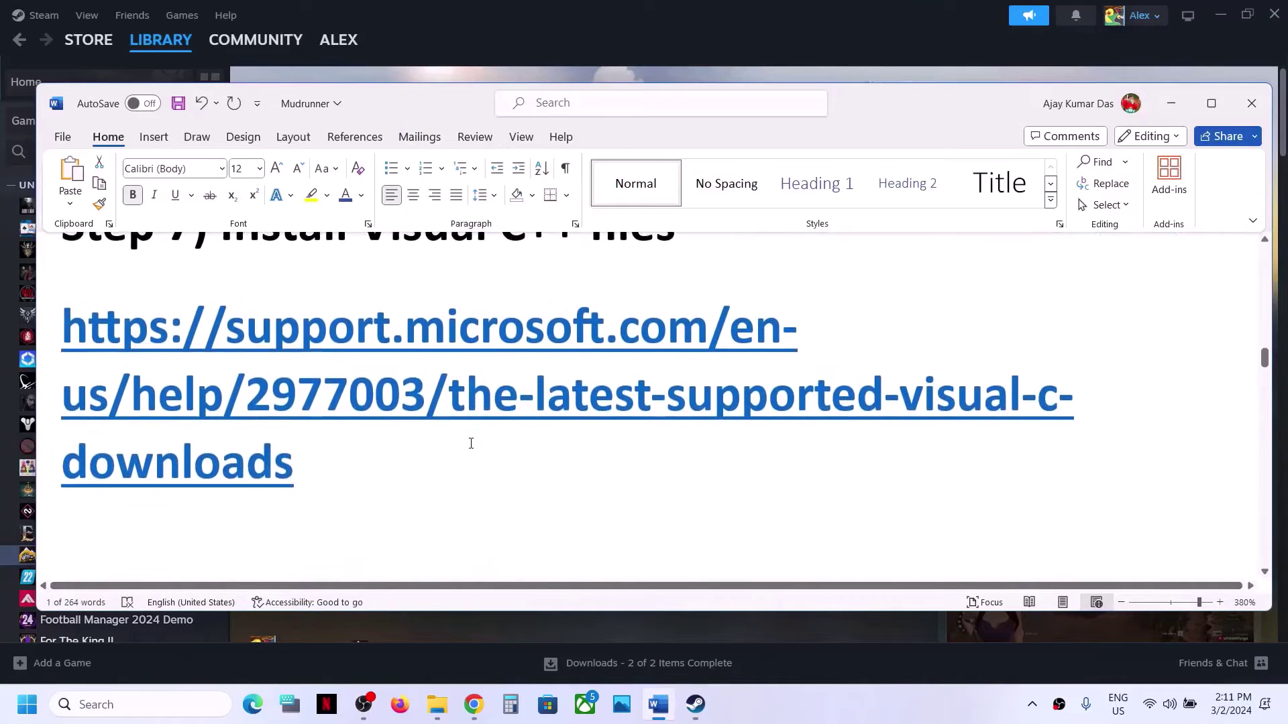
{"action": "scroll", "coordinate": [463, 448], "scroll_direction": "up", "scroll_amount": 1}
{"action": "left_click_drag", "start_coordinate": [355, 522], "coordinate": [71, 454]}
{"action": "key", "text": "ctrl+c"}
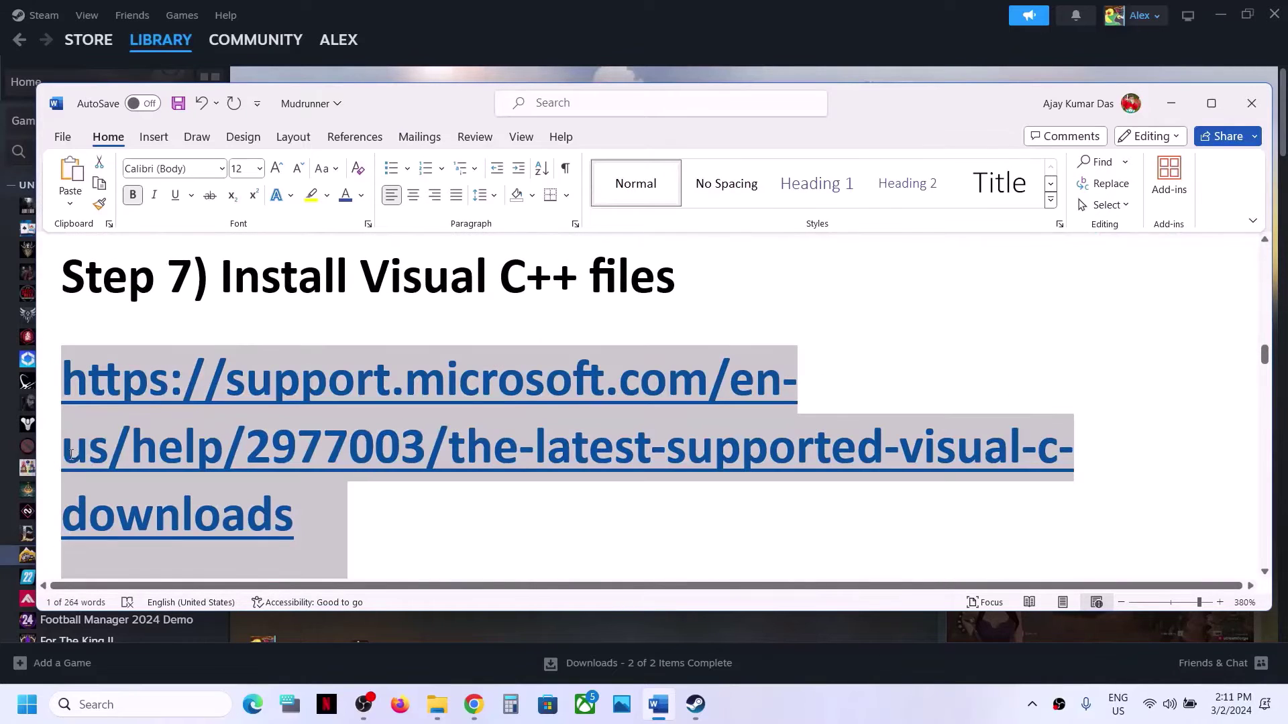
- Switch to Chrome and open the copied Visual C++ downloads link in a new tab
{"action": "left_click", "coordinate": [474, 704]}
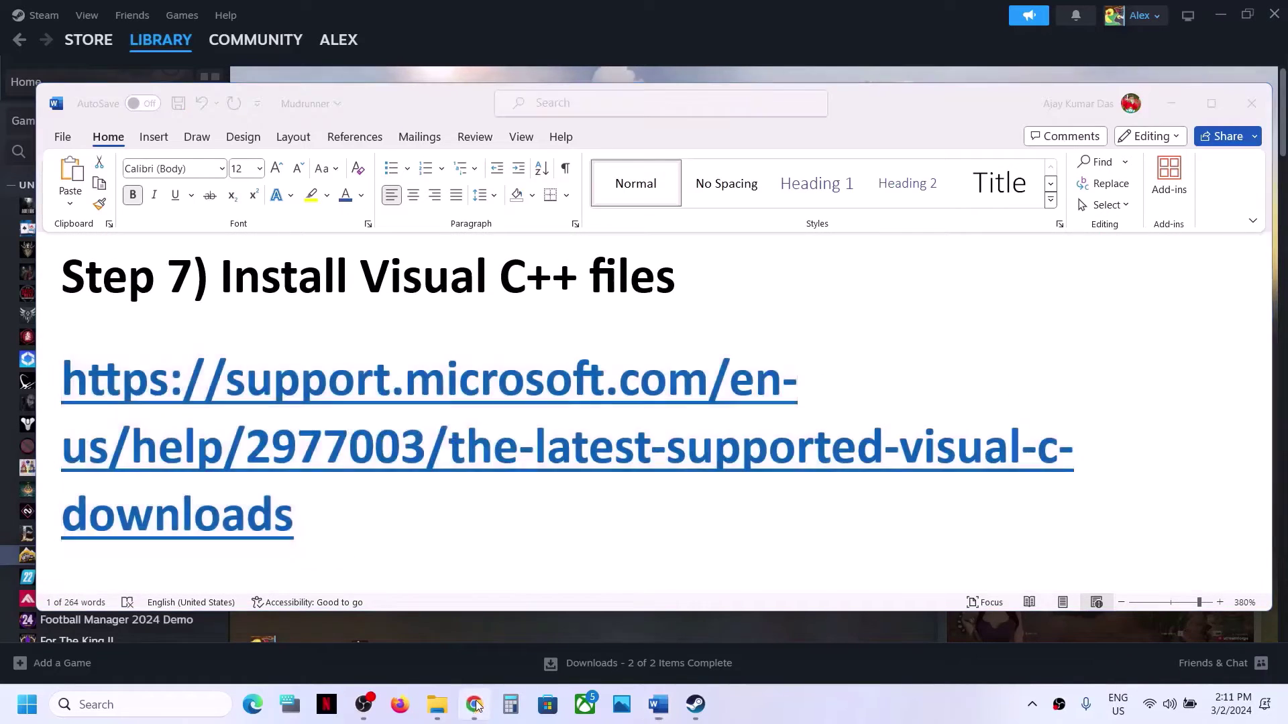
{"action": "left_click", "coordinate": [245, 17]}
{"action": "key", "text": "ctrl+v"}
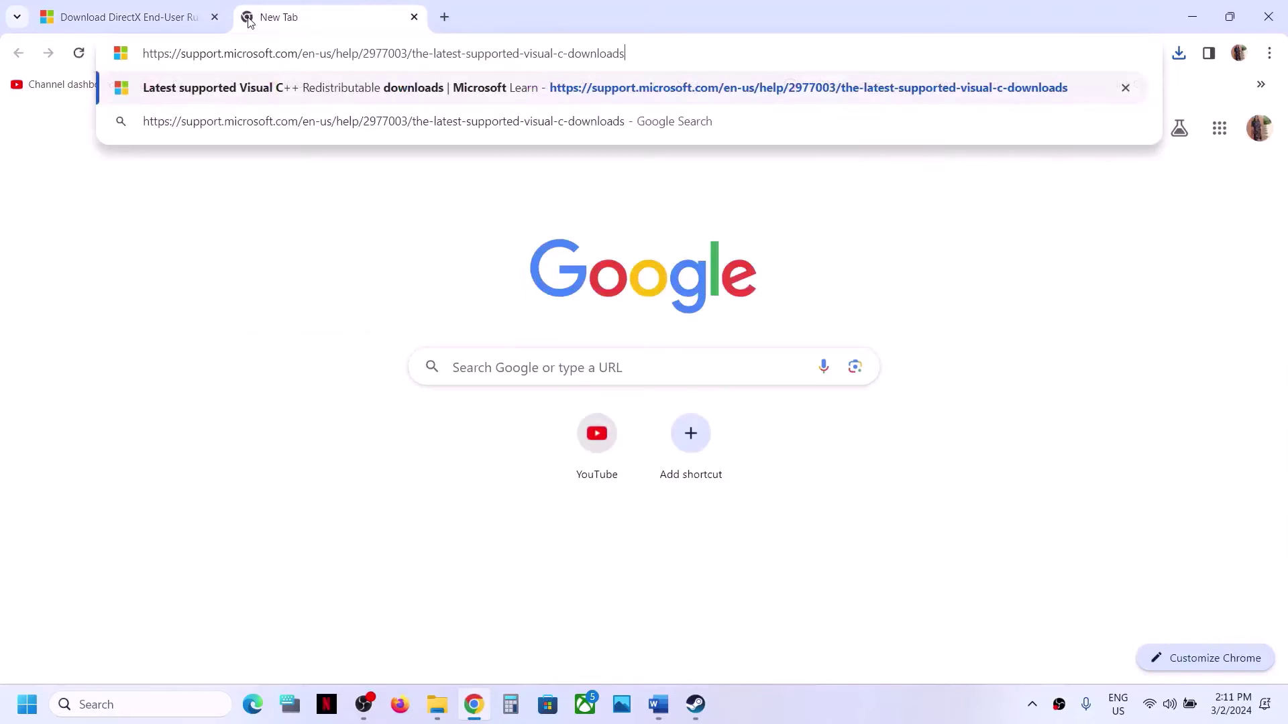
{"action": "key", "text": "Return"}
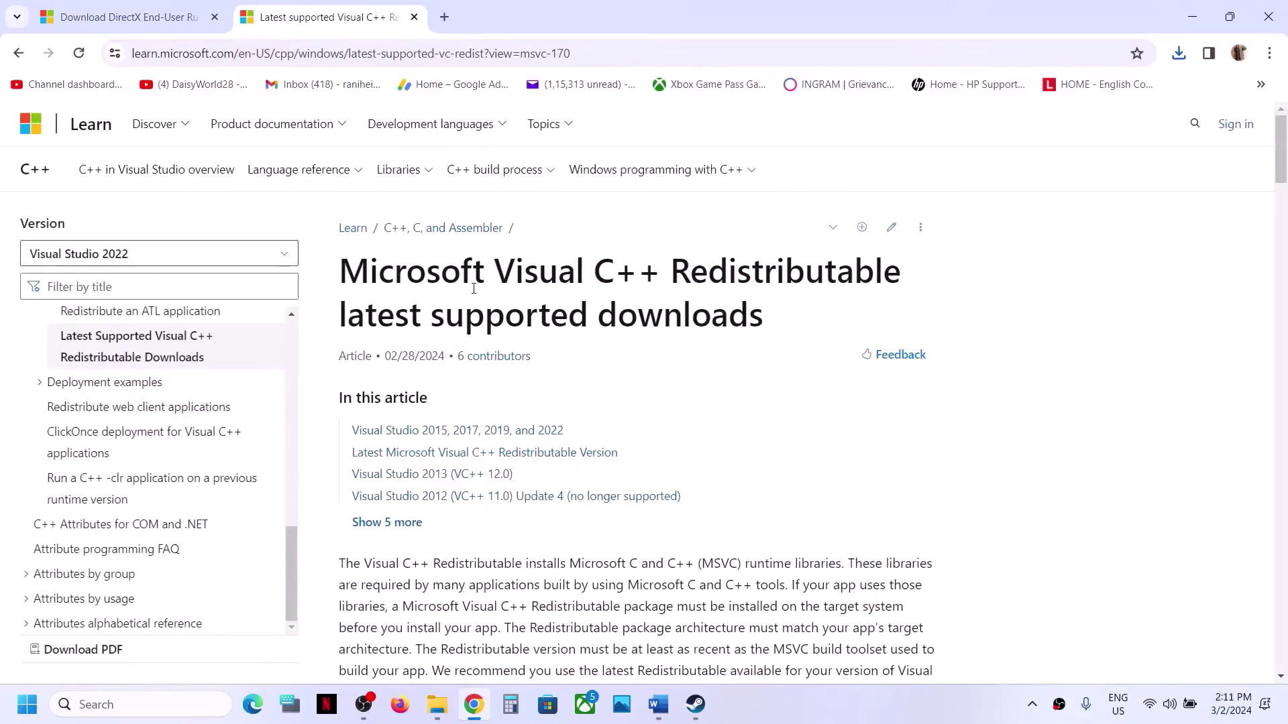
- Find the Latest Microsoft Visual C++ Redistributable Version section and download the X86 installer, vc_redist.x86.exe
{"action": "scroll", "coordinate": [474, 289], "scroll_direction": "down", "scroll_amount": 9}
{"action": "left_click_drag", "start_coordinate": [378, 223], "coordinate": [804, 218]}
{"action": "scroll", "coordinate": [550, 368], "scroll_direction": "down", "scroll_amount": 6}
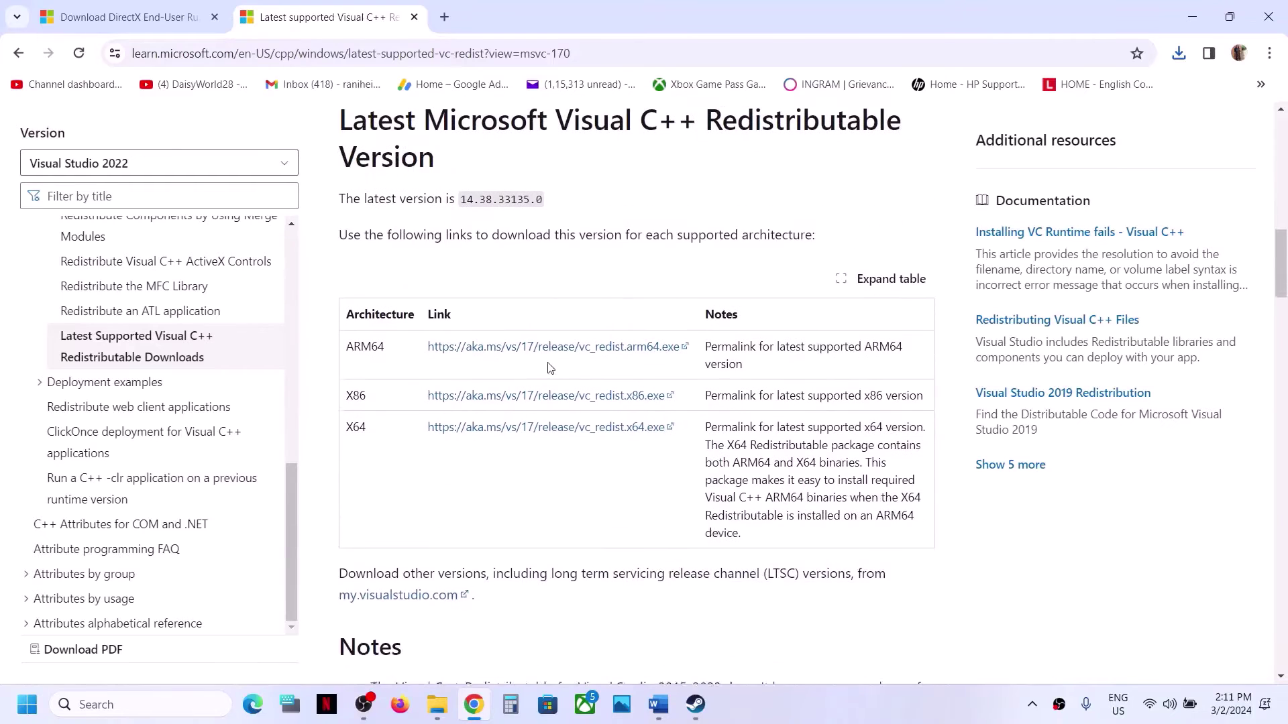
{"action": "double_click", "coordinate": [343, 394]}
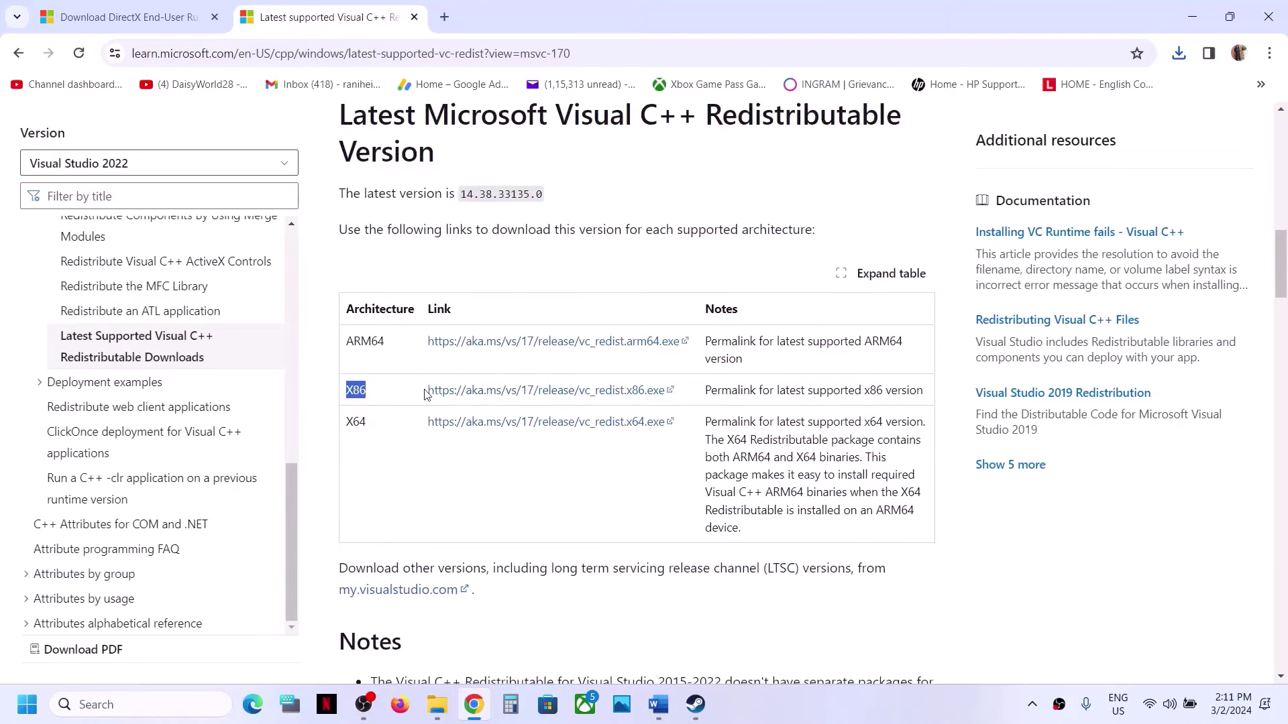
{"action": "left_click", "coordinate": [489, 396]}
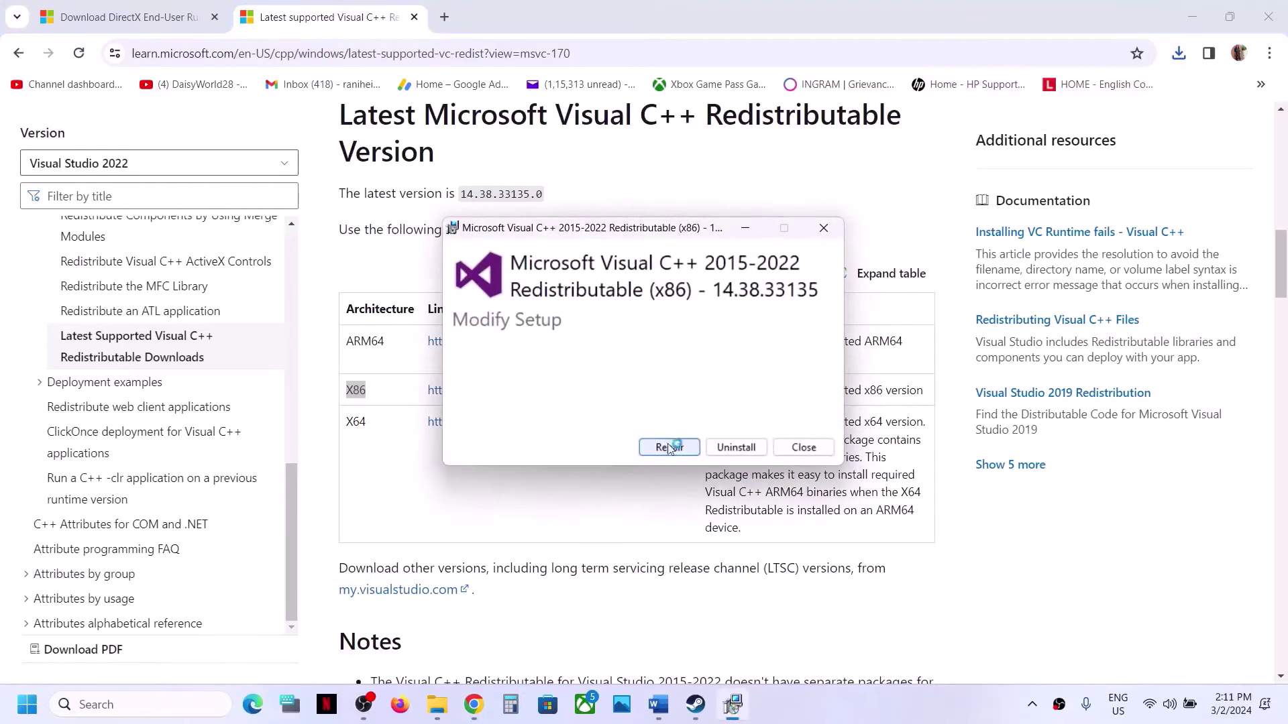
- Try to repair the Microsoft Visual C++ 2015-2022 Redistributable (x86) installation and dismiss the message
{"action": "left_click", "coordinate": [668, 447]}
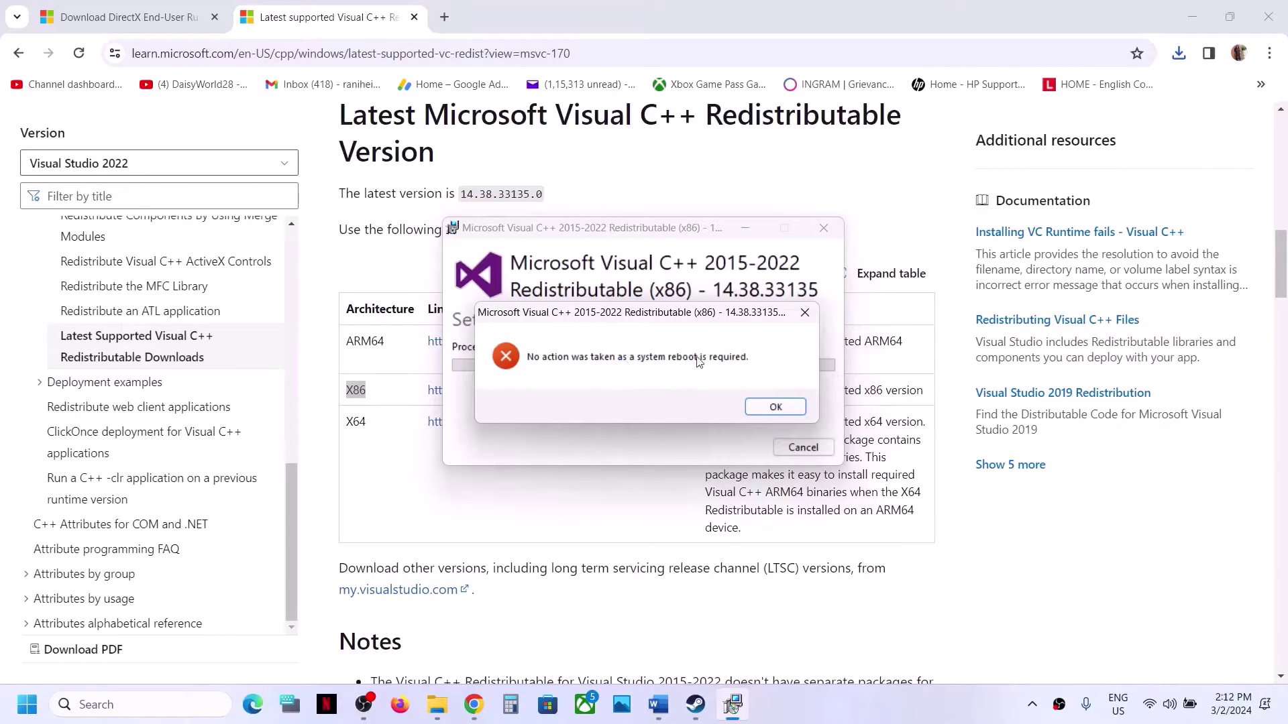
{"action": "left_click", "coordinate": [775, 406]}
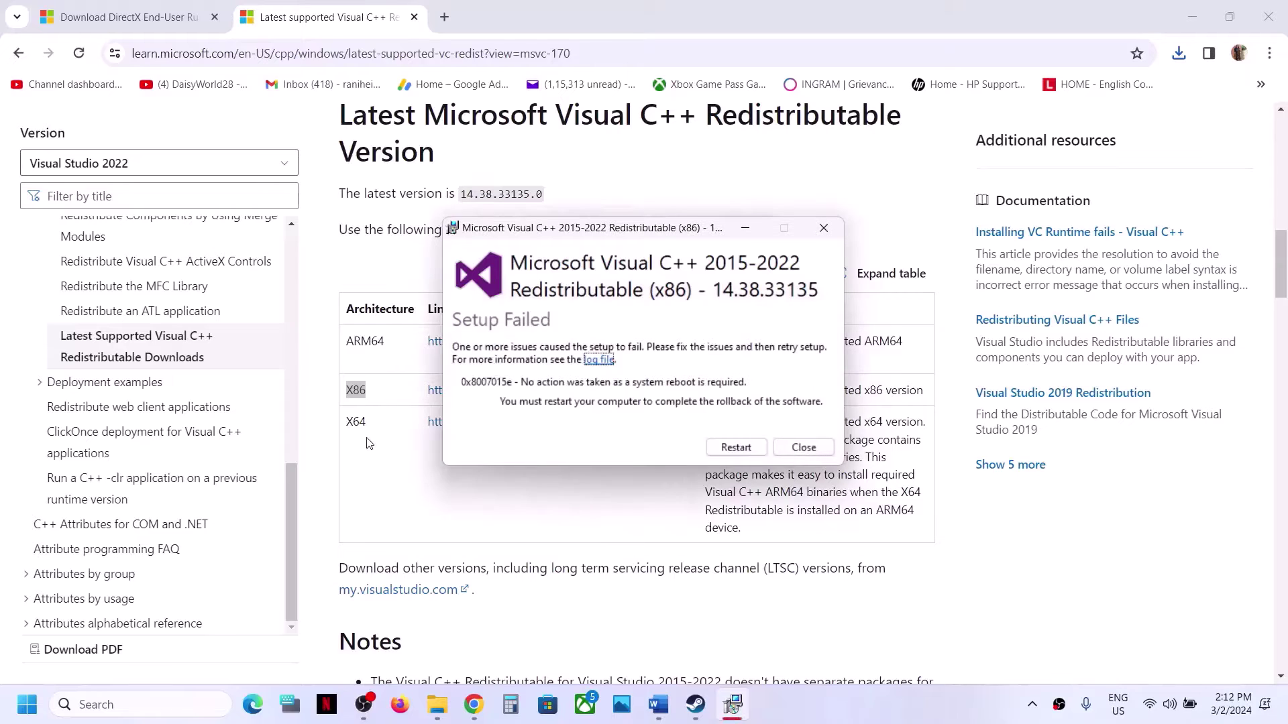
{"action": "key", "text": "Escape"}
- Download and open vc_redist.x64.exe, try to repair the Visual C++ 2015-2022 Redistributable (x64), and dismiss the message
{"action": "left_click_drag", "start_coordinate": [355, 426], "coordinate": [430, 424]}
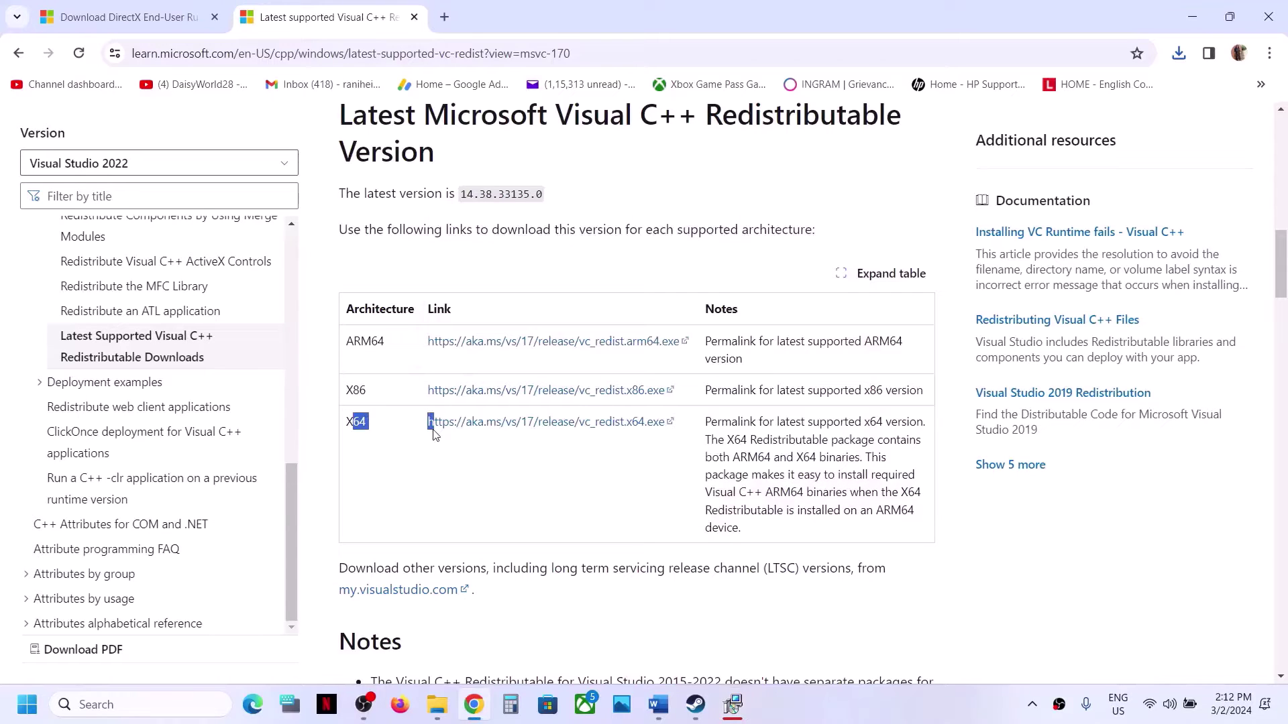
{"action": "left_click", "coordinate": [580, 430]}
{"action": "left_click", "coordinate": [1039, 94]}
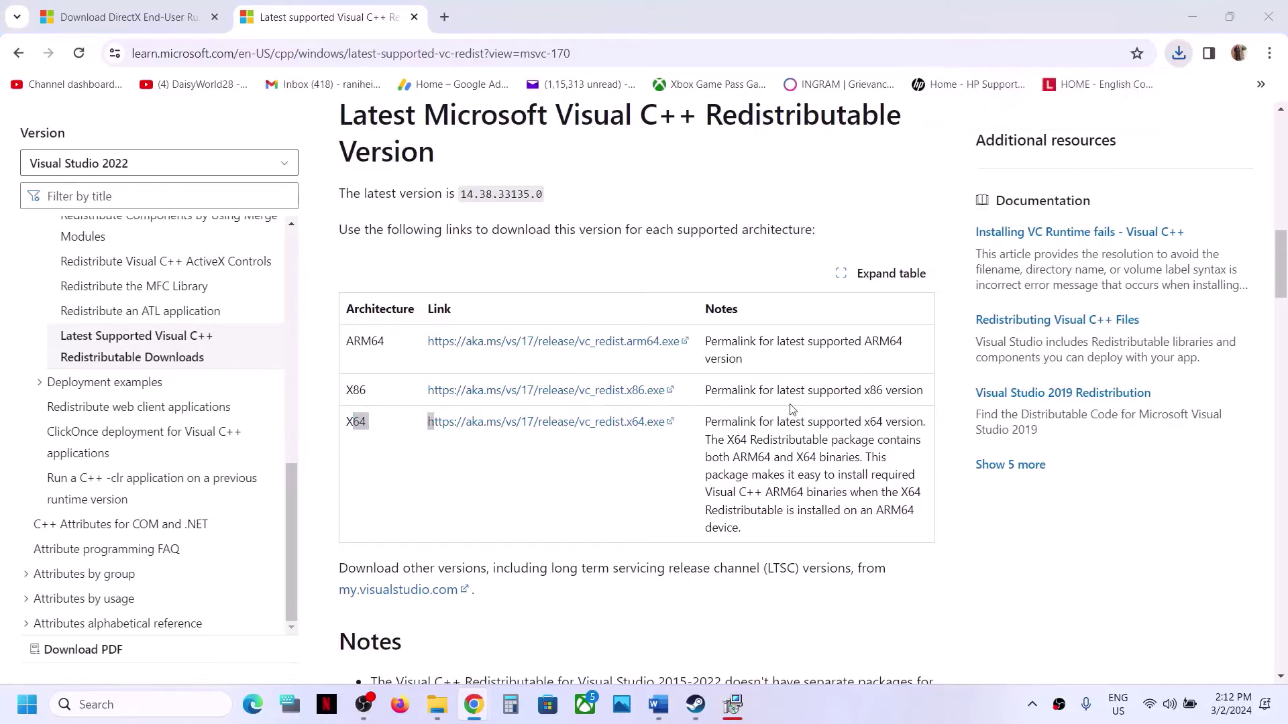
{"action": "left_click", "coordinate": [674, 455]}
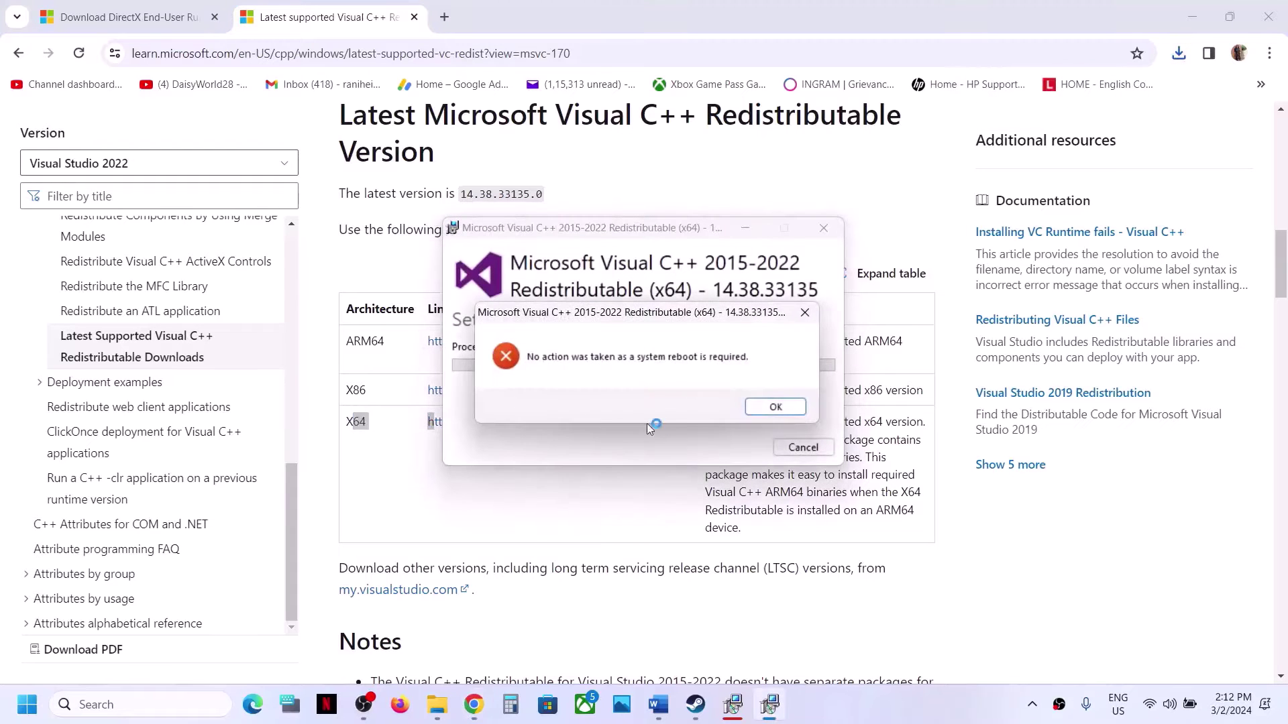
{"action": "left_click", "coordinate": [754, 412]}
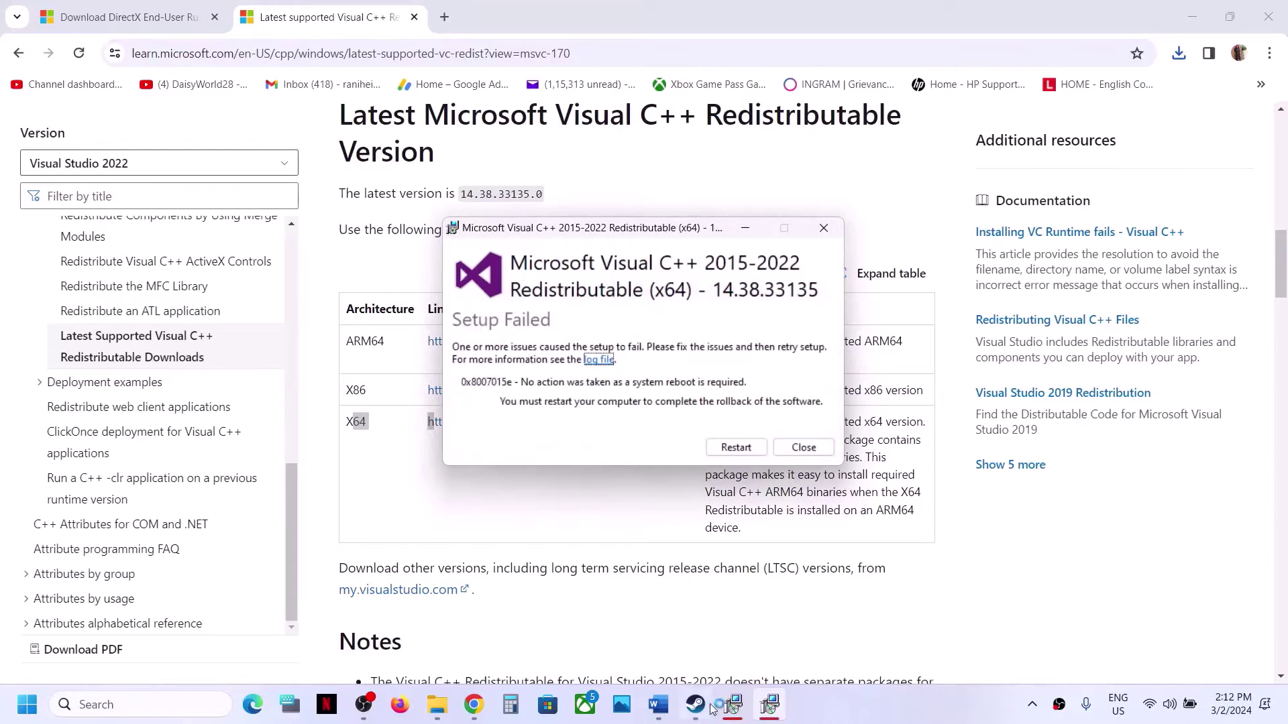
- Close both the x64 and x86 Redistributable setup windows and bring up the computer's power options
{"action": "left_click", "coordinate": [734, 704]}
{"action": "left_click_drag", "start_coordinate": [699, 229], "coordinate": [356, 289]}
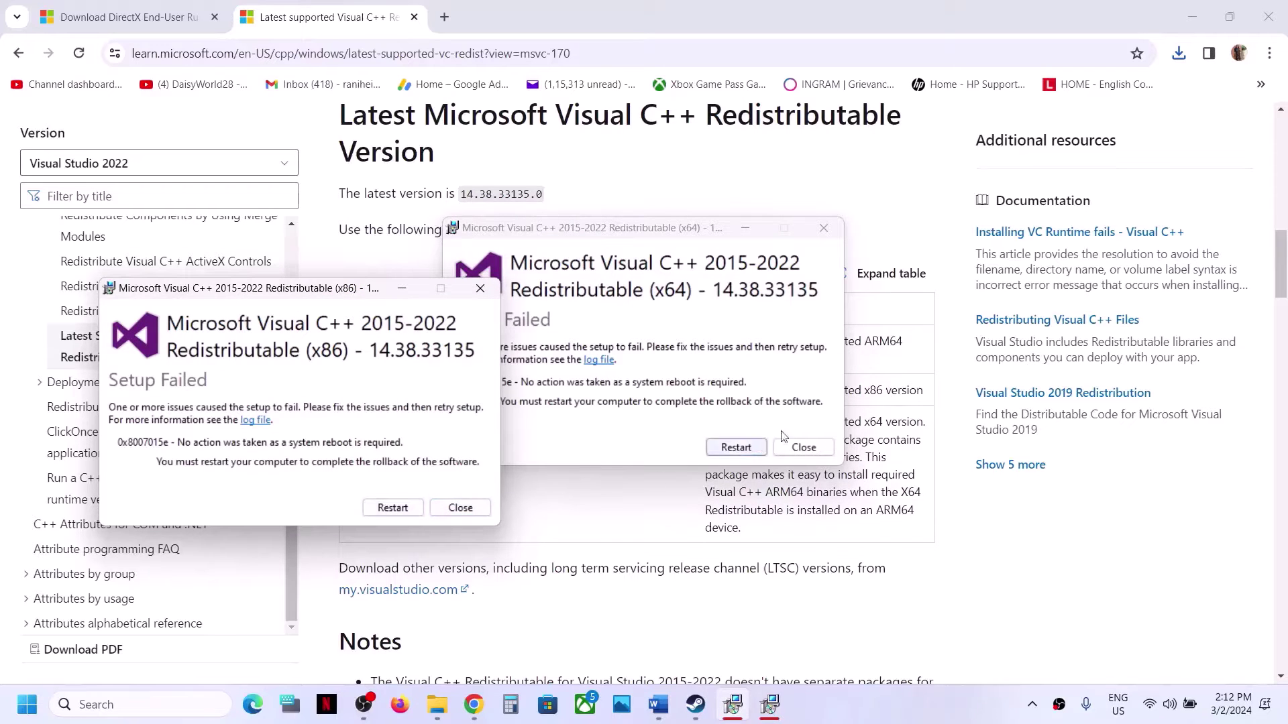
{"action": "left_click", "coordinate": [792, 453]}
{"action": "left_click", "coordinate": [460, 508]}
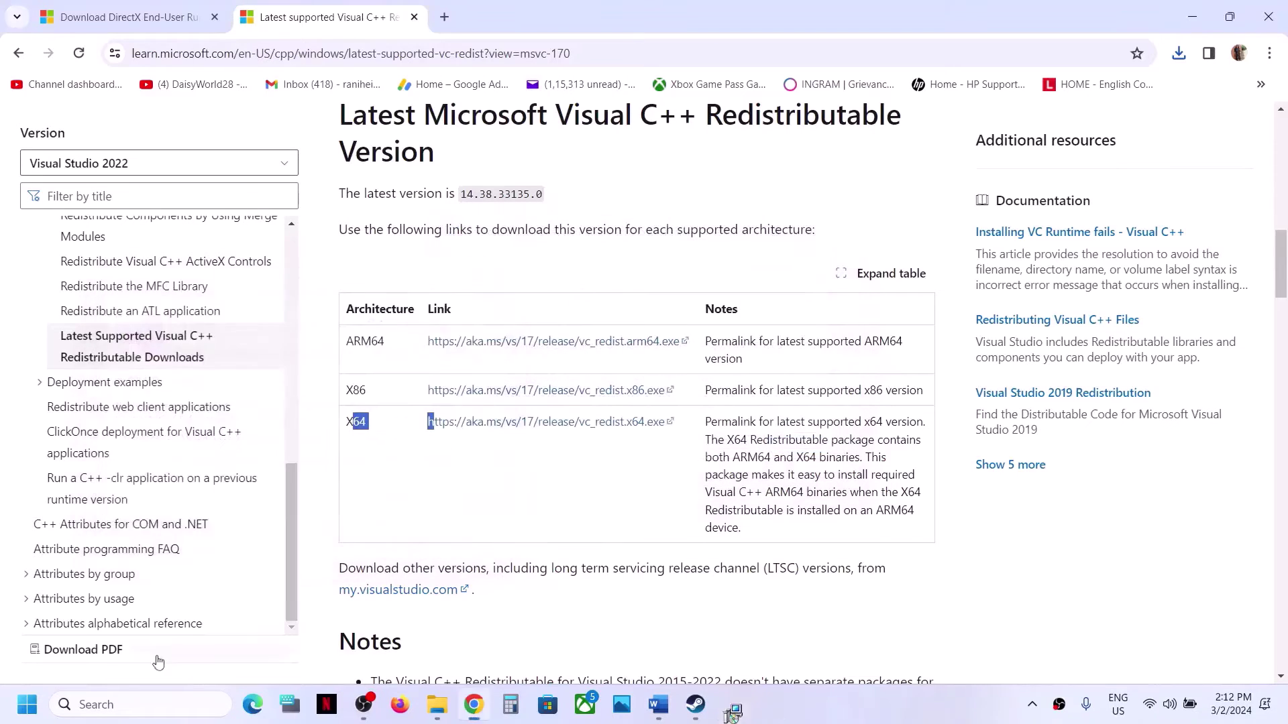
{"action": "key", "text": "super"}
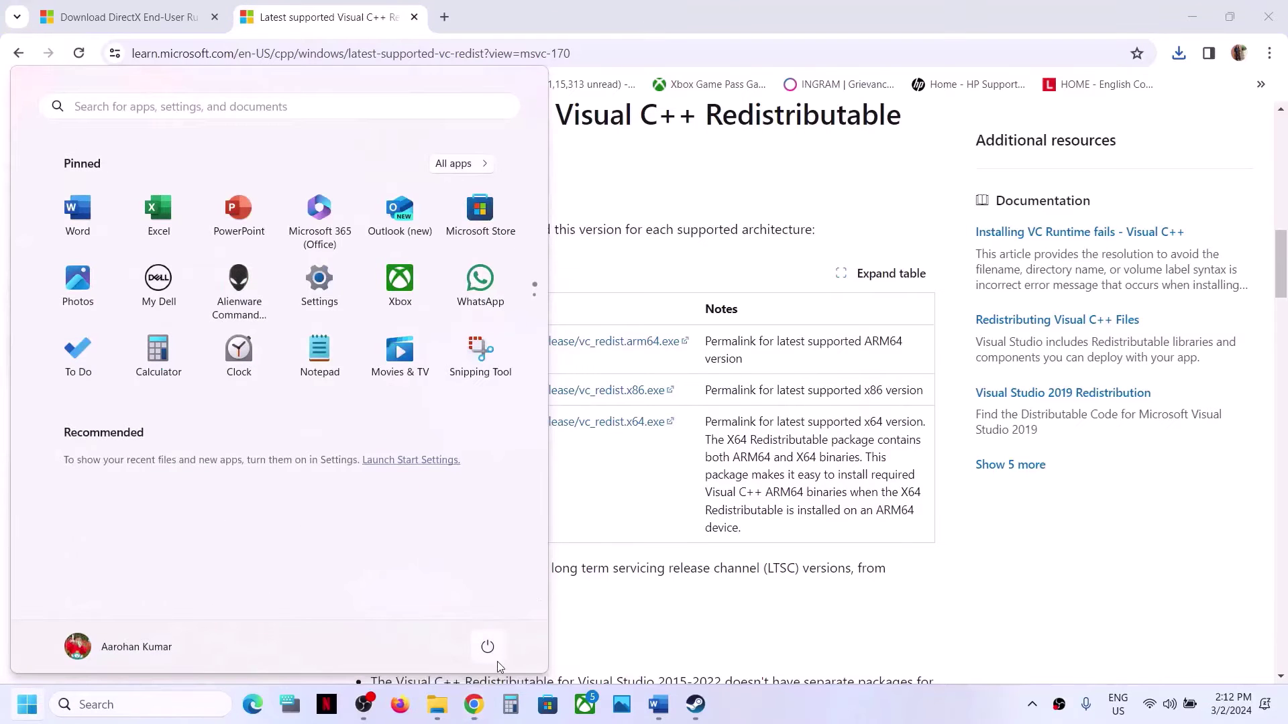
{"action": "left_click", "coordinate": [487, 647]}
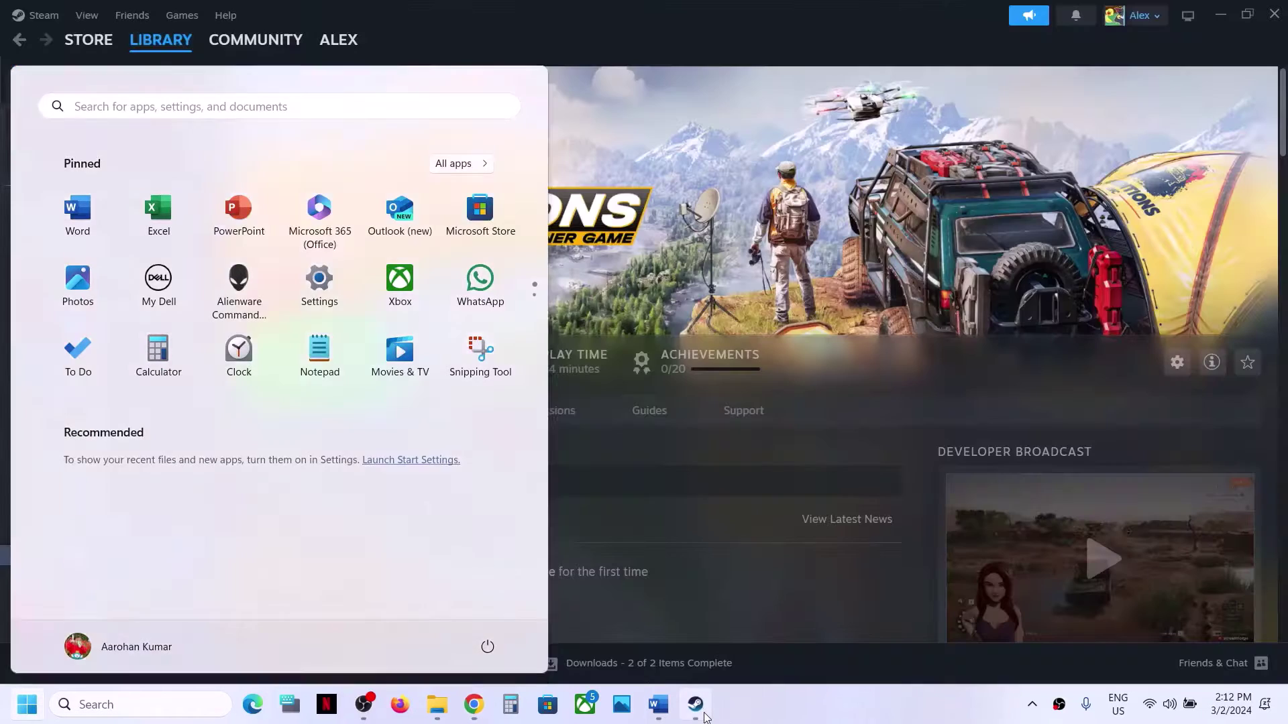
- Switch to the Mudrunner document in Word and highlight "Verify the game files" in Step 8
{"action": "left_click", "coordinate": [660, 716]}
{"action": "scroll", "coordinate": [482, 475], "scroll_direction": "down", "scroll_amount": 5}
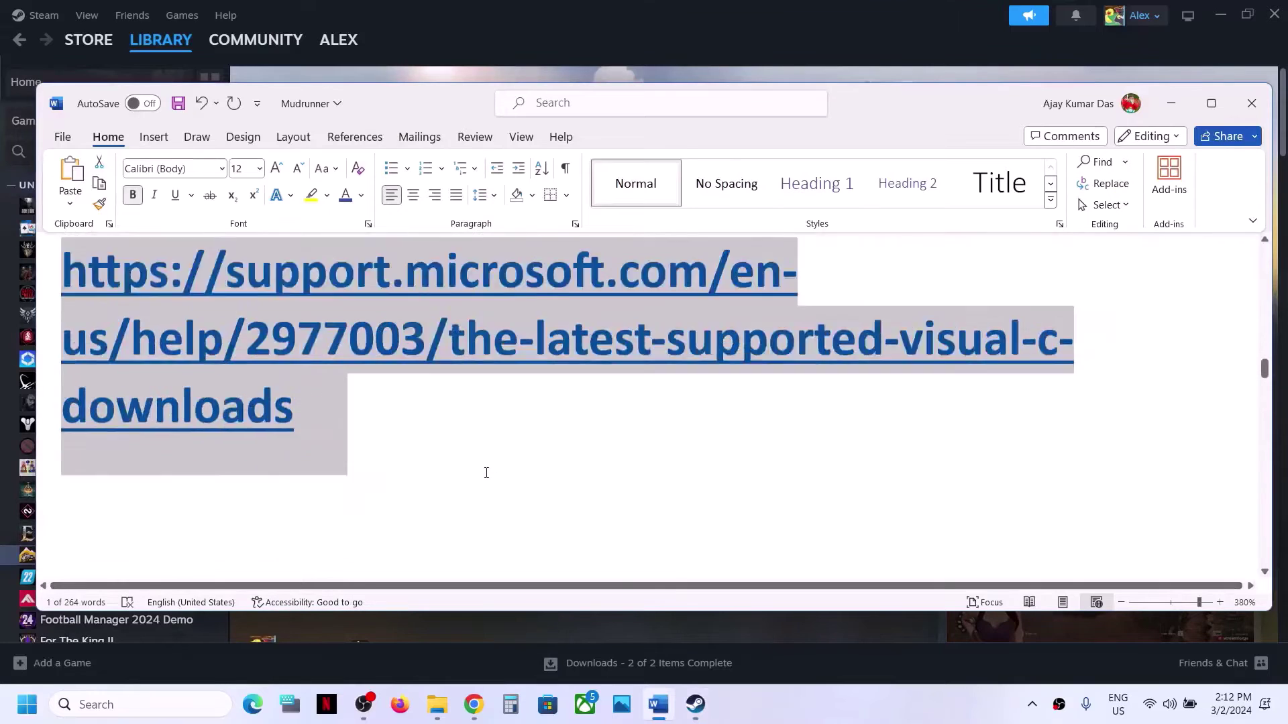
{"action": "left_click_drag", "start_coordinate": [293, 419], "coordinate": [656, 406]}
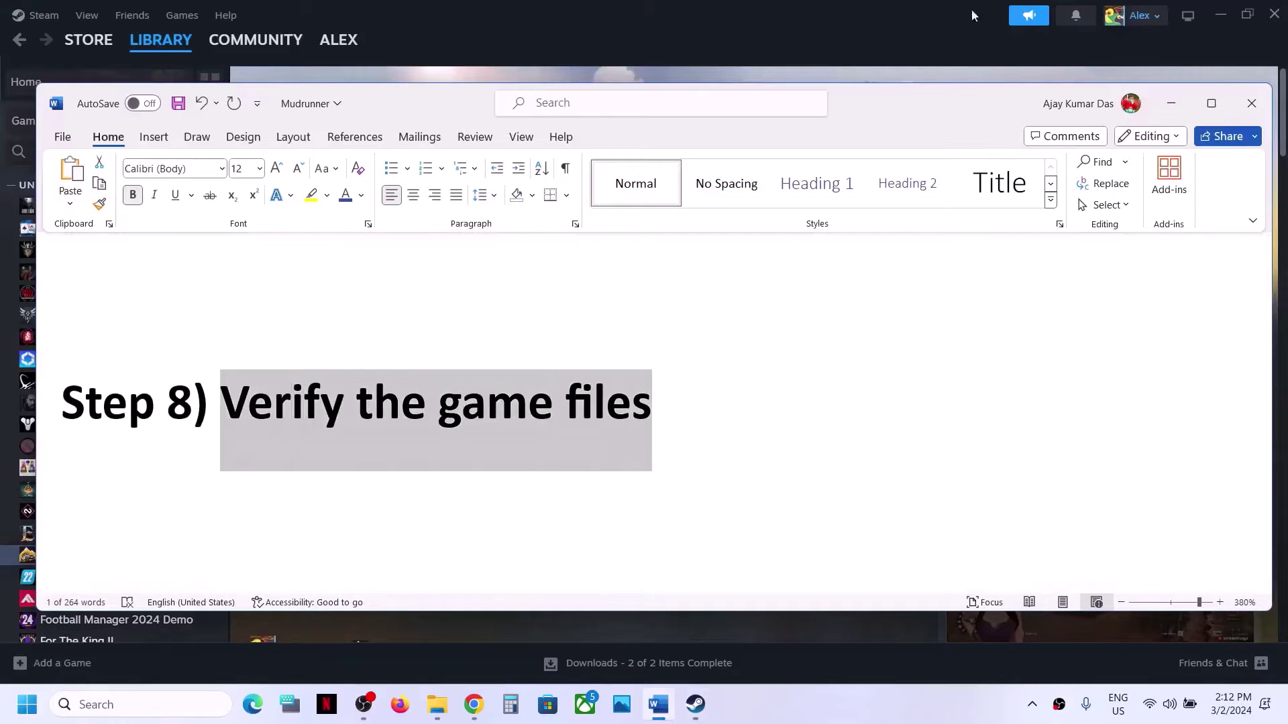
- Switch to Steam and verify the integrity of the installed files of Expeditions: A MudRunner Game
{"action": "left_click", "coordinate": [925, 23]}
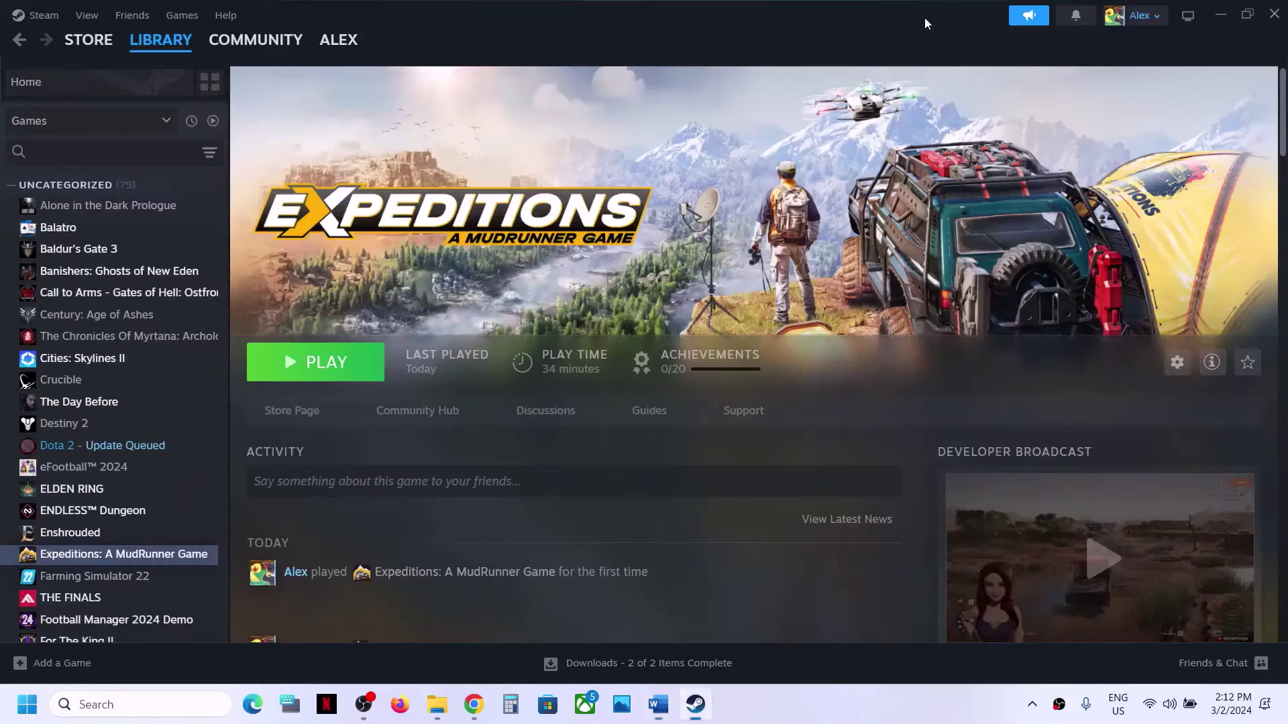
{"action": "right_click", "coordinate": [167, 555]}
{"action": "left_click", "coordinate": [212, 535]}
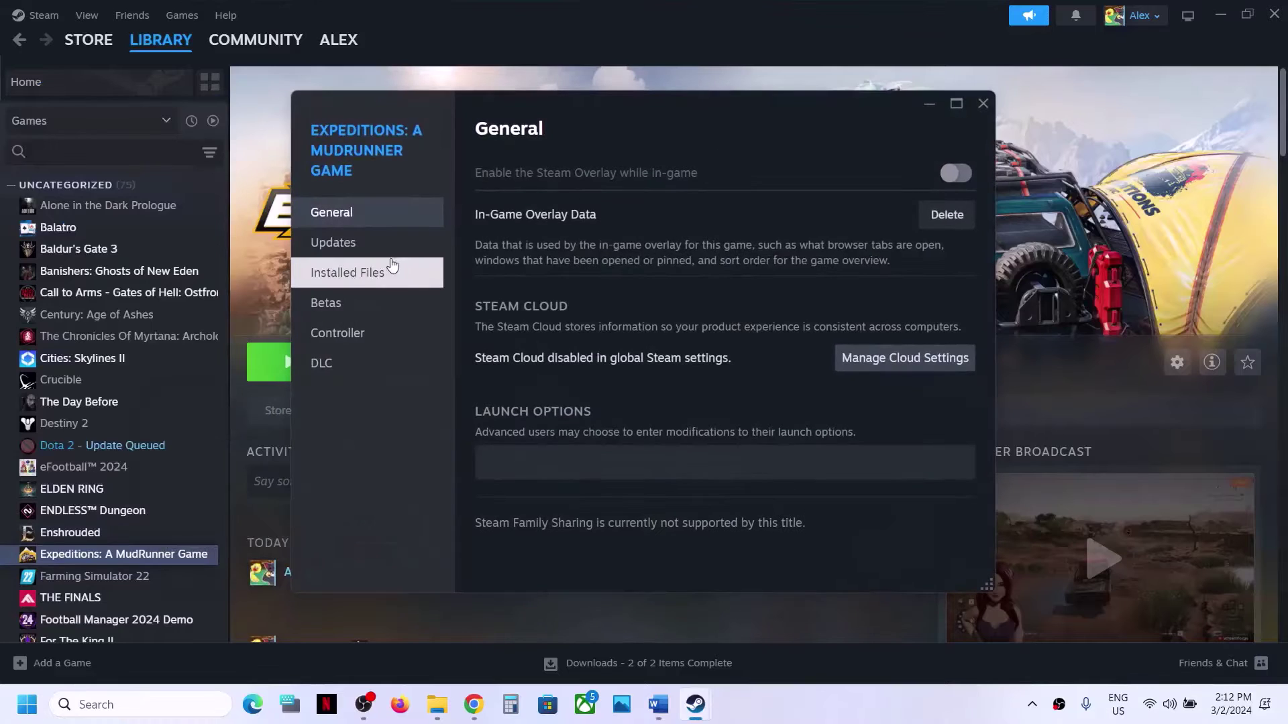
{"action": "left_click", "coordinate": [347, 272]}
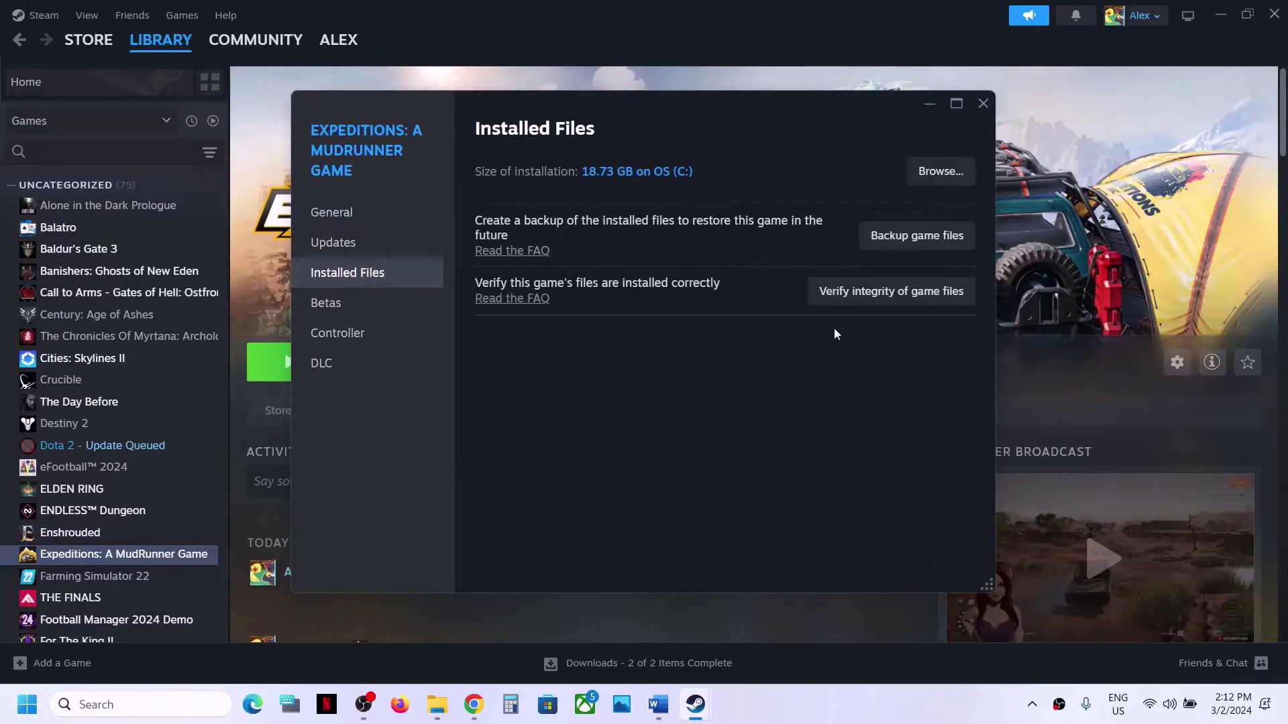
{"action": "left_click", "coordinate": [891, 294]}
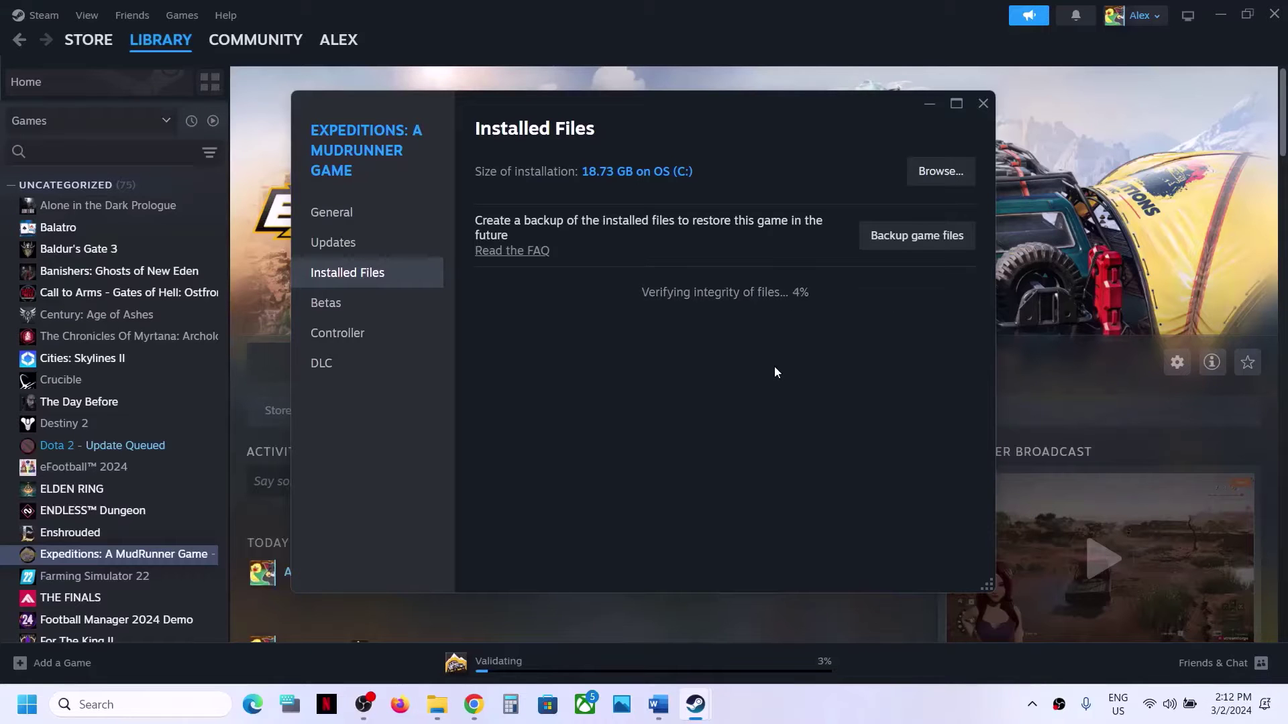
- Return to the Mudrunner document in Word and highlight Step 9's save file instruction and its warning about losing progress
{"action": "left_click", "coordinate": [658, 705]}
{"action": "scroll", "coordinate": [367, 467], "scroll_direction": "down", "scroll_amount": 2}
{"action": "scroll", "coordinate": [365, 466], "scroll_direction": "down", "scroll_amount": 2}
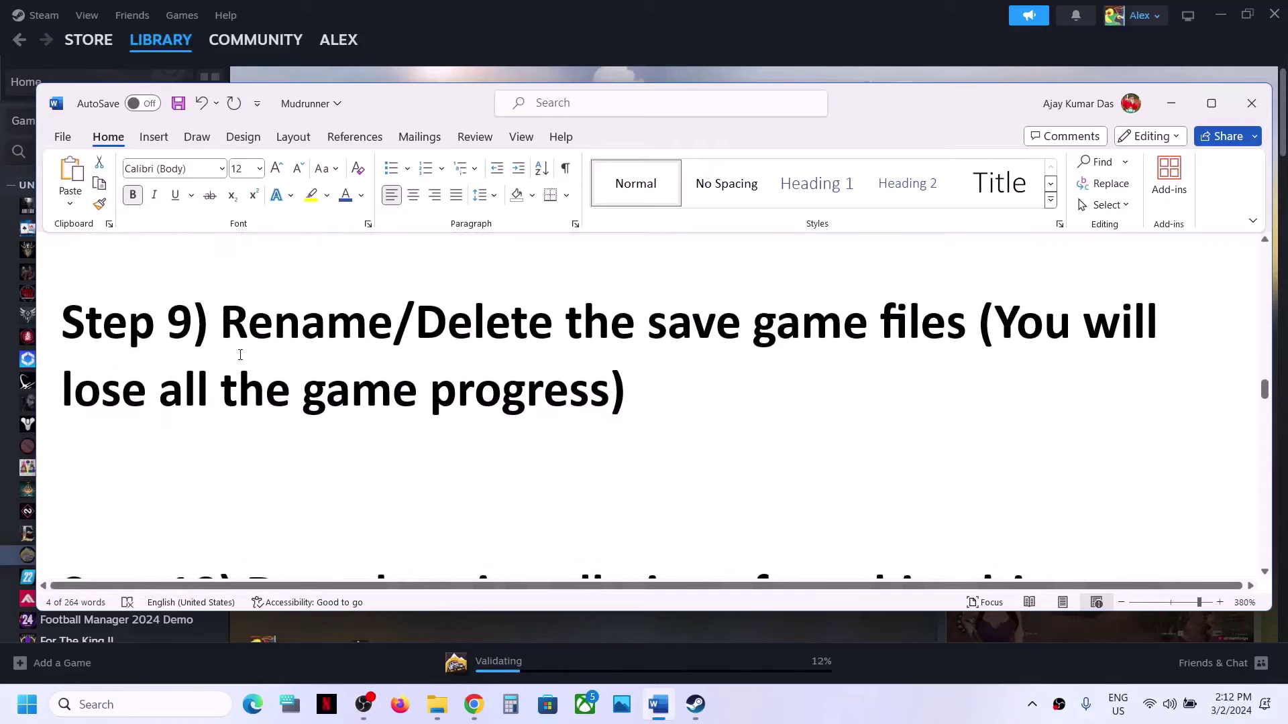
{"action": "left_click_drag", "start_coordinate": [234, 335], "coordinate": [872, 332]}
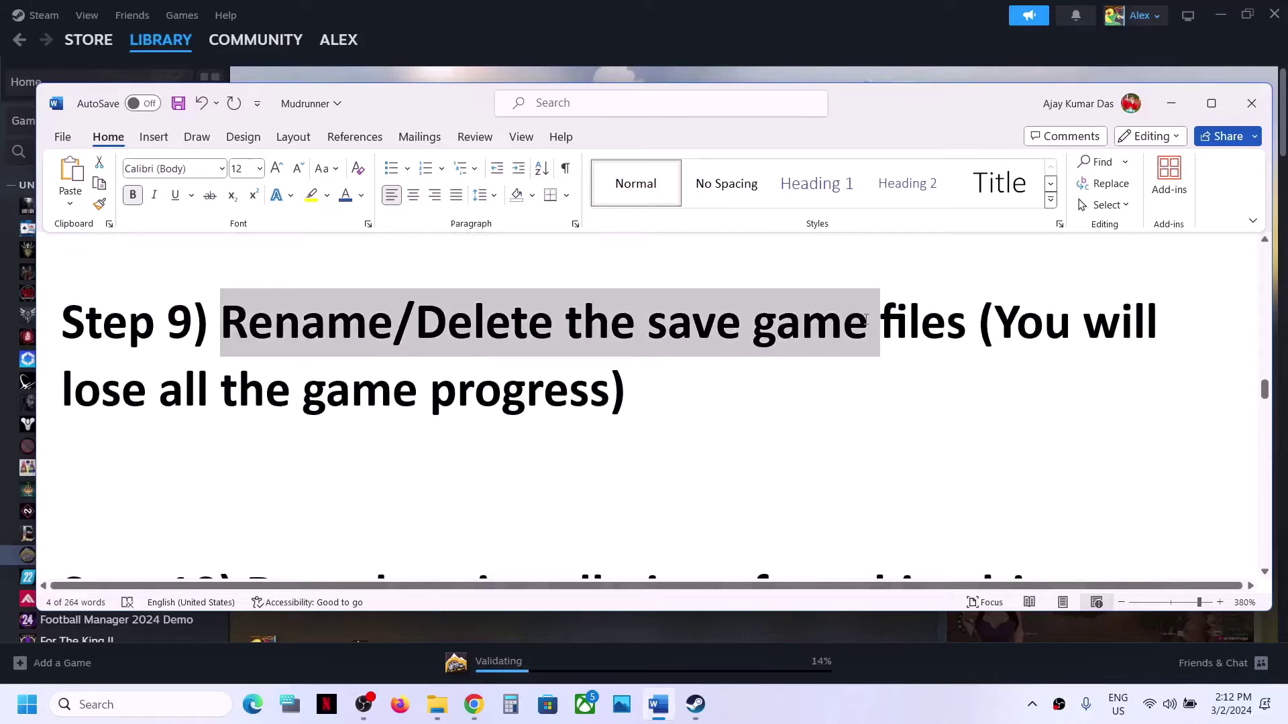
{"action": "left_click", "coordinate": [889, 378]}
{"action": "left_click_drag", "start_coordinate": [1126, 308], "coordinate": [625, 395]}
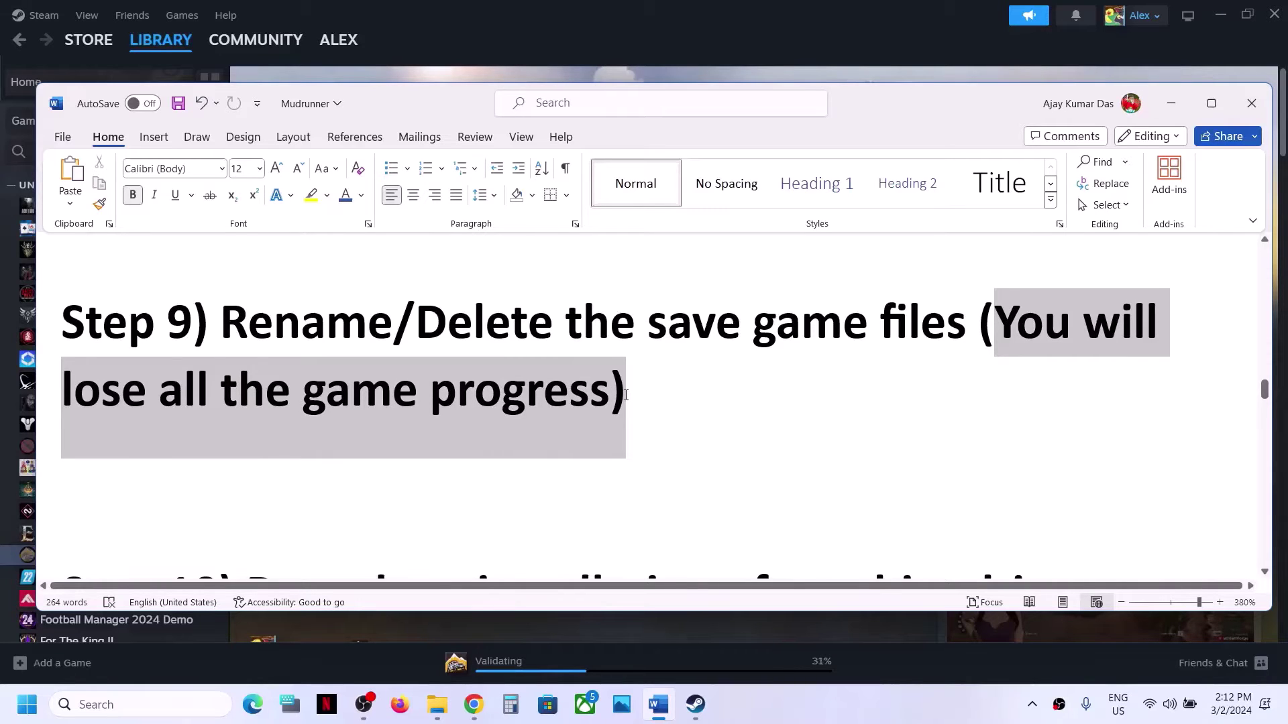
- Switch to File Explorer and open the My Games folder inside Documents
{"action": "left_click_drag", "start_coordinate": [626, 395], "coordinate": [626, 394]}
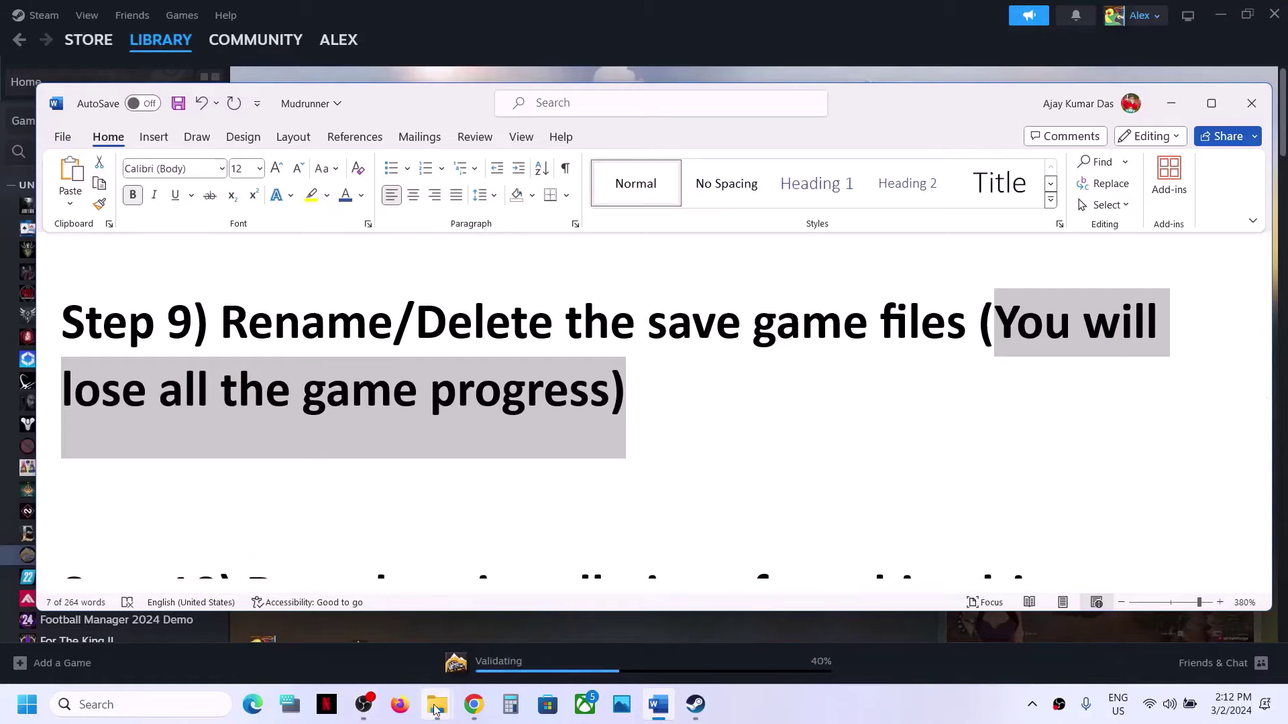
{"action": "mouse_move", "coordinate": [437, 710]}
{"action": "left_click", "coordinate": [509, 616]}
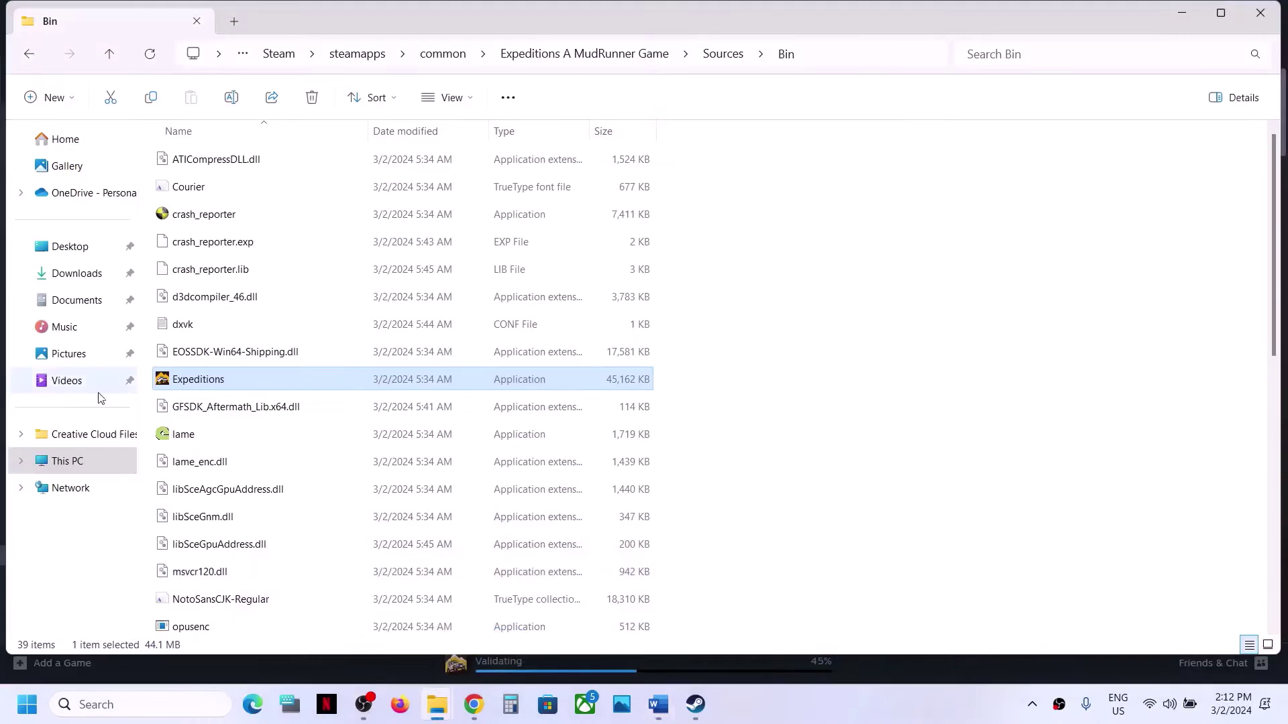
{"action": "left_click", "coordinate": [60, 462]}
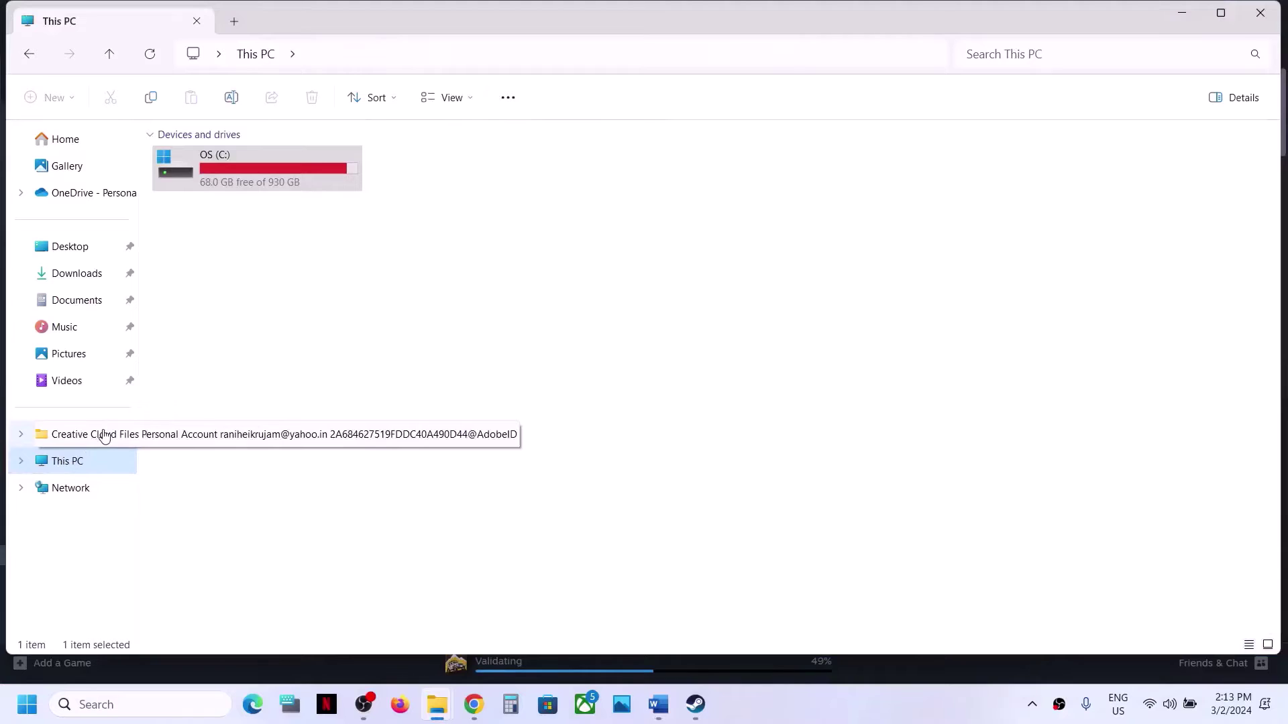
{"action": "left_click", "coordinate": [81, 303]}
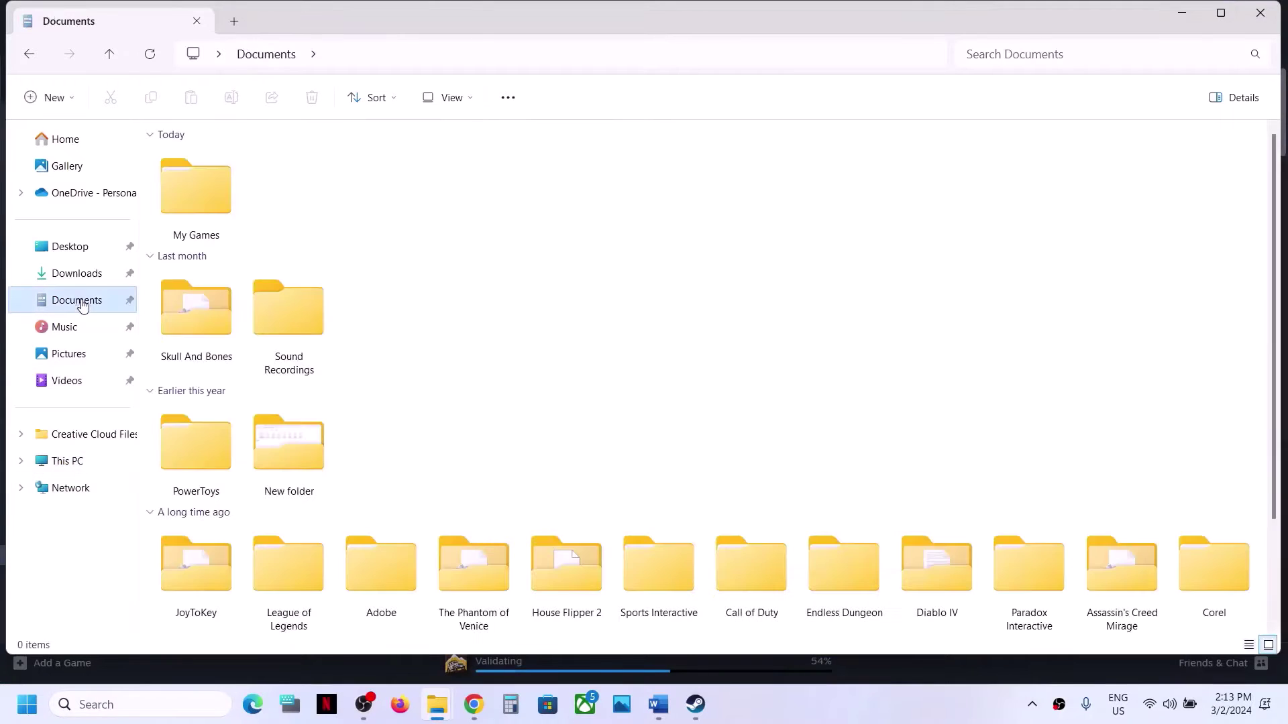
{"action": "double_click", "coordinate": [195, 220]}
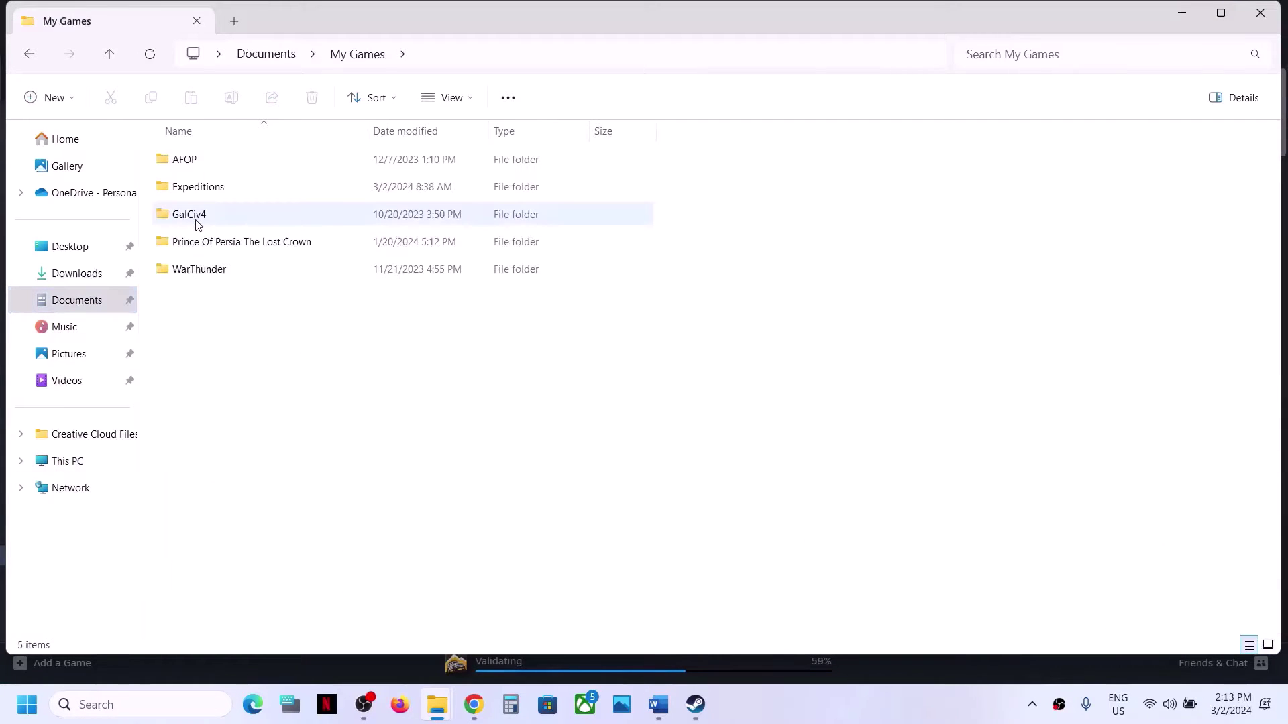
- Rename the Expeditions folder in My Games to Expeditions.old
{"action": "left_click", "coordinate": [206, 196]}
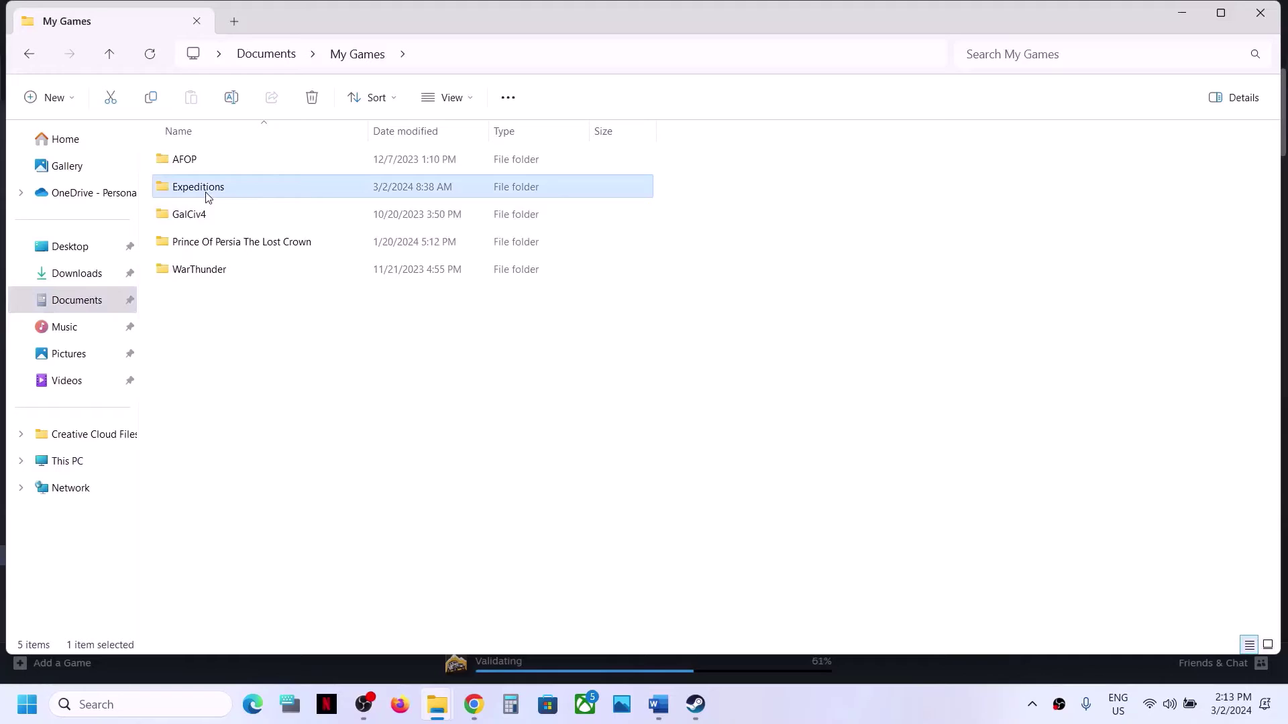
{"action": "right_click", "coordinate": [240, 187]}
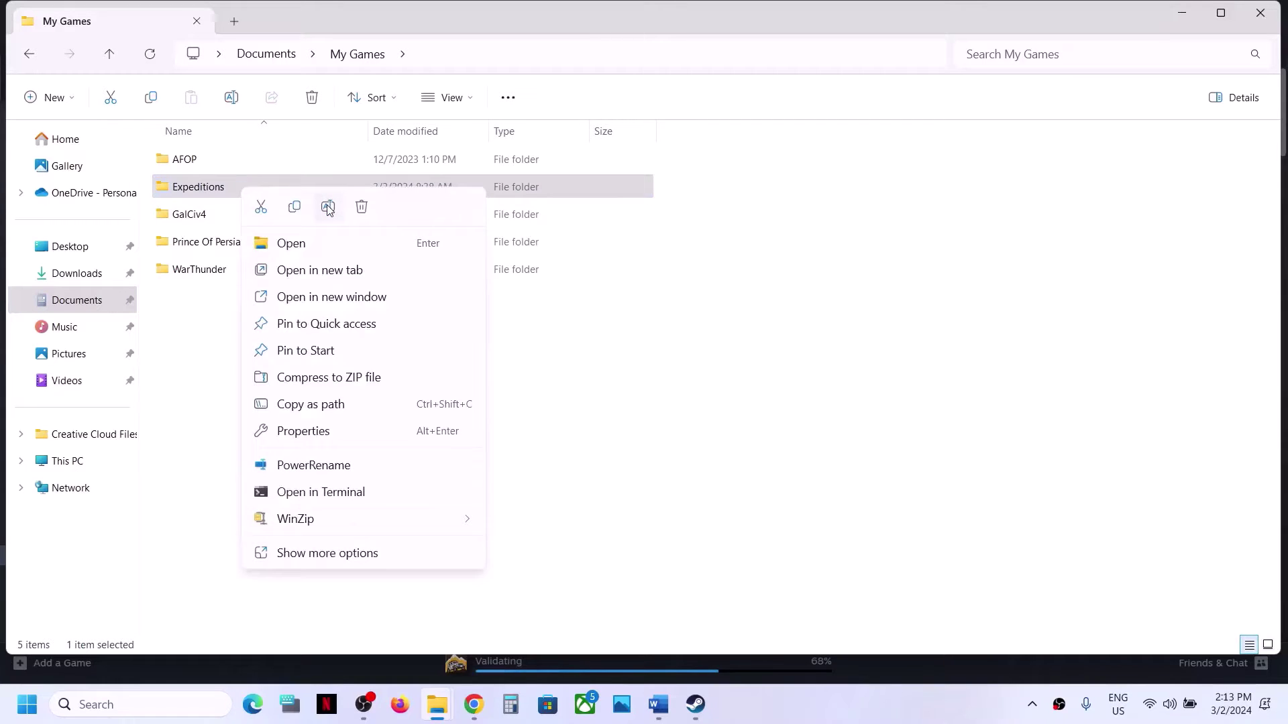
{"action": "left_click", "coordinate": [328, 204]}
{"action": "left_click", "coordinate": [241, 183]}
{"action": "type", "text": ".o"}
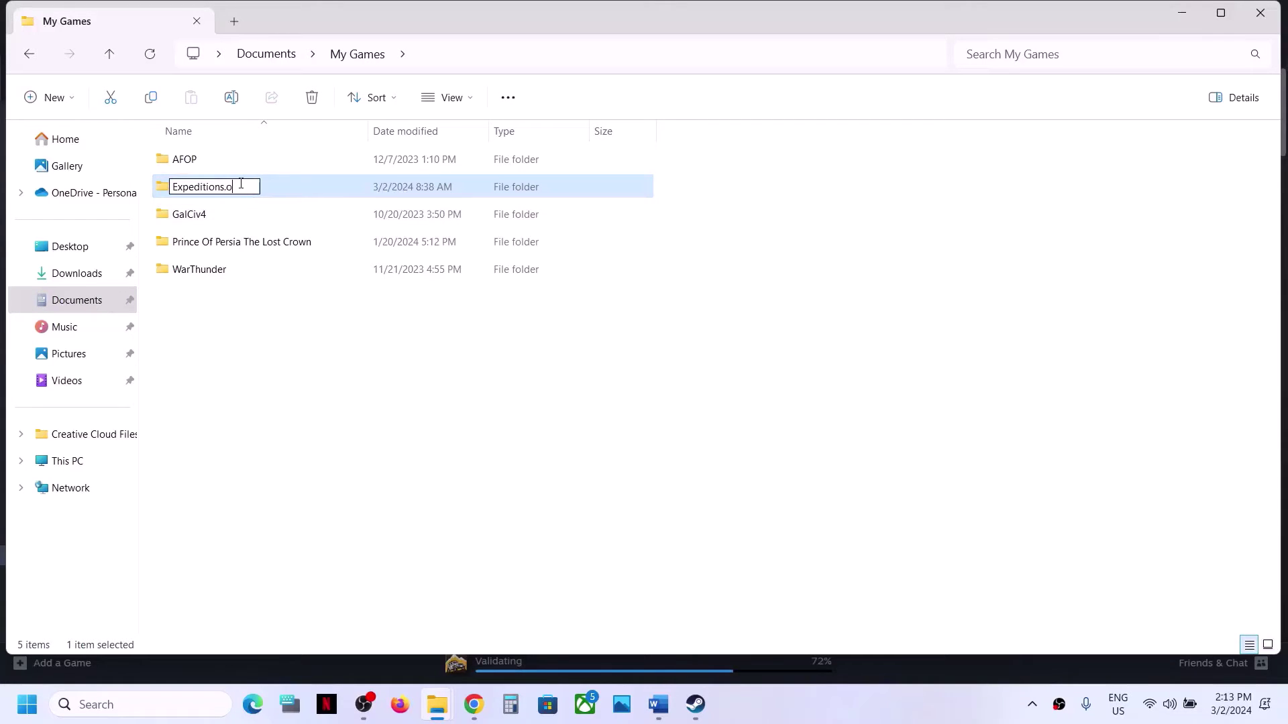
{"action": "type", "text": "ld"}
{"action": "left_click", "coordinate": [268, 335]}
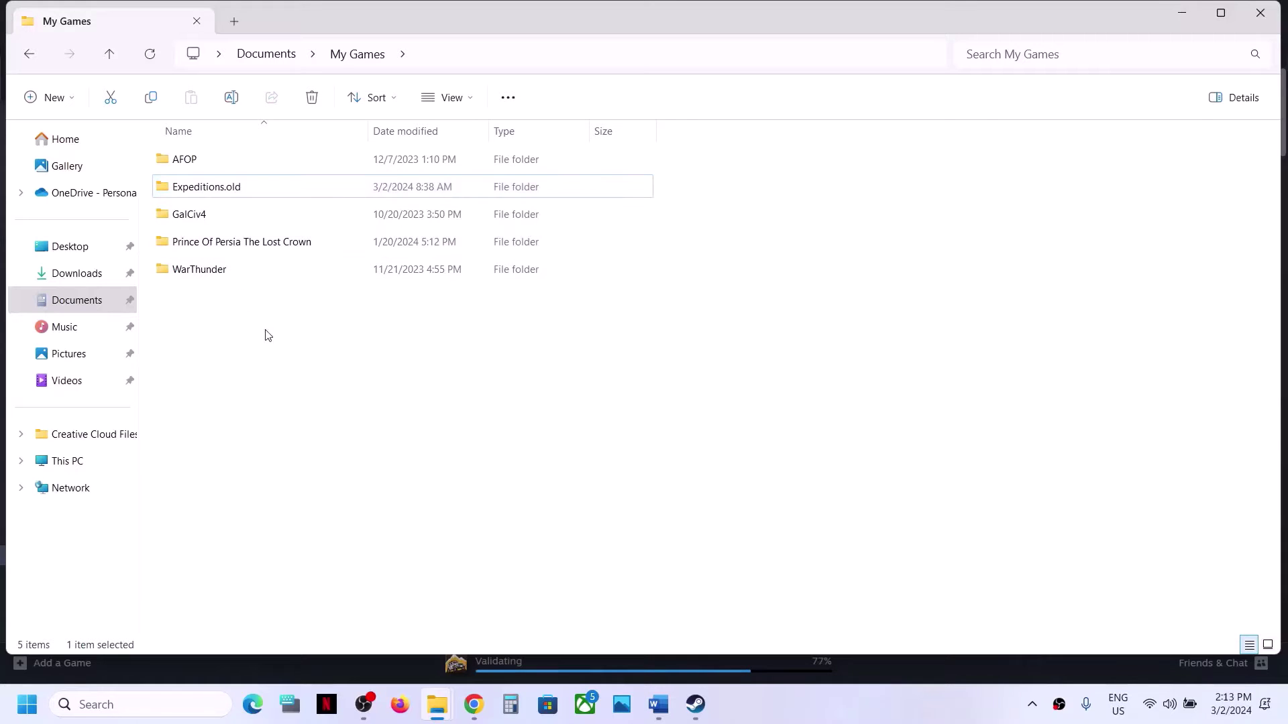
- Switch to Steam to check the game file verification progress, and return to Step 9 of the Mudrunner document in Word
{"action": "left_click", "coordinate": [695, 704]}
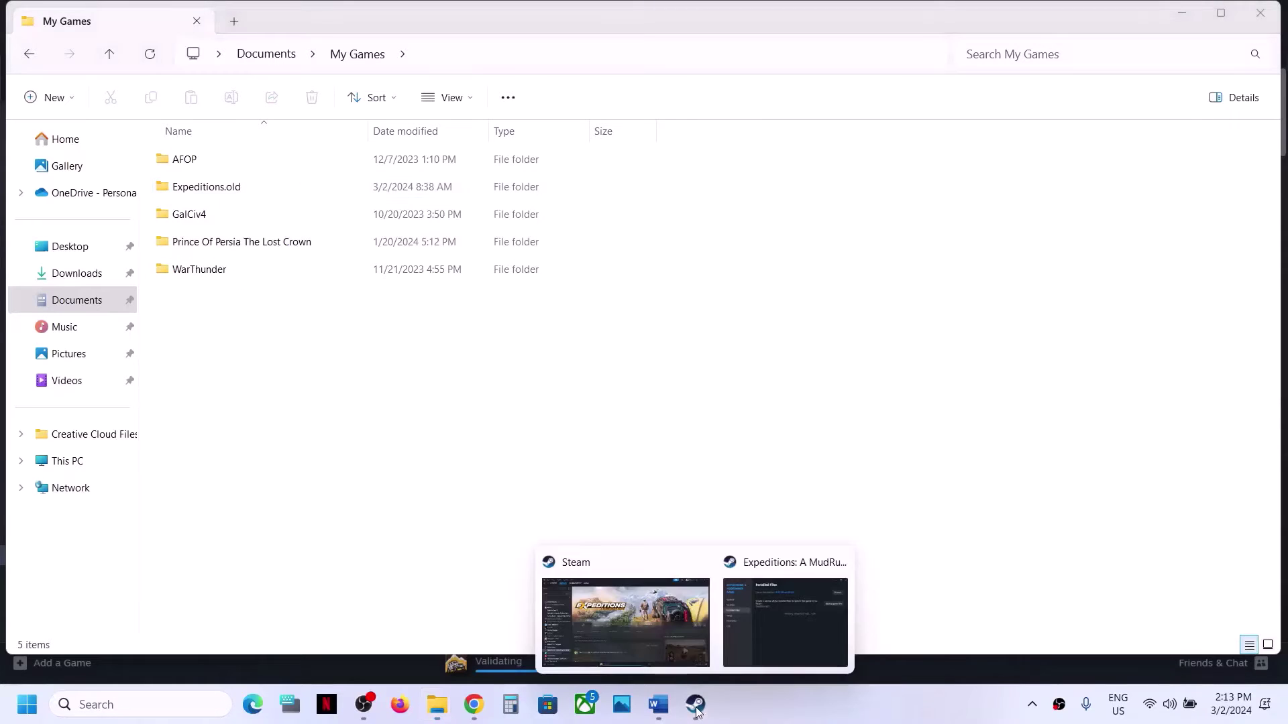
{"action": "left_click", "coordinate": [663, 629]}
{"action": "mouse_move", "coordinate": [711, 721]}
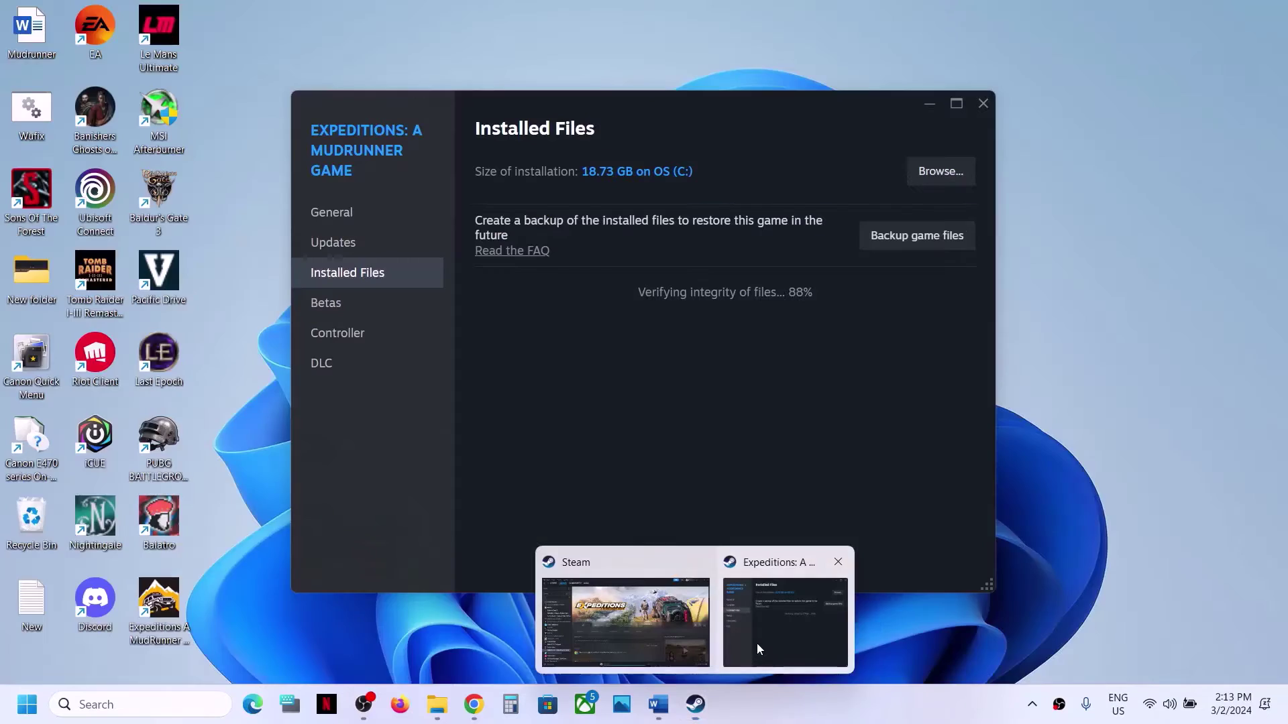
{"action": "left_click", "coordinate": [756, 646]}
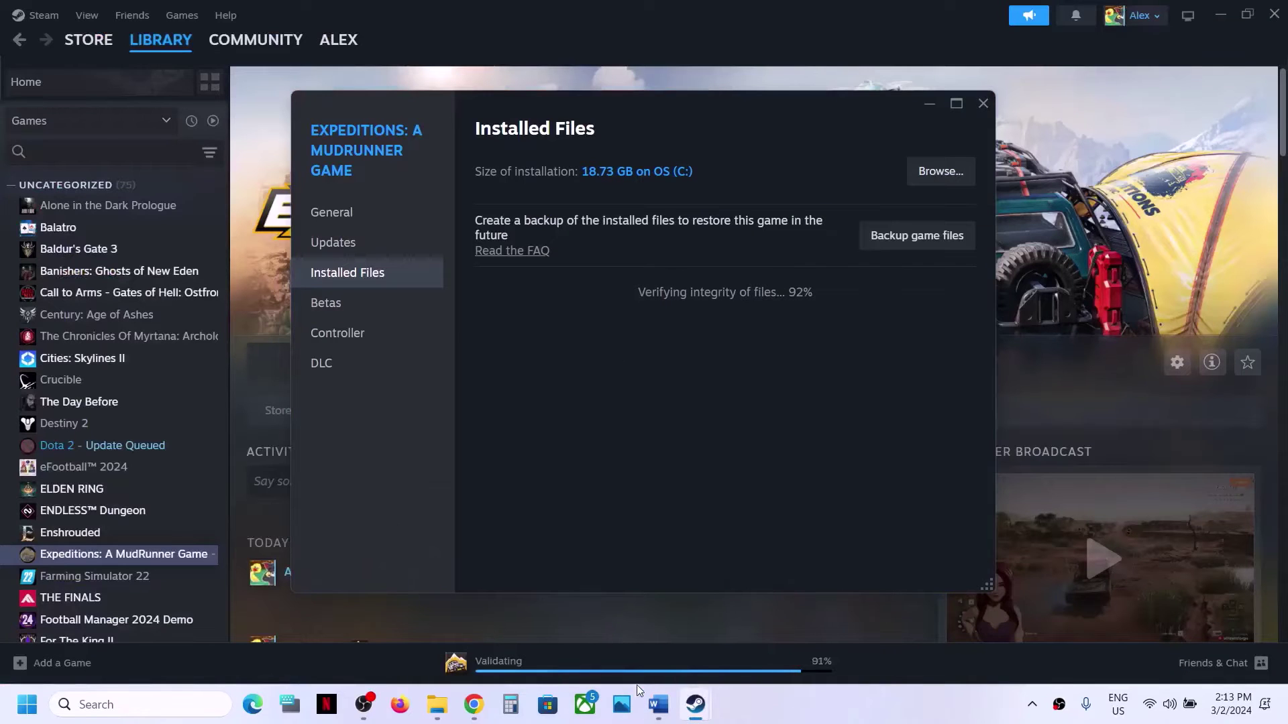
{"action": "left_click", "coordinate": [658, 705]}
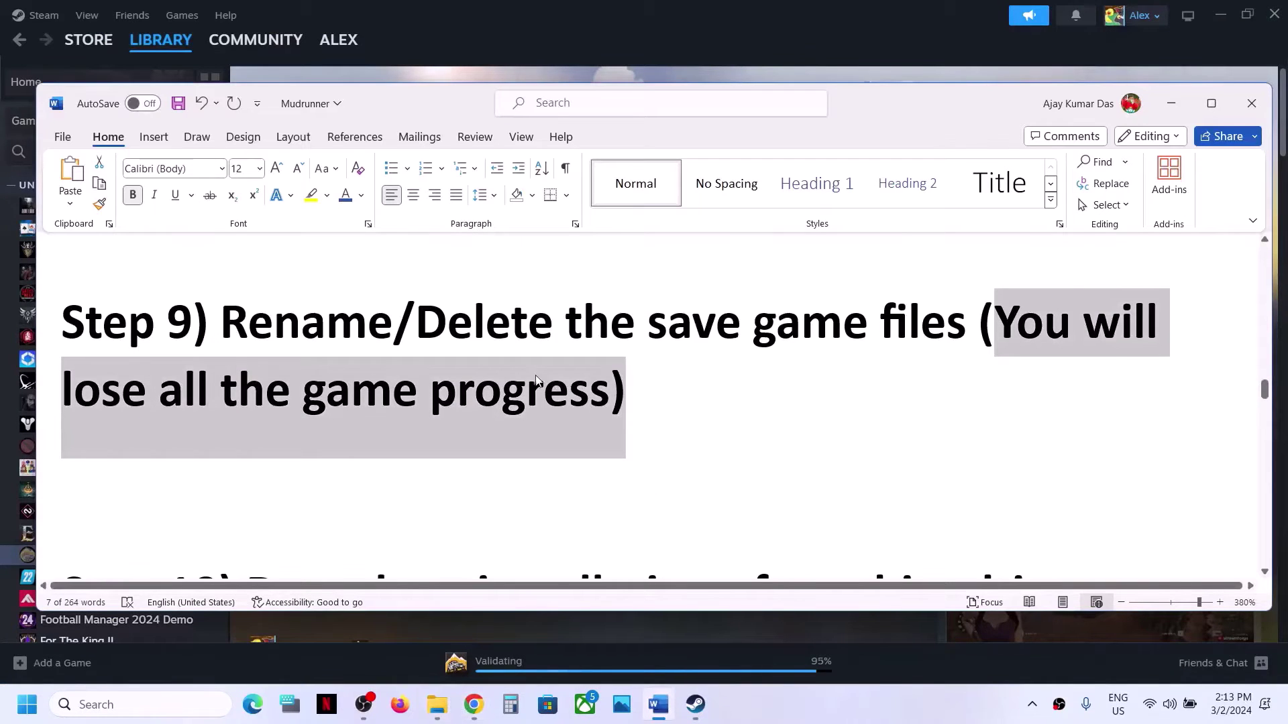
{"action": "left_click", "coordinate": [427, 322]}
- Return to My Games in File Explorer and bring up the Expeditions.old folder's options, dismissing them without a choice
{"action": "left_click", "coordinate": [437, 705]}
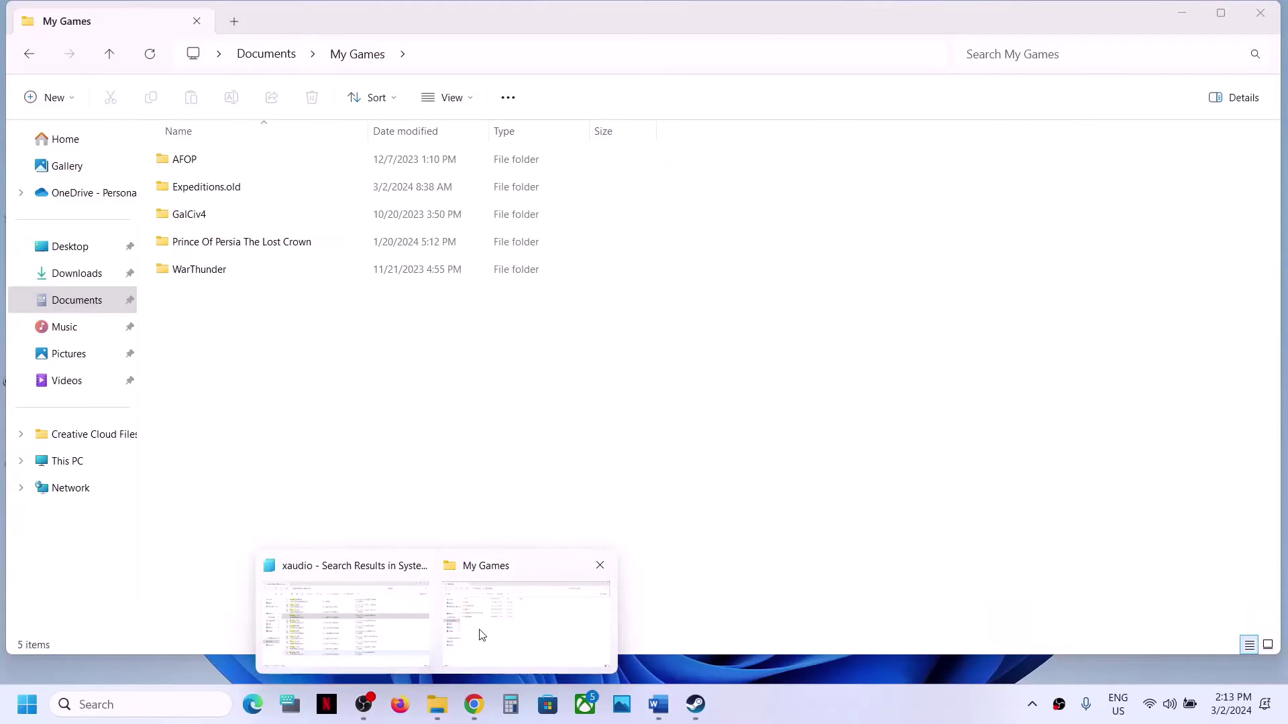
{"action": "left_click", "coordinate": [482, 634]}
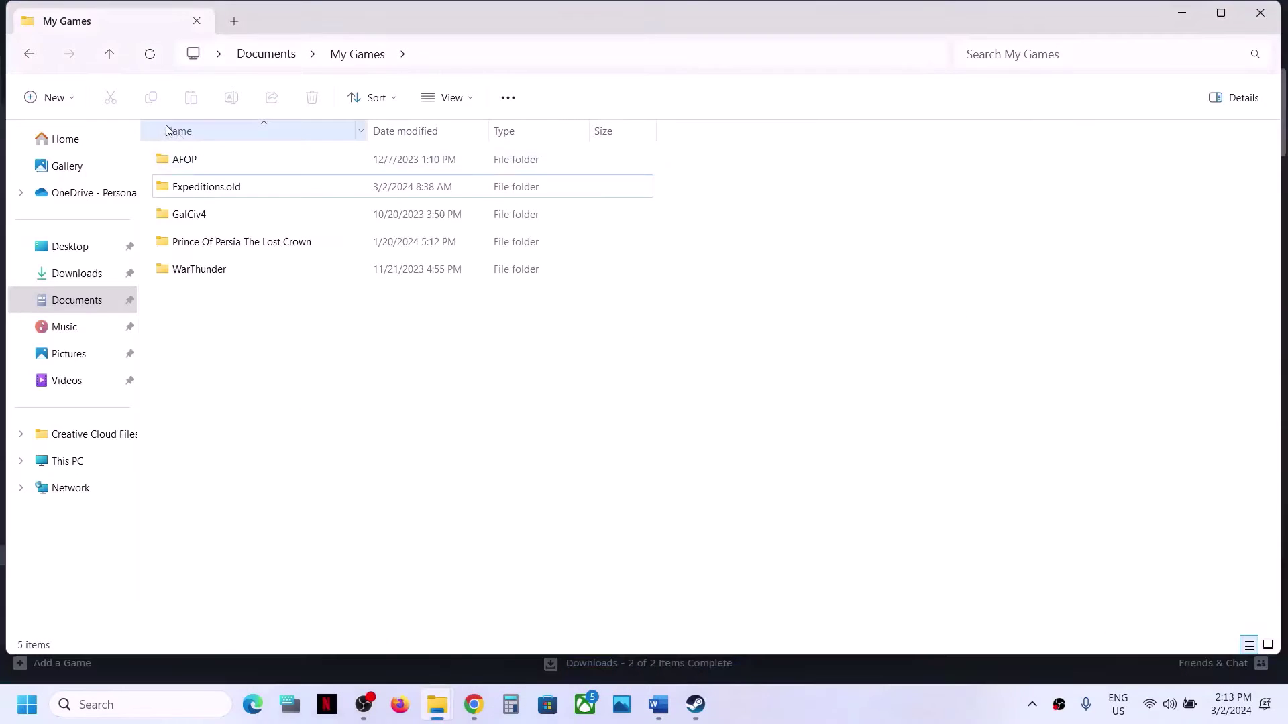
{"action": "left_click", "coordinate": [194, 188]}
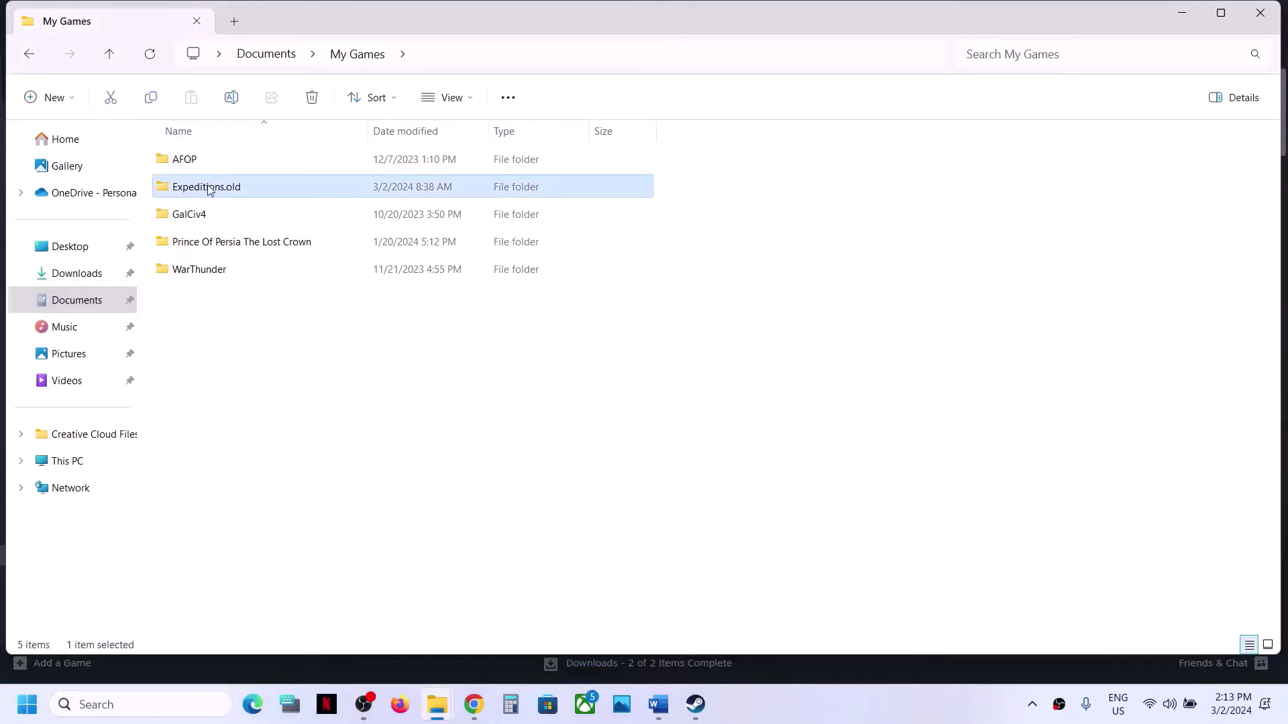
{"action": "right_click", "coordinate": [209, 191]}
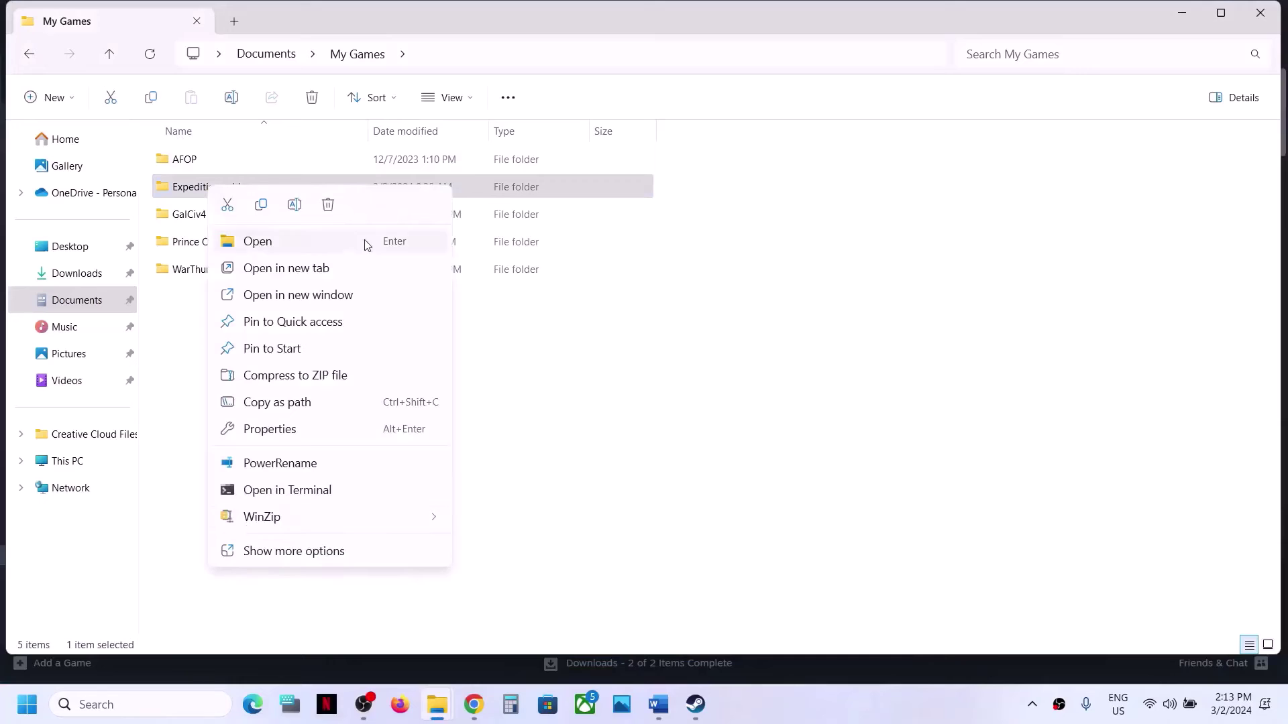
{"action": "left_click", "coordinate": [656, 503]}
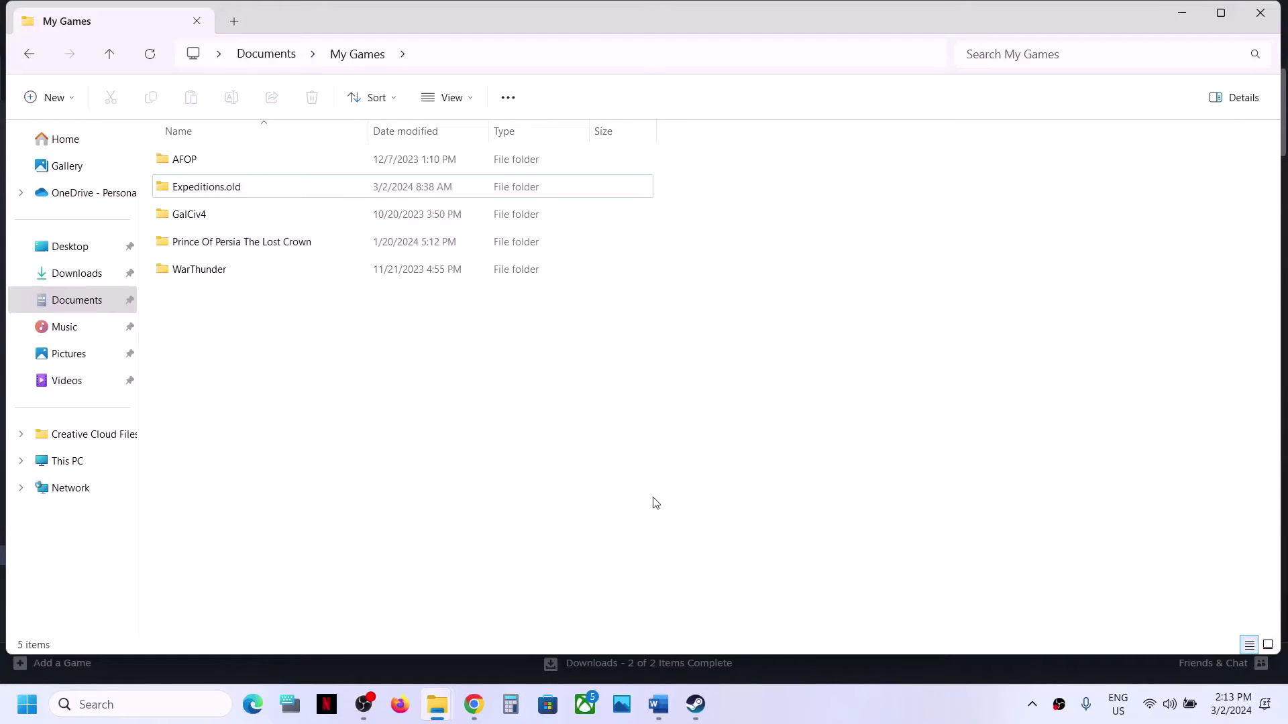
- Open the Steam folder inside Program Files (x86) on the OS (C:) drive
{"action": "left_click", "coordinate": [99, 461]}
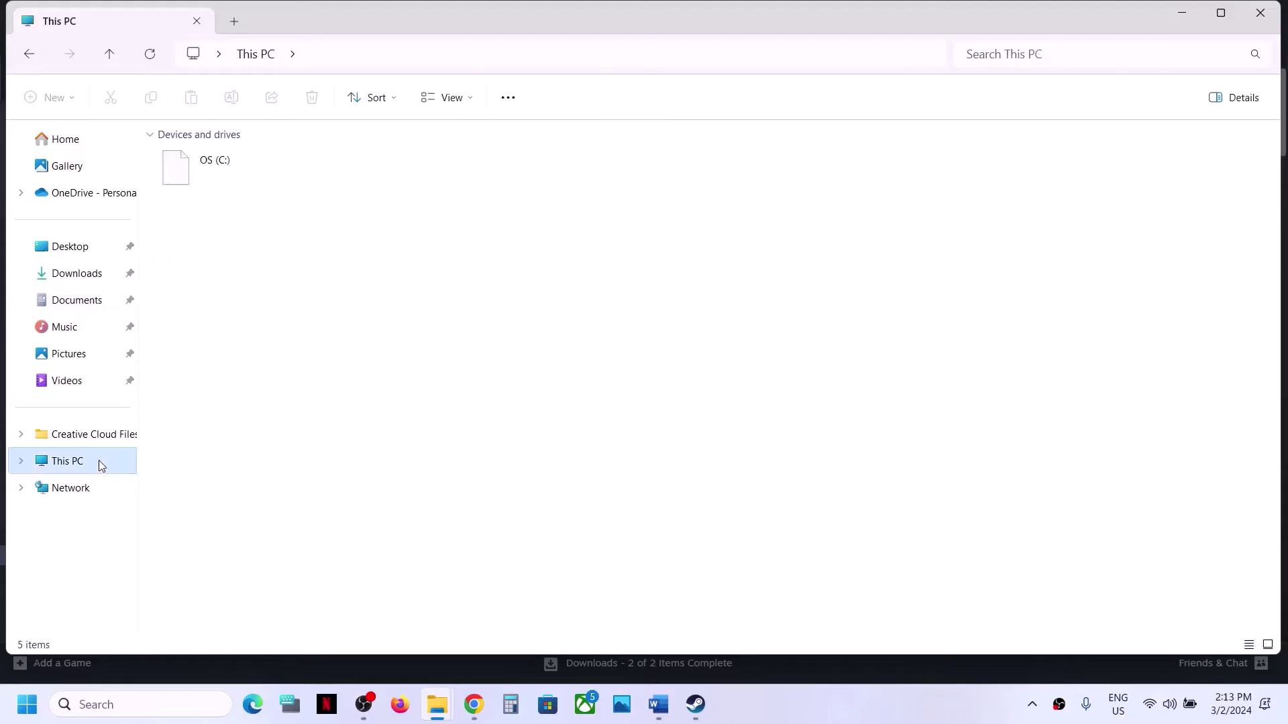
{"action": "double_click", "coordinate": [255, 173]}
{"action": "scroll", "coordinate": [249, 360], "scroll_direction": "down", "scroll_amount": 4}
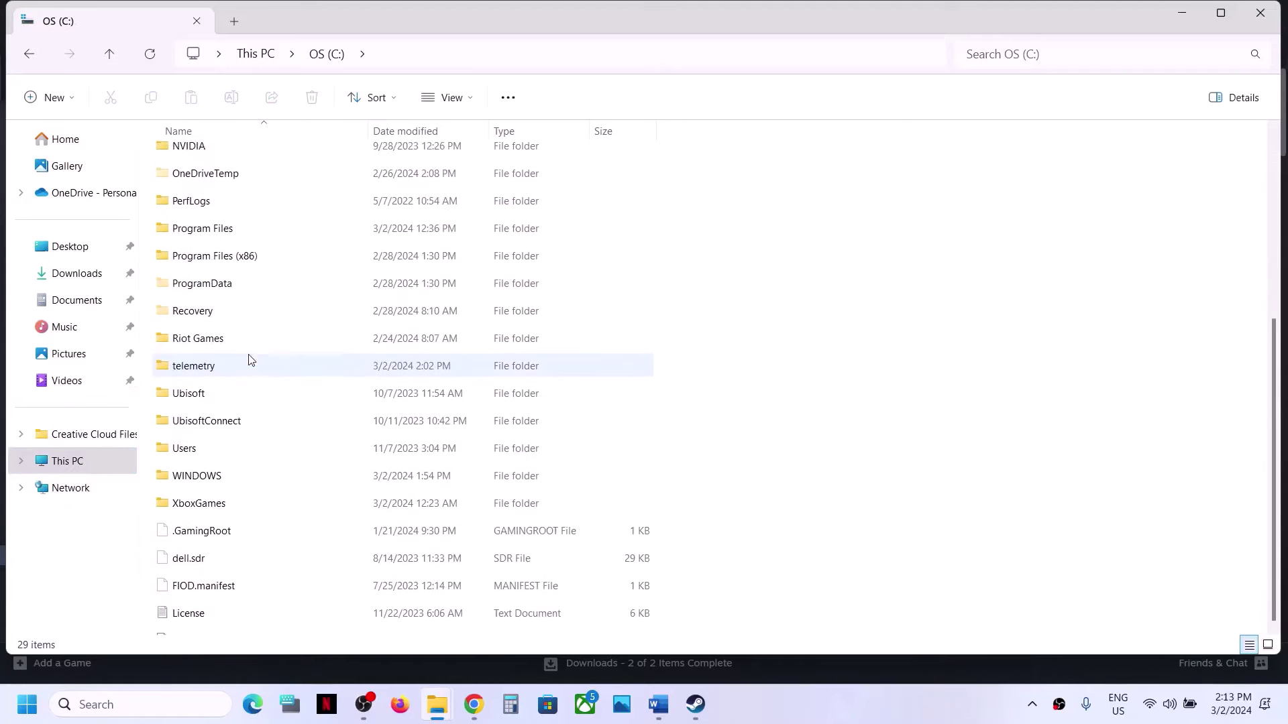
{"action": "double_click", "coordinate": [238, 240]}
{"action": "scroll", "coordinate": [232, 315], "scroll_direction": "down", "scroll_amount": 5}
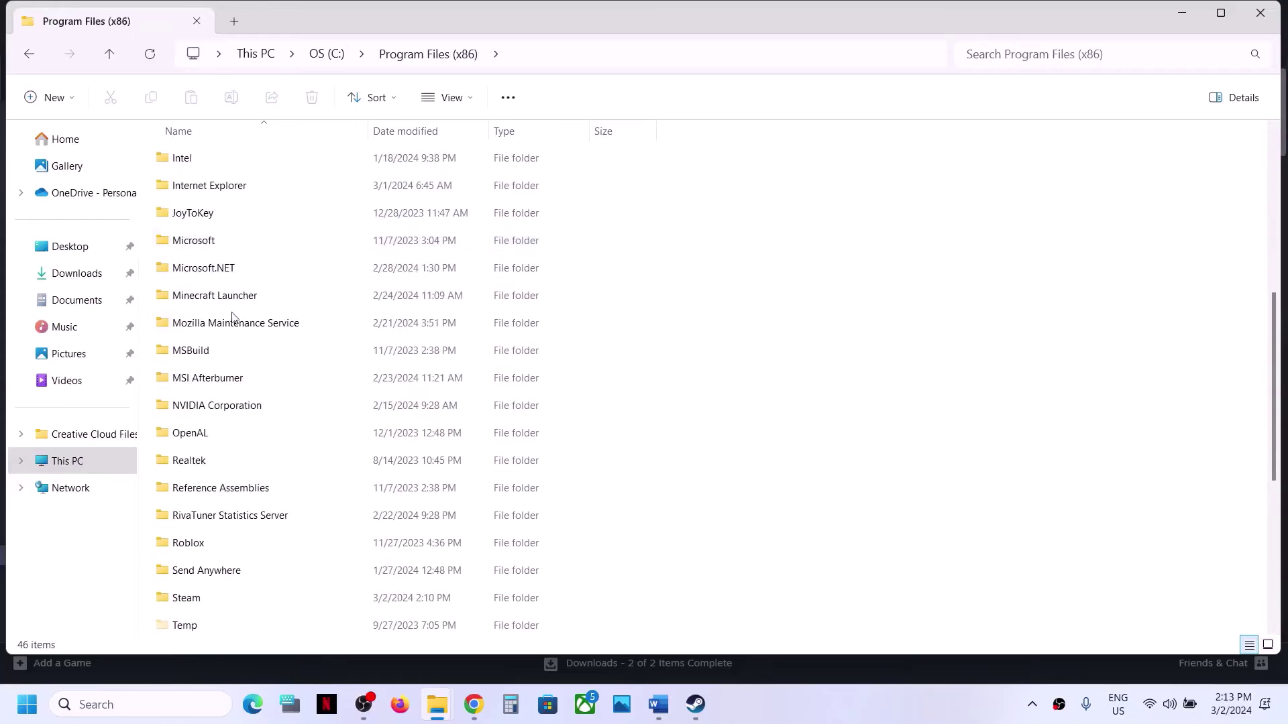
{"action": "scroll", "coordinate": [215, 436], "scroll_direction": "down", "scroll_amount": 3}
{"action": "double_click", "coordinate": [204, 421]}
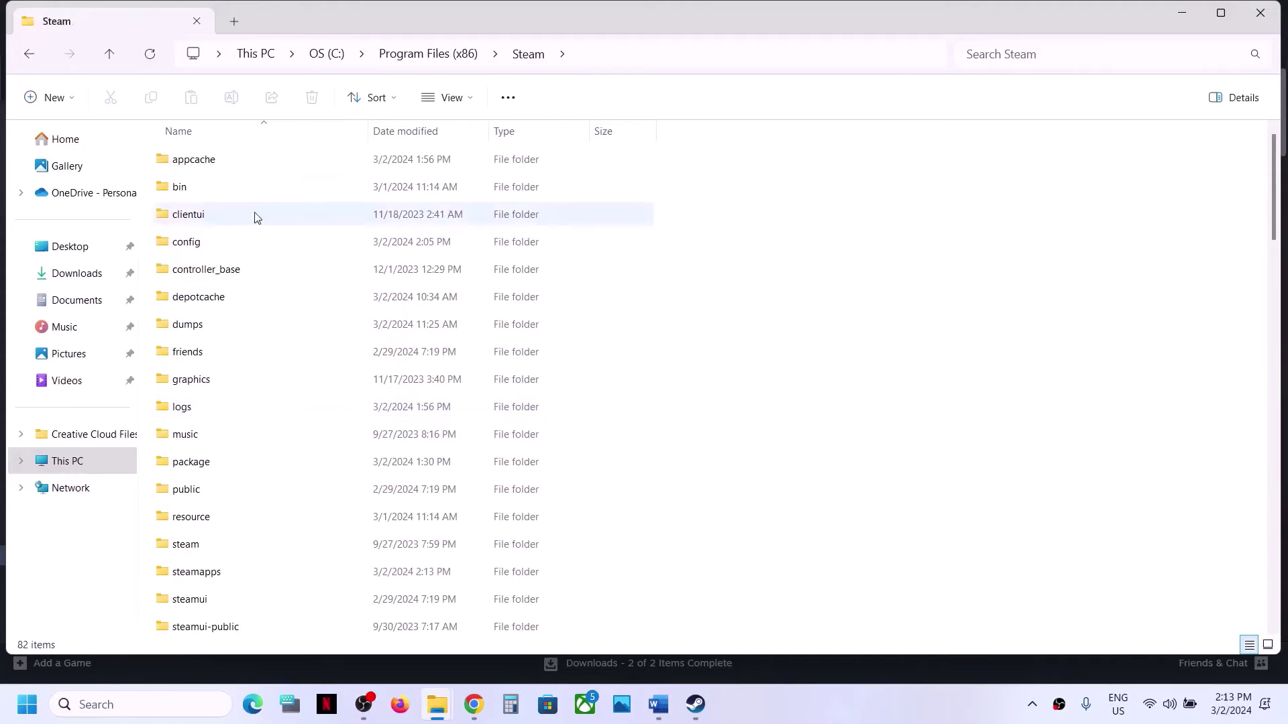
- Open the userdata folder and the first Steam account ID folder inside it
{"action": "scroll", "coordinate": [208, 339], "scroll_direction": "down", "scroll_amount": 4}
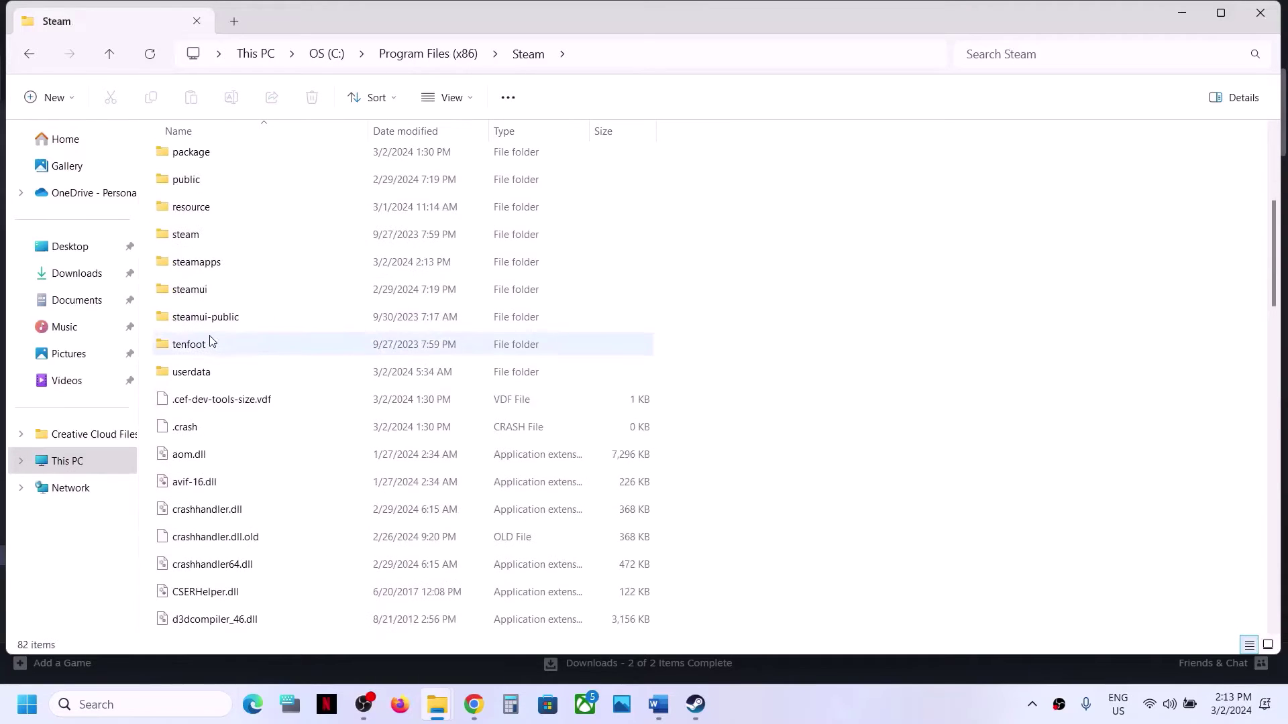
{"action": "left_click", "coordinate": [215, 375]}
{"action": "double_click", "coordinate": [225, 376]}
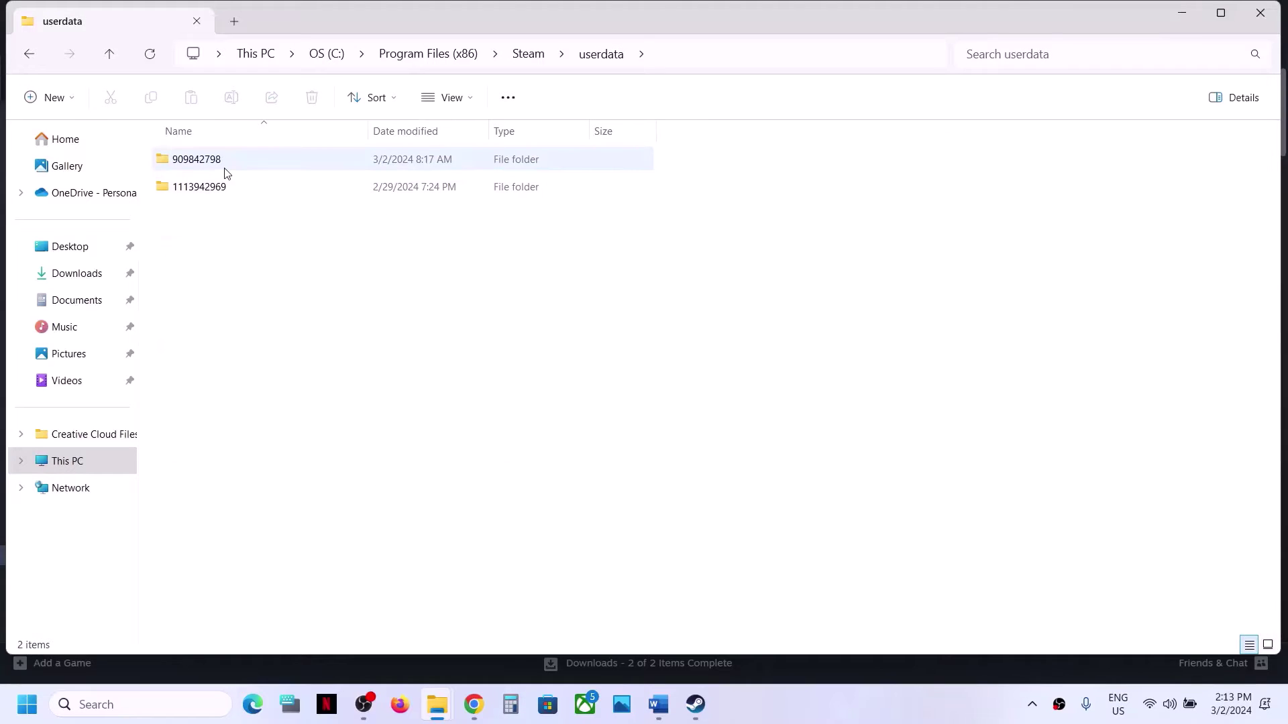
{"action": "left_click", "coordinate": [209, 165]}
{"action": "double_click", "coordinate": [228, 158]}
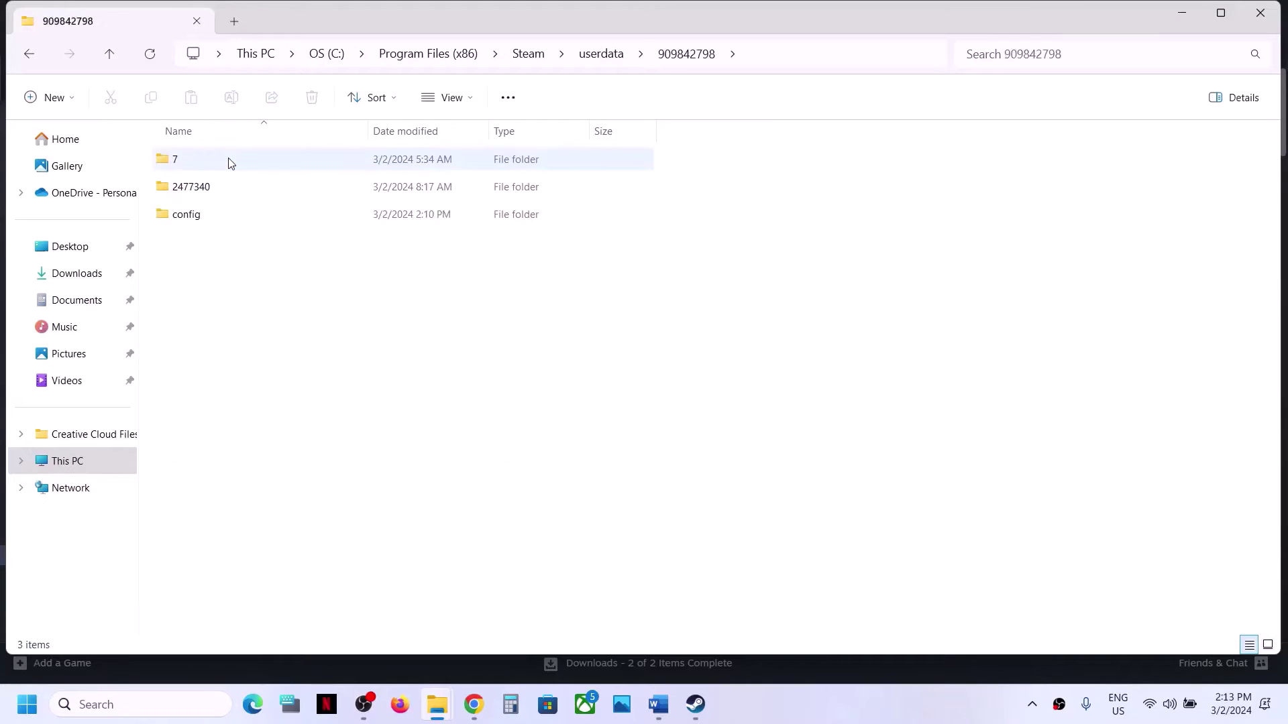
- Examine the save files in the remote subfolder of 2477340, and return to the account ID folder
{"action": "left_click", "coordinate": [189, 193]}
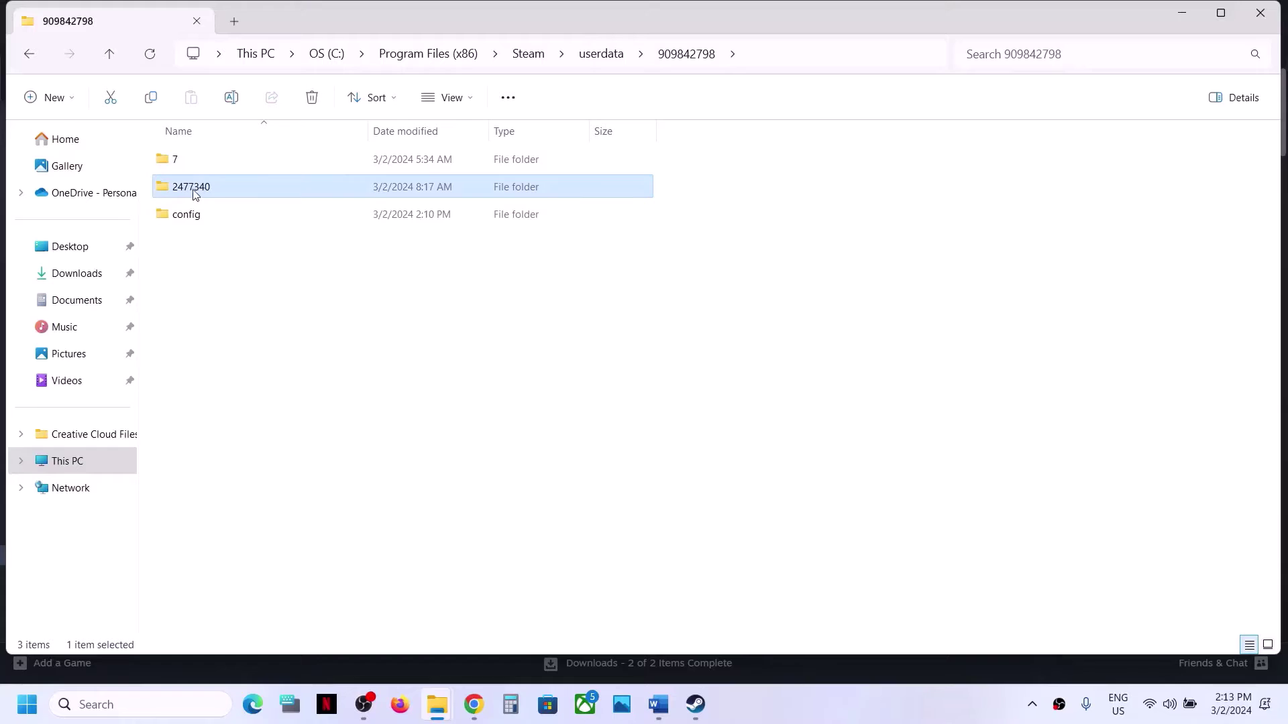
{"action": "double_click", "coordinate": [215, 190]}
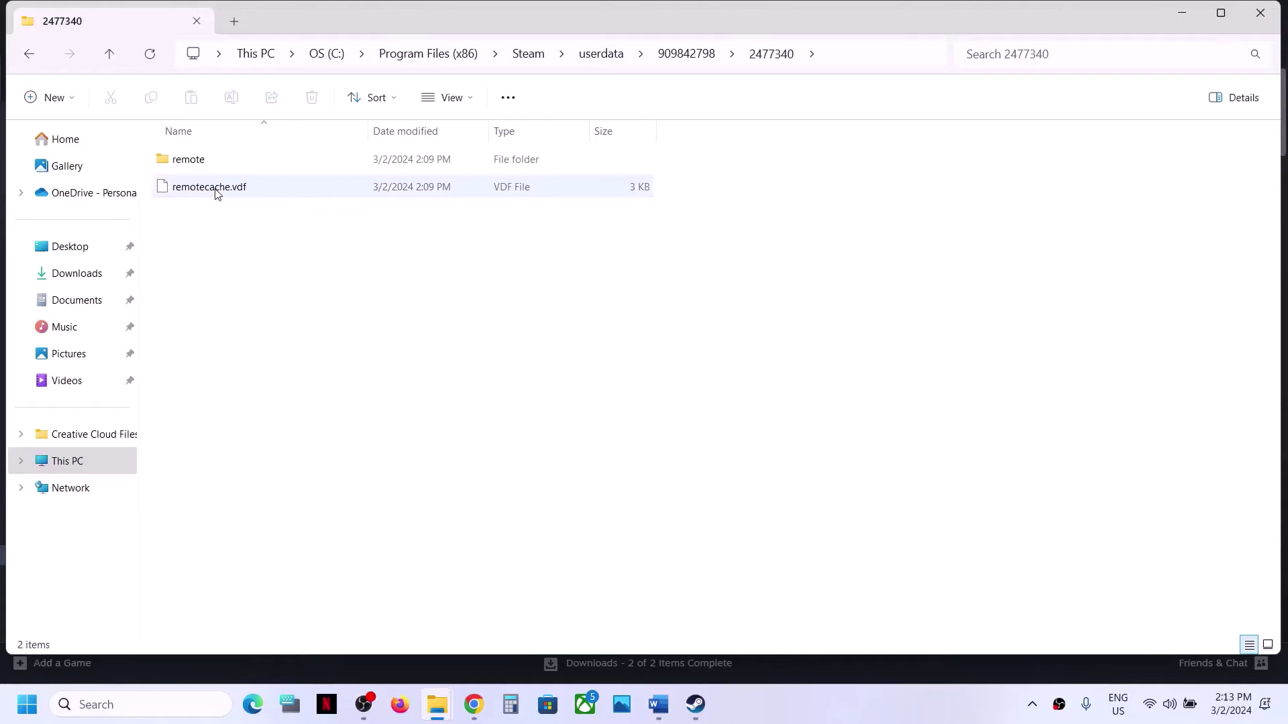
{"action": "double_click", "coordinate": [207, 164]}
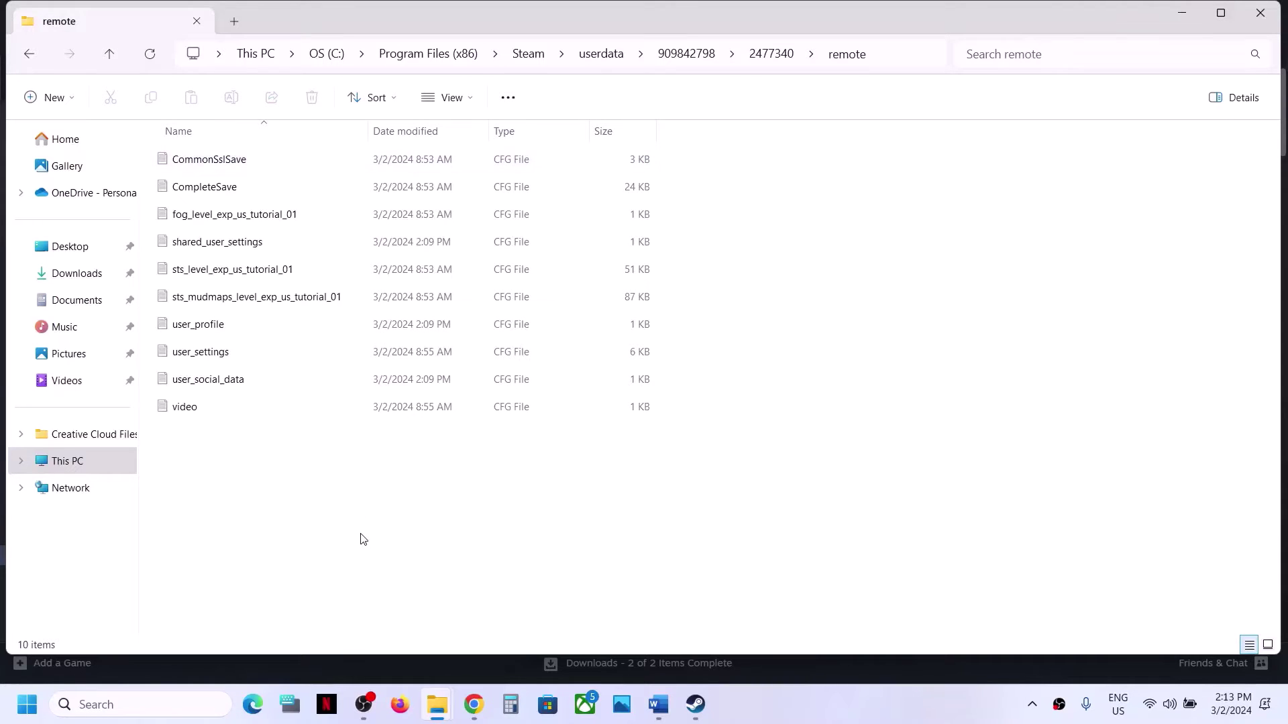
{"action": "left_click_drag", "start_coordinate": [362, 532], "coordinate": [187, 191]}
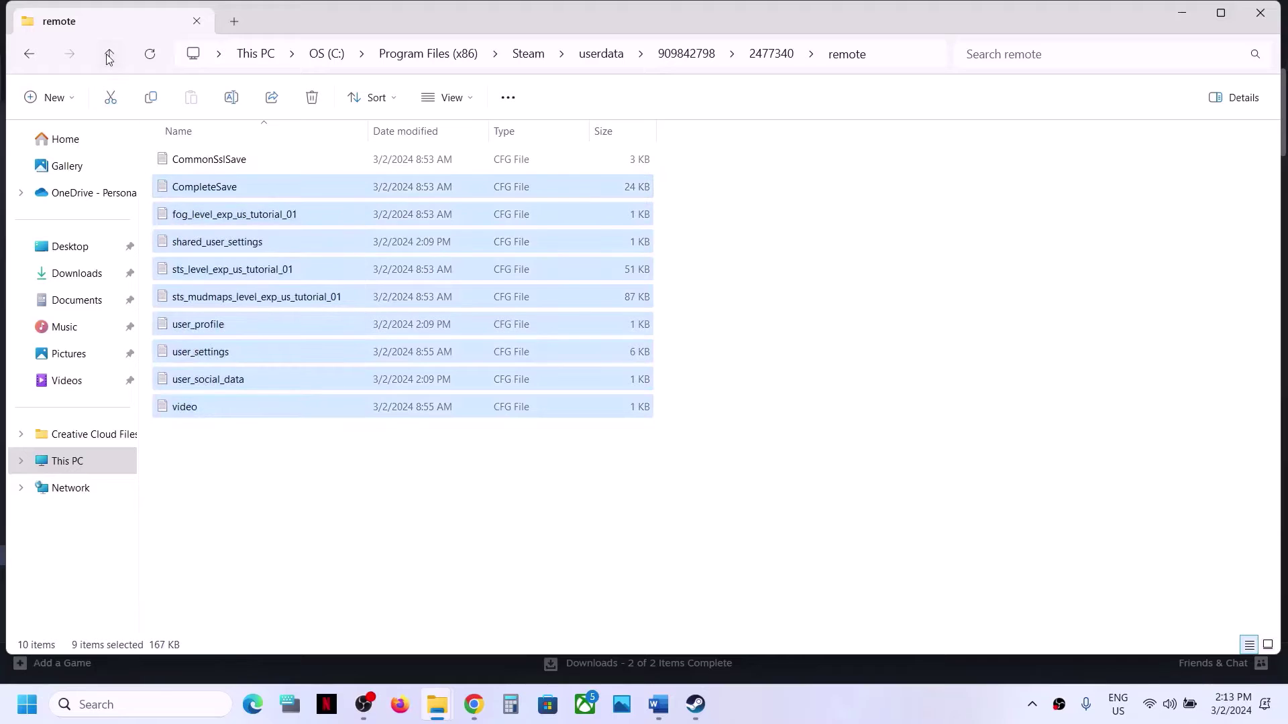
{"action": "left_click", "coordinate": [110, 54]}
{"action": "left_click", "coordinate": [110, 54]}
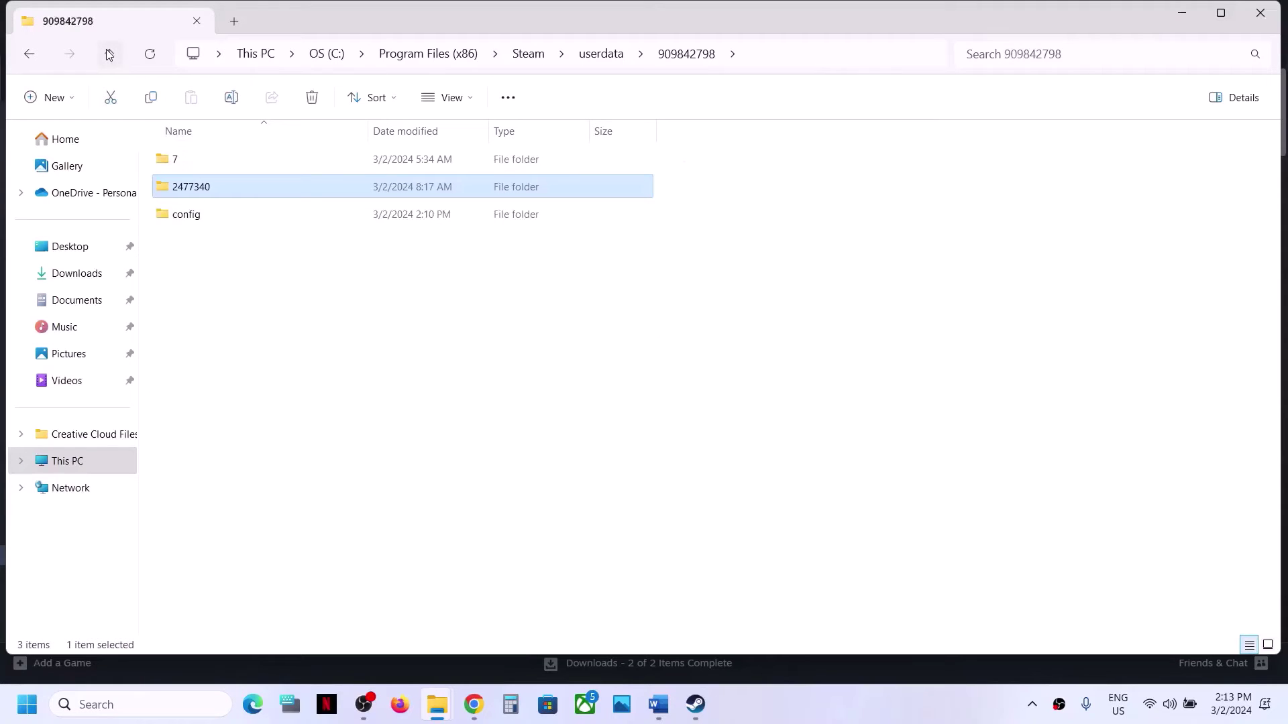
- Rename the 2477340 save folder to 2477340.old, and view its delete option without using it
{"action": "right_click", "coordinate": [215, 187]}
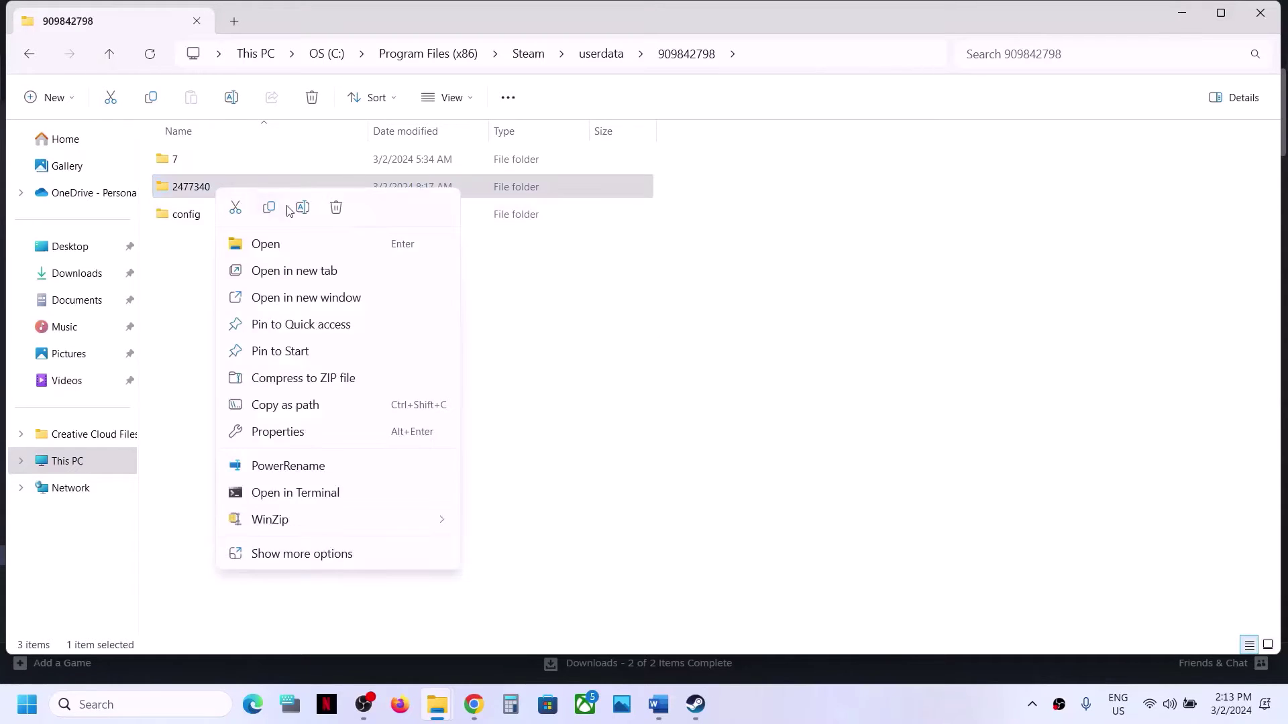
{"action": "left_click", "coordinate": [297, 208]}
{"action": "left_click", "coordinate": [226, 188]}
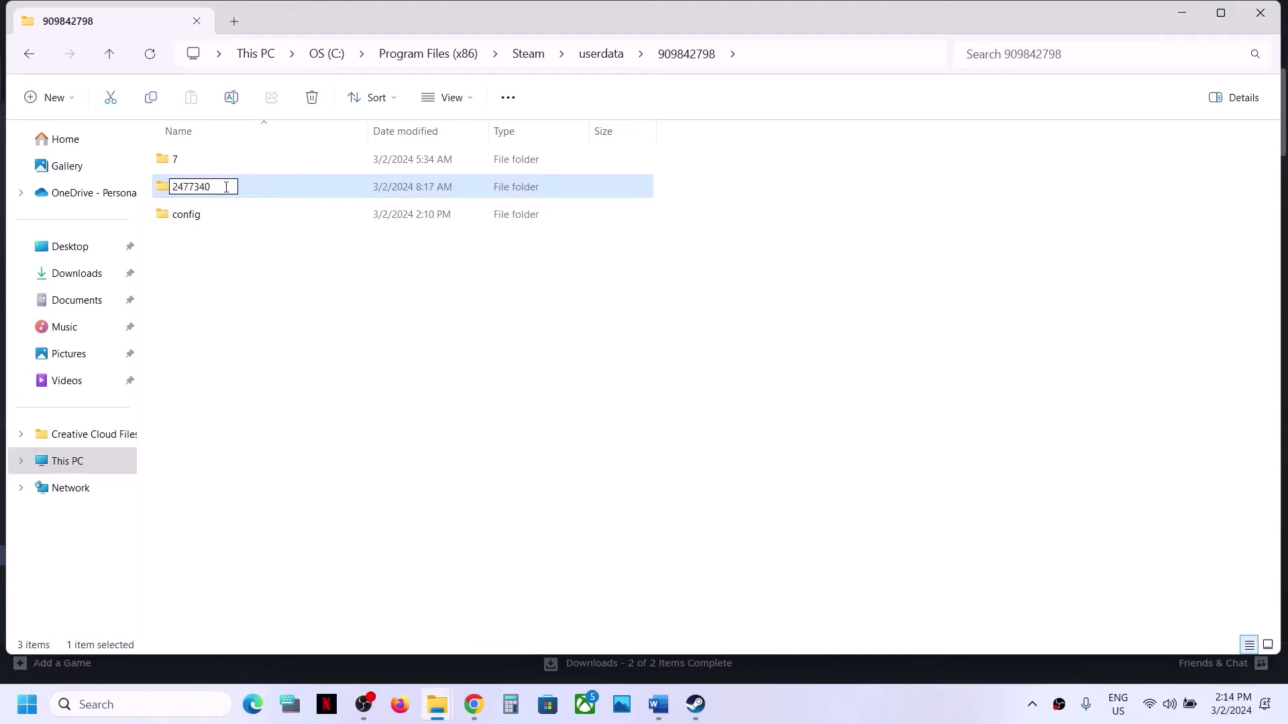
{"action": "type", "text": ".old"}
{"action": "key", "text": "Return"}
{"action": "right_click", "coordinate": [219, 187]}
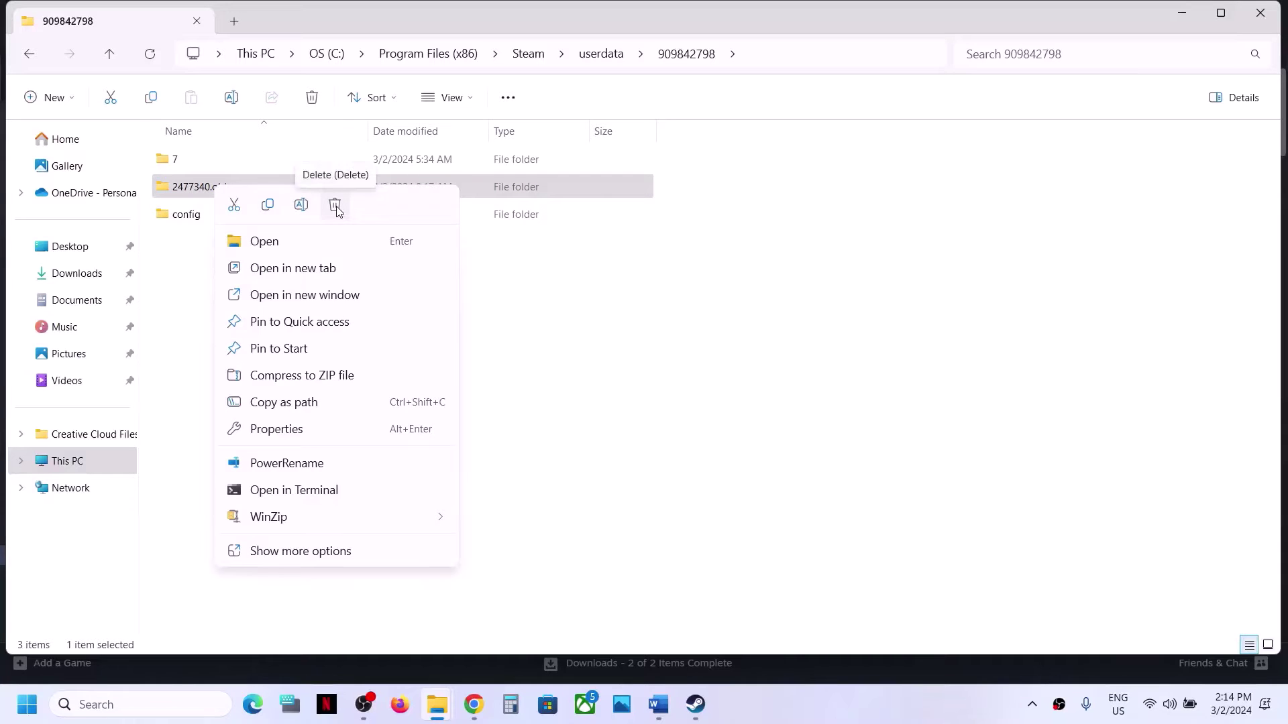
{"action": "left_click", "coordinate": [656, 454]}
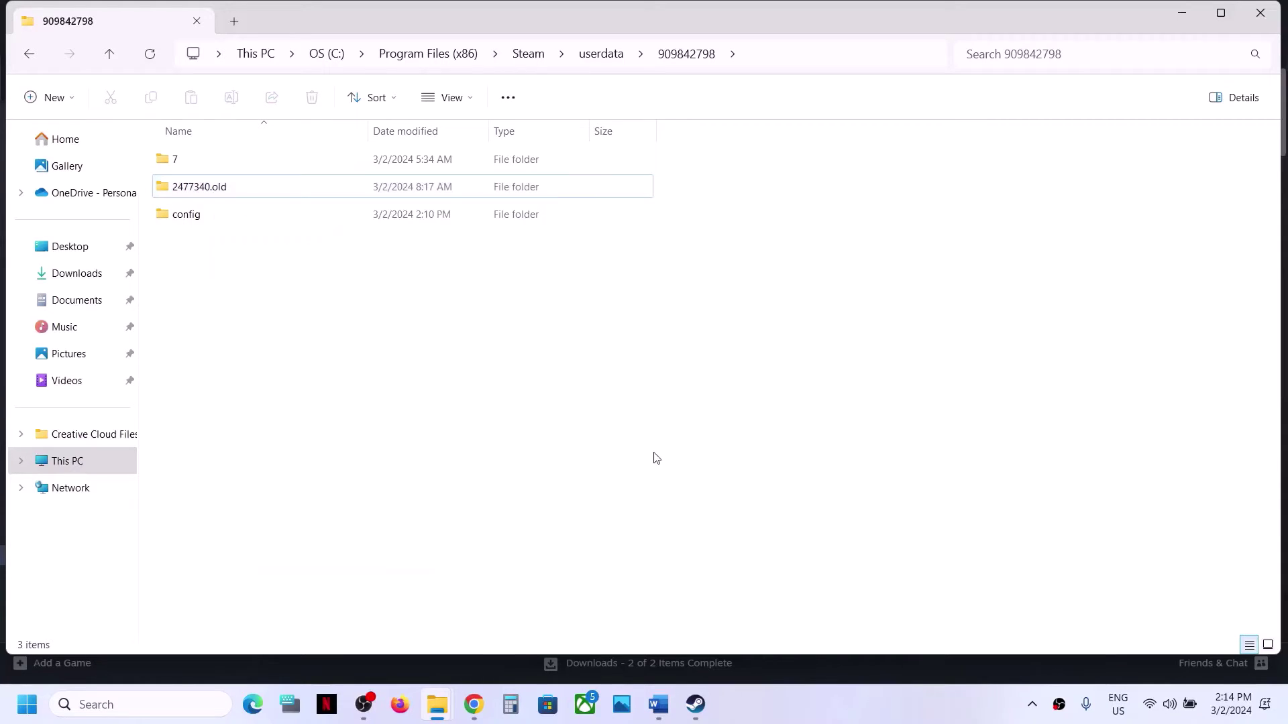
- Review Step 10 in the Word document on clean graphics driver installation, including its NVIDIA and AMD links
{"action": "left_click", "coordinate": [658, 704]}
{"action": "scroll", "coordinate": [425, 425], "scroll_direction": "down", "scroll_amount": 6}
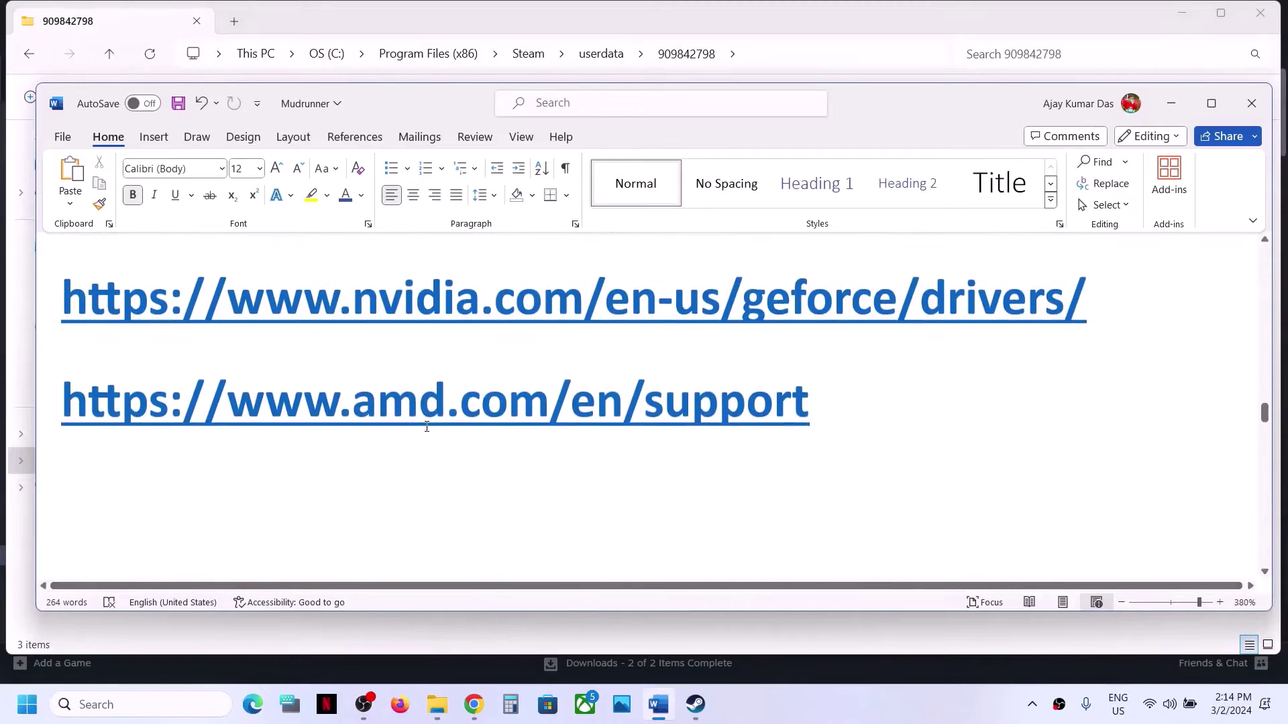
{"action": "scroll", "coordinate": [426, 427], "scroll_direction": "up", "scroll_amount": 3}
{"action": "left_click_drag", "start_coordinate": [247, 369], "coordinate": [1092, 376]}
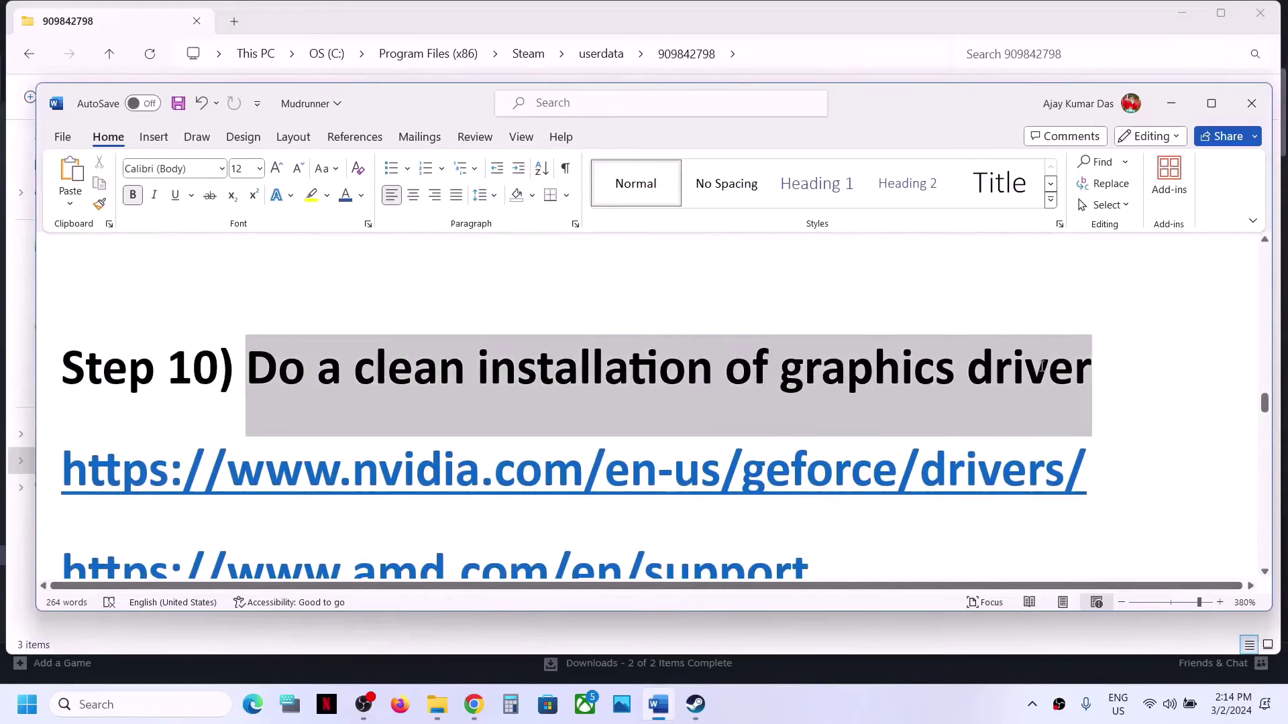
{"action": "scroll", "coordinate": [532, 454], "scroll_direction": "down", "scroll_amount": 1}
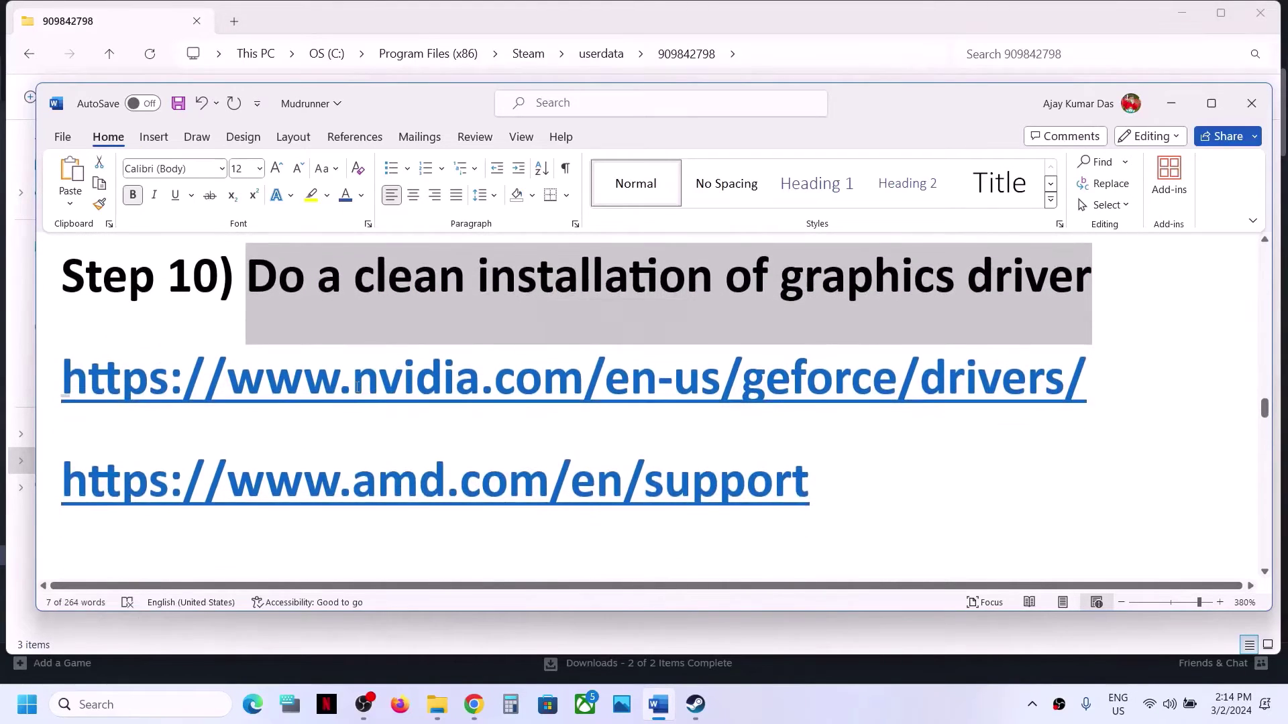
{"action": "left_click_drag", "start_coordinate": [358, 387], "coordinate": [834, 389]}
{"action": "left_click_drag", "start_coordinate": [377, 483], "coordinate": [728, 488]}
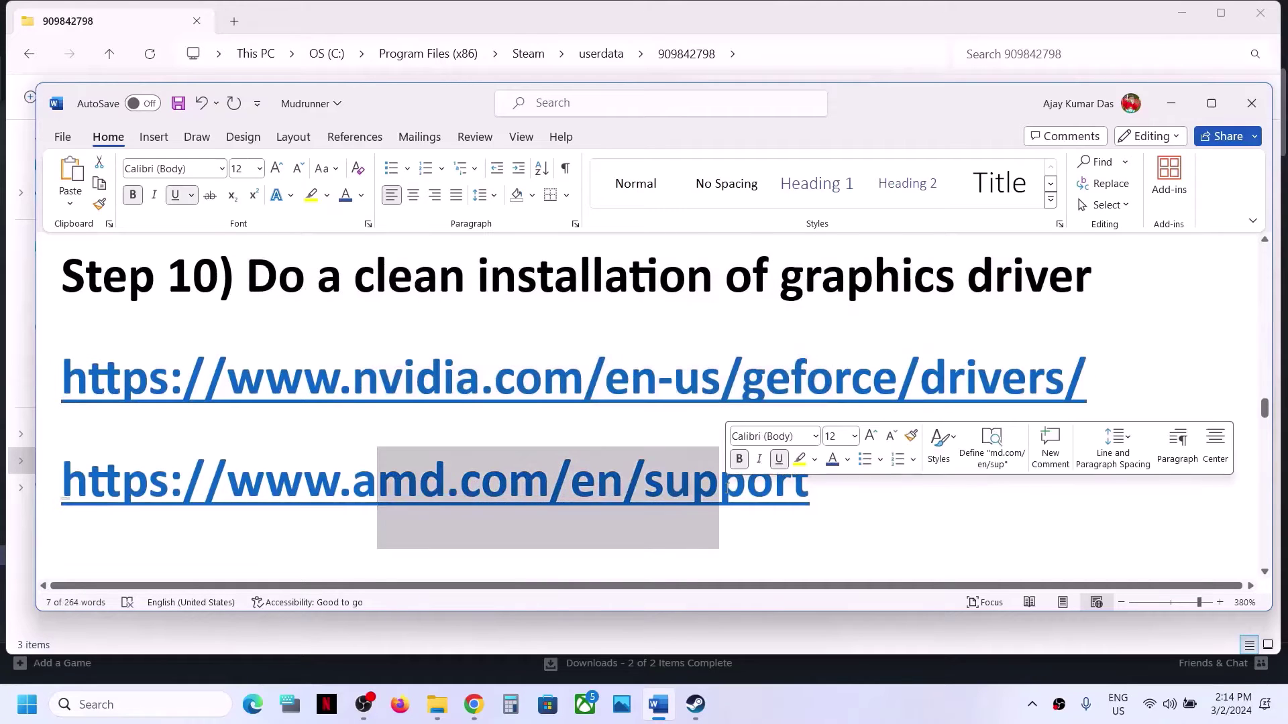
{"action": "left_click", "coordinate": [884, 707]}
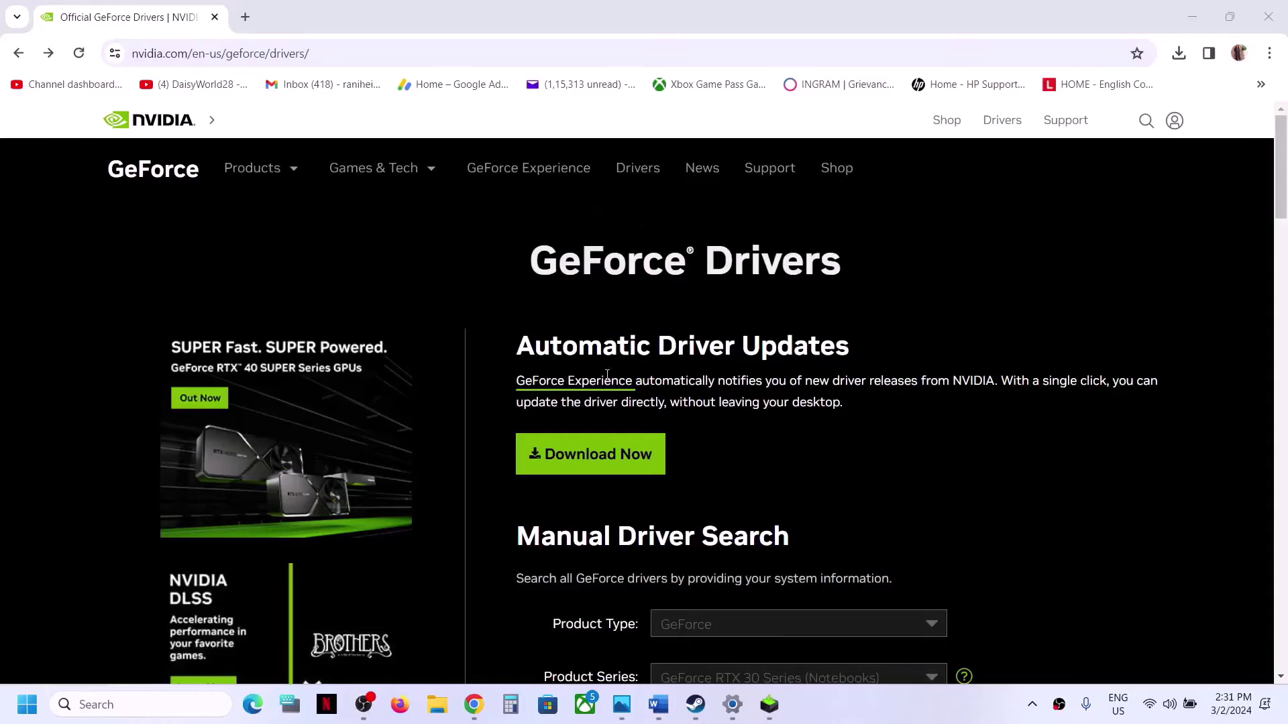
- Set the manual driver search to product type GeForce, series GeForce RTX 30 Series (Notebooks) and product GeForce RTX 3050 Laptop GPU
{"action": "scroll", "coordinate": [703, 441], "scroll_direction": "down", "scroll_amount": 4}
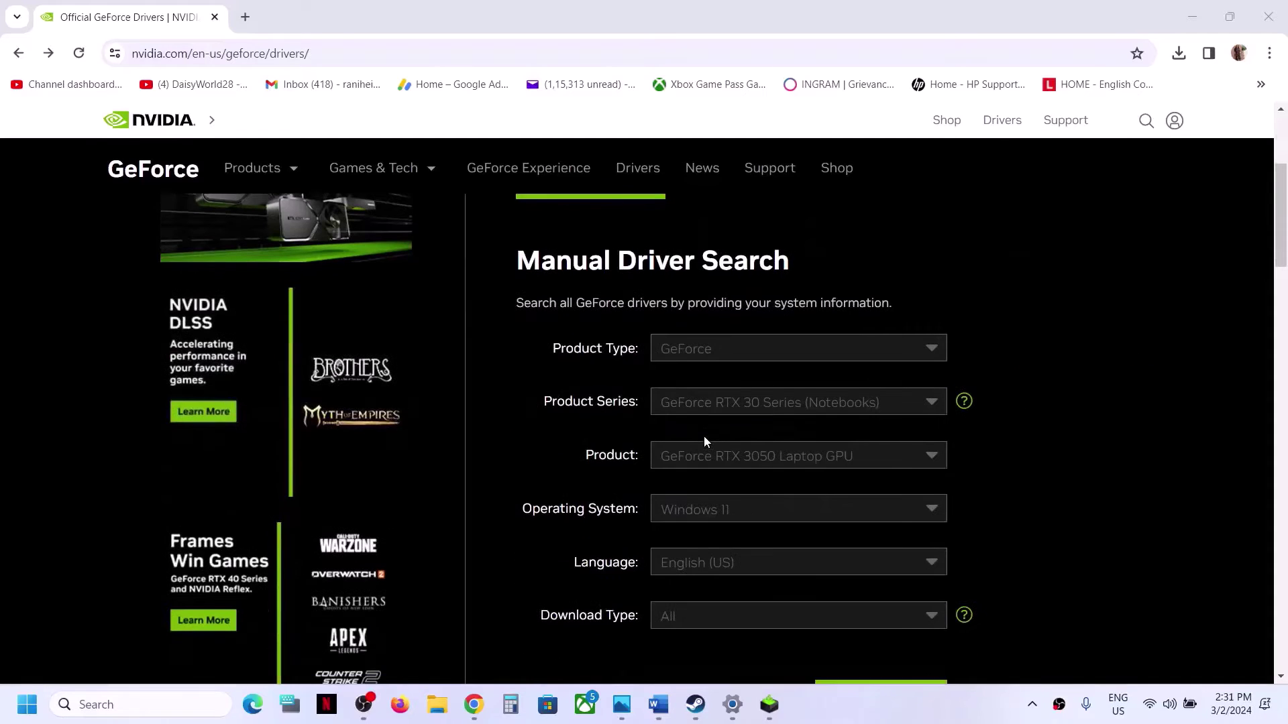
{"action": "left_click", "coordinate": [762, 359]}
{"action": "left_click", "coordinate": [720, 377]}
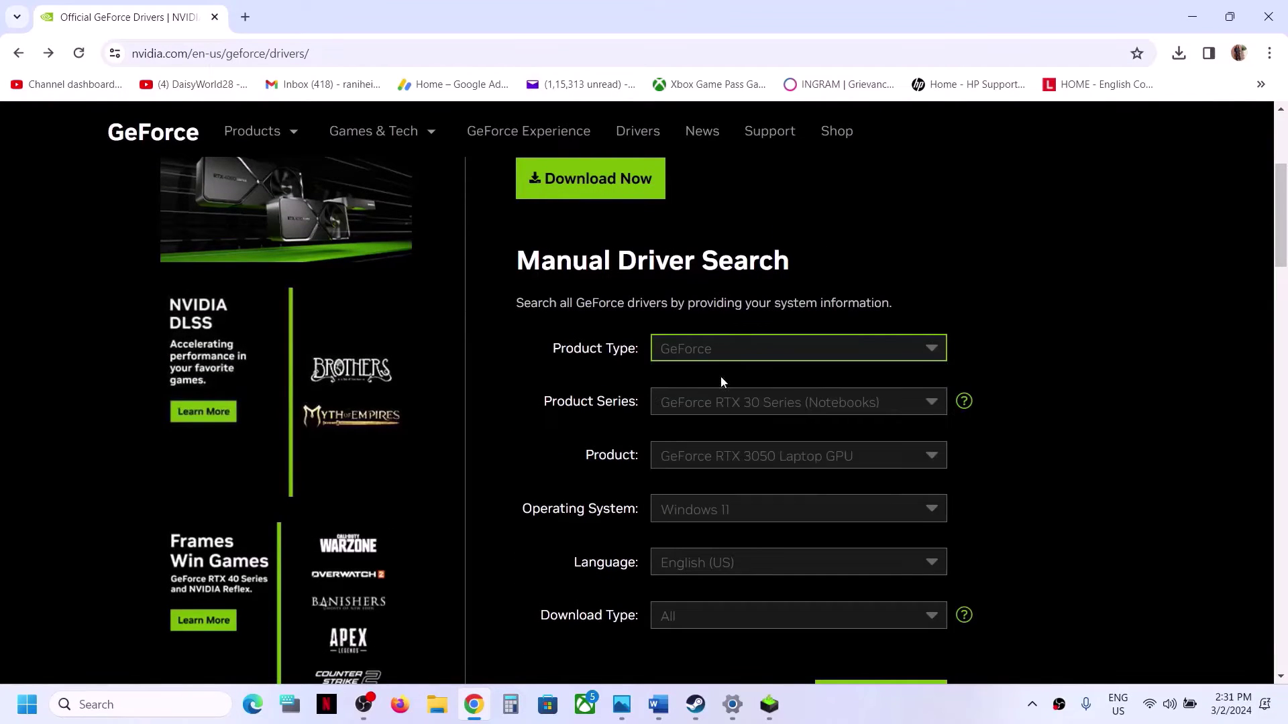
{"action": "left_click", "coordinate": [793, 412]}
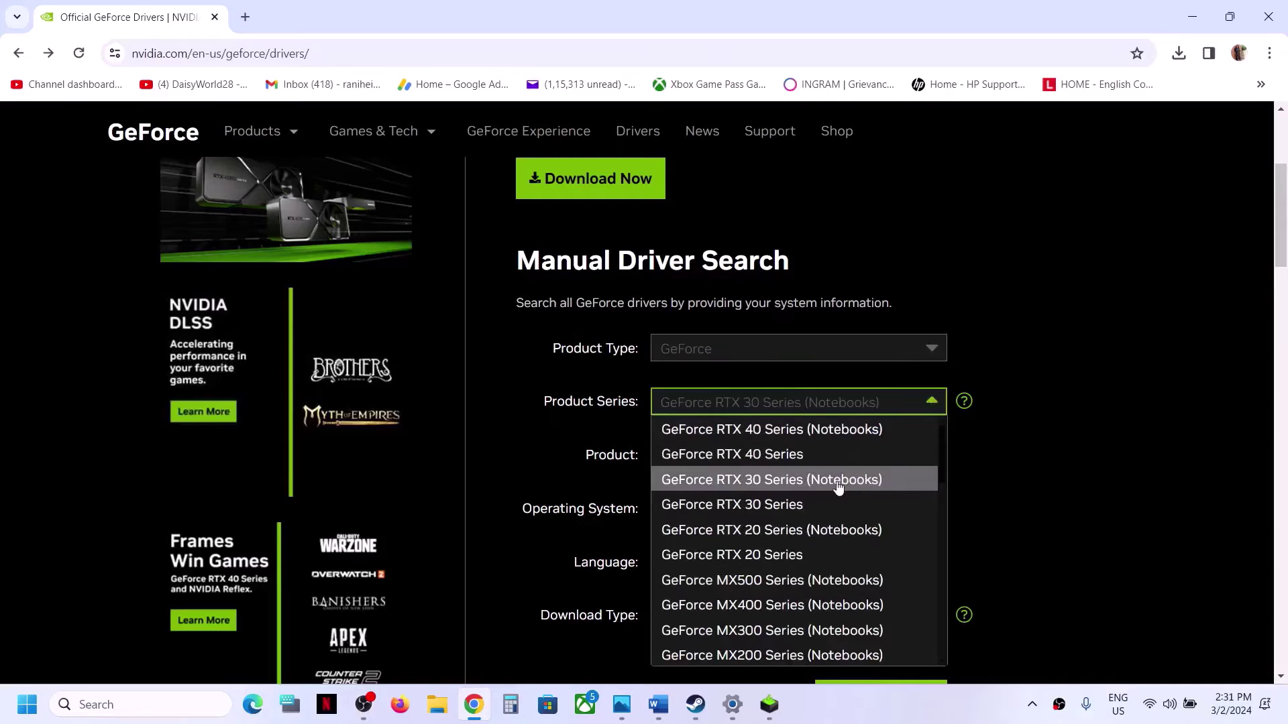
{"action": "left_click", "coordinate": [828, 487]}
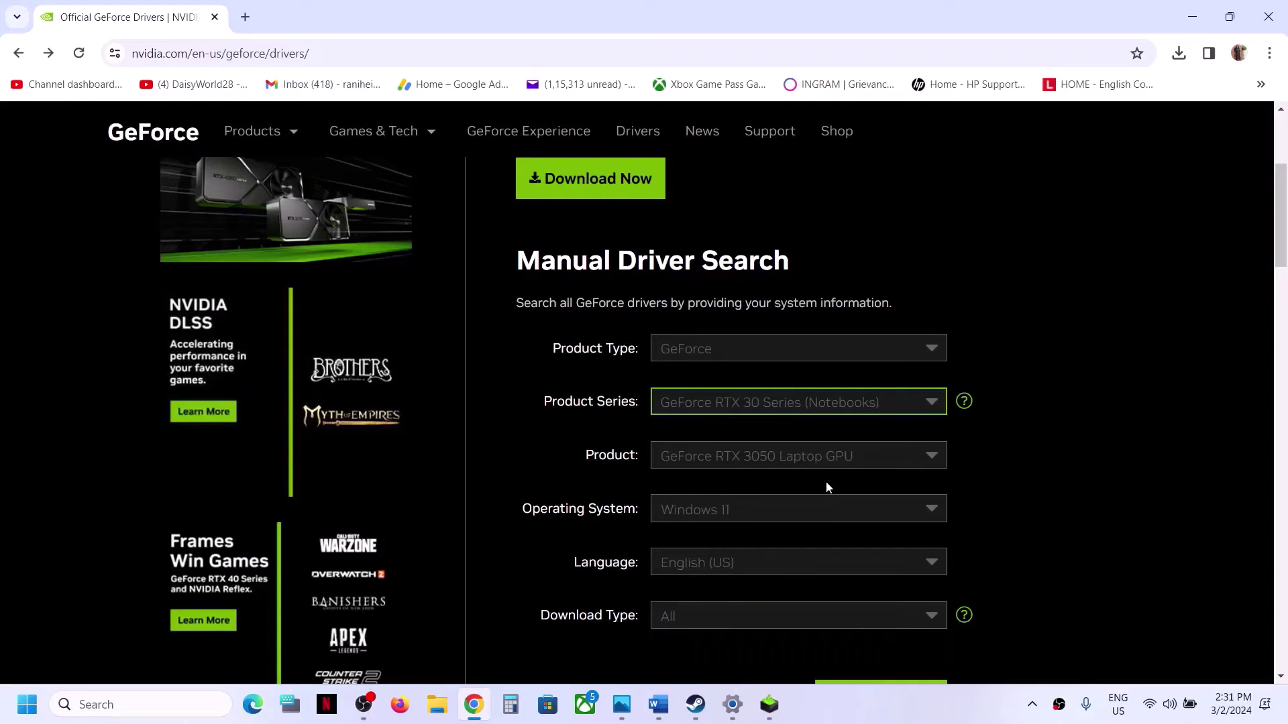
{"action": "left_click", "coordinate": [797, 406]}
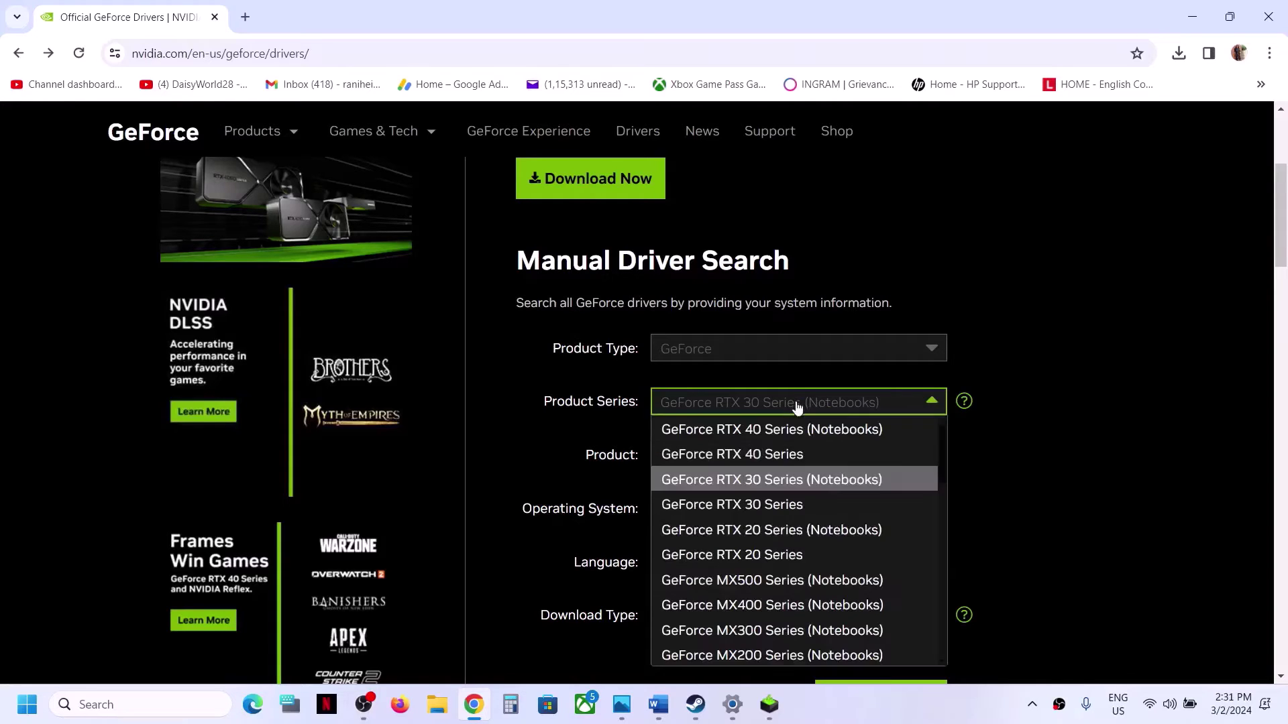
{"action": "left_click", "coordinate": [565, 362]}
{"action": "left_click", "coordinate": [727, 456]}
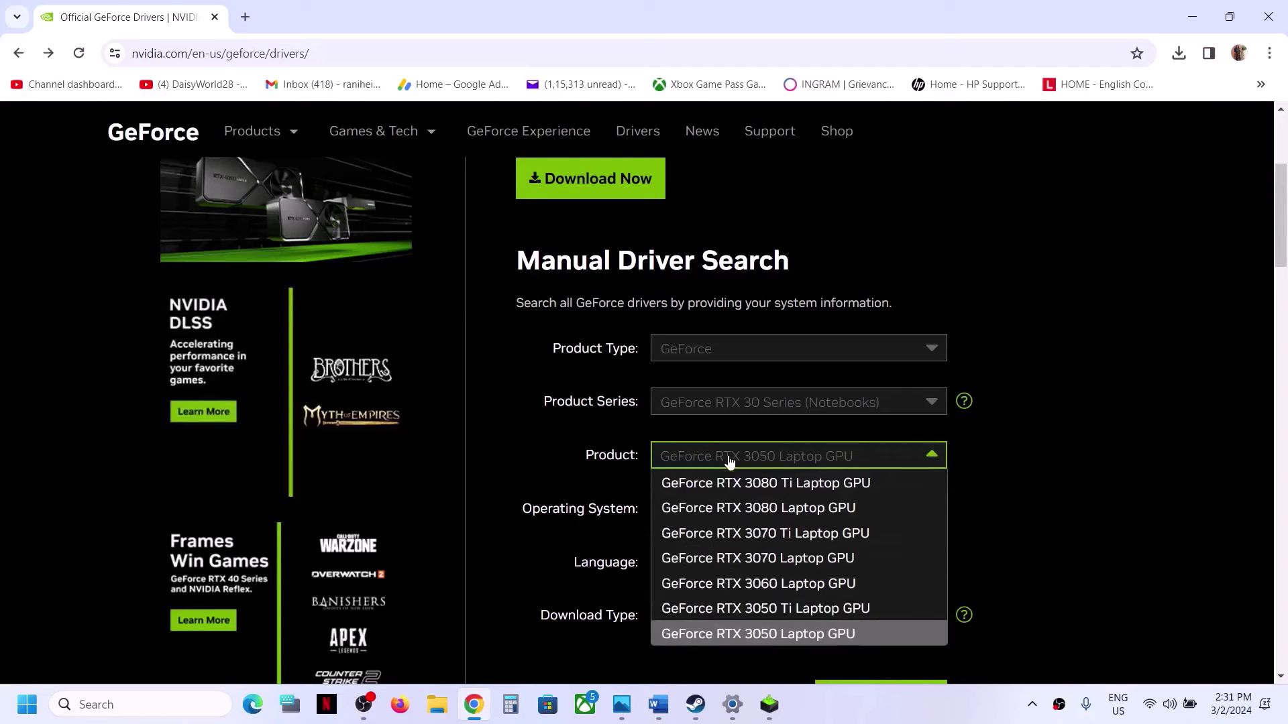
{"action": "left_click", "coordinate": [807, 637]}
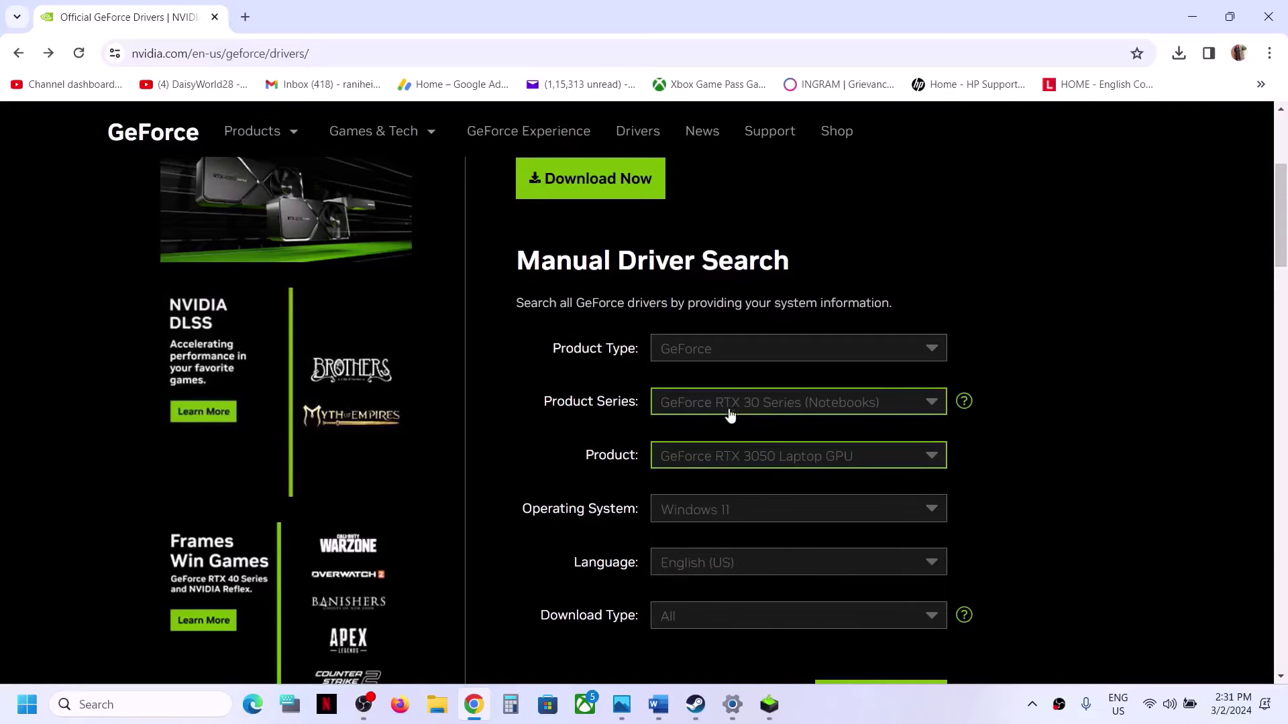
- Choose Windows 11 as the operating system and start the driver search
{"action": "scroll", "coordinate": [733, 422], "scroll_direction": "down", "scroll_amount": 1}
{"action": "left_click", "coordinate": [737, 436]}
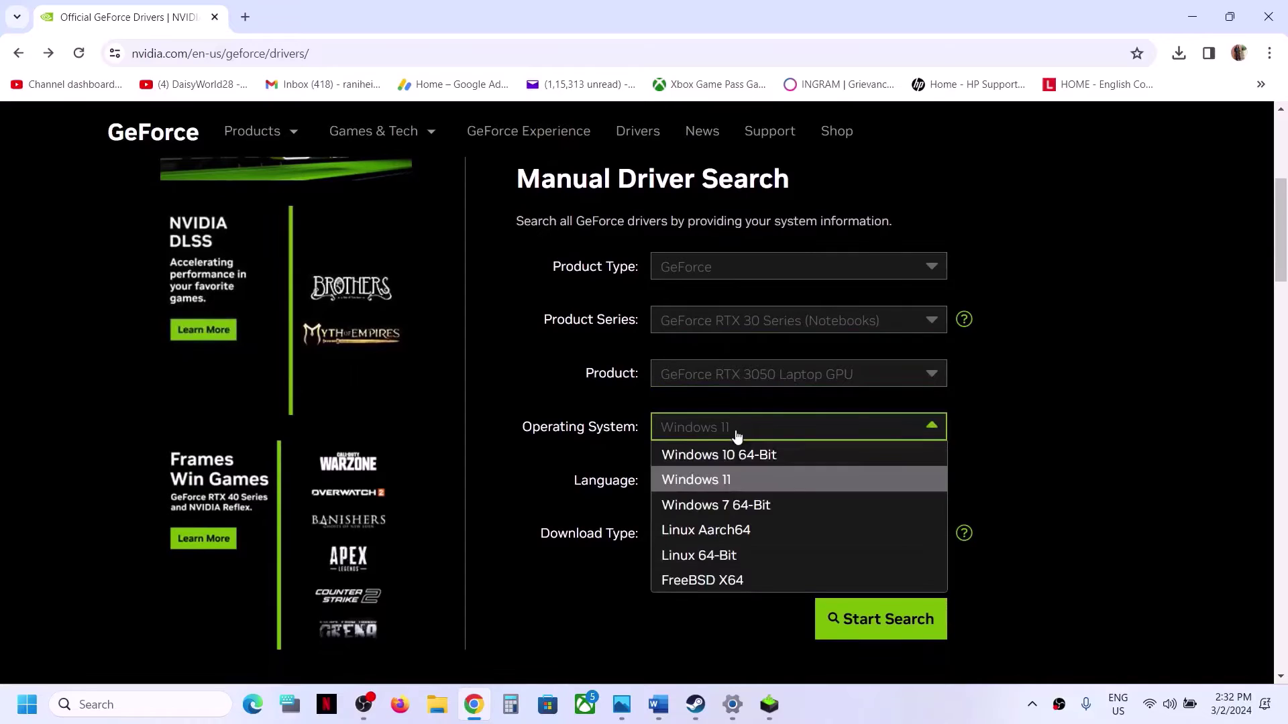
{"action": "left_click", "coordinate": [729, 481]}
{"action": "scroll", "coordinate": [764, 532], "scroll_direction": "down", "scroll_amount": 1}
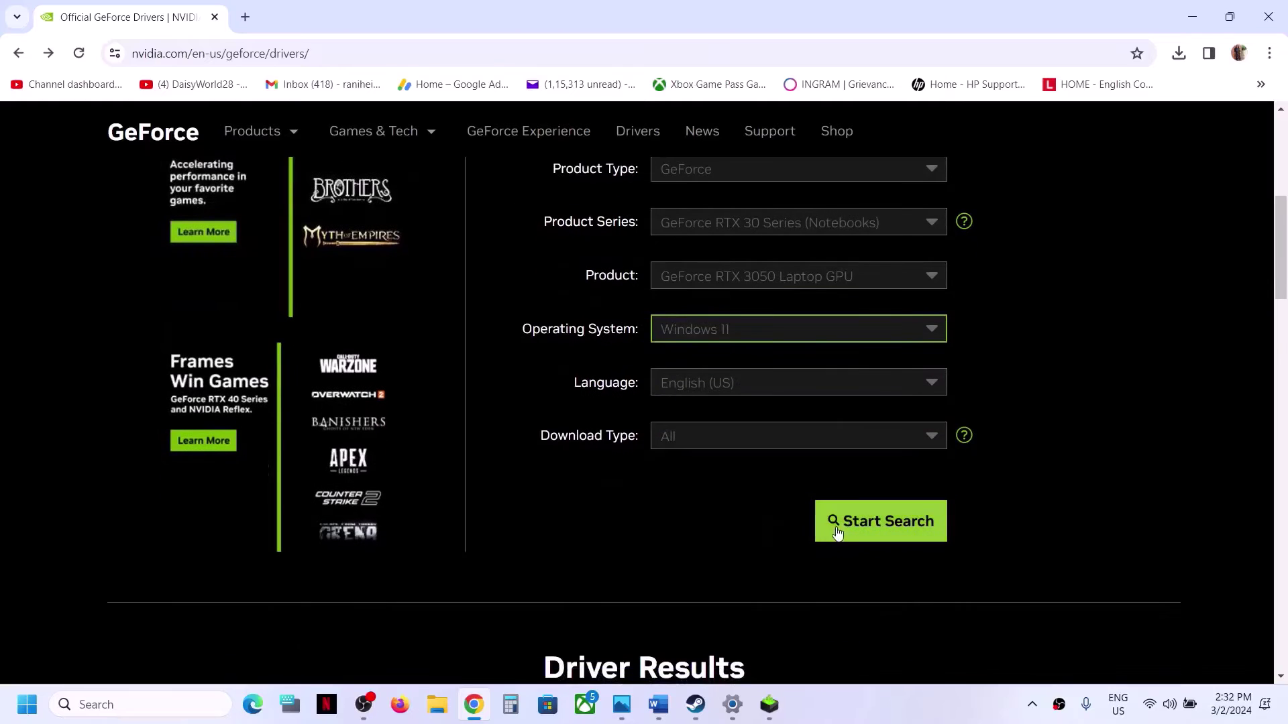
{"action": "left_click", "coordinate": [863, 528]}
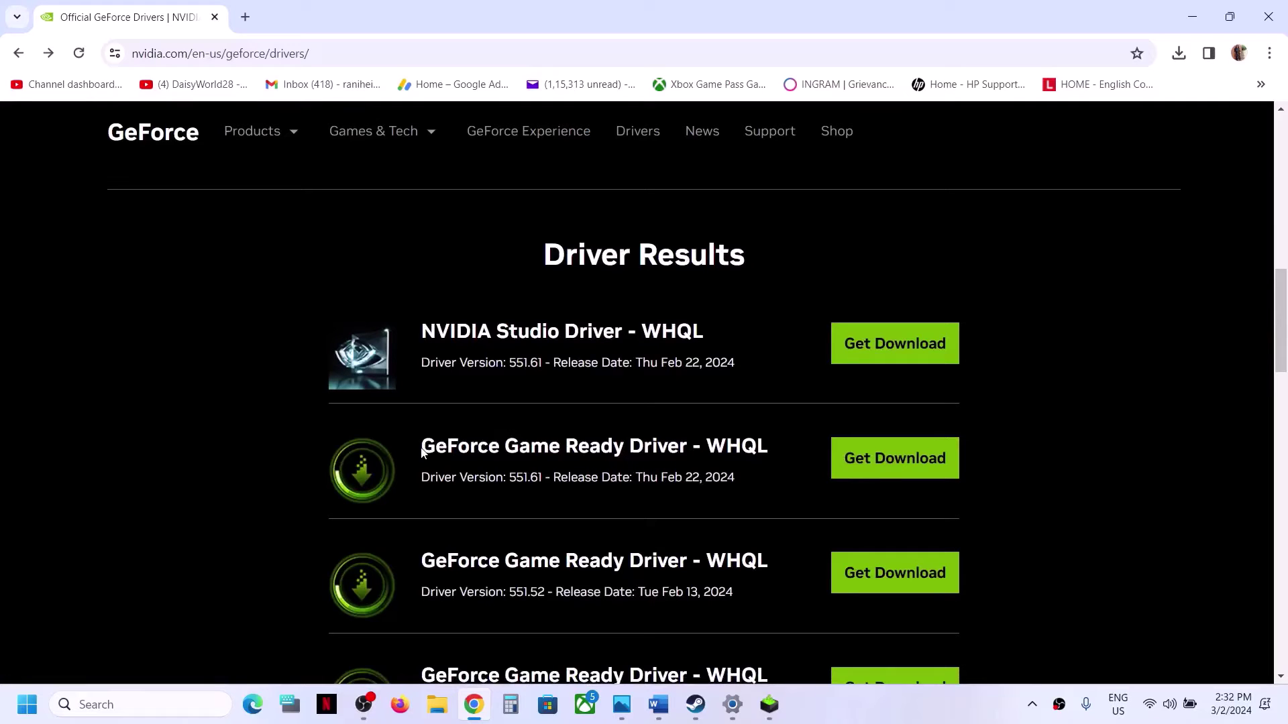
- Download the GeForce Game Ready Driver - WHQL version 551.61 and check the recent download history
{"action": "left_click_drag", "start_coordinate": [422, 451], "coordinate": [634, 448]}
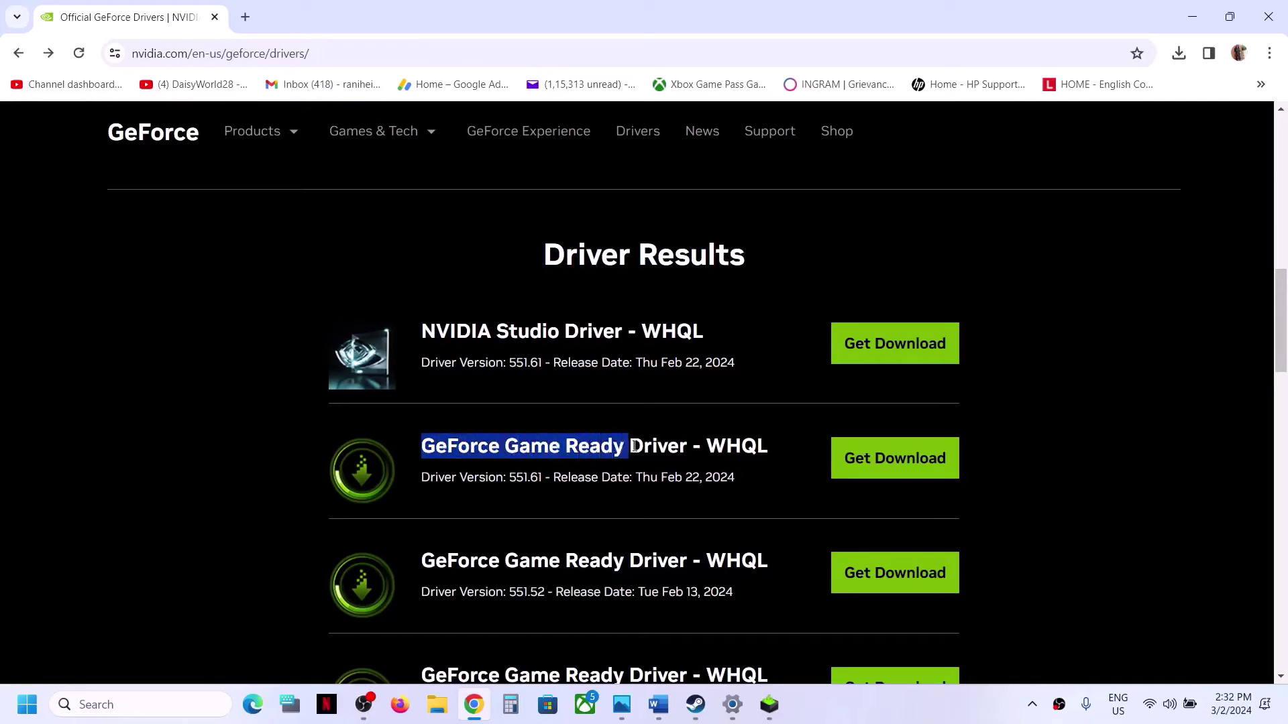
{"action": "left_click_drag", "start_coordinate": [505, 478], "coordinate": [544, 478]}
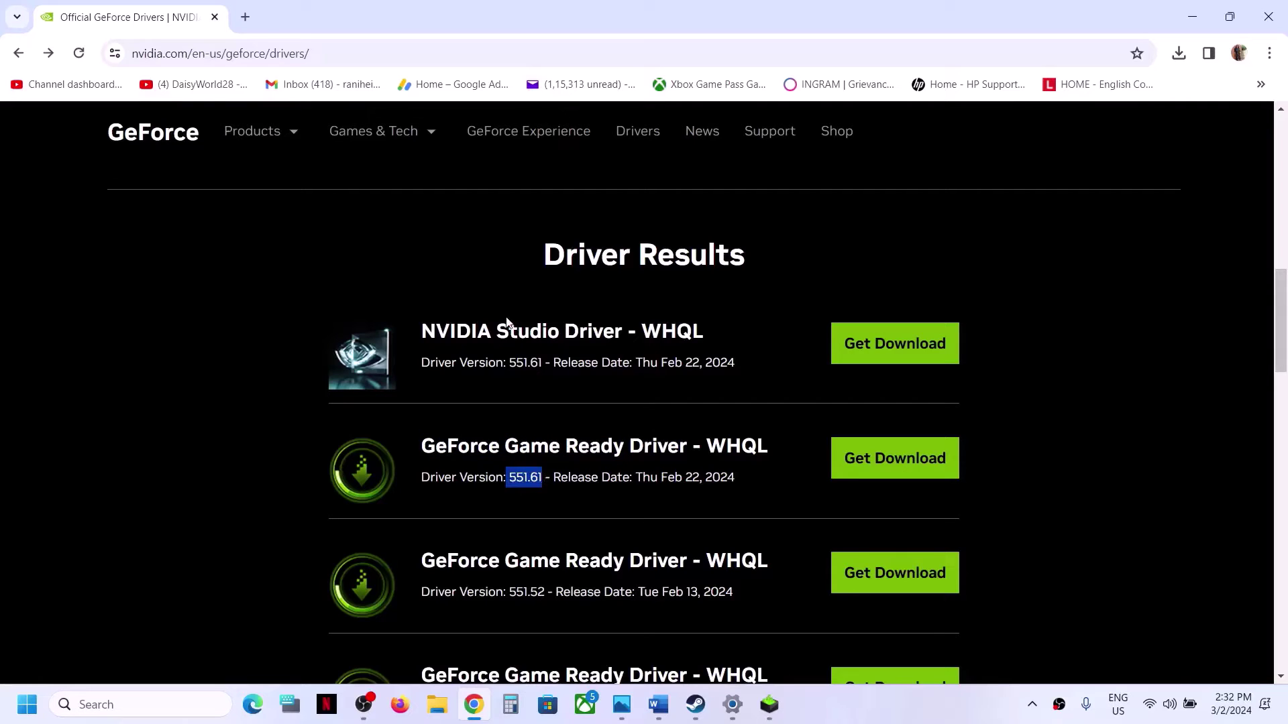
{"action": "left_click_drag", "start_coordinate": [507, 330], "coordinate": [561, 338]}
{"action": "left_click_drag", "start_coordinate": [436, 449], "coordinate": [653, 448]}
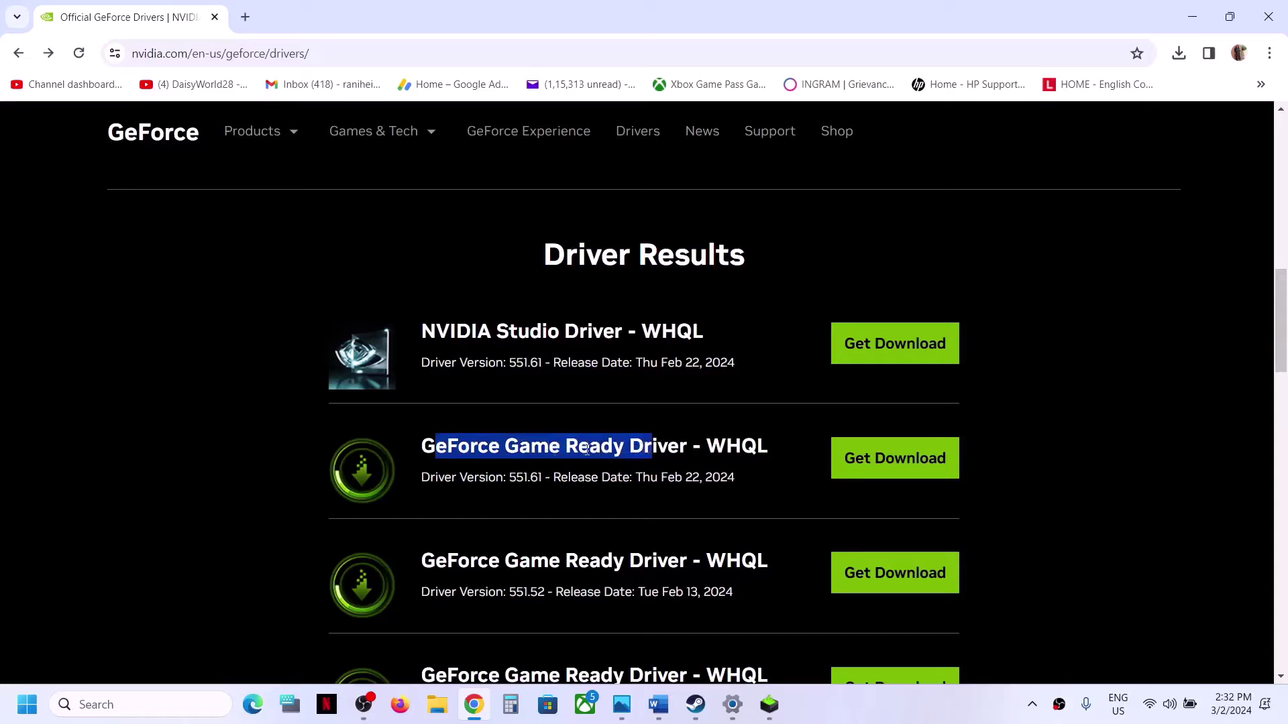
{"action": "left_click", "coordinate": [872, 463]}
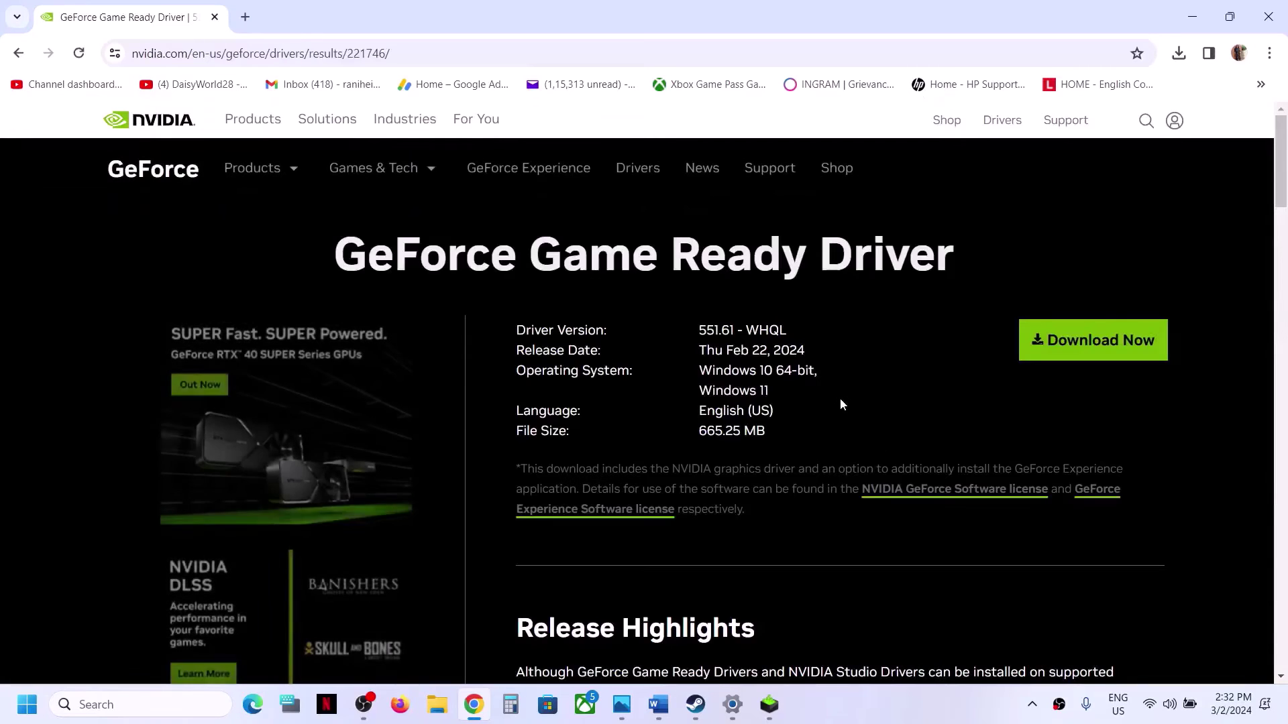
{"action": "left_click", "coordinate": [1088, 342]}
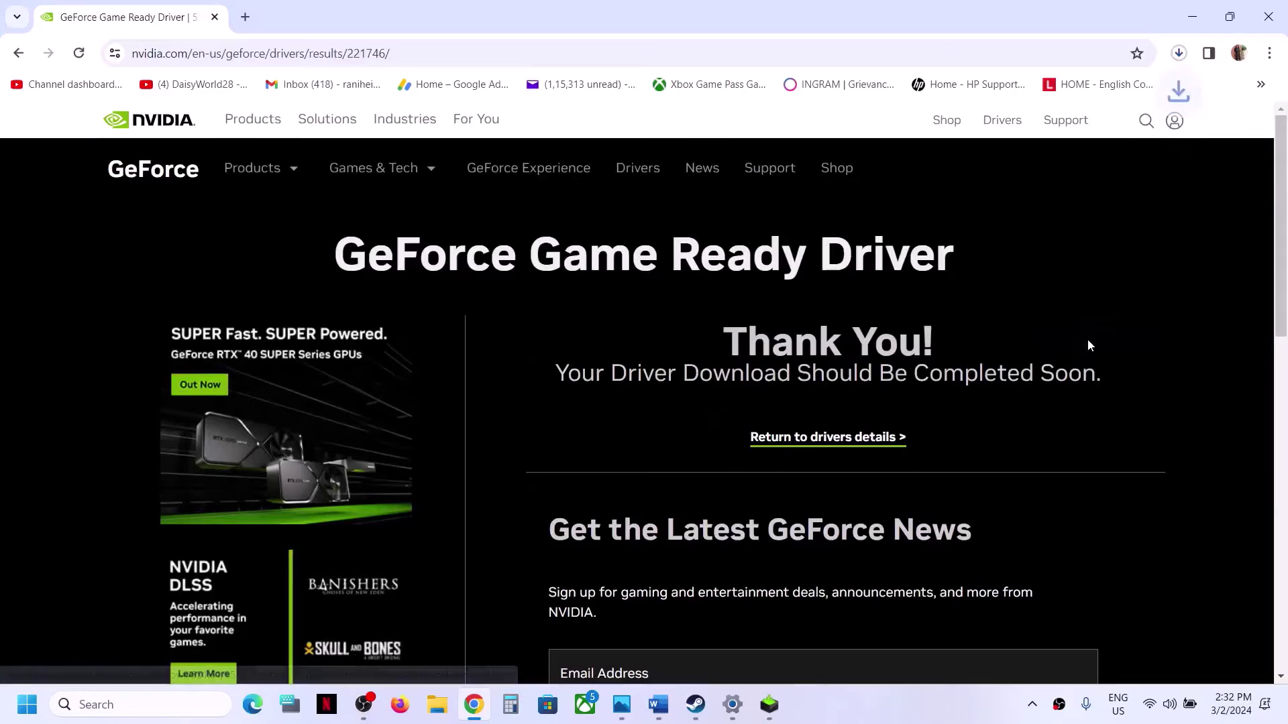
{"action": "left_click", "coordinate": [1180, 54]}
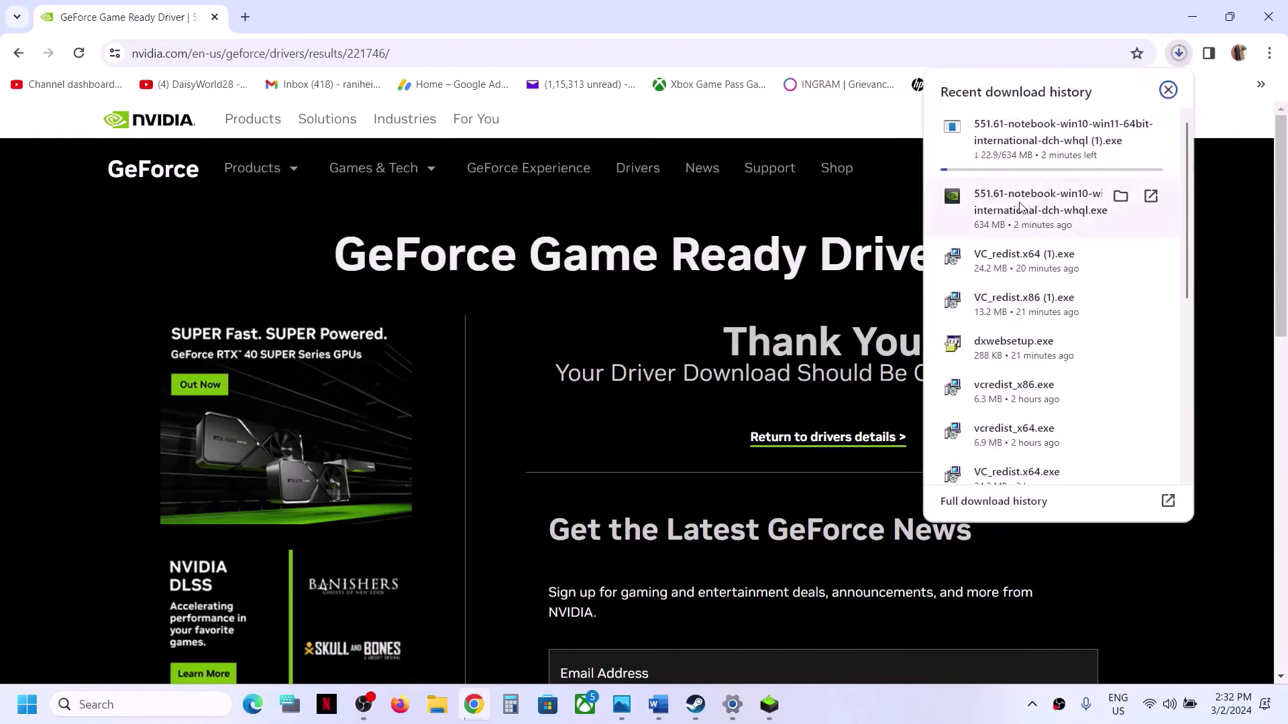
{"action": "left_click", "coordinate": [746, 294]}
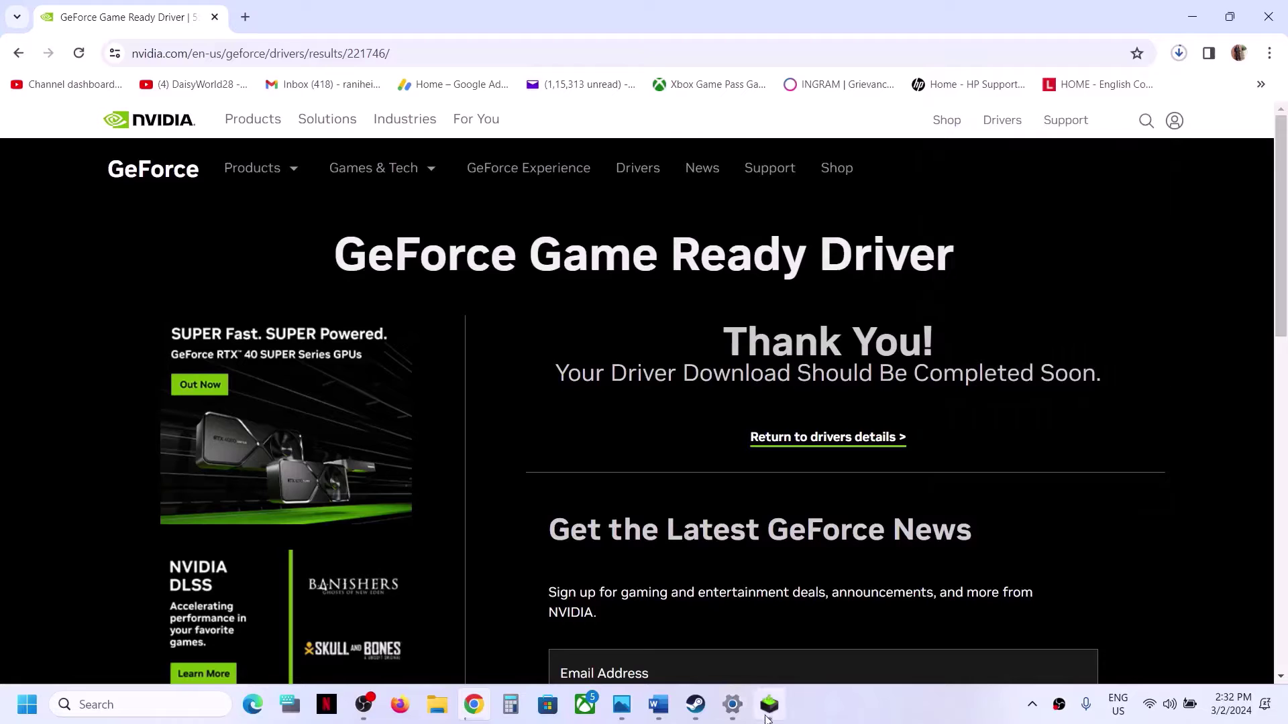
- In the NVIDIA Installer, accept the license agreement, choose Custom (Advanced), and start the driver installation with a clean installation enabled
{"action": "left_click", "coordinate": [768, 717]}
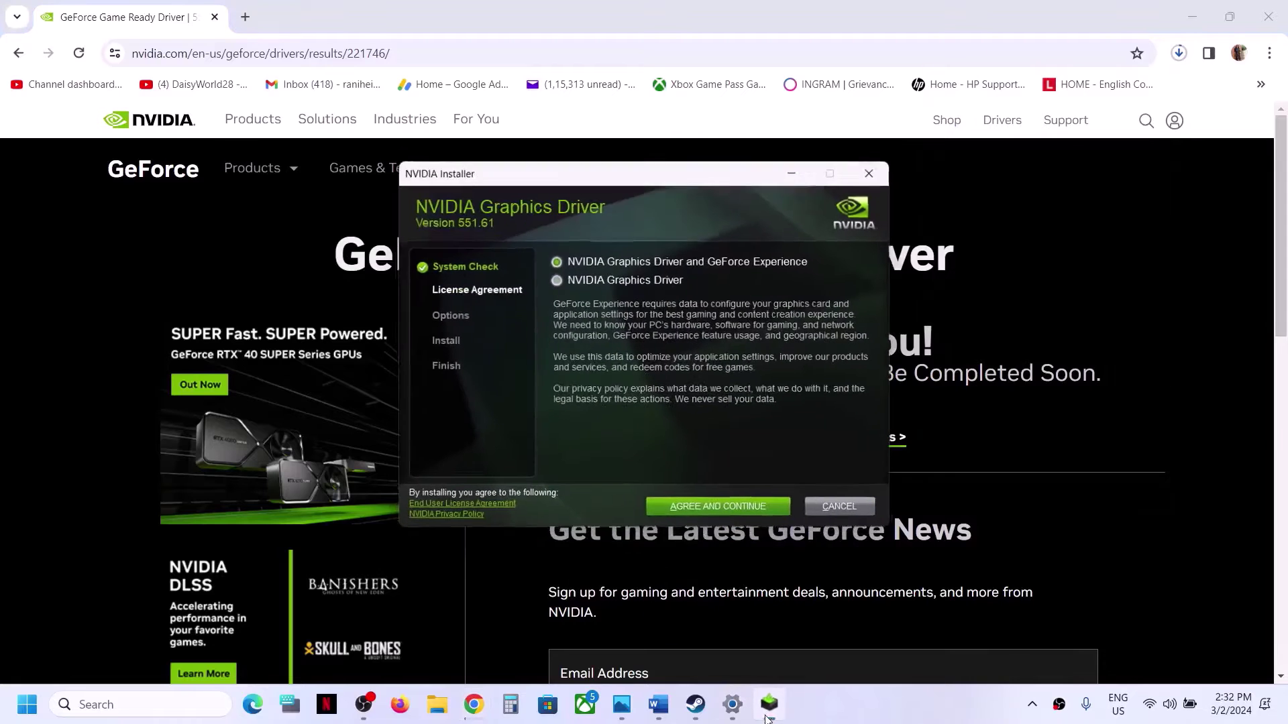
{"action": "left_click", "coordinate": [687, 506]}
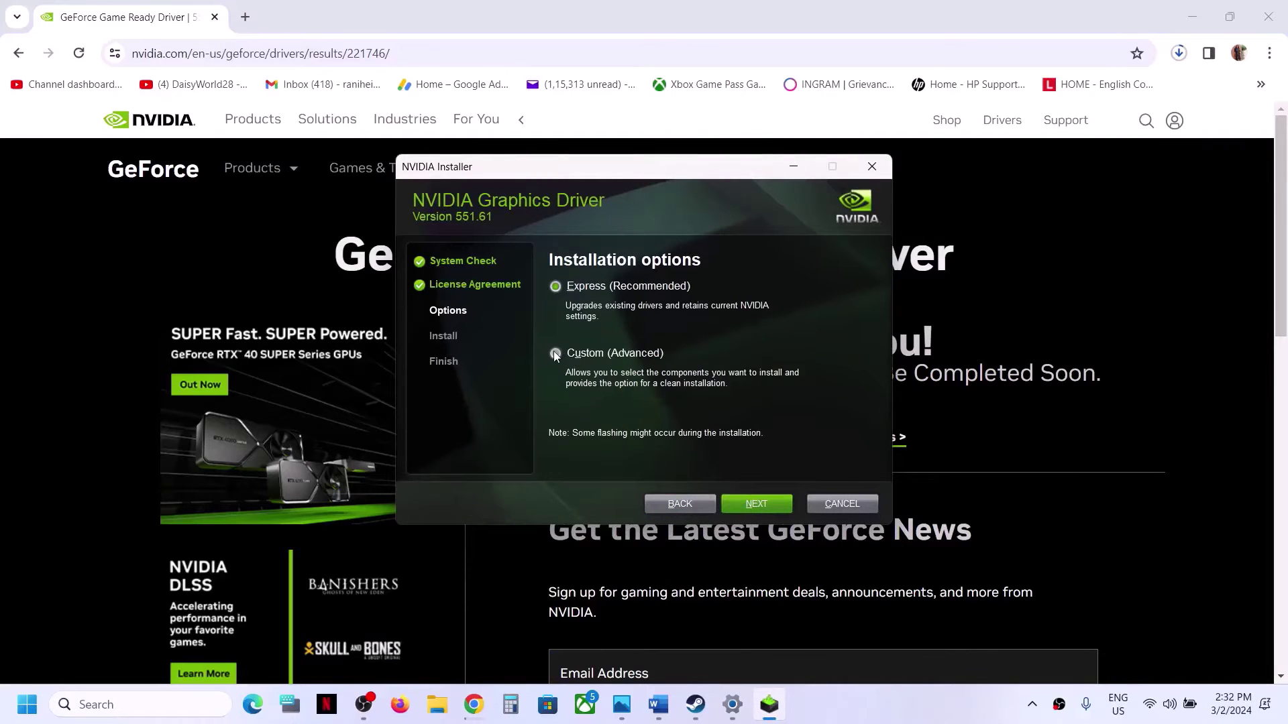
{"action": "left_click", "coordinate": [555, 353]}
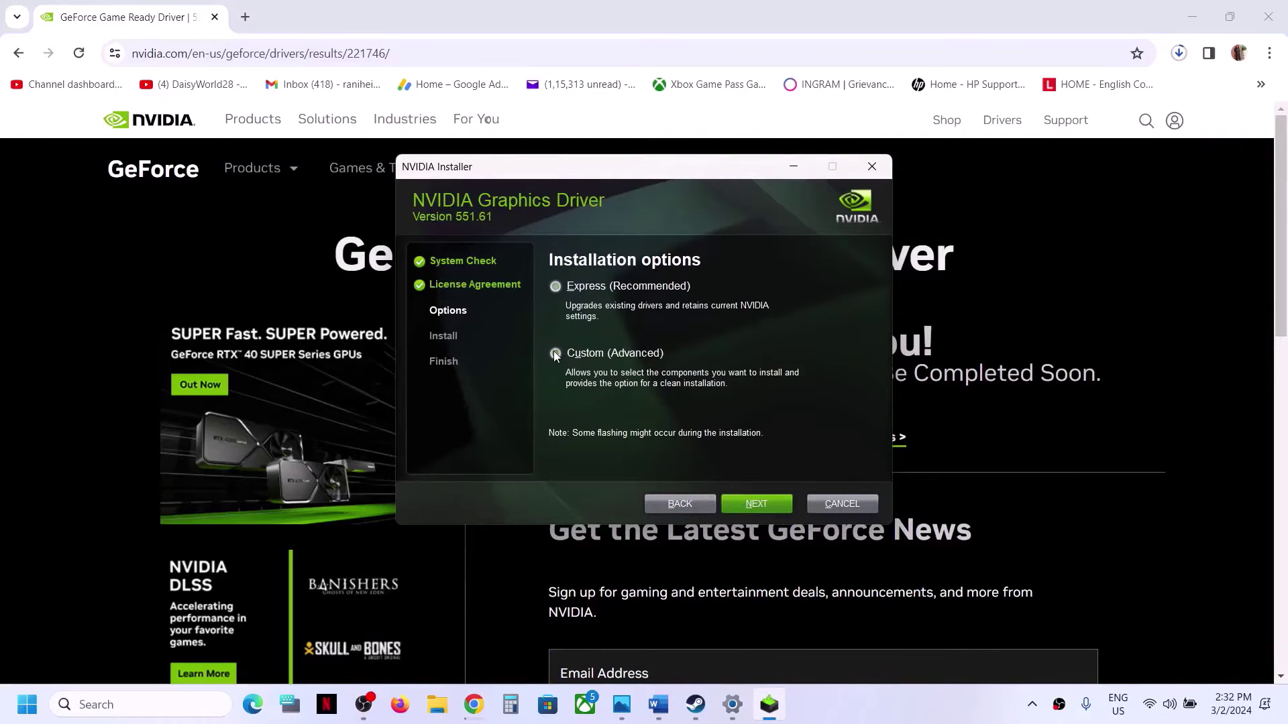
{"action": "left_click", "coordinate": [748, 507]}
{"action": "left_click", "coordinate": [556, 412]}
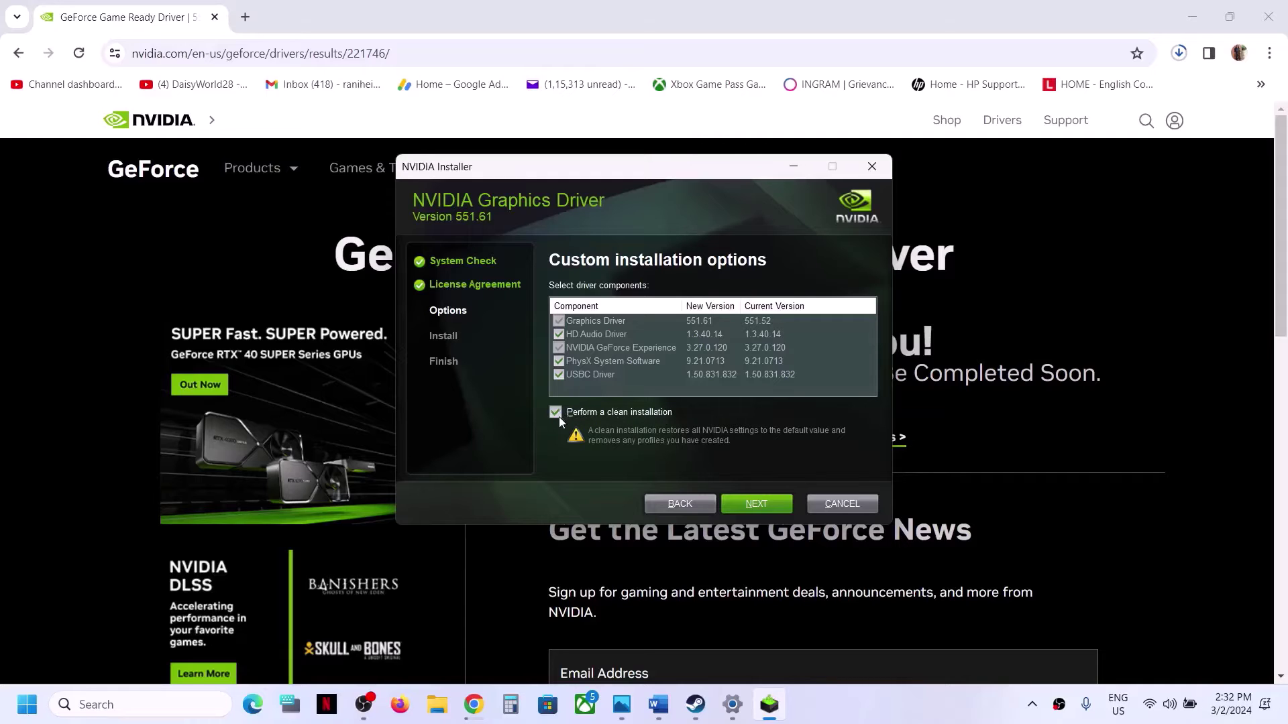
{"action": "left_click", "coordinate": [757, 504]}
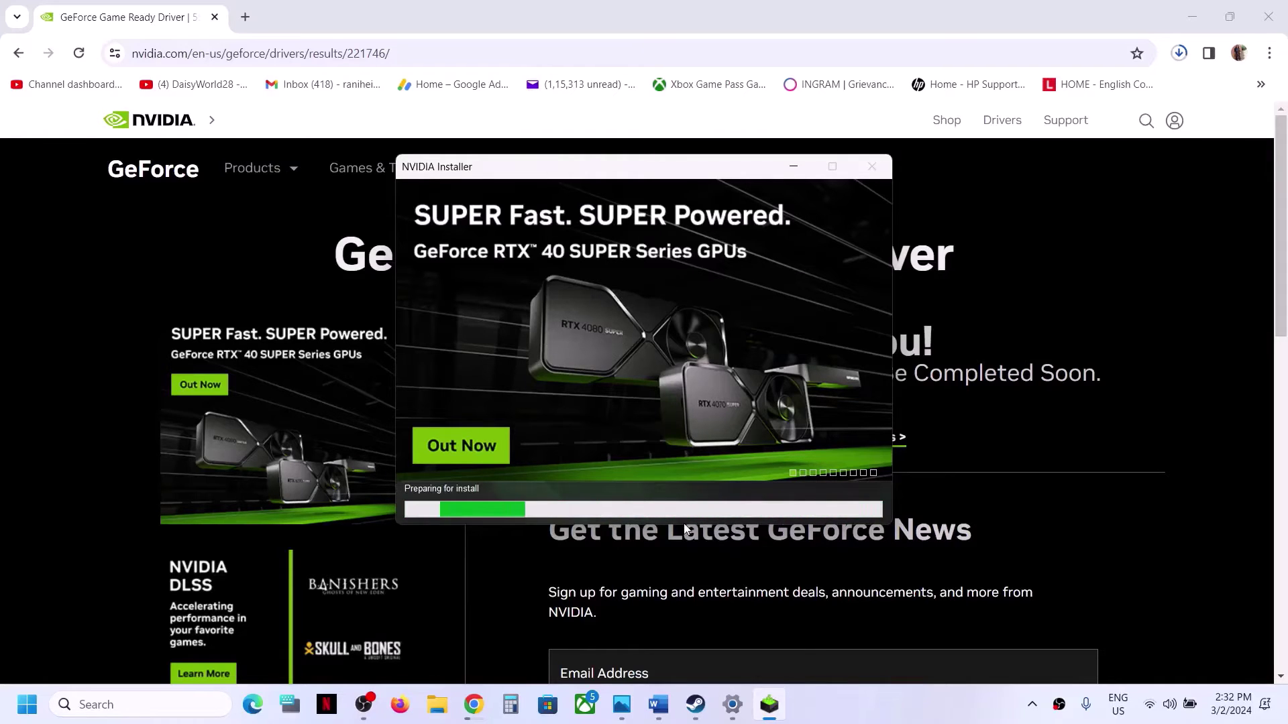
{"action": "left_click", "coordinate": [880, 707]}
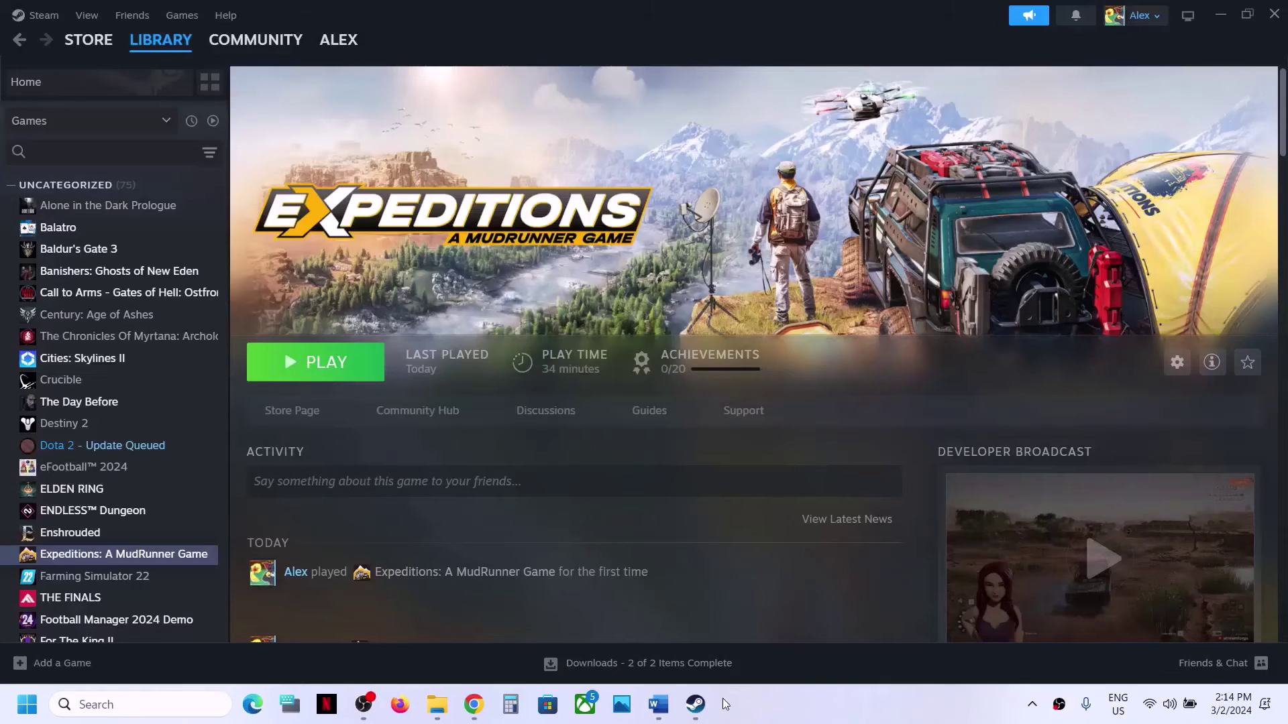
- Review Step 11 in the Word document on running the game on the dedicated graphics card
{"action": "left_click", "coordinate": [658, 705]}
{"action": "scroll", "coordinate": [504, 469], "scroll_direction": "down", "scroll_amount": 5}
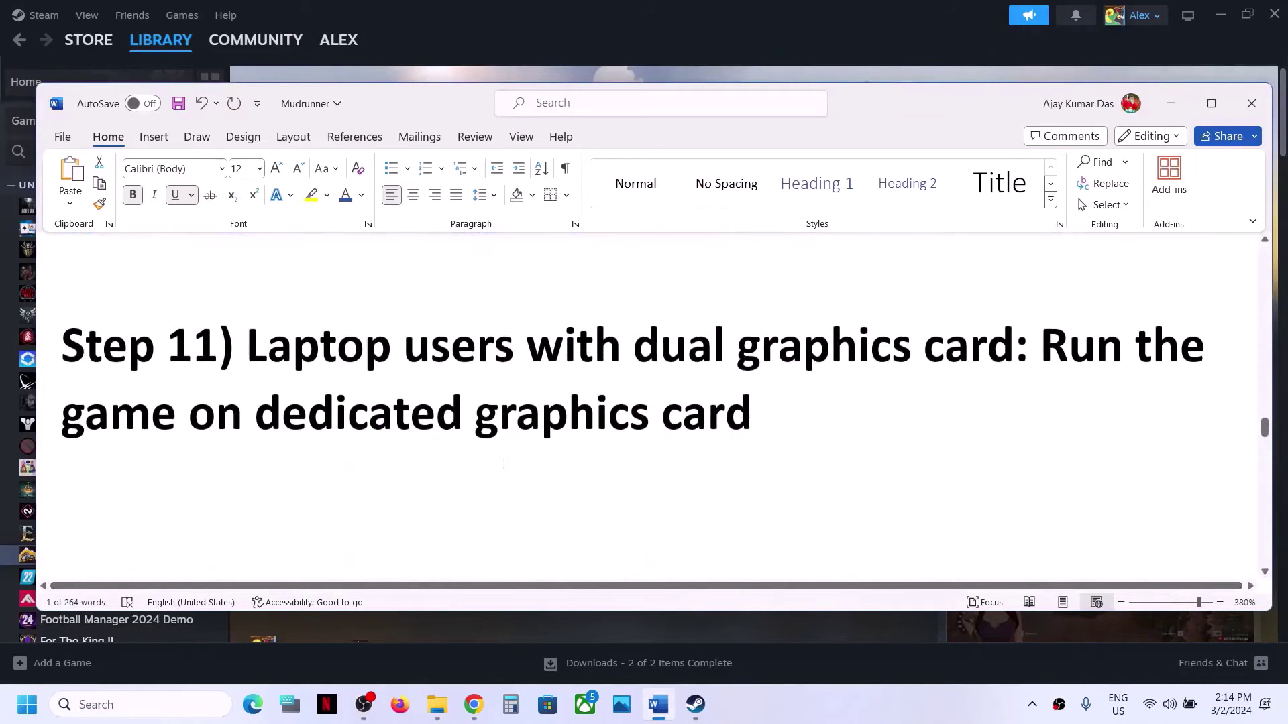
{"action": "left_click_drag", "start_coordinate": [250, 343], "coordinate": [895, 406]}
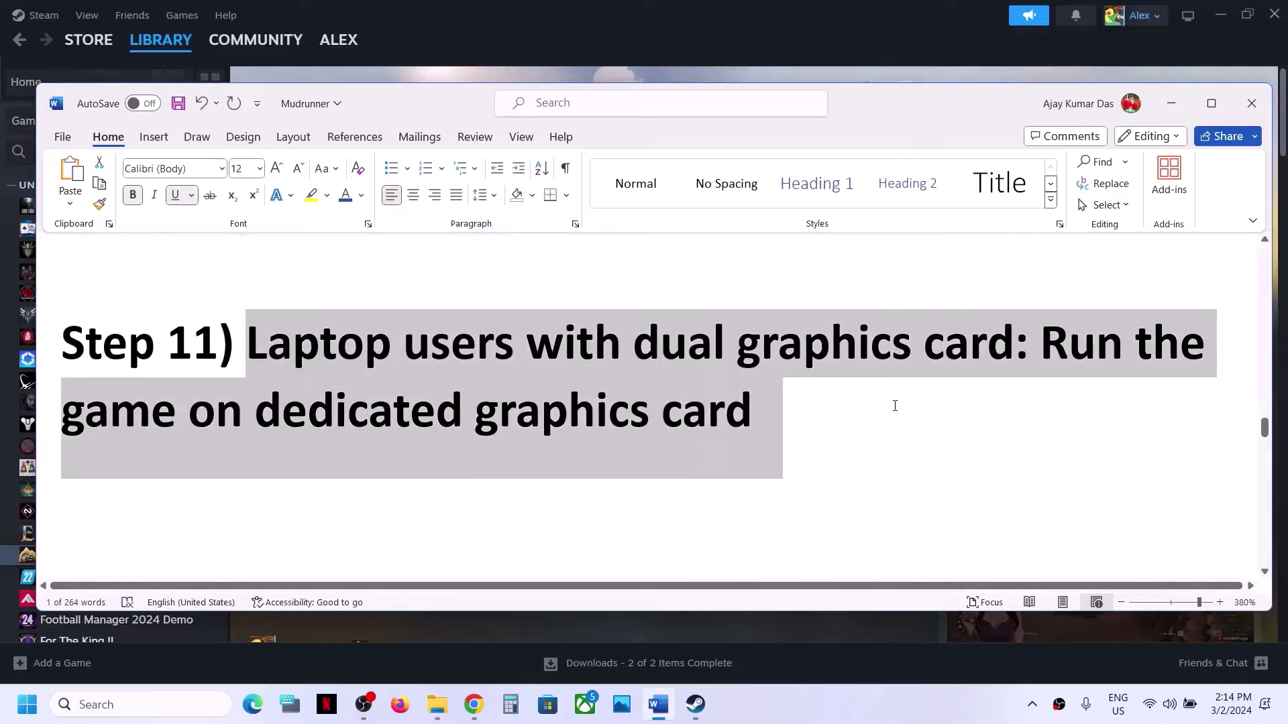
{"action": "triple_click", "coordinate": [566, 424]}
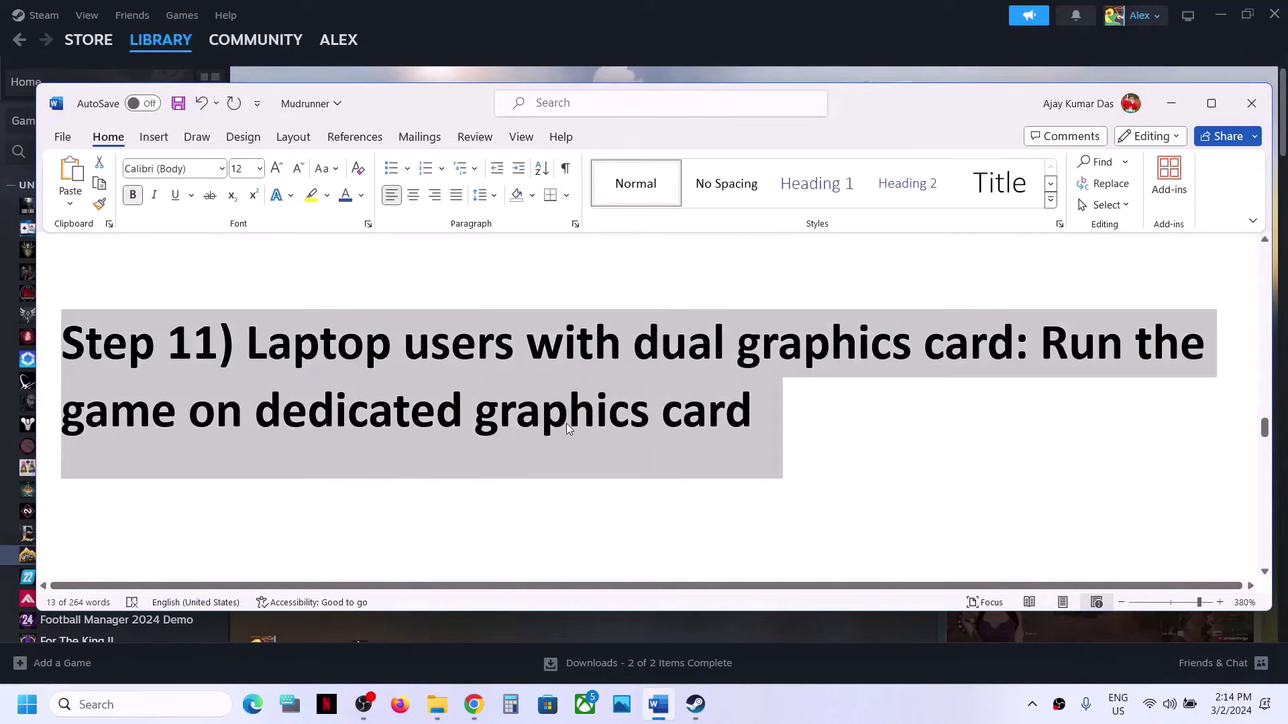
{"action": "double_click", "coordinate": [566, 424]}
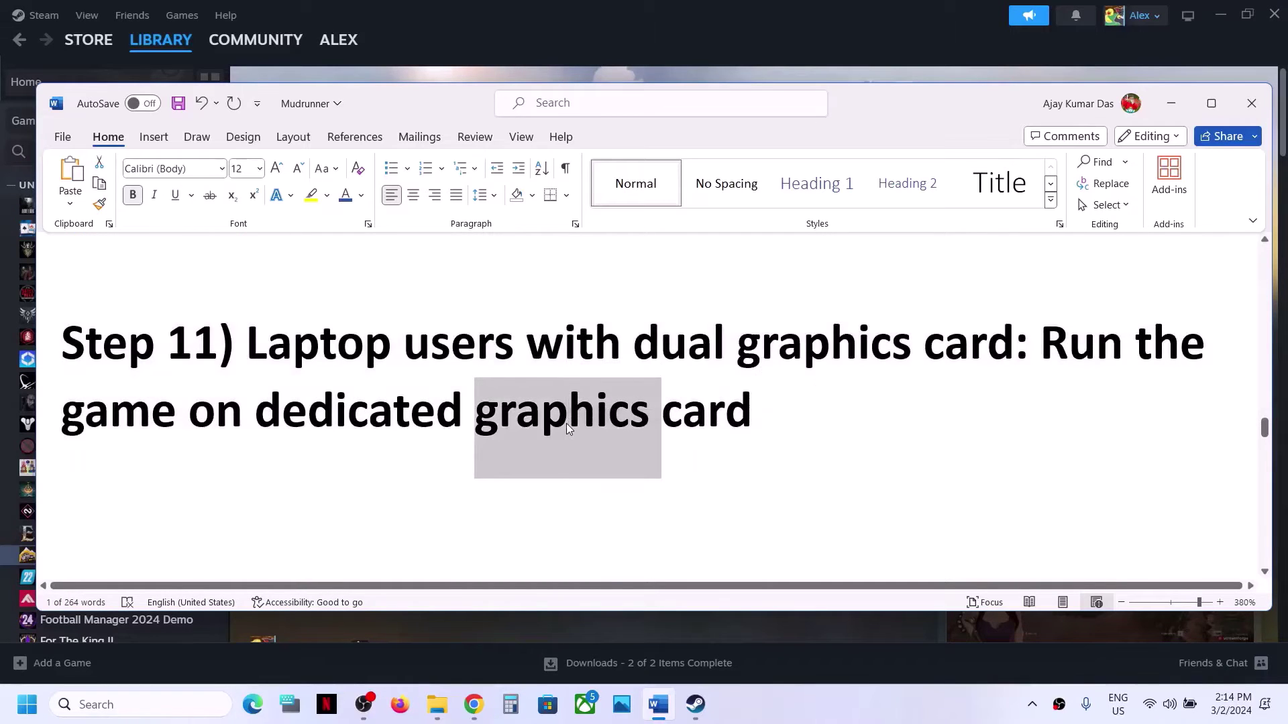
- Search Windows for graphics and open the Graphics settings
{"action": "left_click", "coordinate": [190, 704]}
{"action": "type", "text": "graphics"}
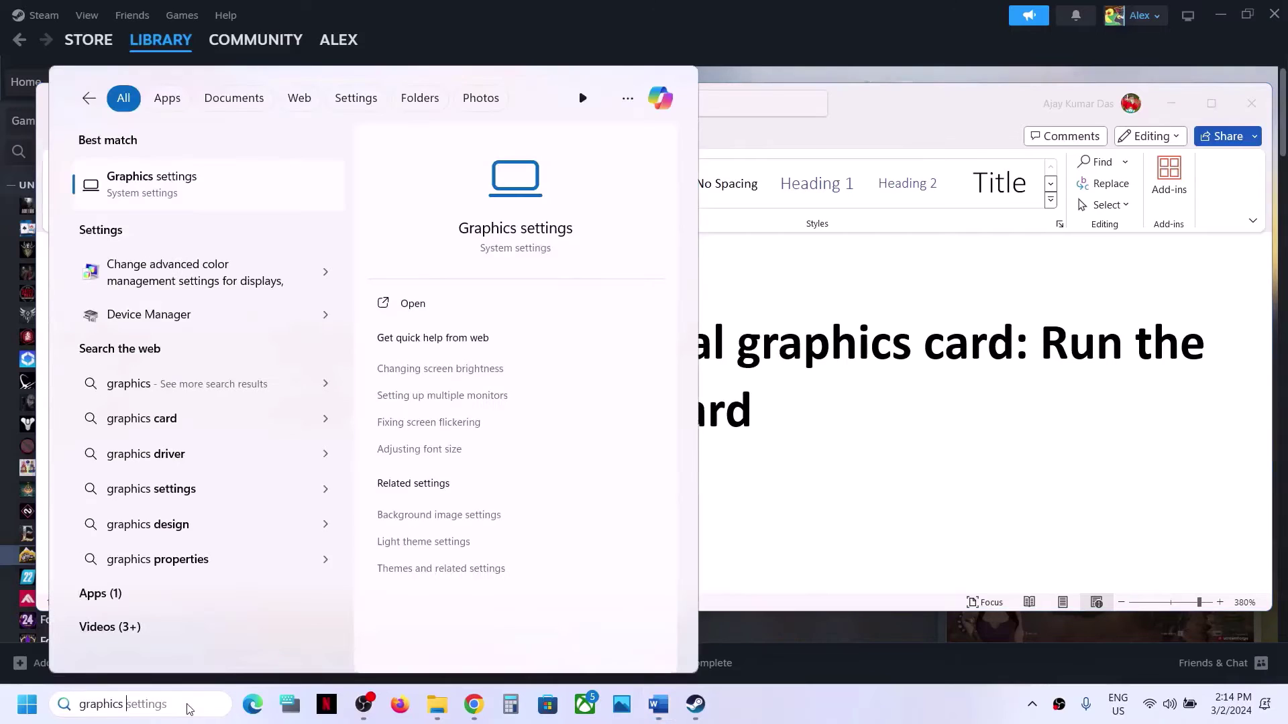
{"action": "left_click", "coordinate": [149, 195]}
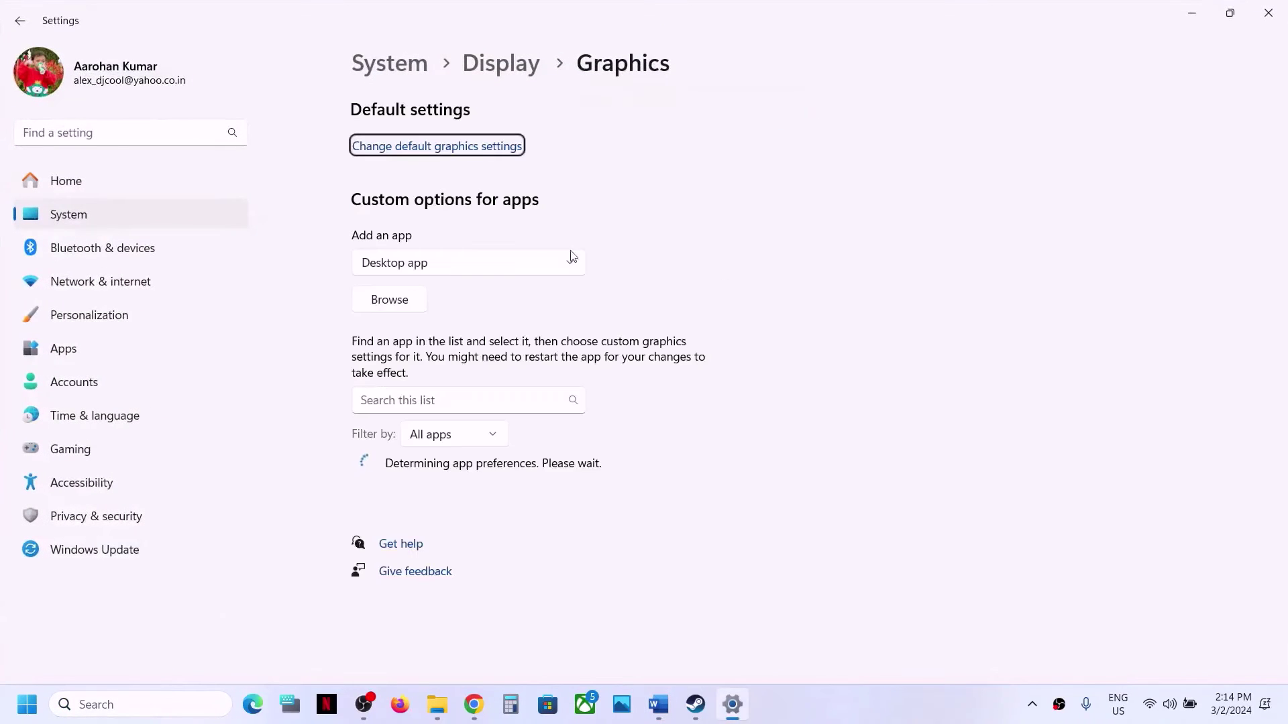
- Add the Expeditions application from the Expeditions A MudRunner Game\Sources\Bin folder to the custom graphics options for apps
{"action": "left_click", "coordinate": [414, 306]}
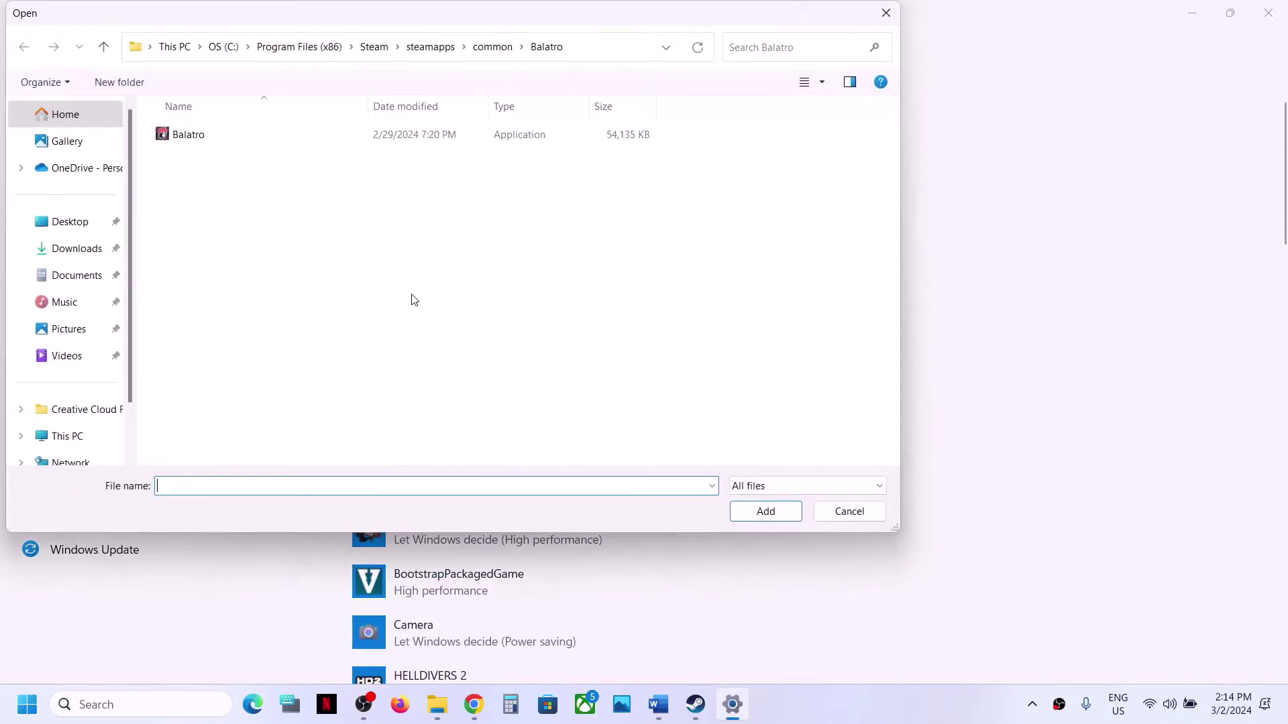
{"action": "left_click", "coordinate": [492, 46]}
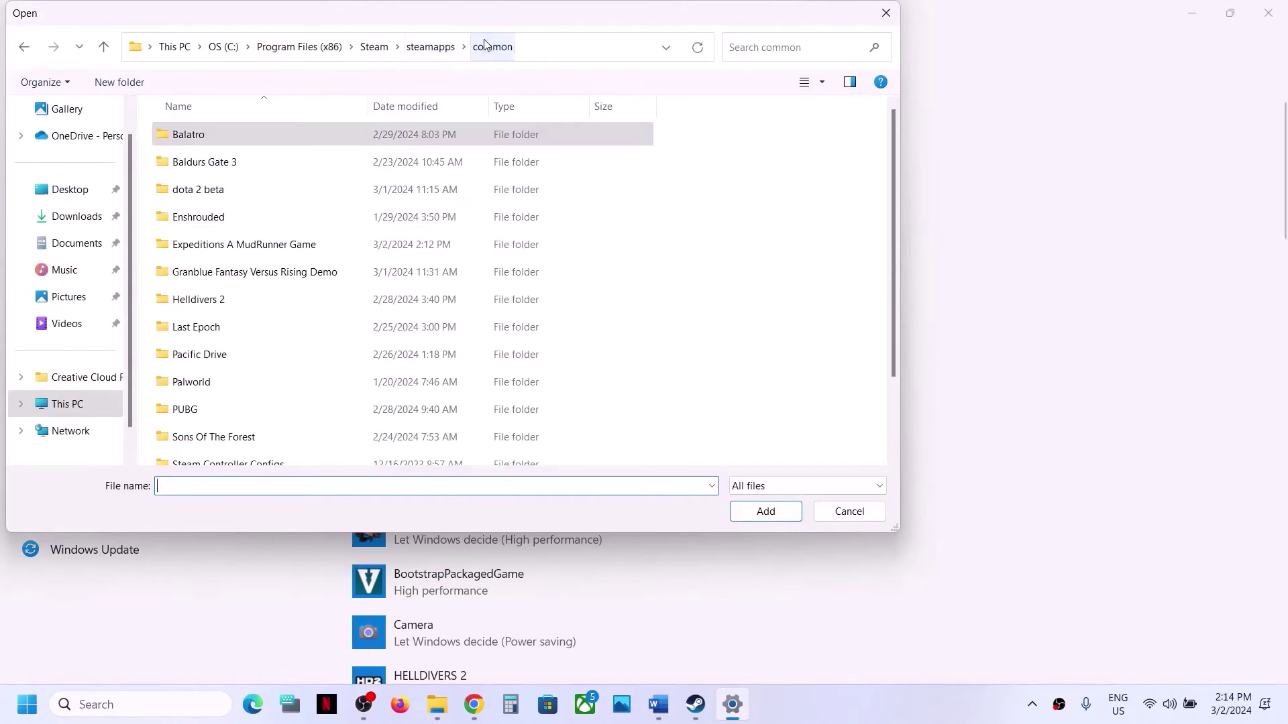
{"action": "double_click", "coordinate": [261, 245]}
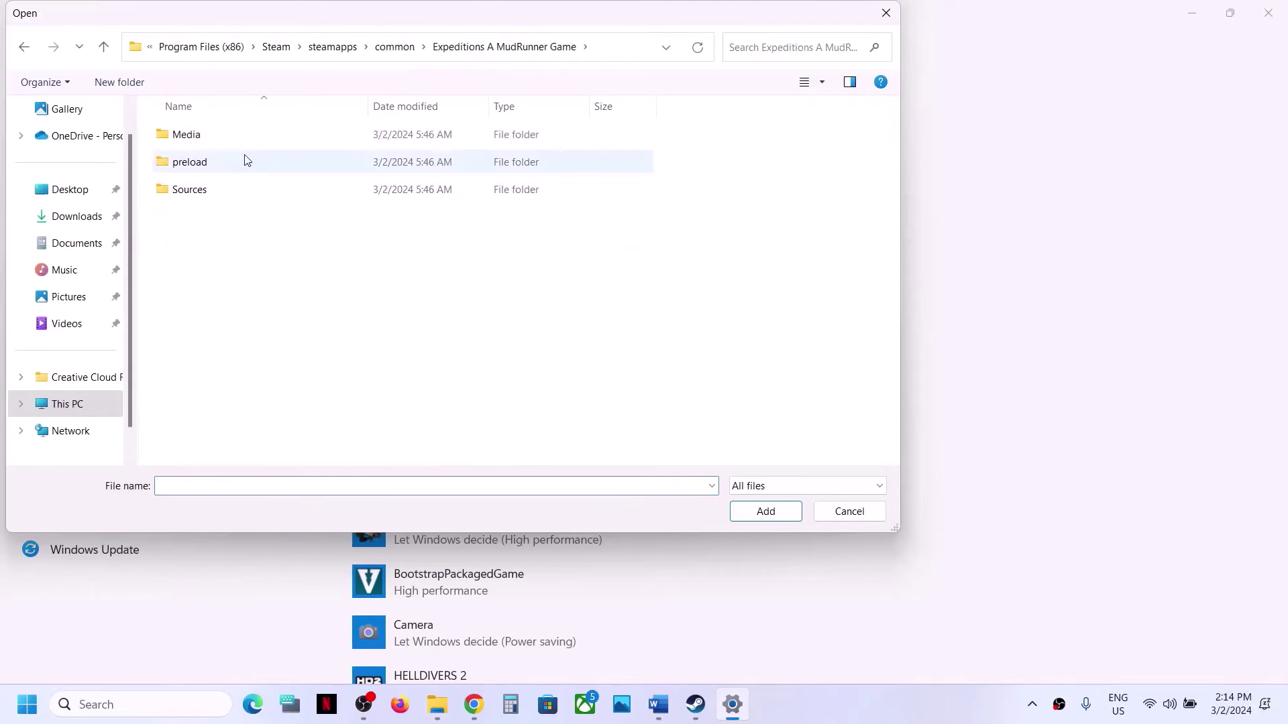
{"action": "left_click", "coordinate": [211, 193]}
{"action": "double_click", "coordinate": [211, 193]}
{"action": "double_click", "coordinate": [210, 141]}
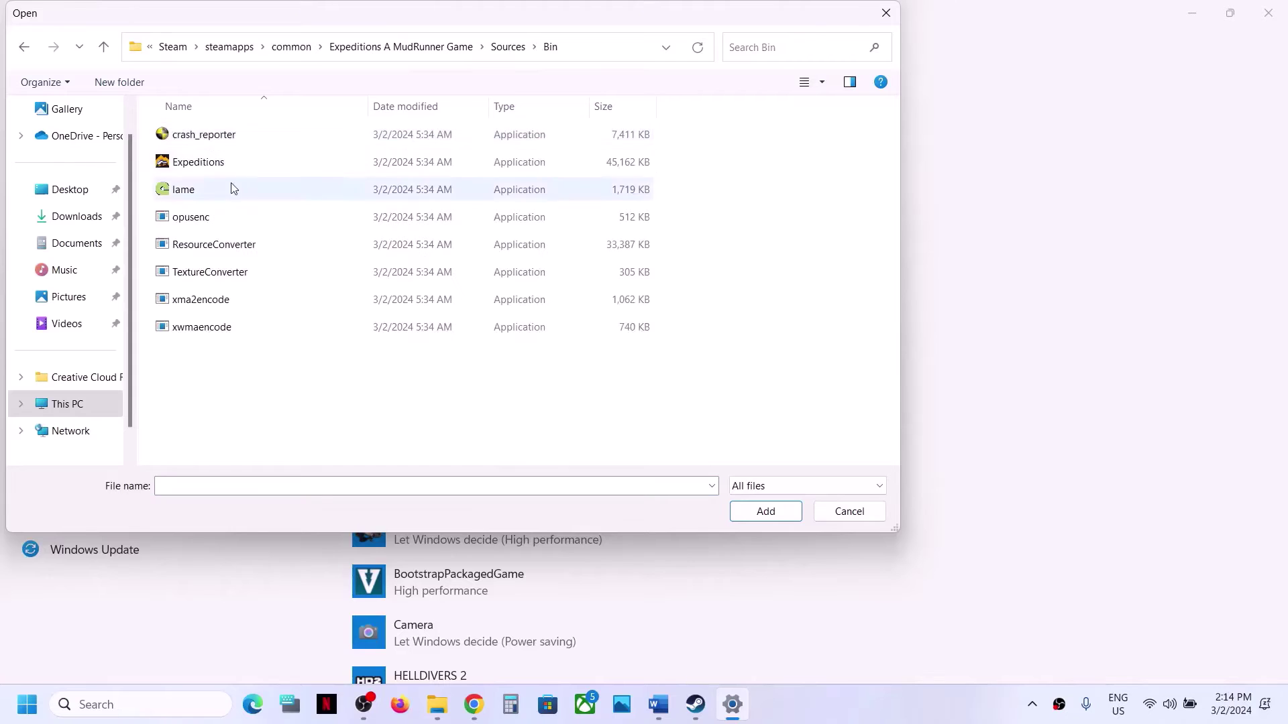
{"action": "left_click", "coordinate": [207, 168]}
{"action": "left_click", "coordinate": [766, 511]}
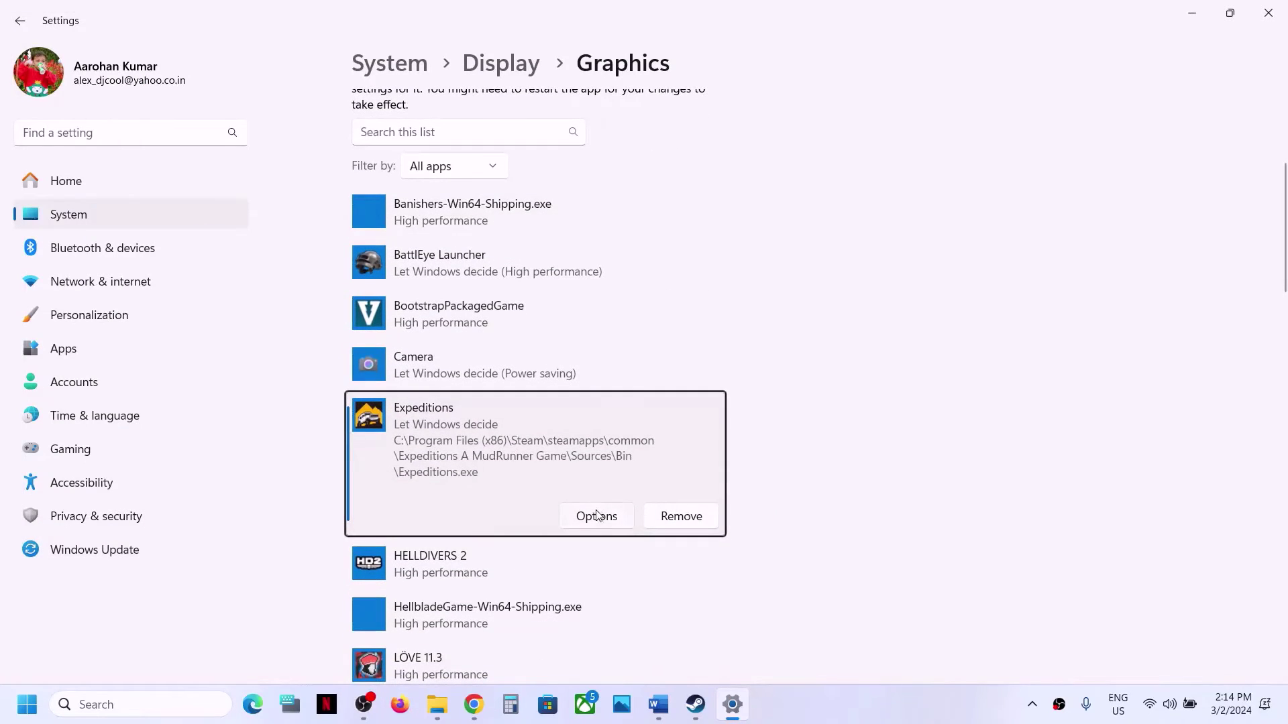
- Set the graphics preference for Expeditions to High performance, save it, and close Settings
{"action": "left_click", "coordinate": [596, 516]}
{"action": "left_click", "coordinate": [548, 345]}
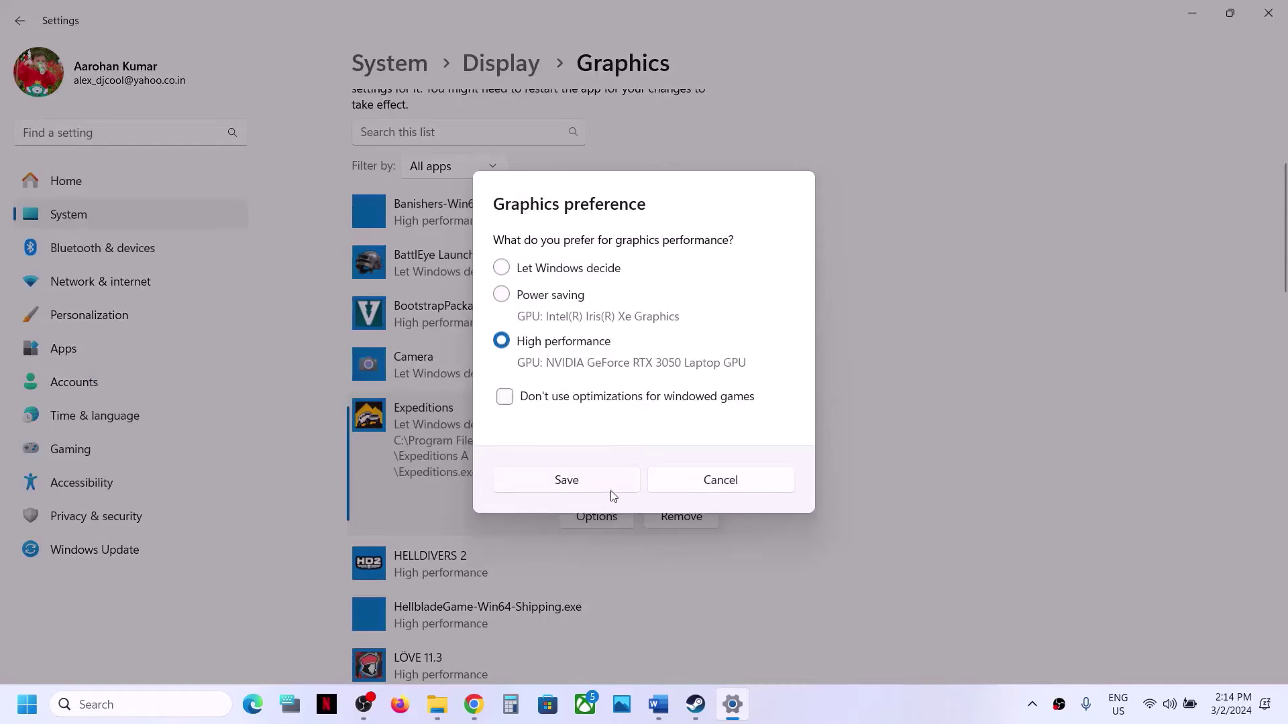
{"action": "left_click", "coordinate": [603, 494]}
{"action": "left_click", "coordinate": [1276, 18]}
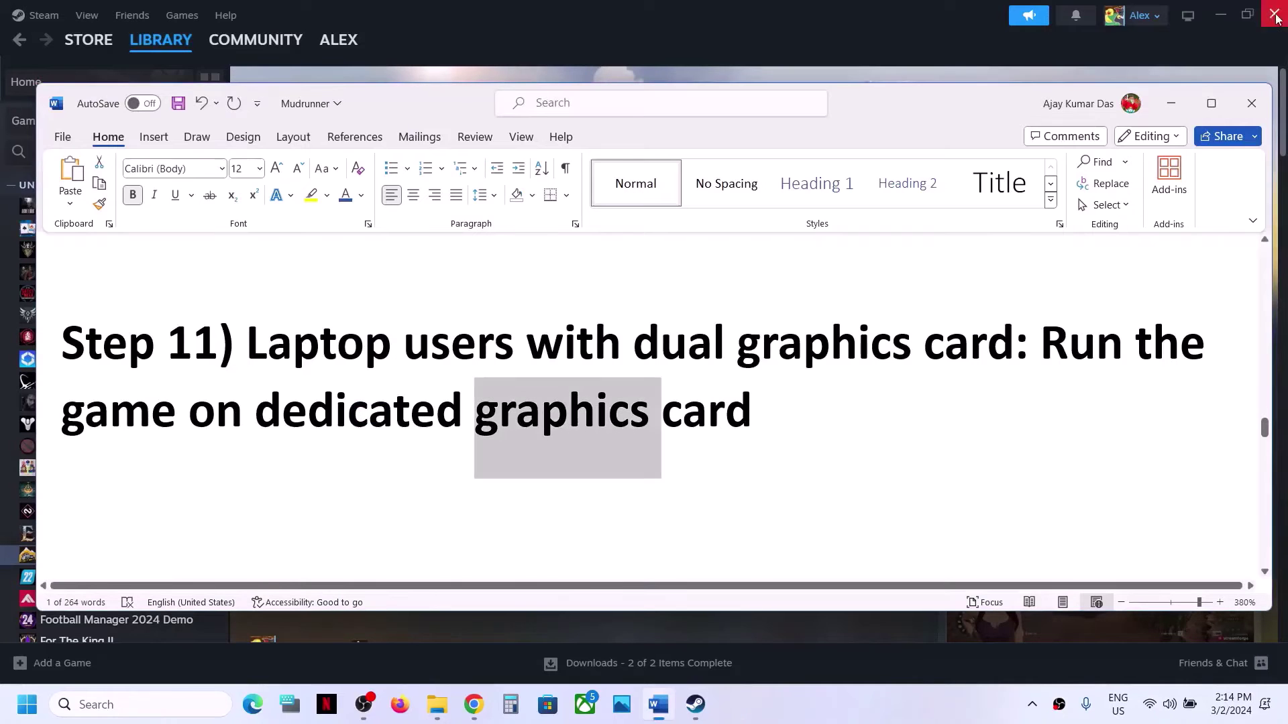
- Go to Step 12 on virtual memory in the Word document and open the advanced system settings it names
{"action": "scroll", "coordinate": [671, 379], "scroll_direction": "down", "scroll_amount": 5}
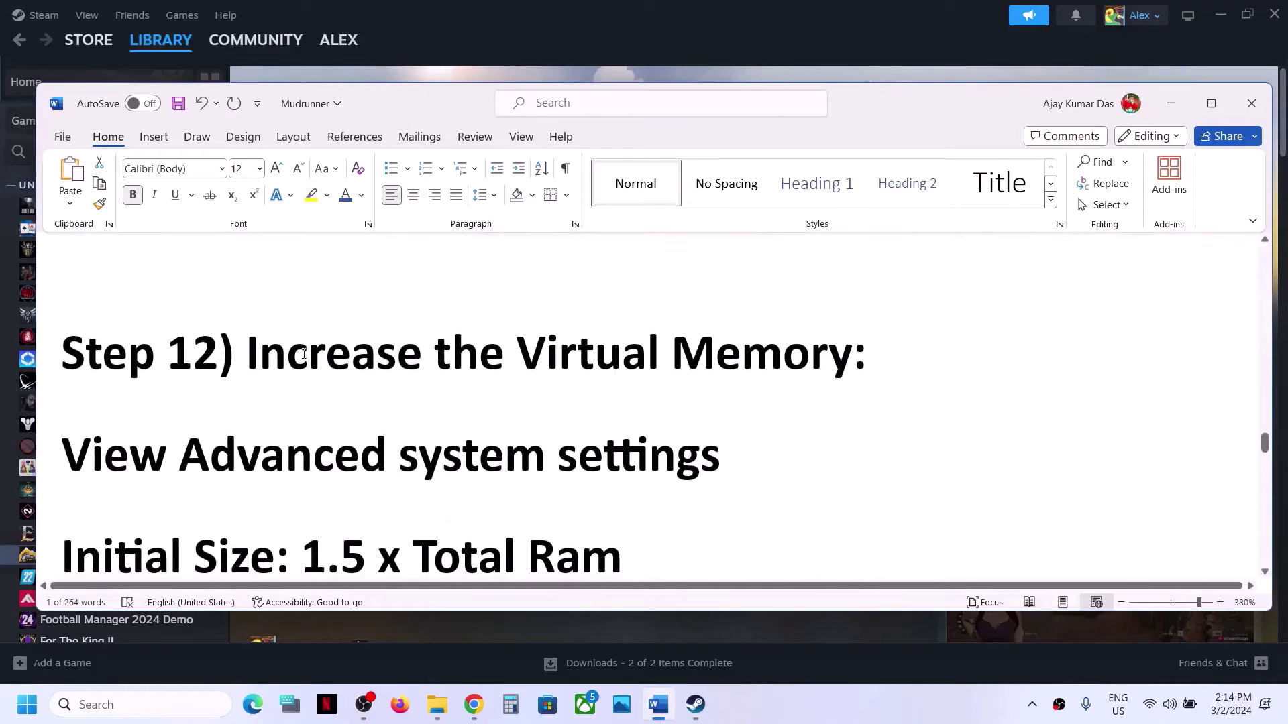
{"action": "left_click_drag", "start_coordinate": [419, 378], "coordinate": [622, 376]}
{"action": "left_click", "coordinate": [970, 723]}
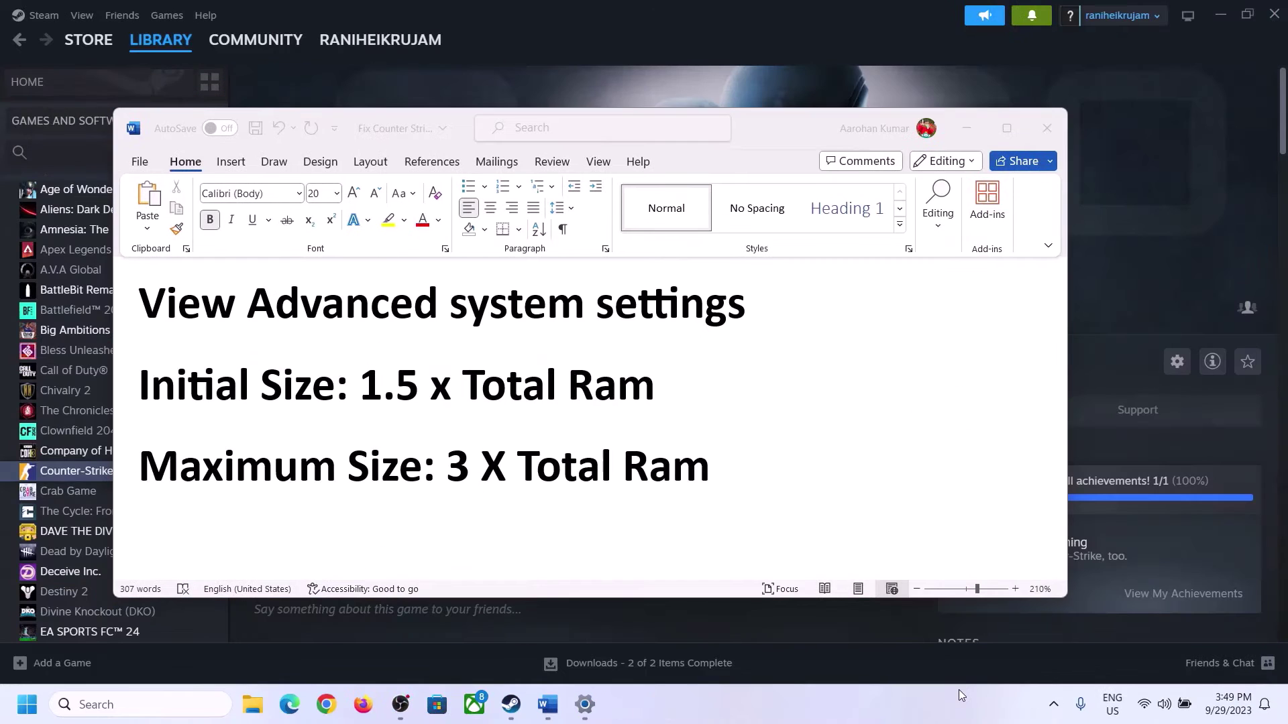
{"action": "left_click", "coordinate": [238, 300]}
{"action": "left_click_drag", "start_coordinate": [138, 301], "coordinate": [704, 324]}
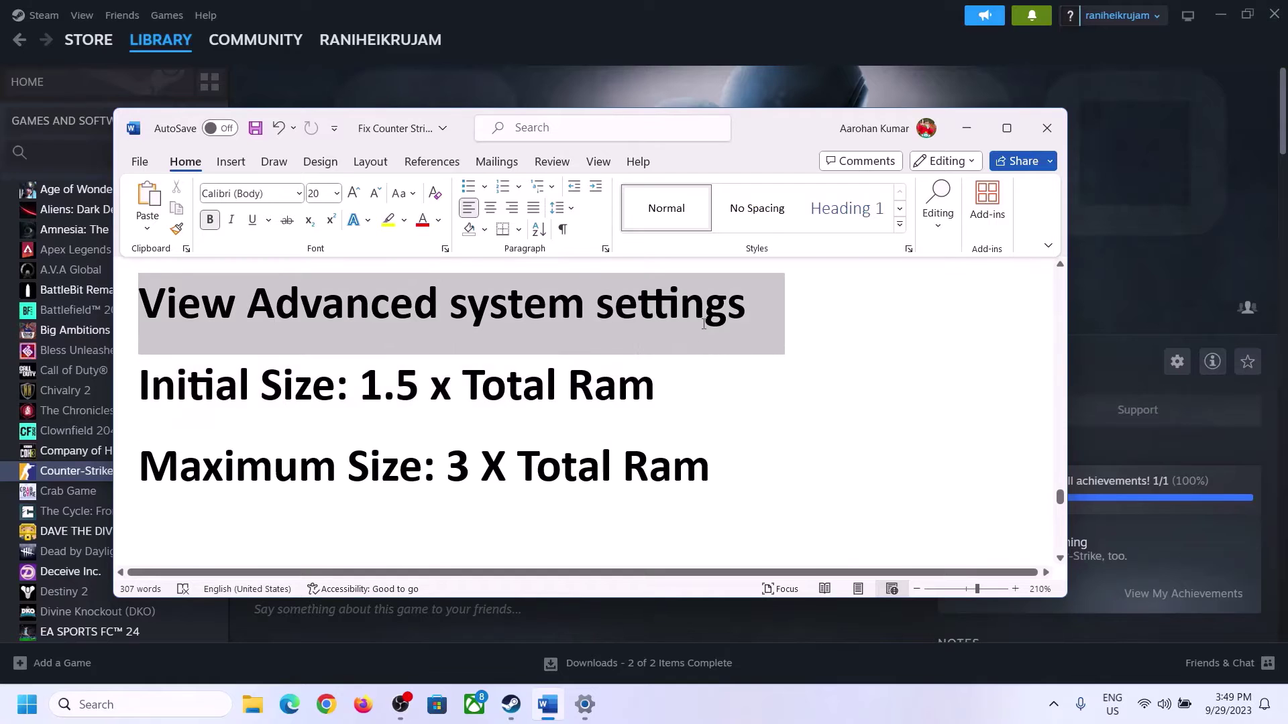
{"action": "left_click", "coordinate": [153, 705]}
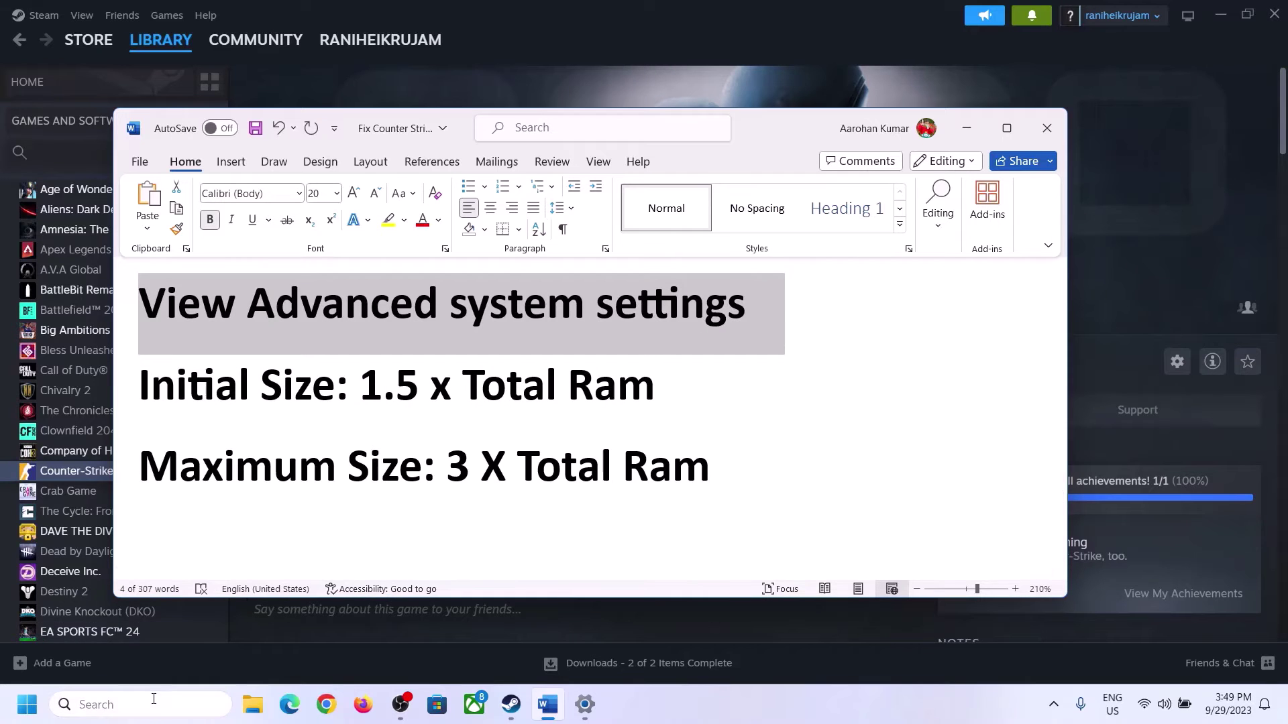
{"action": "type", "text": "Advanced system settings"}
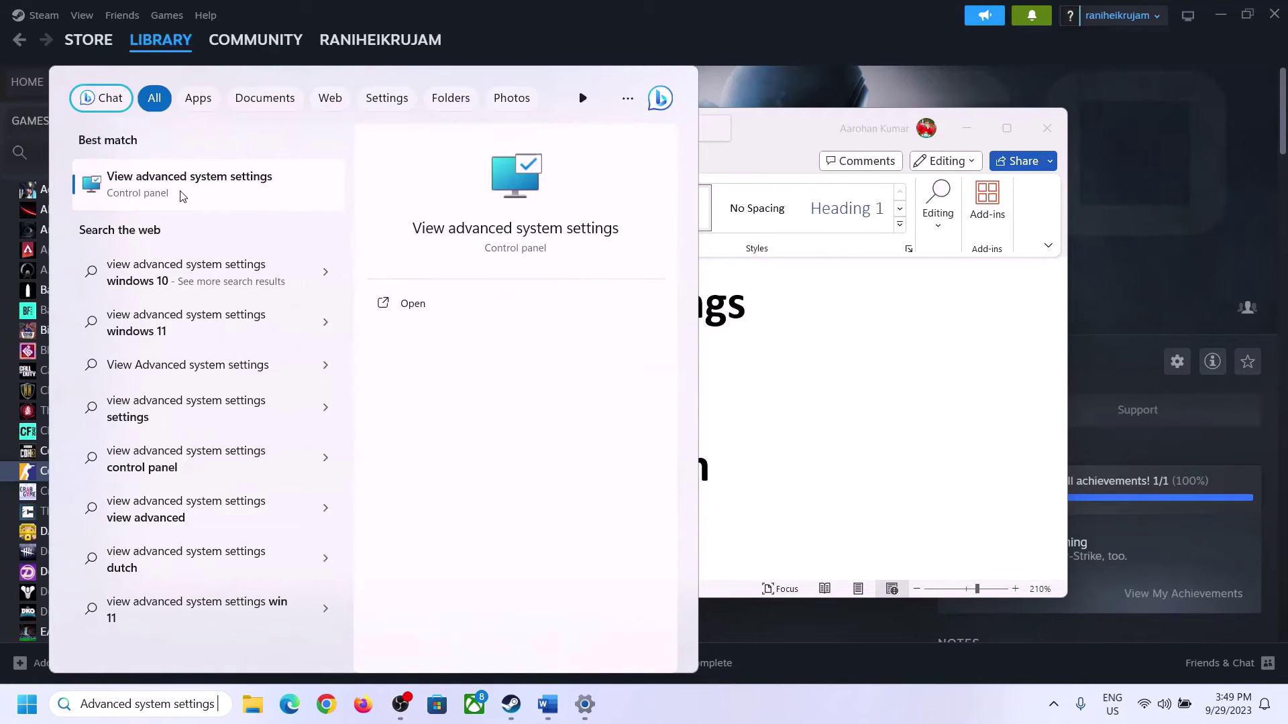
{"action": "left_click", "coordinate": [181, 195]}
{"action": "left_click_drag", "start_coordinate": [264, 126], "coordinate": [575, 231]}
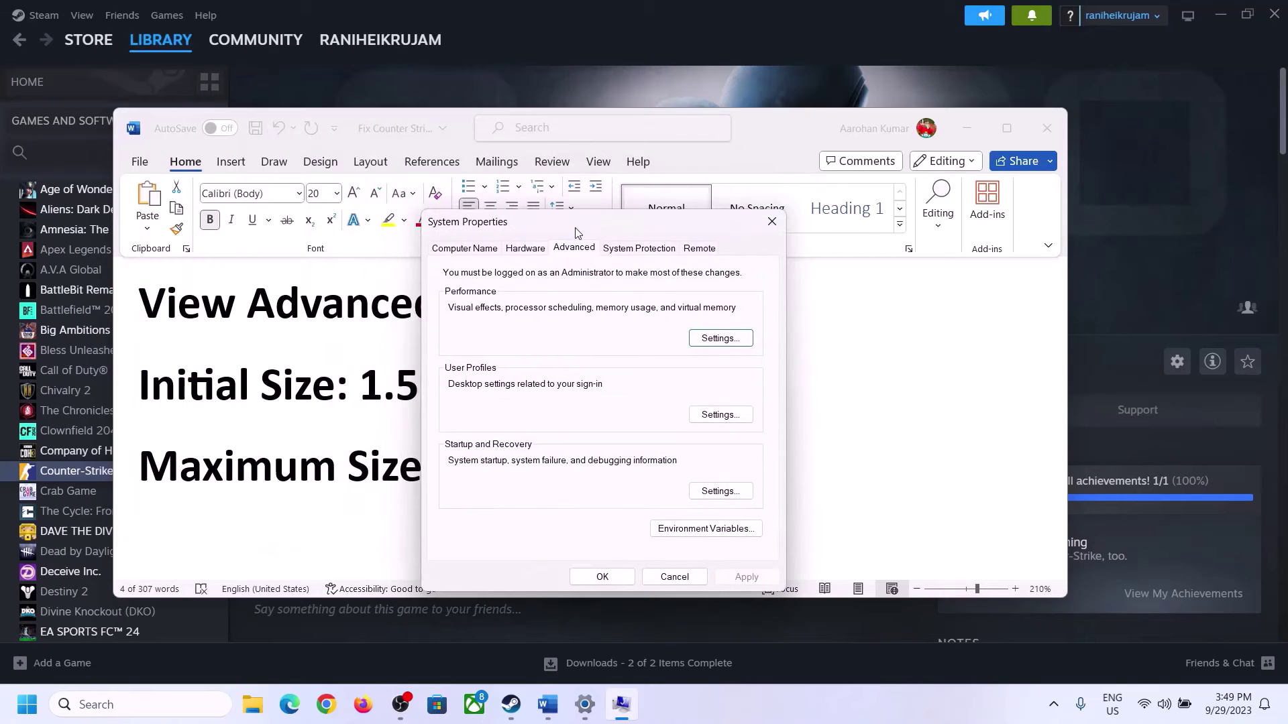
- In the Virtual Memory settings, turn off automatic paging file management and choose Custom size for drive C:
{"action": "left_click", "coordinate": [721, 340]}
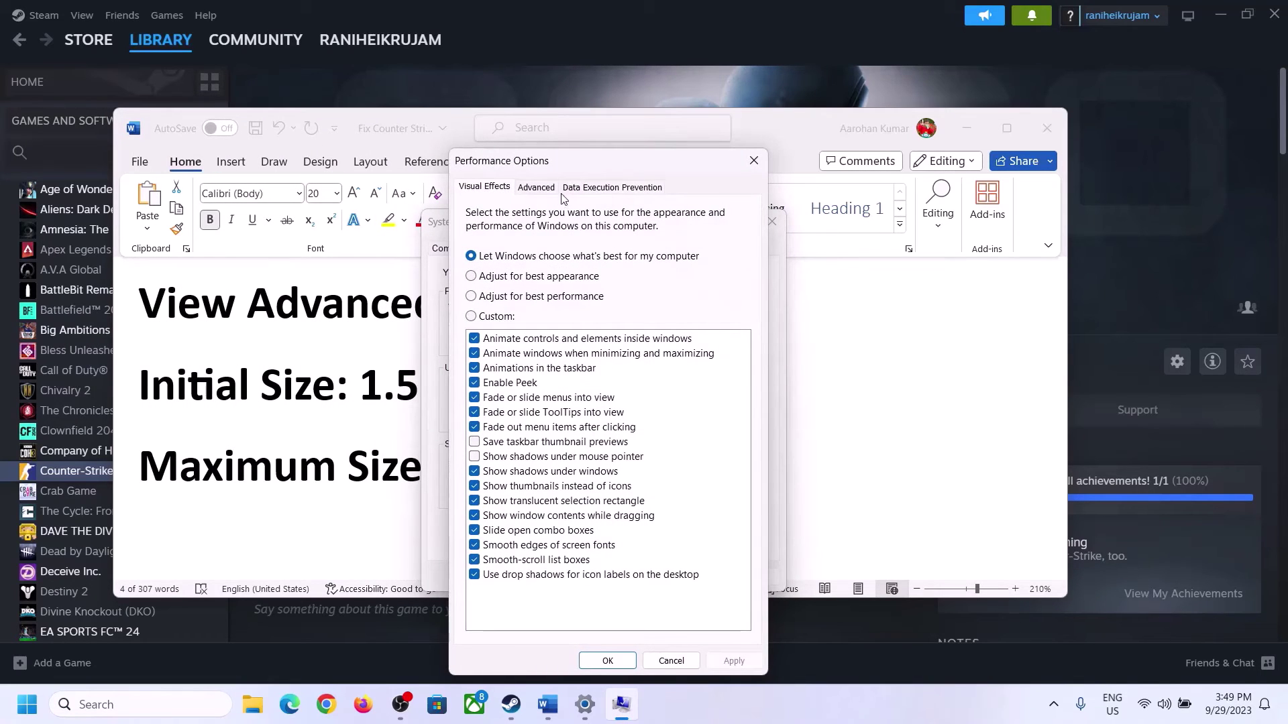
{"action": "left_click", "coordinate": [537, 188]}
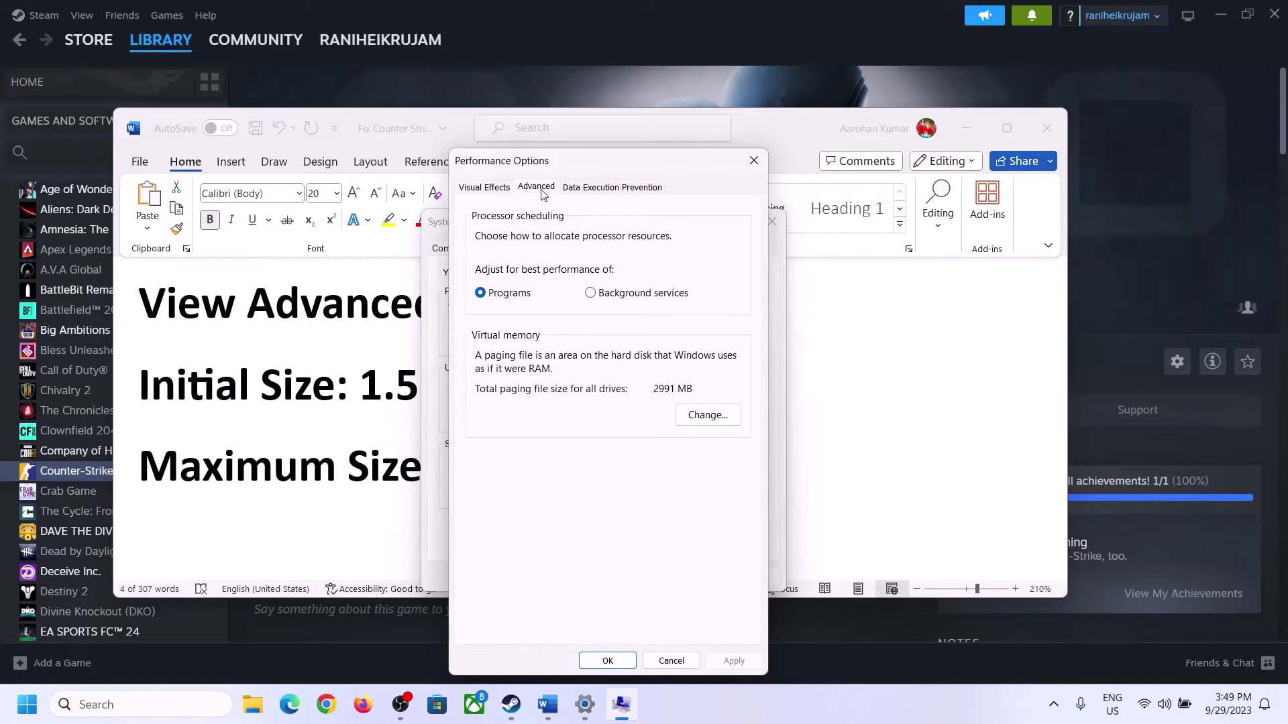
{"action": "left_click", "coordinate": [710, 416]}
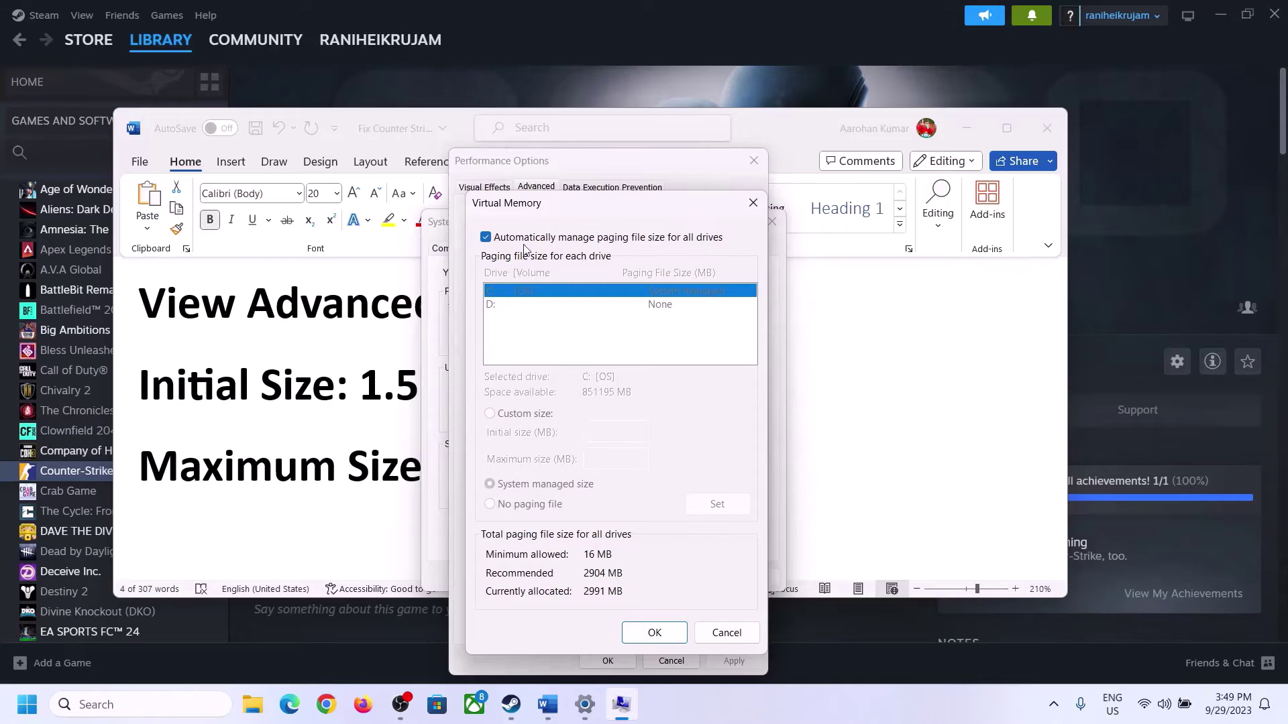
{"action": "left_click", "coordinate": [485, 238]}
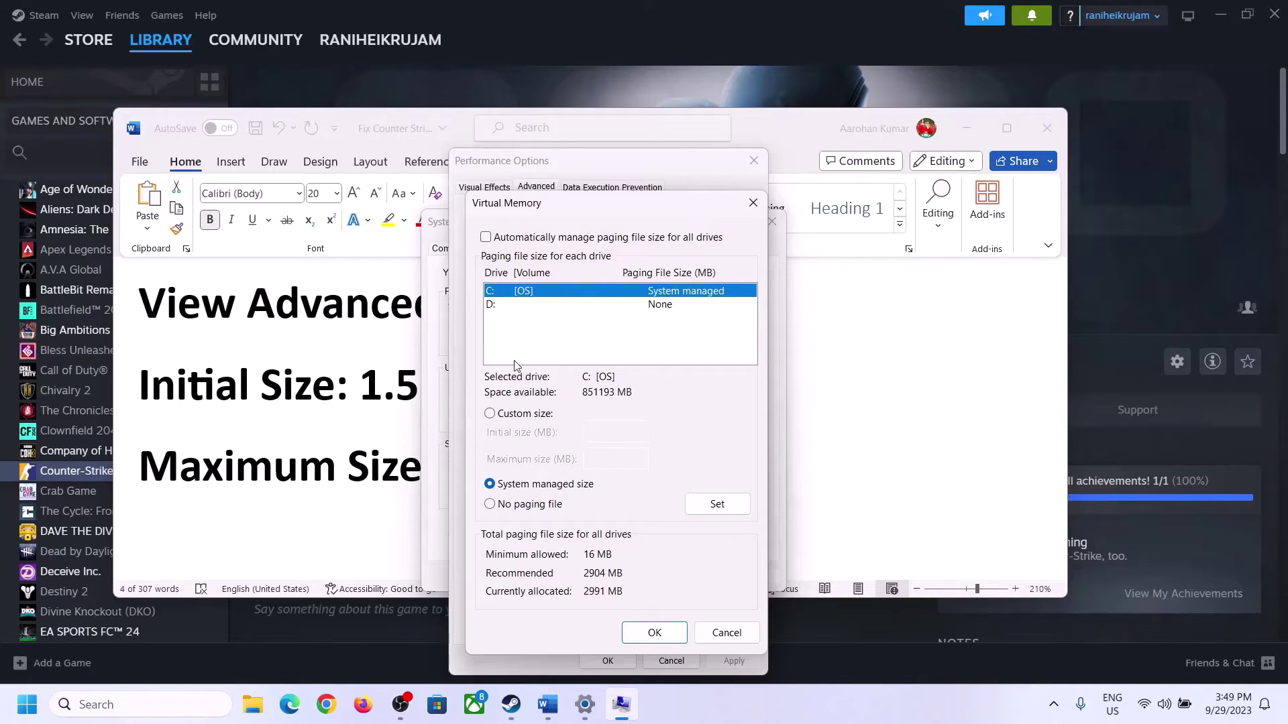
{"action": "left_click", "coordinate": [490, 416]}
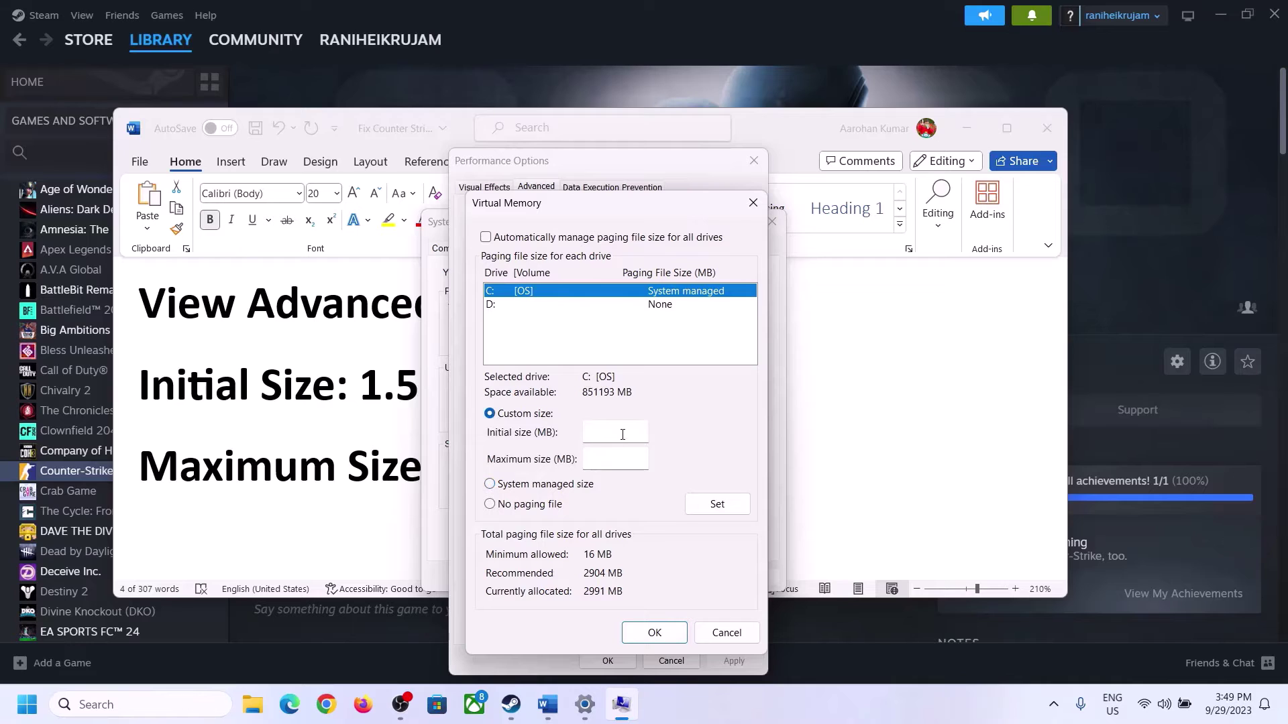
- Check the initial size formula in the Word document and look up the installed RAM in the system's About information
{"action": "left_click", "coordinate": [350, 397]}
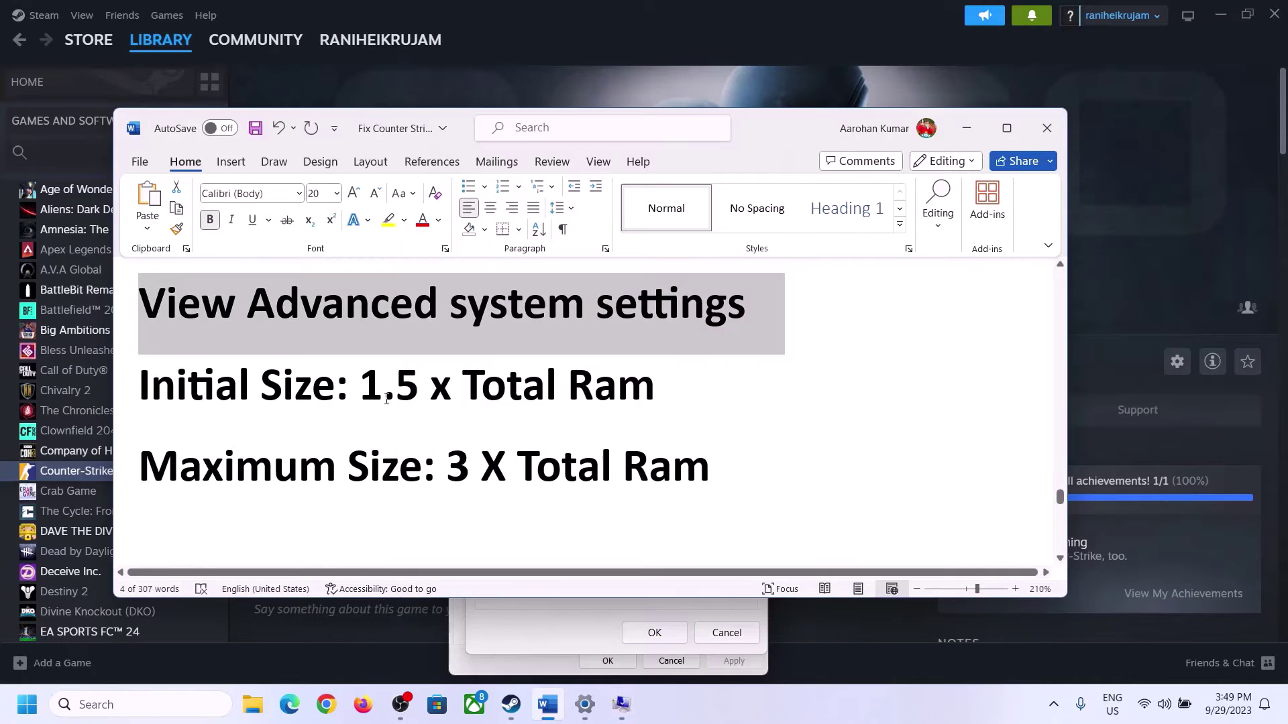
{"action": "left_click_drag", "start_coordinate": [396, 385], "coordinate": [664, 390]}
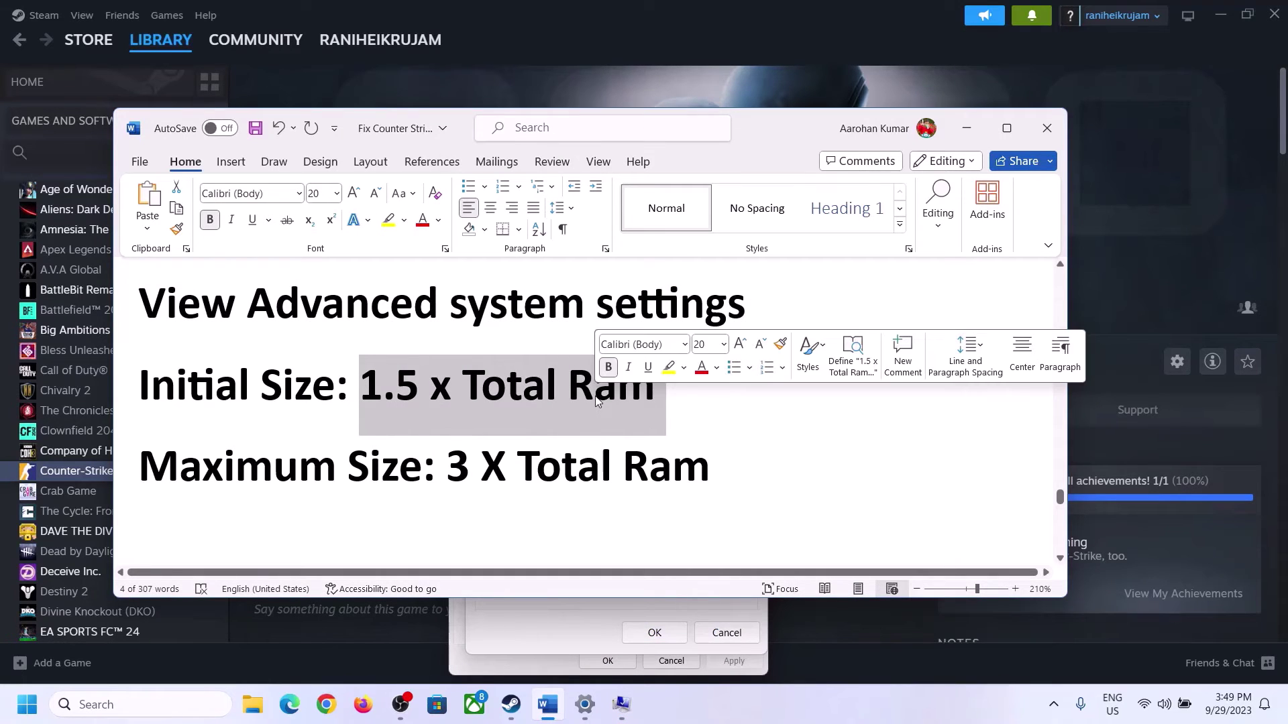
{"action": "left_click", "coordinate": [585, 707]}
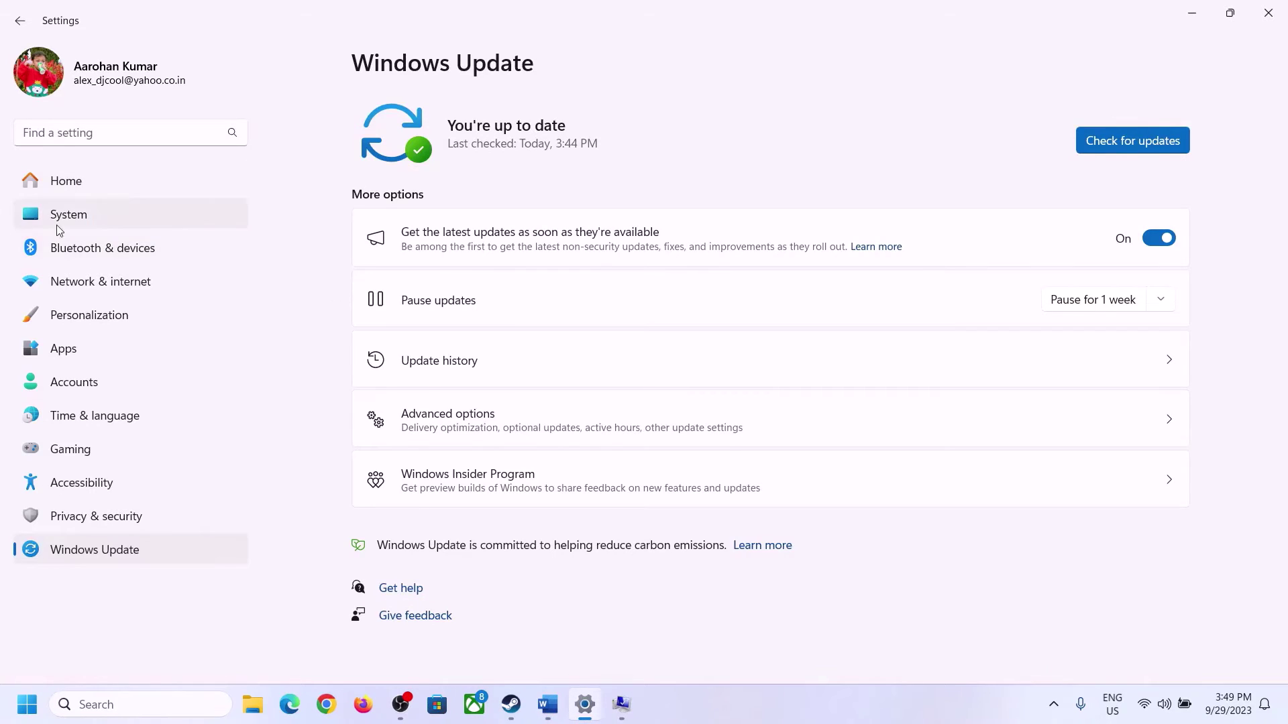
{"action": "left_click", "coordinate": [58, 227]}
{"action": "scroll", "coordinate": [424, 604], "scroll_direction": "down", "scroll_amount": 6}
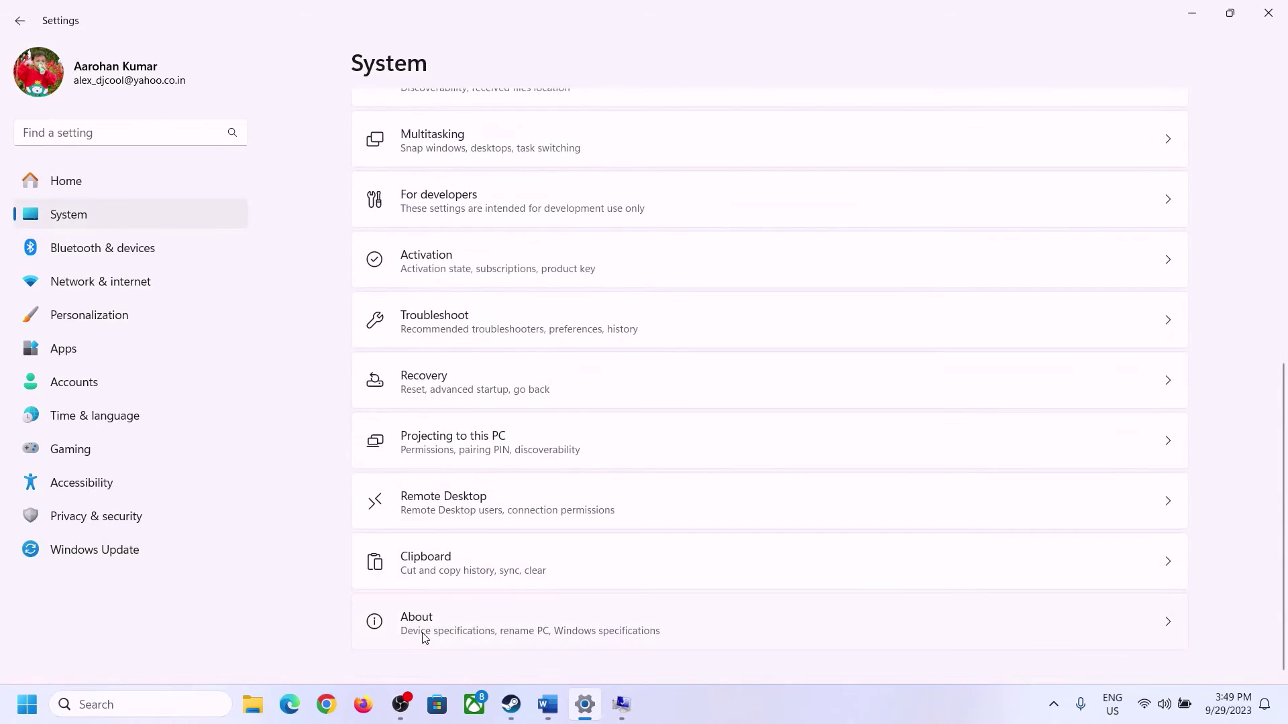
{"action": "left_click", "coordinate": [424, 634]}
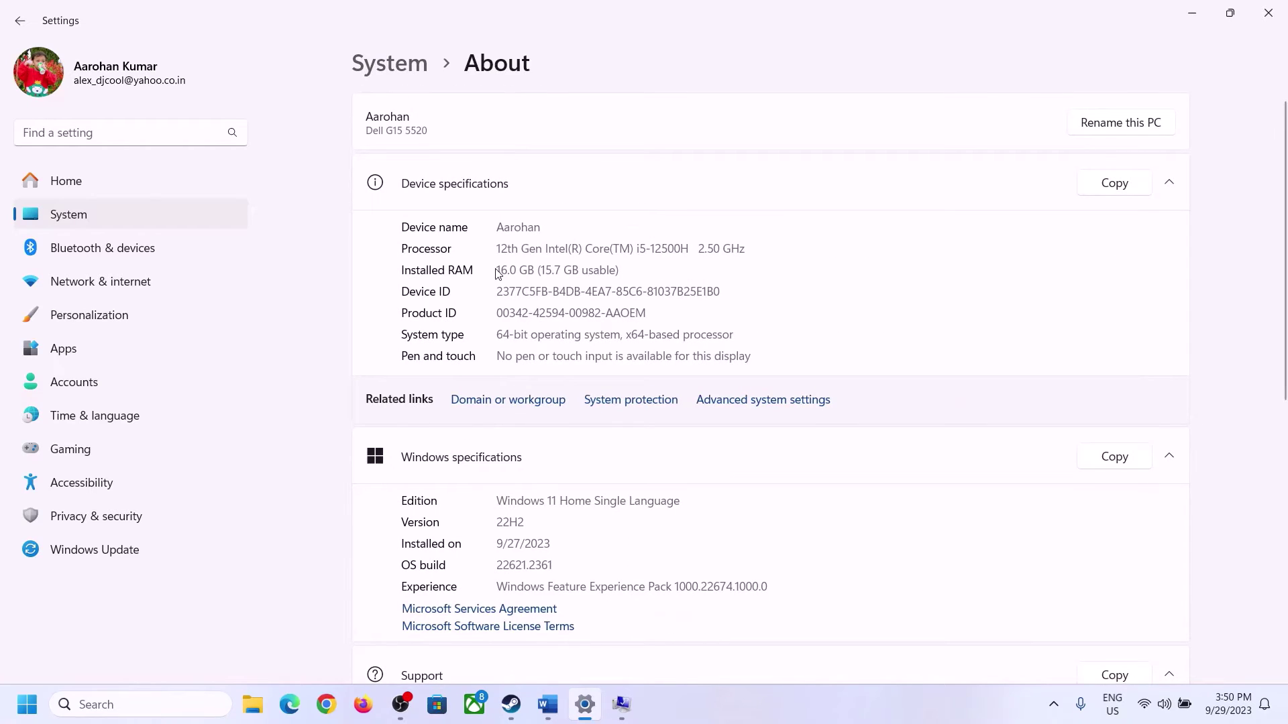
{"action": "left_click_drag", "start_coordinate": [507, 269], "coordinate": [490, 273]}
{"action": "left_click", "coordinate": [517, 272]}
{"action": "left_click_drag", "start_coordinate": [509, 263], "coordinate": [490, 264]}
- Run calc to open Calculator and place it beside the Word document showing the initial and maximum size formulas
{"action": "left_click", "coordinate": [621, 708]}
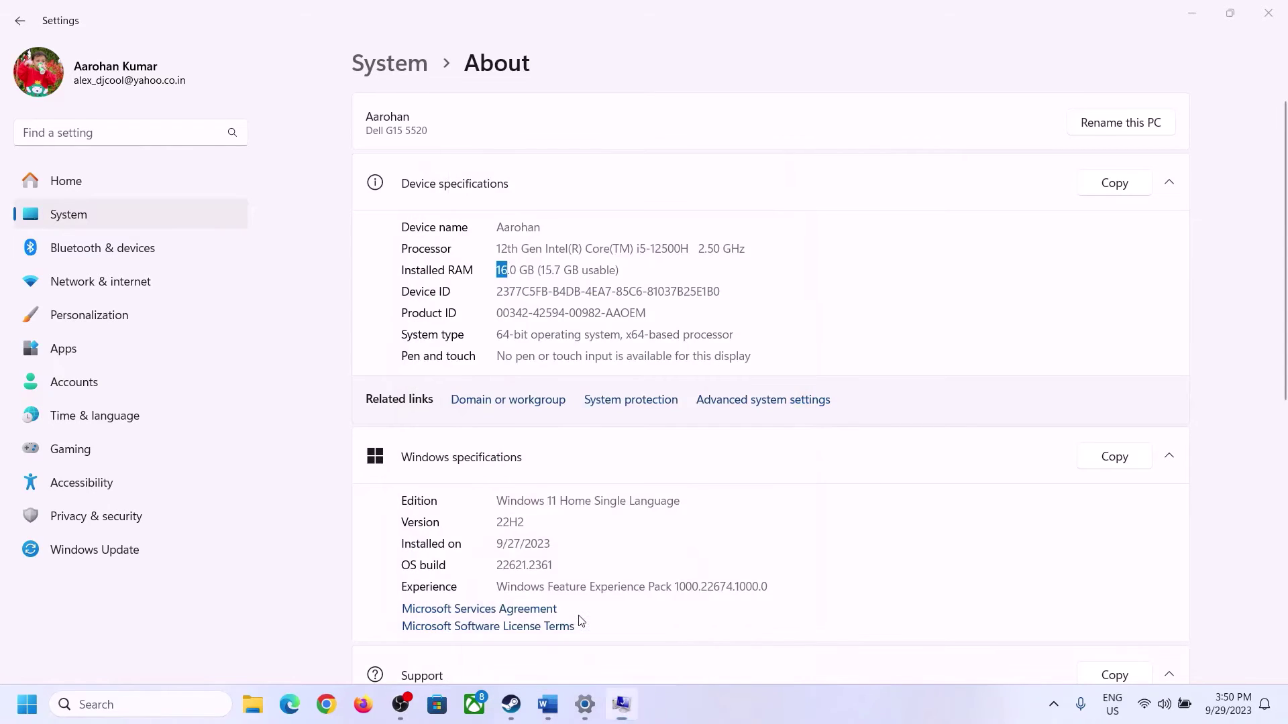
{"action": "key", "text": "super+r"}
{"action": "type", "text": "cal"}
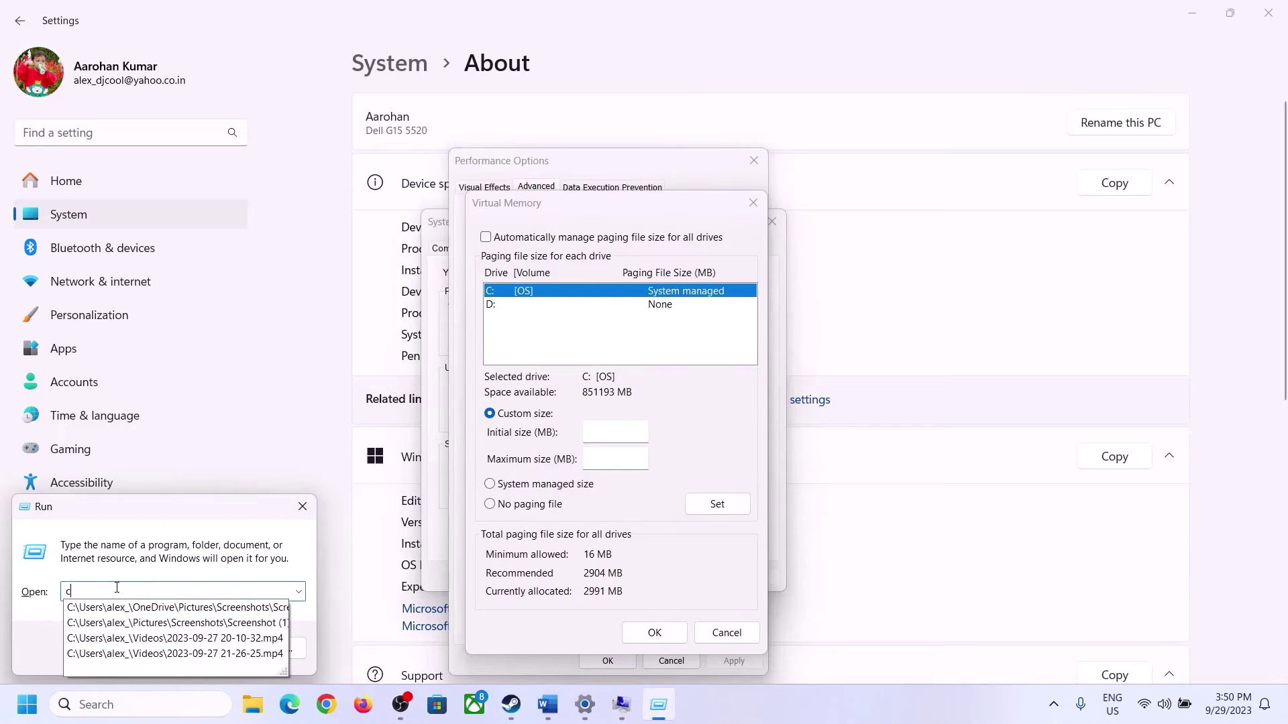
{"action": "left_click", "coordinate": [128, 648]}
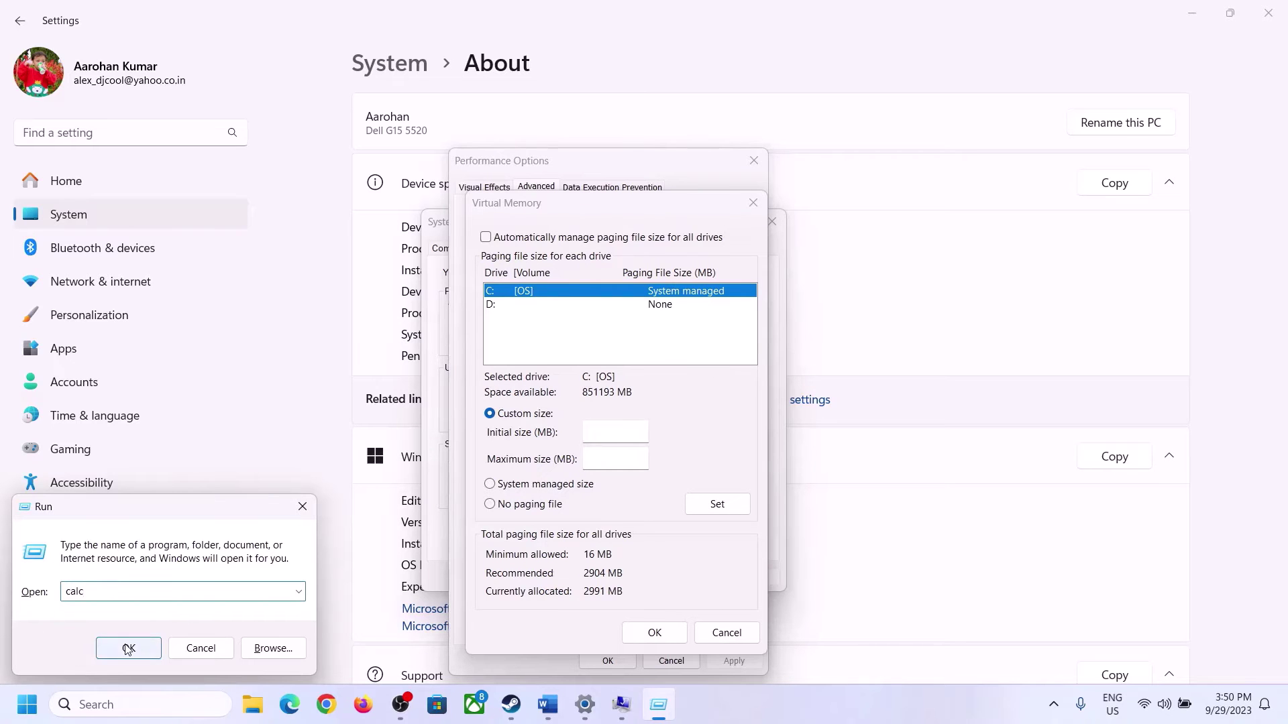
{"action": "left_click_drag", "start_coordinate": [164, 23], "coordinate": [942, 220]}
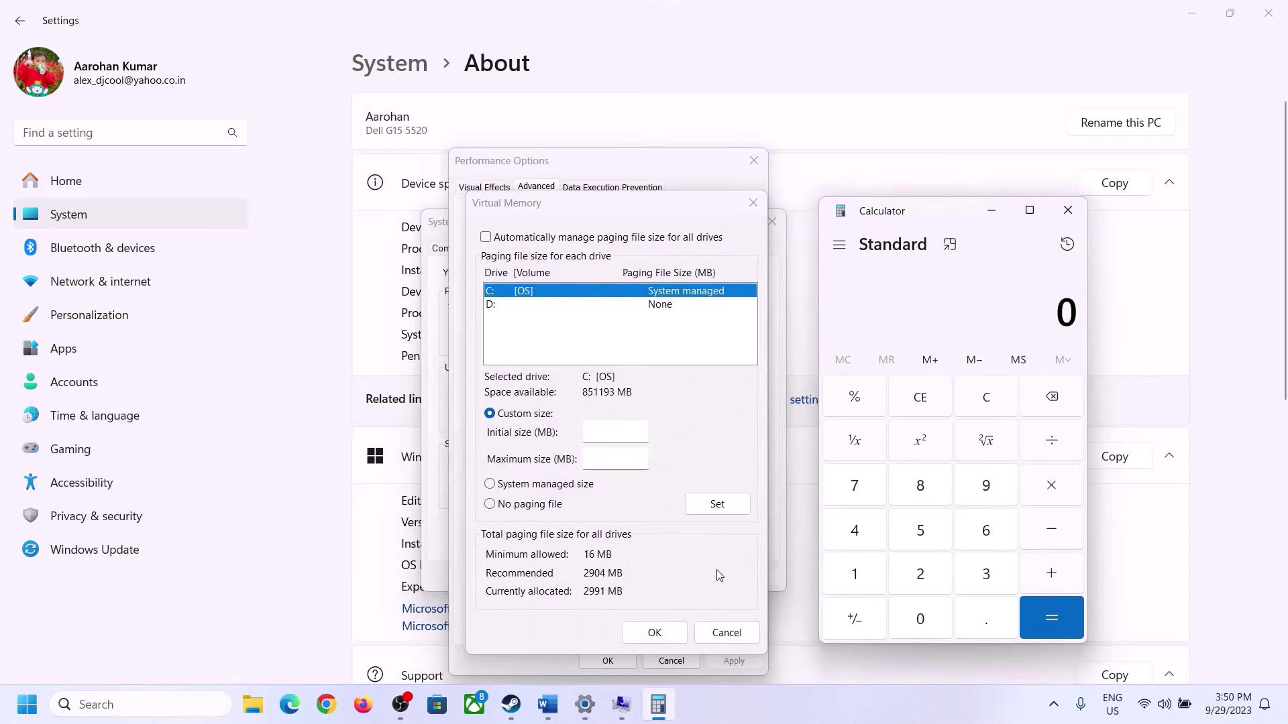
{"action": "left_click", "coordinate": [546, 705]}
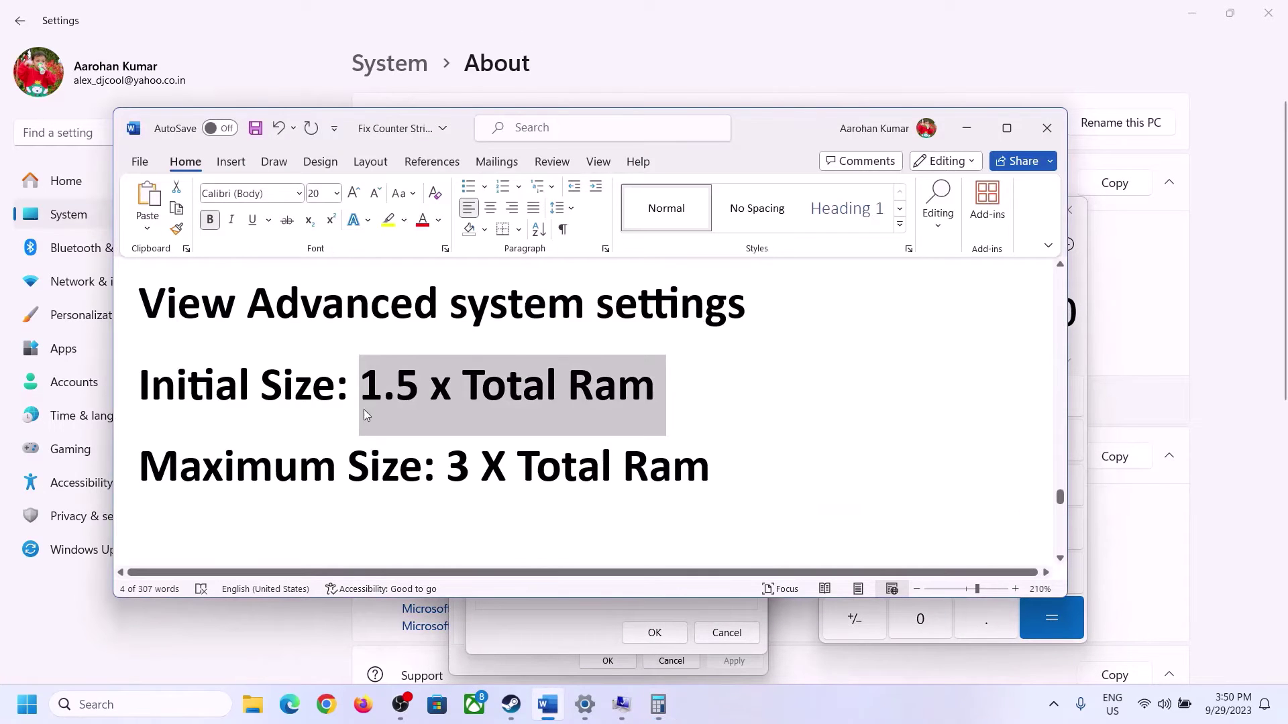
{"action": "left_click", "coordinate": [672, 705]}
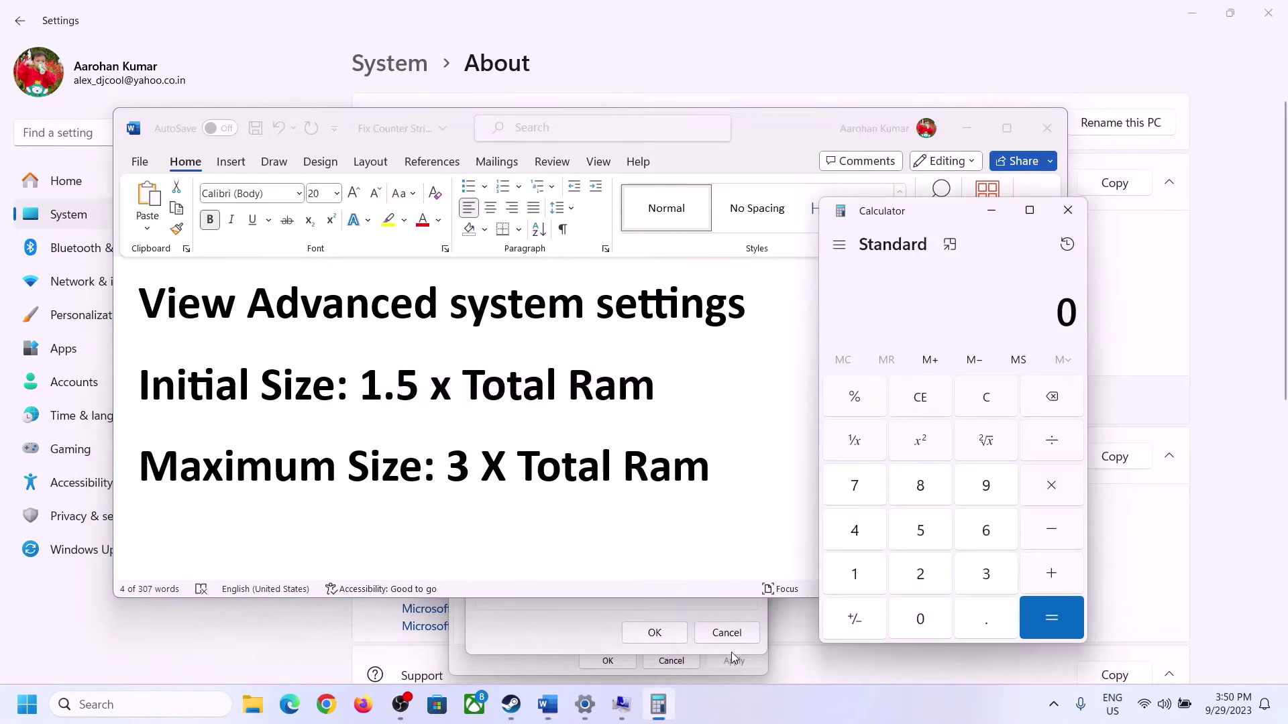
{"action": "left_click", "coordinate": [856, 579]}
{"action": "left_click", "coordinate": [981, 541]}
{"action": "left_click", "coordinate": [990, 411]}
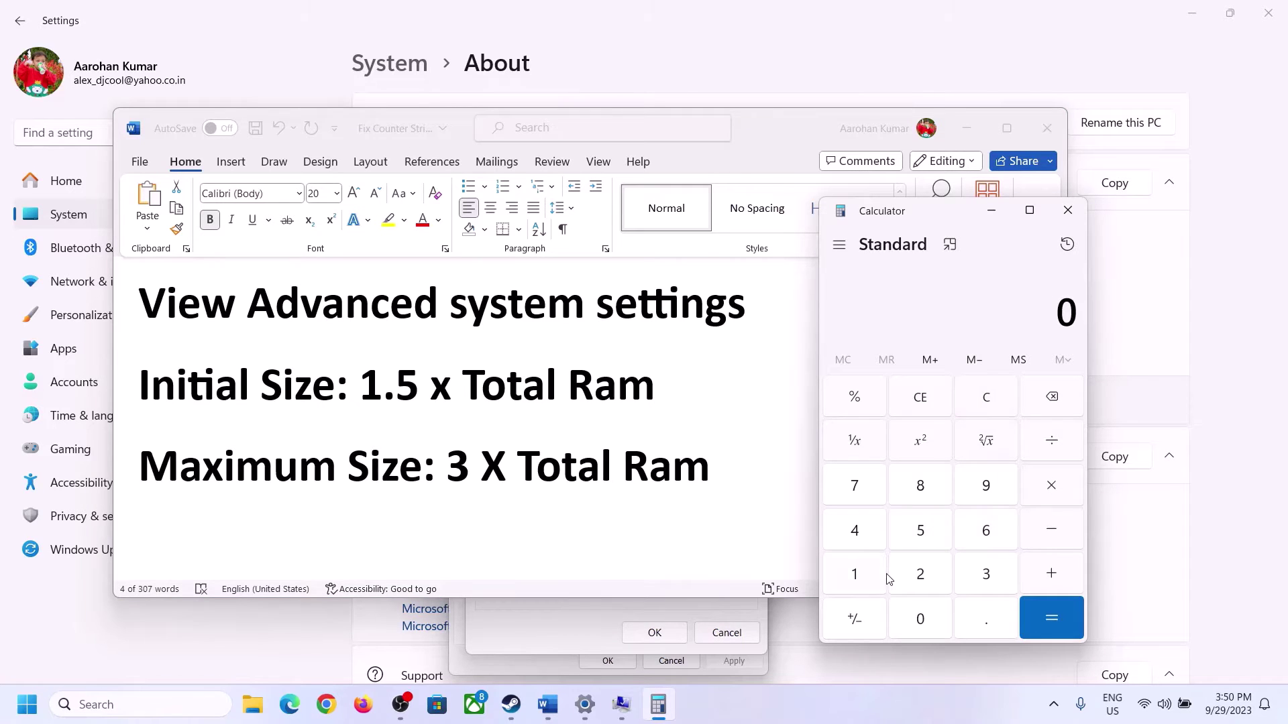
- Multiply 16 by 1024 in Calculator to convert the total RAM to megabytes
{"action": "left_click", "coordinate": [865, 576]}
{"action": "left_click", "coordinate": [966, 540]}
{"action": "left_click", "coordinate": [1052, 495]}
{"action": "left_click", "coordinate": [855, 581]}
{"action": "left_click", "coordinate": [923, 629]}
{"action": "left_click", "coordinate": [922, 576]}
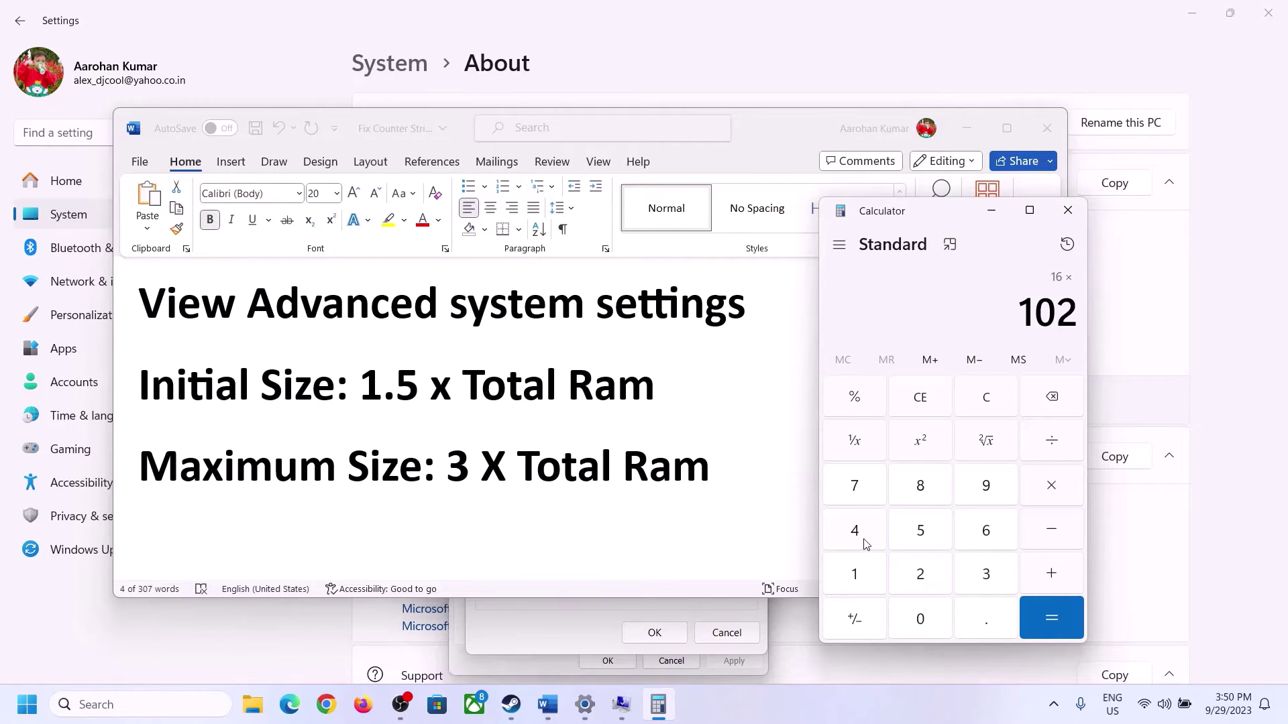
{"action": "left_click", "coordinate": [864, 541]}
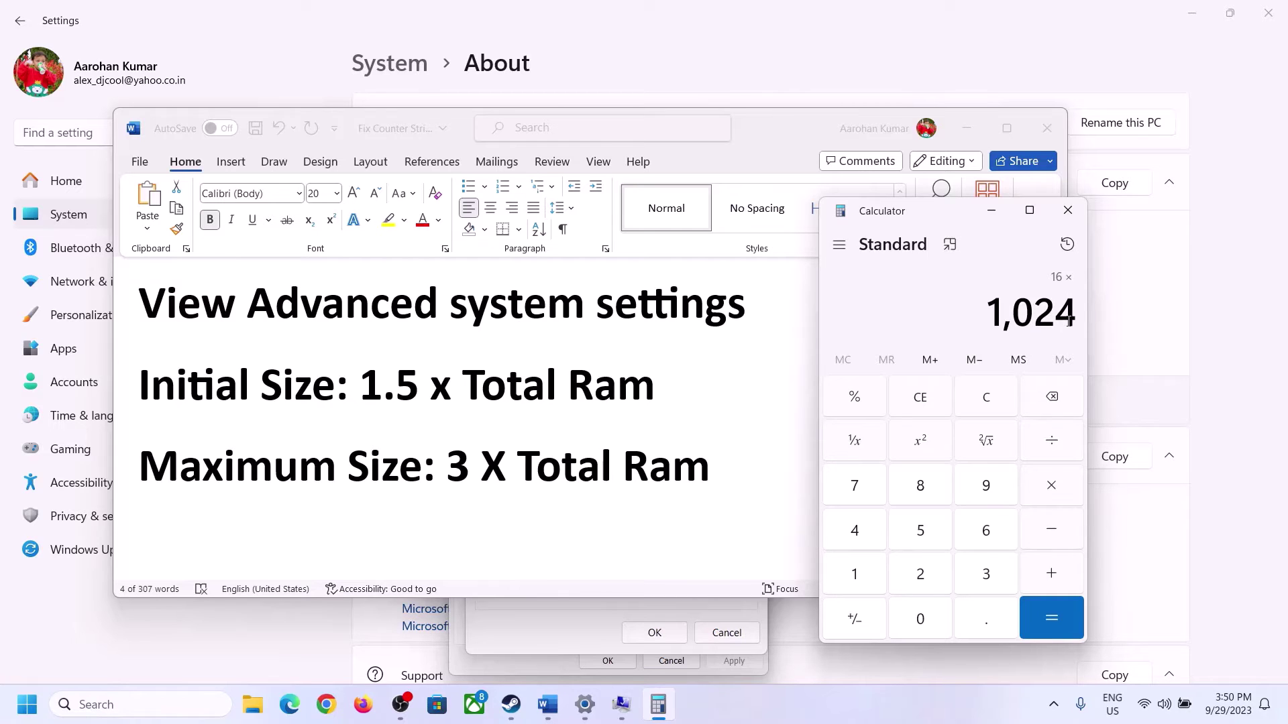
{"action": "left_click", "coordinate": [1052, 624]}
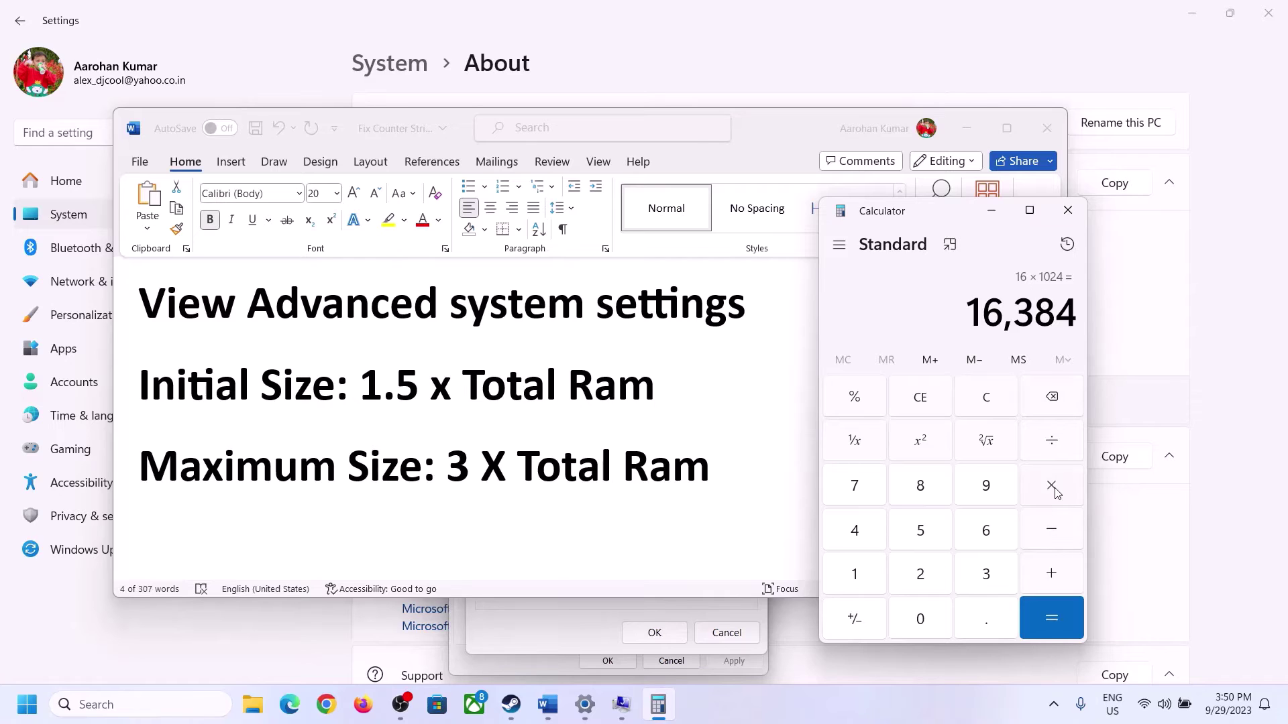
- Multiply the 16384 MB RAM total by 1.5 in Calculator to work out the initial paging file size
{"action": "left_click", "coordinate": [868, 579]}
{"action": "left_click", "coordinate": [979, 620]}
{"action": "left_click", "coordinate": [931, 540]}
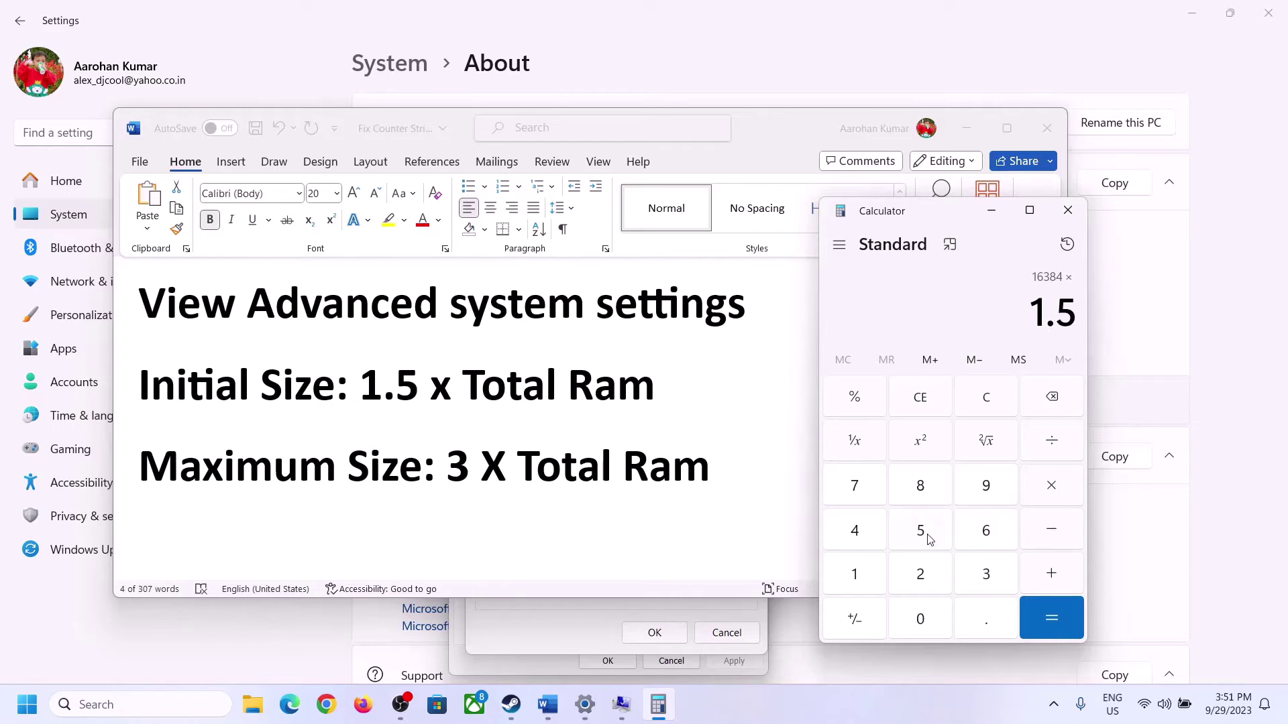
{"action": "left_click", "coordinate": [1050, 612]}
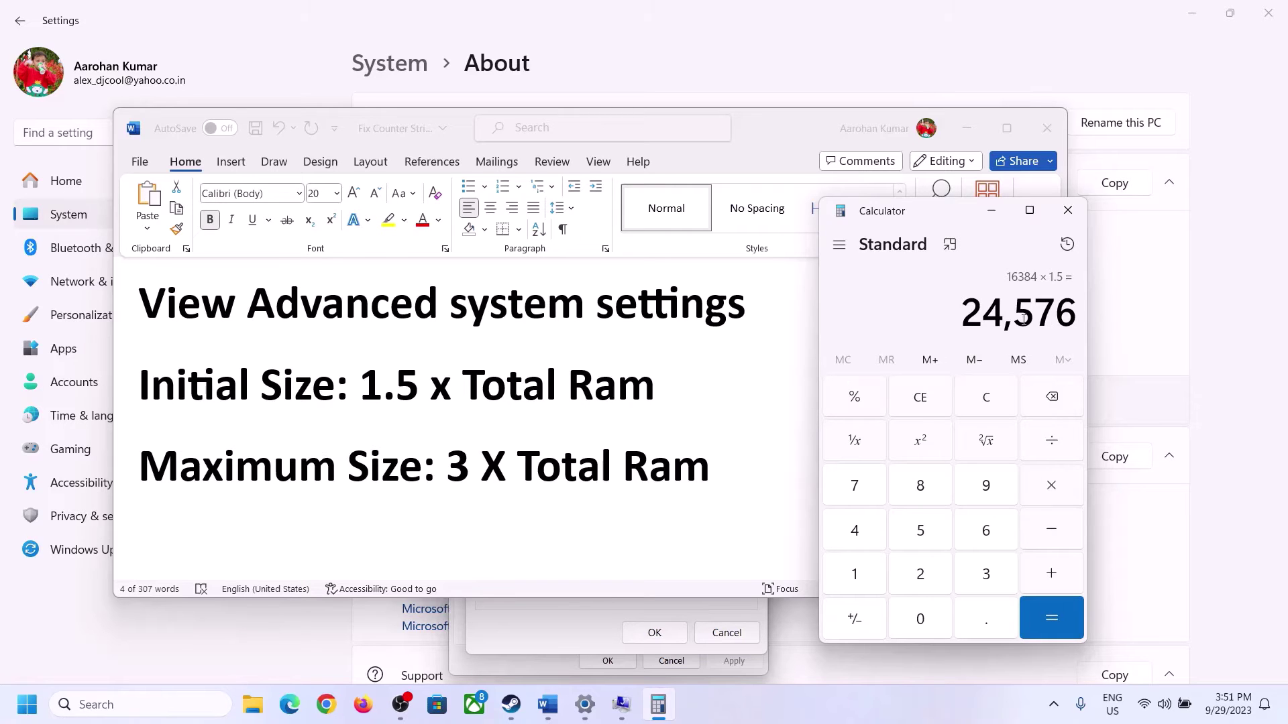
- Return to the Virtual Memory settings and set the custom initial size for drive C: to 24576 MB
{"action": "left_click", "coordinate": [594, 605]}
{"action": "left_click", "coordinate": [607, 432]}
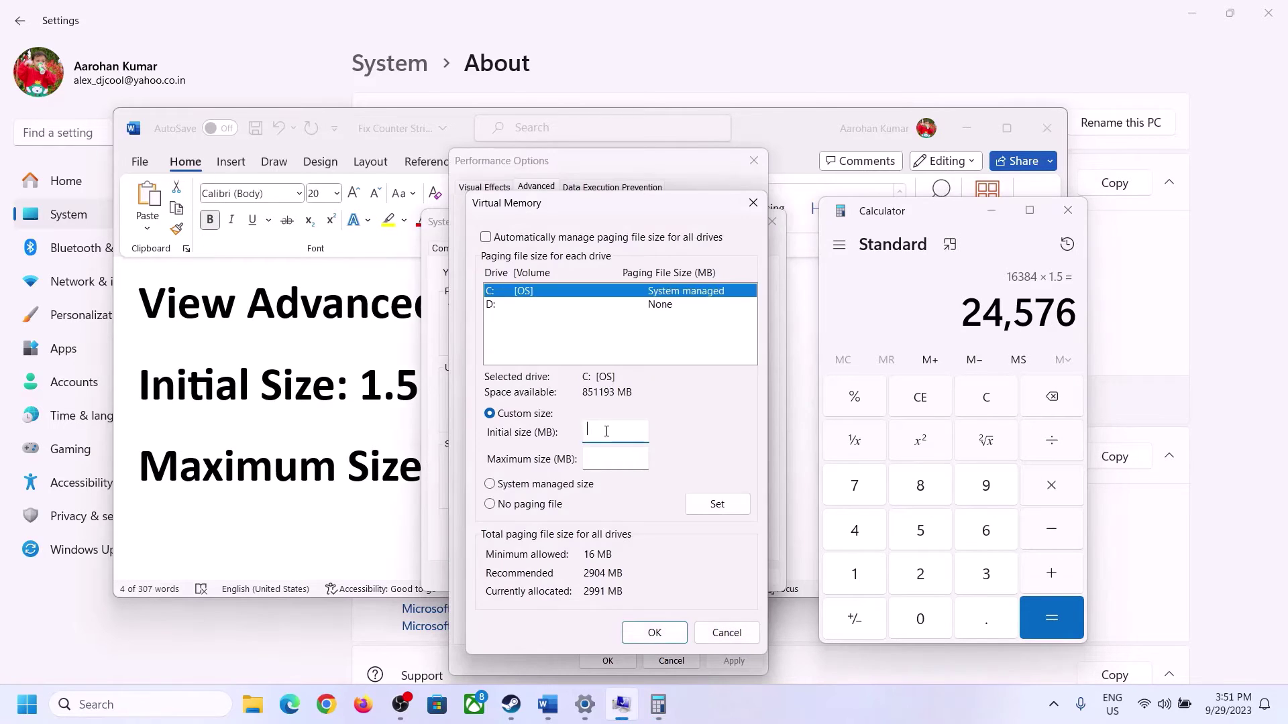
{"action": "type", "text": "24576"}
{"action": "left_click", "coordinate": [646, 458]}
- Check the maximum size formula in the Word document and clear the previous calculation in Calculator
{"action": "left_click", "coordinate": [371, 474]}
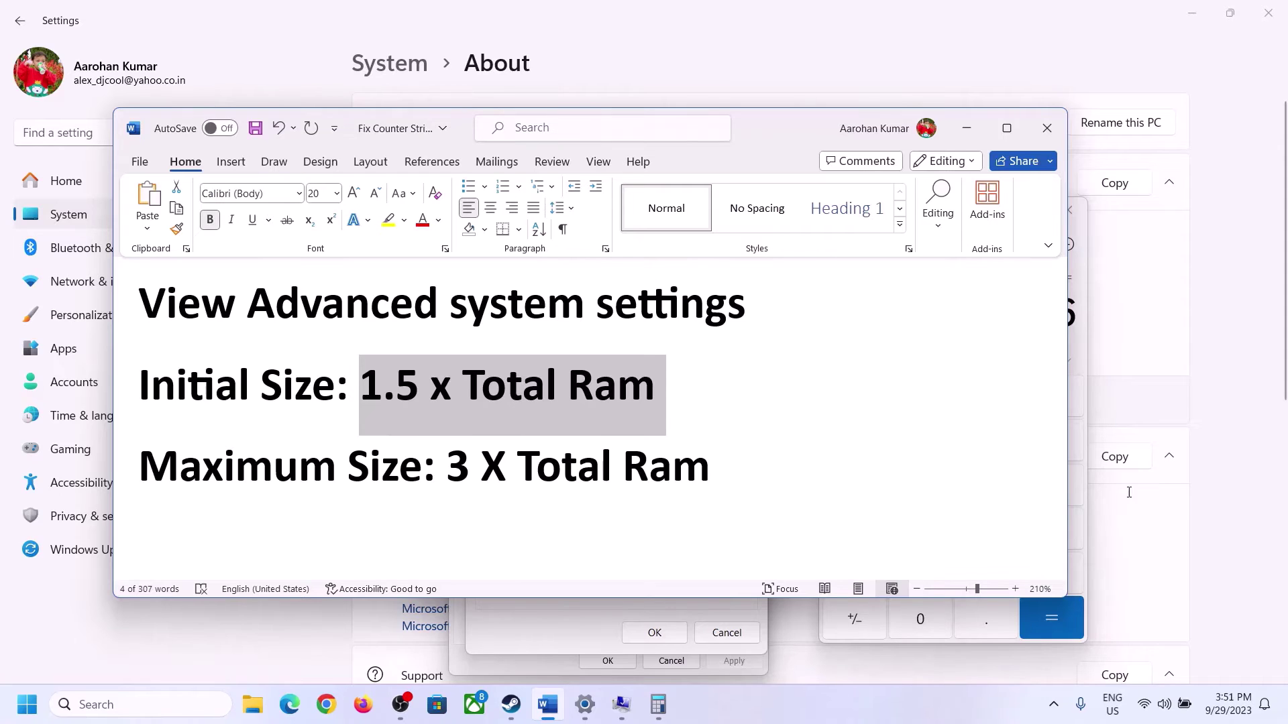
{"action": "left_click", "coordinate": [1084, 352]}
{"action": "left_click", "coordinate": [996, 396]}
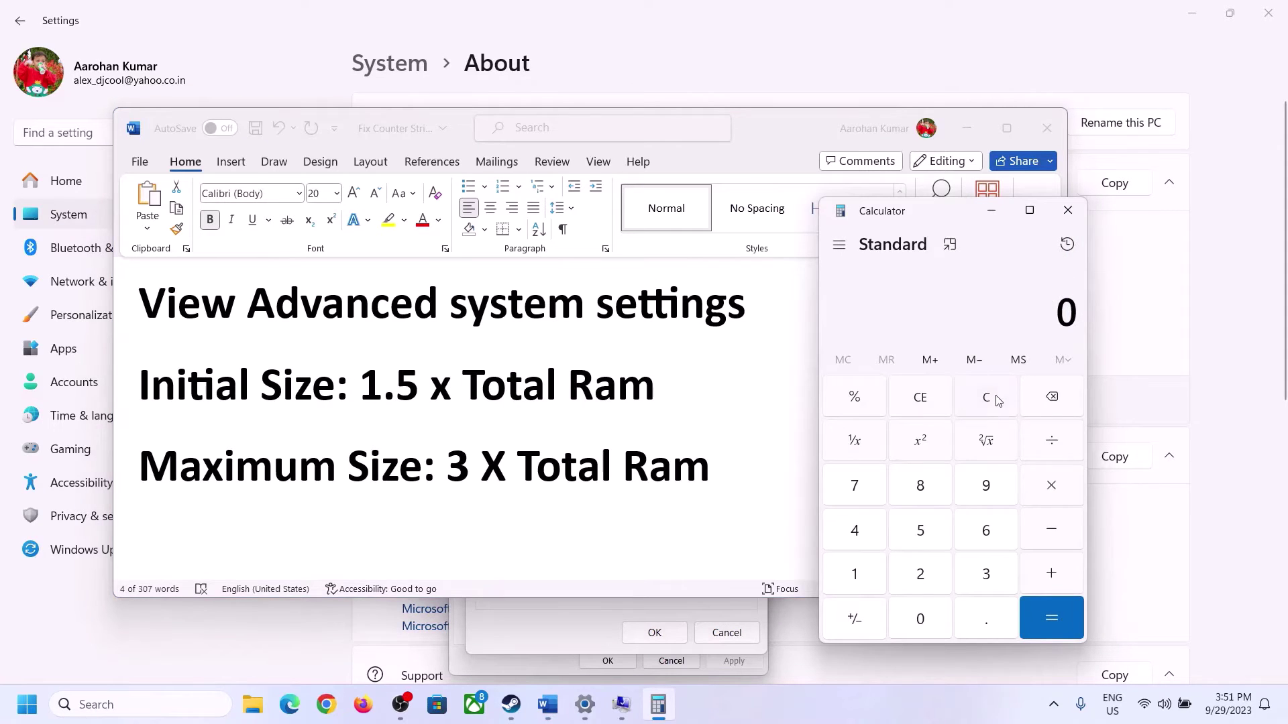
- Recheck the installed RAM in the system's About information and multiply 16 by 1024 in Calculator
{"action": "left_click", "coordinate": [585, 706]}
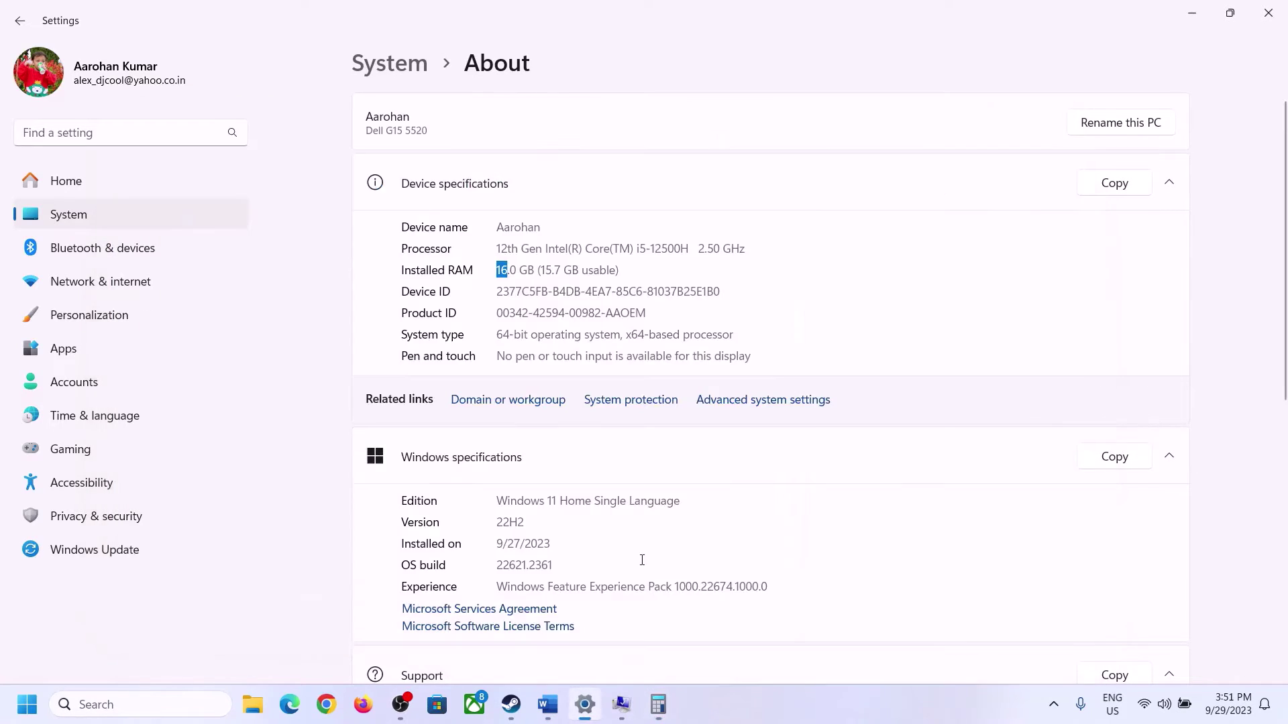
{"action": "left_click", "coordinate": [658, 705]}
{"action": "left_click", "coordinate": [869, 571]}
{"action": "left_click", "coordinate": [983, 532]}
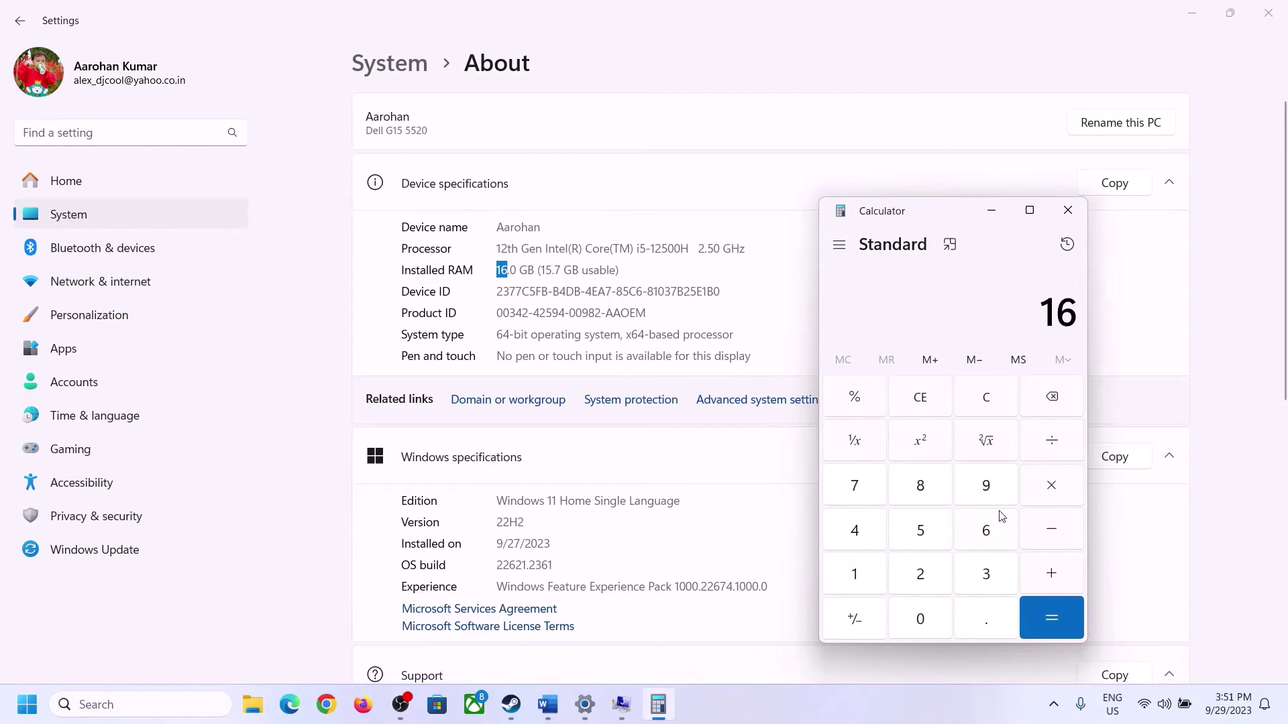
{"action": "left_click", "coordinate": [1051, 486]}
{"action": "left_click", "coordinate": [864, 567]}
{"action": "left_click", "coordinate": [906, 612]}
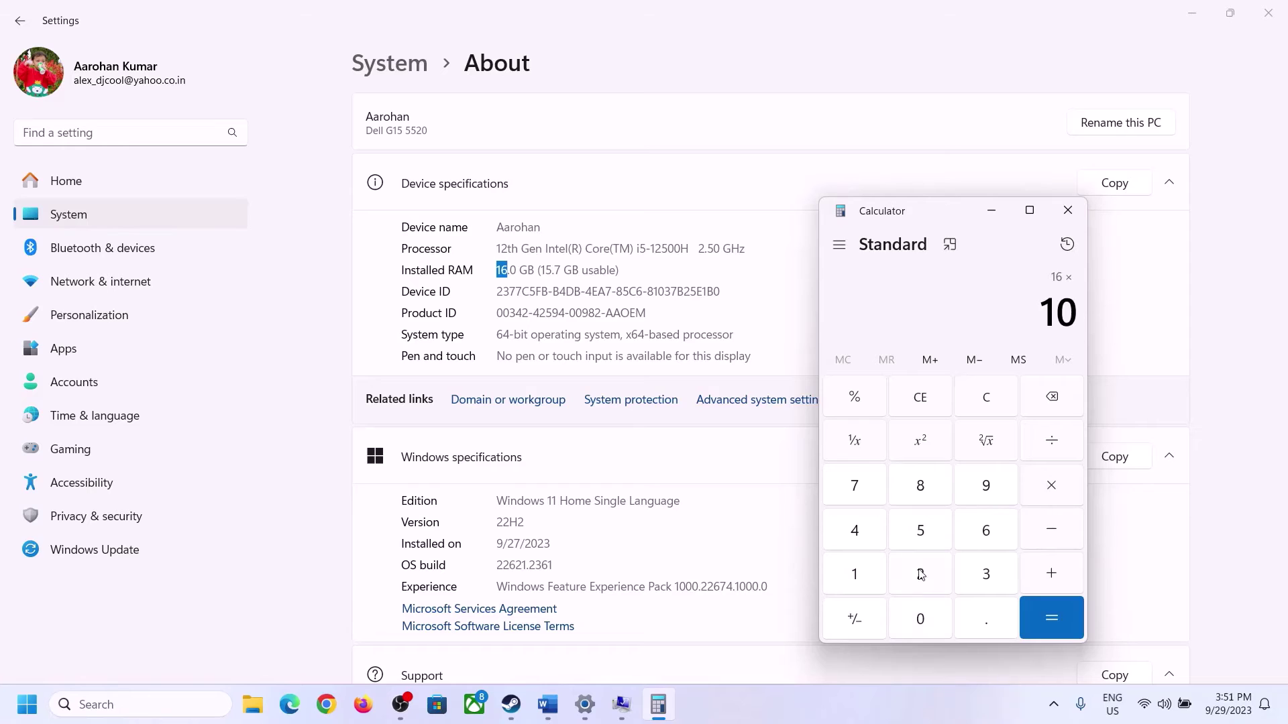
{"action": "left_click", "coordinate": [913, 569]}
{"action": "left_click", "coordinate": [859, 533]}
{"action": "left_click", "coordinate": [1044, 632]}
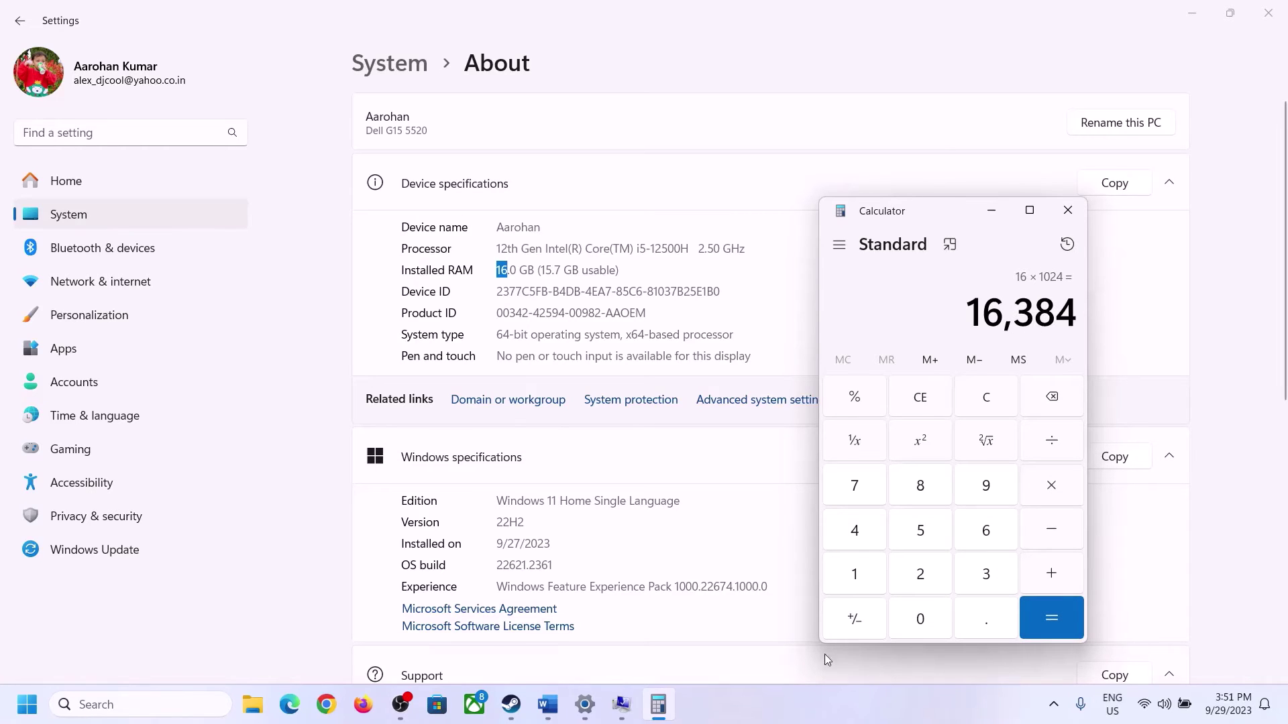
- Consult the maximum size formula in the Word document and multiply the converted RAM total by 3 in Calculator
{"action": "left_click", "coordinate": [548, 704]}
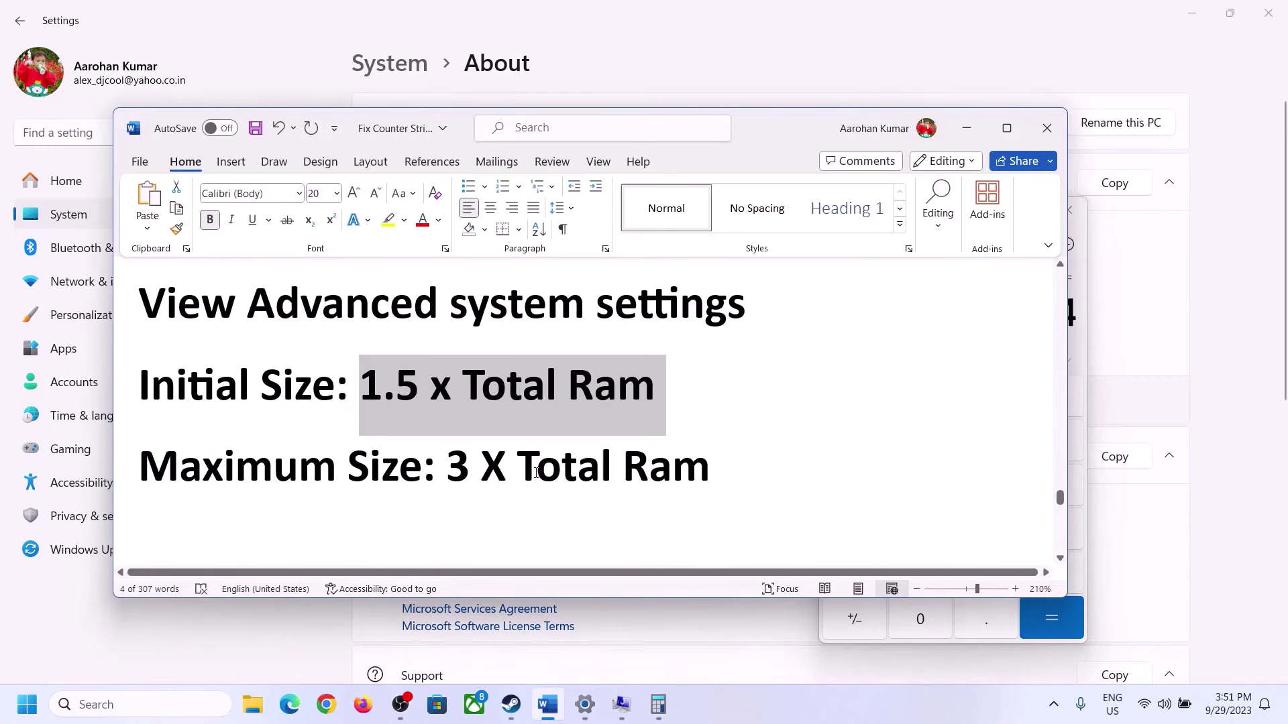
{"action": "left_click", "coordinate": [658, 704]}
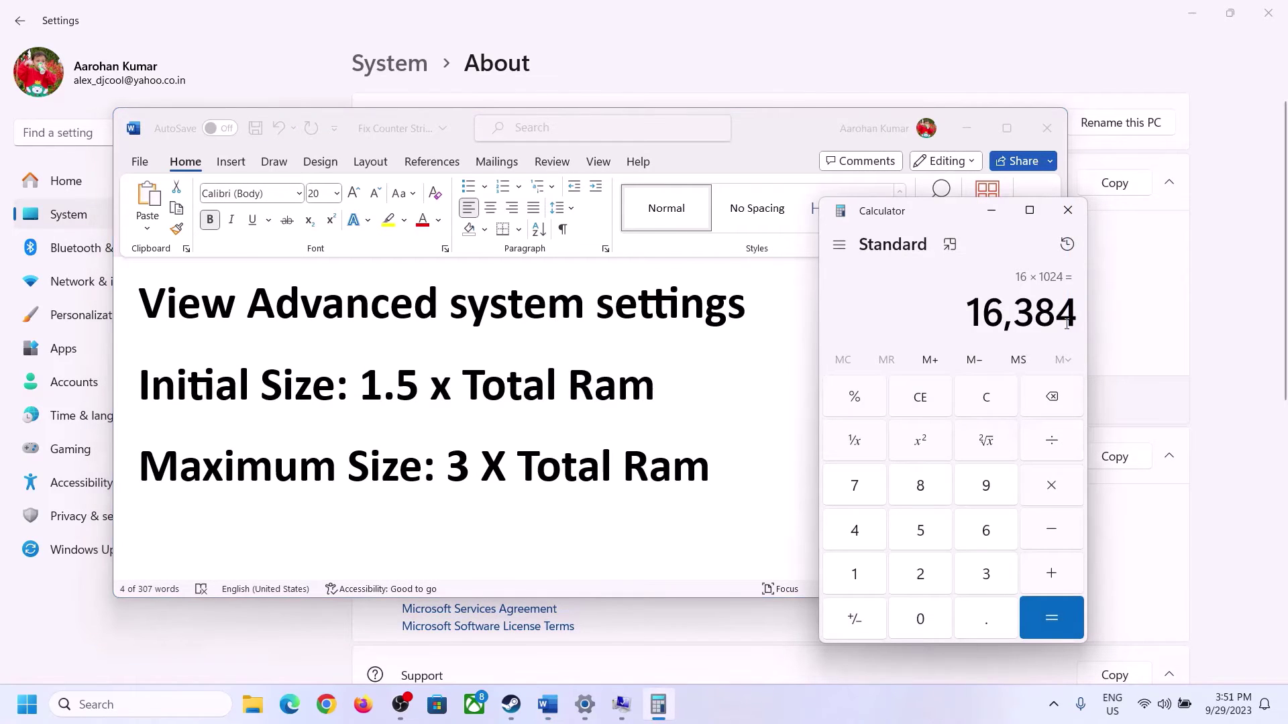
{"action": "left_click", "coordinate": [1054, 489]}
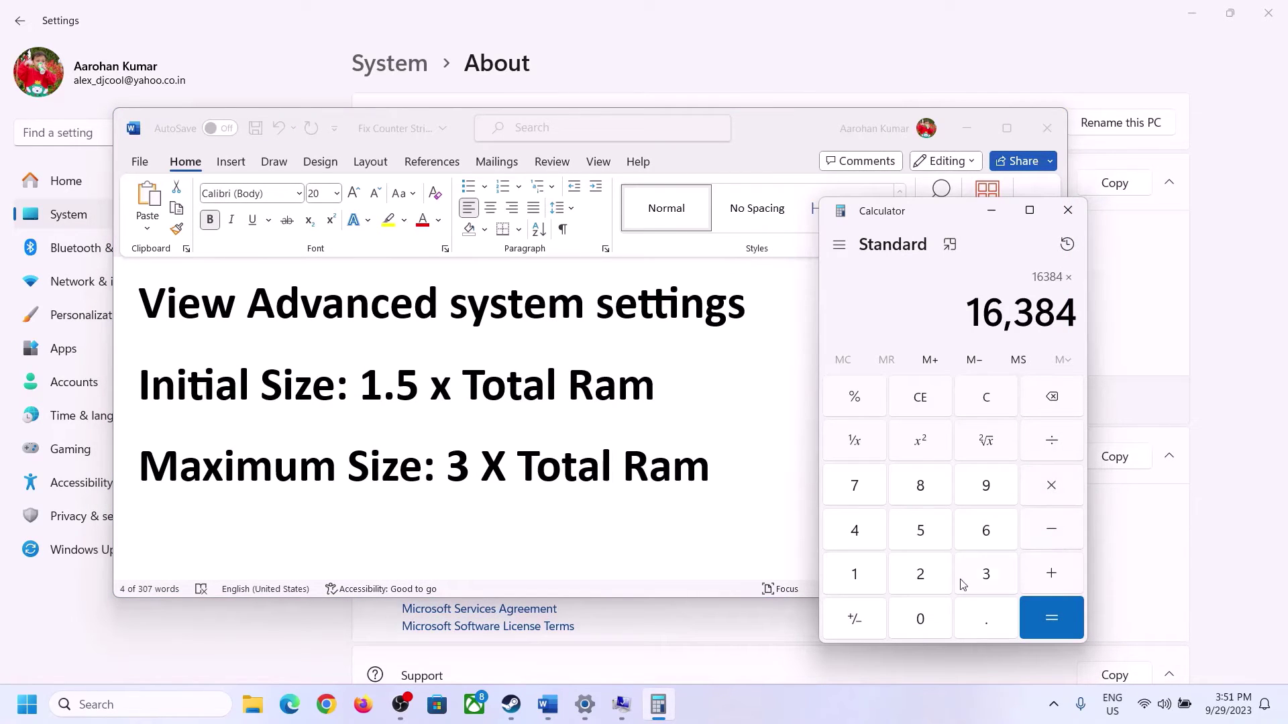
{"action": "left_click", "coordinate": [966, 580]}
{"action": "left_click", "coordinate": [1068, 620]}
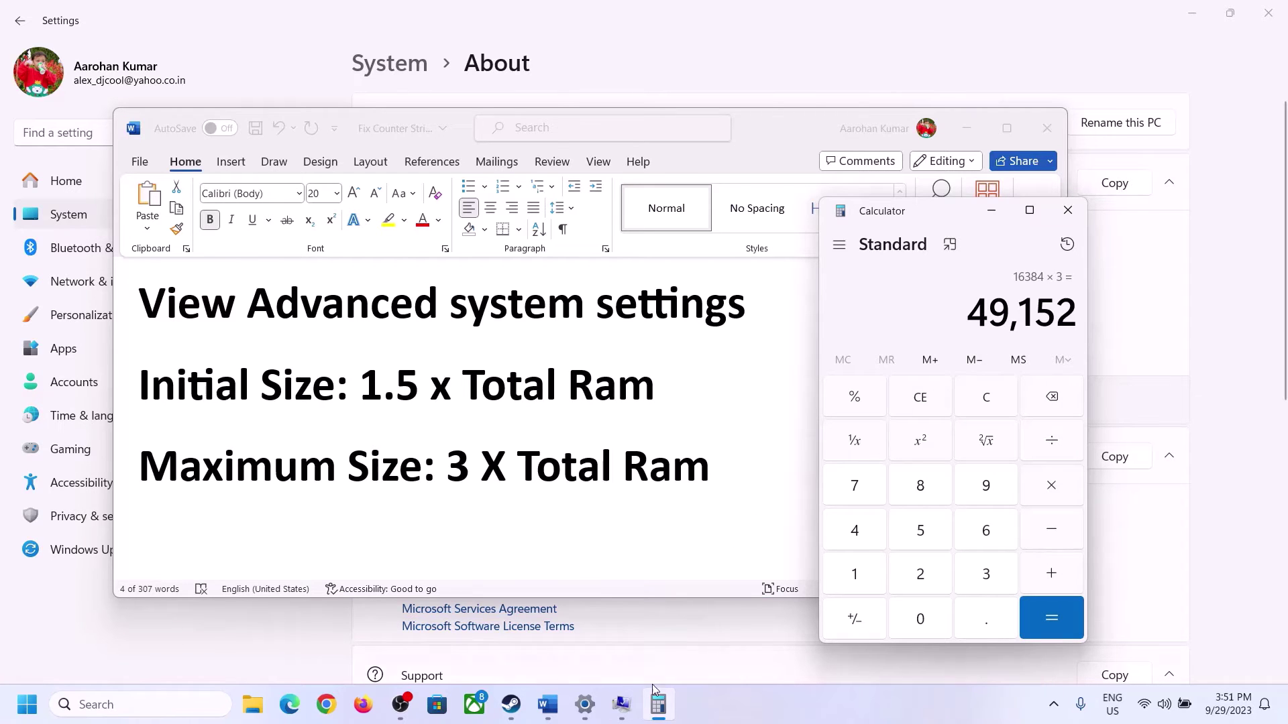
- Set the maximum paging file size for drive C: to 49152 MB and assign the custom size range to the drive
{"action": "left_click", "coordinate": [621, 704]}
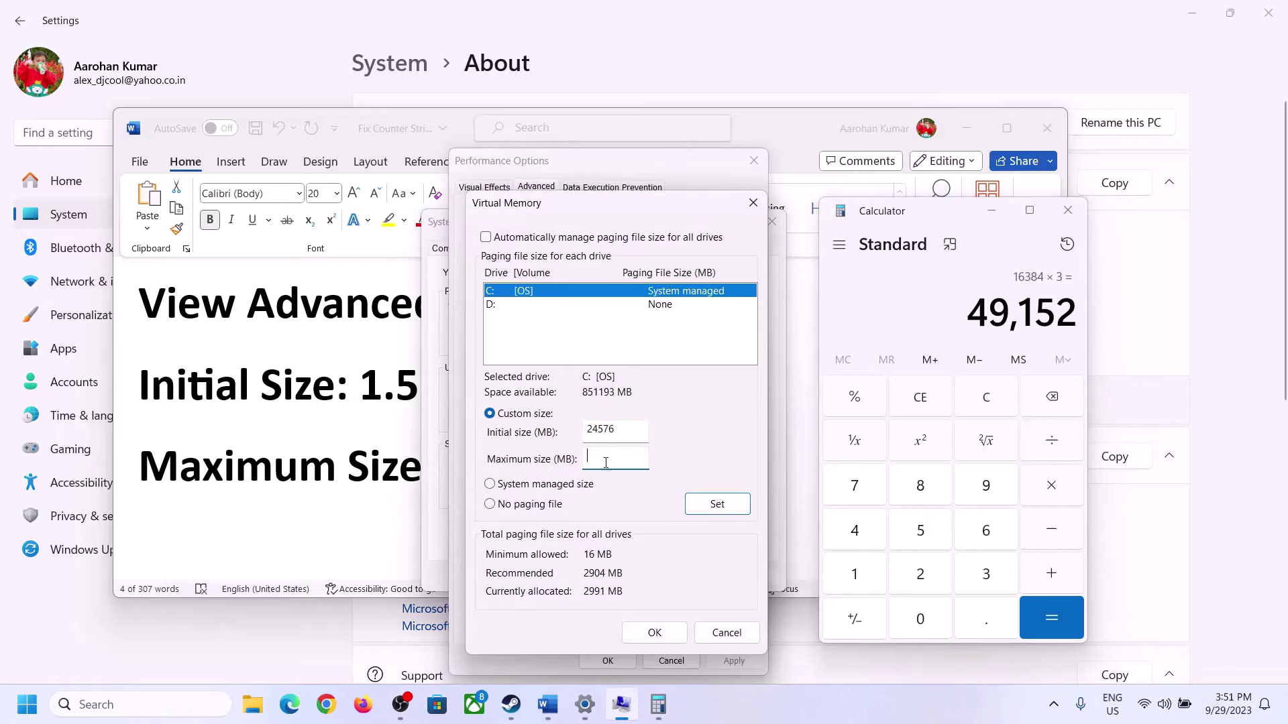
{"action": "type", "text": "49152"}
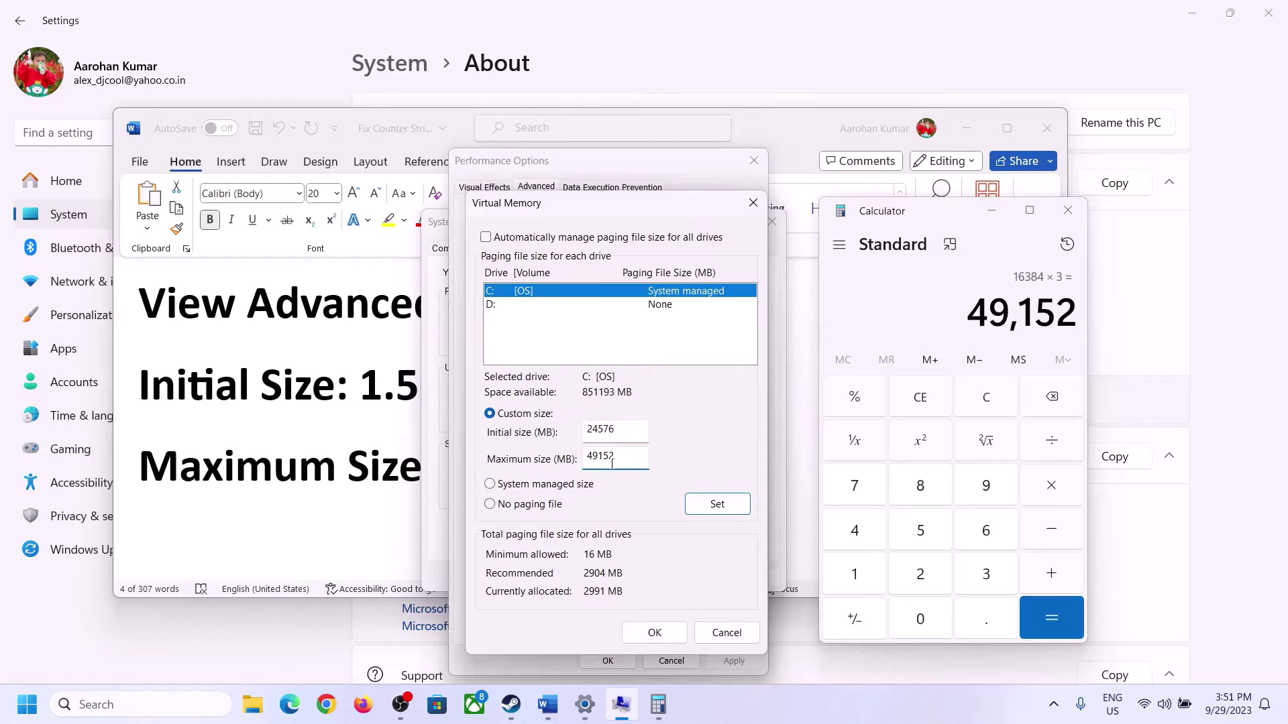
{"action": "left_click", "coordinate": [716, 506]}
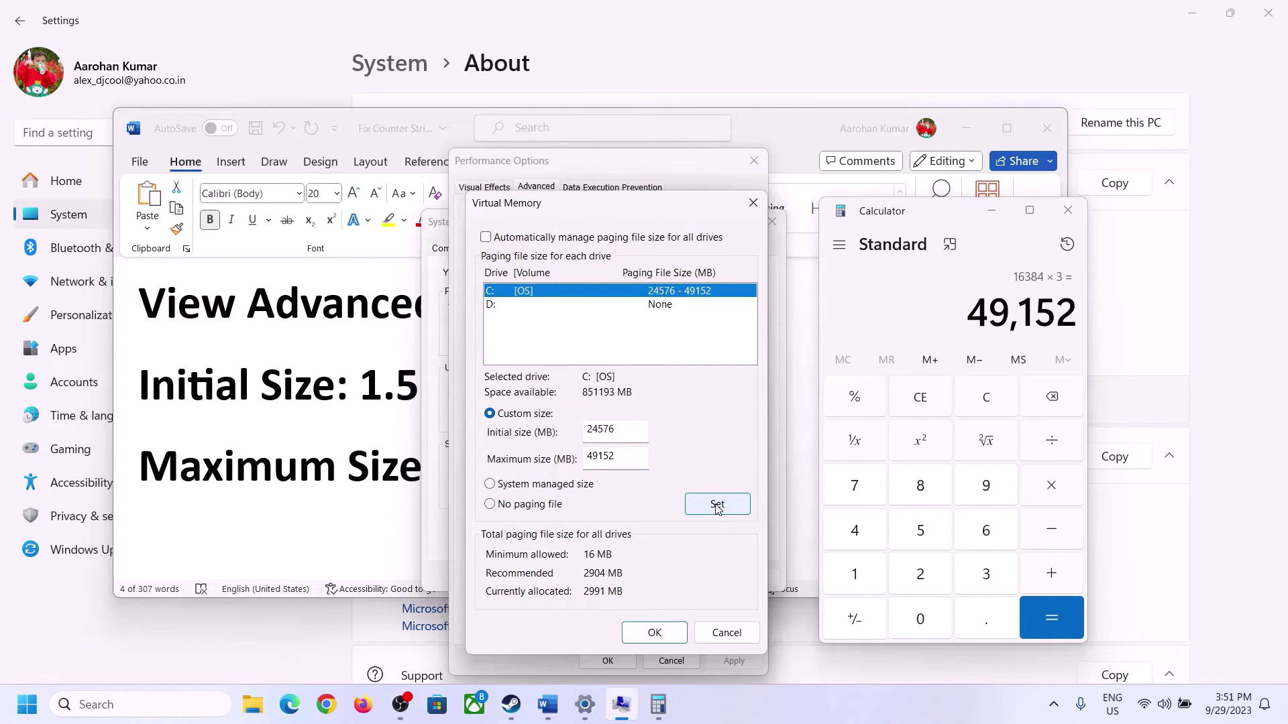
- Confirm the virtual memory changes through Performance Options and System Properties, and dismiss the restart prompt without restarting
{"action": "left_click", "coordinate": [656, 633]}
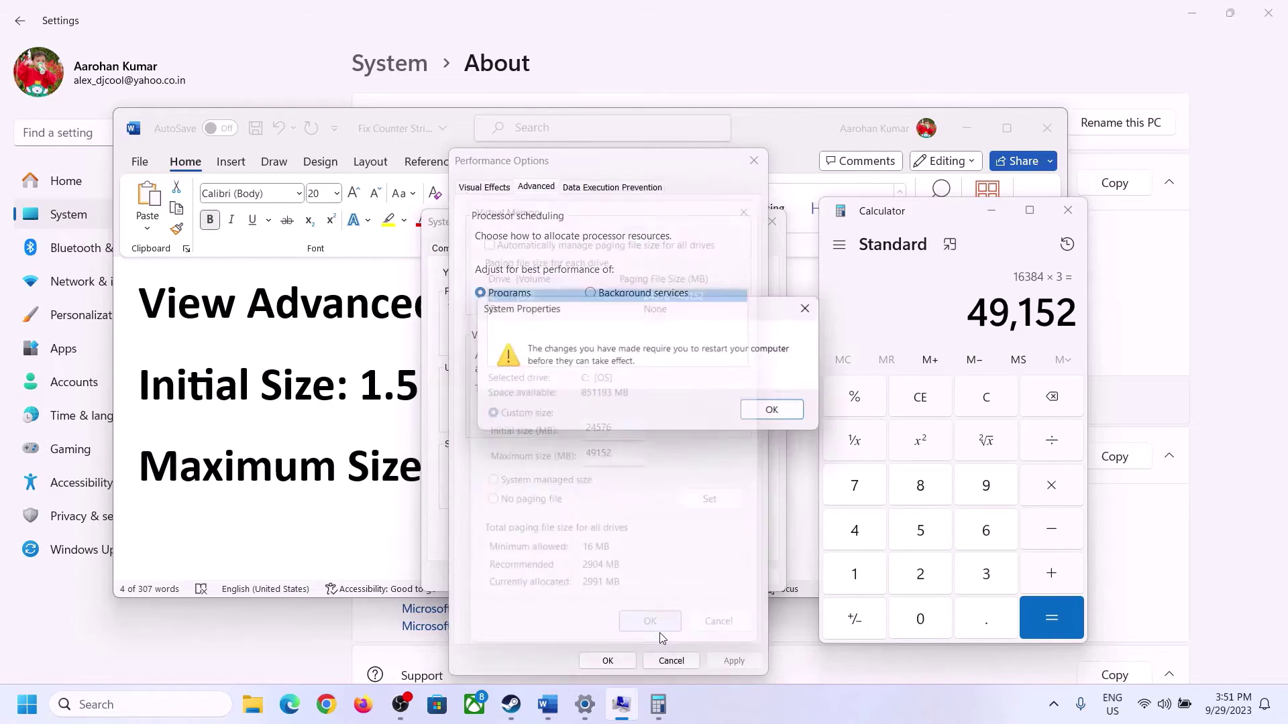
{"action": "left_click", "coordinate": [778, 412]}
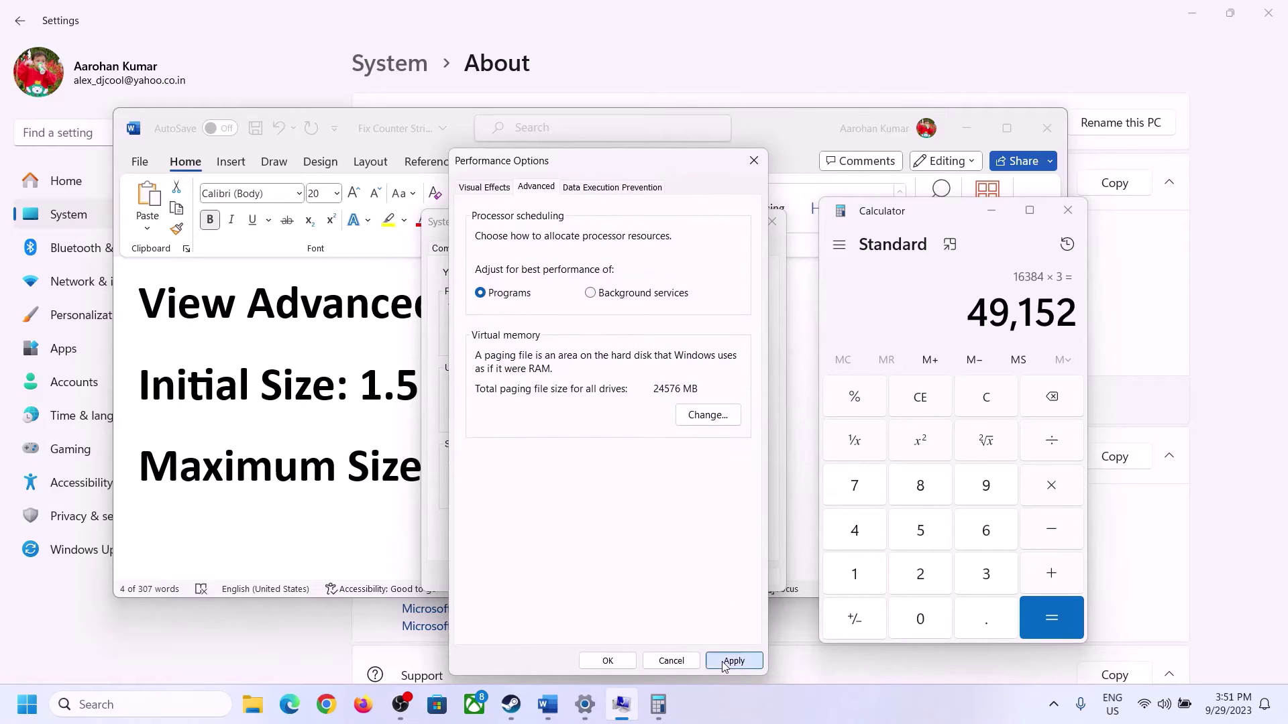
{"action": "left_click", "coordinate": [607, 661]}
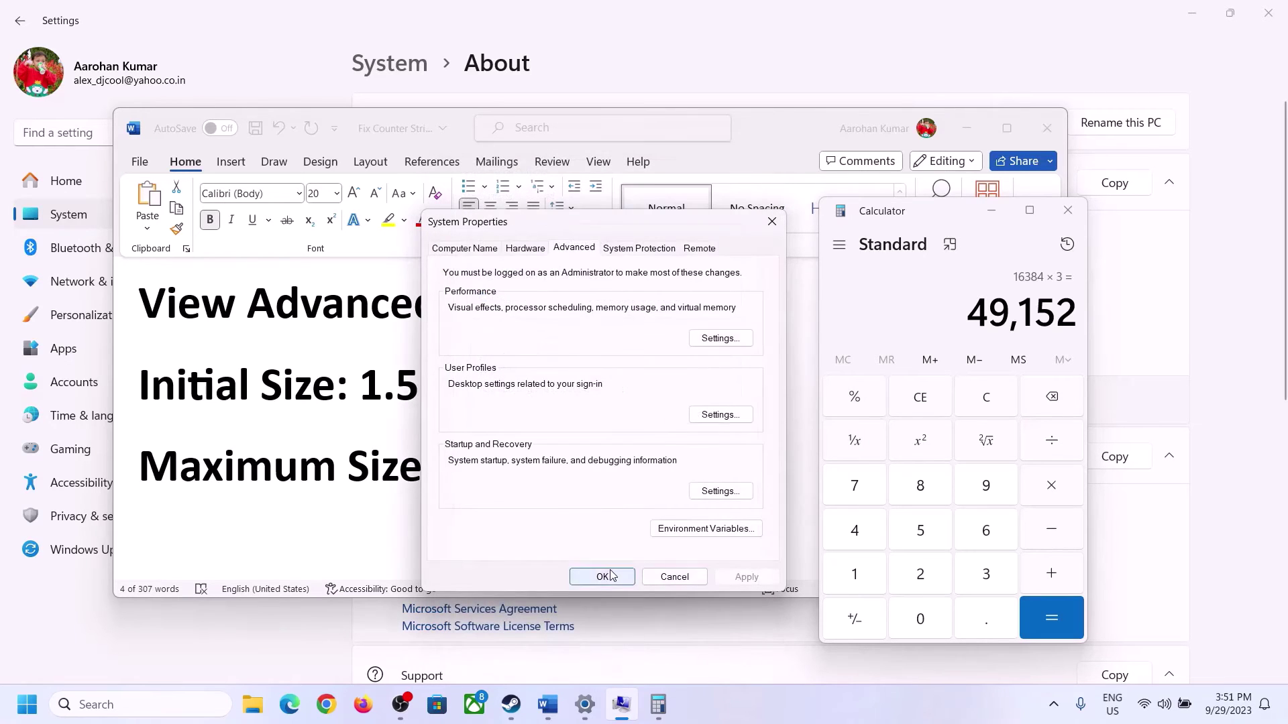
{"action": "left_click", "coordinate": [610, 576]}
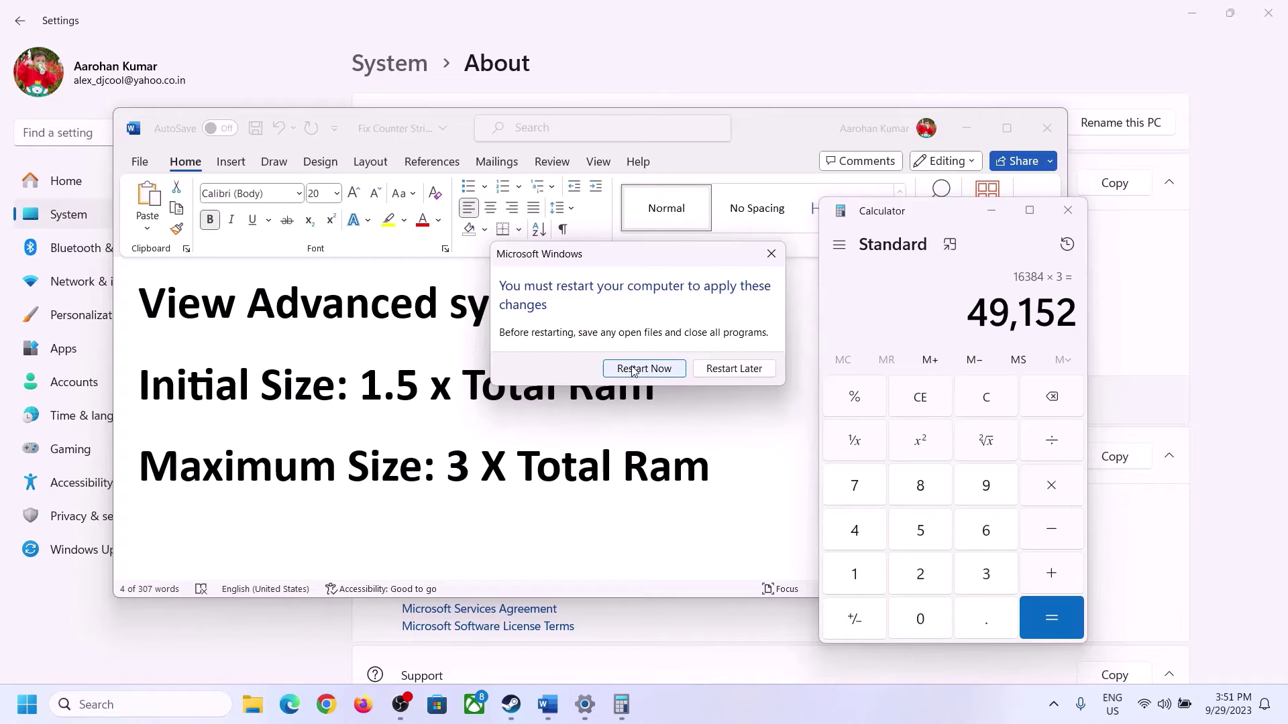
{"action": "left_click", "coordinate": [771, 253]}
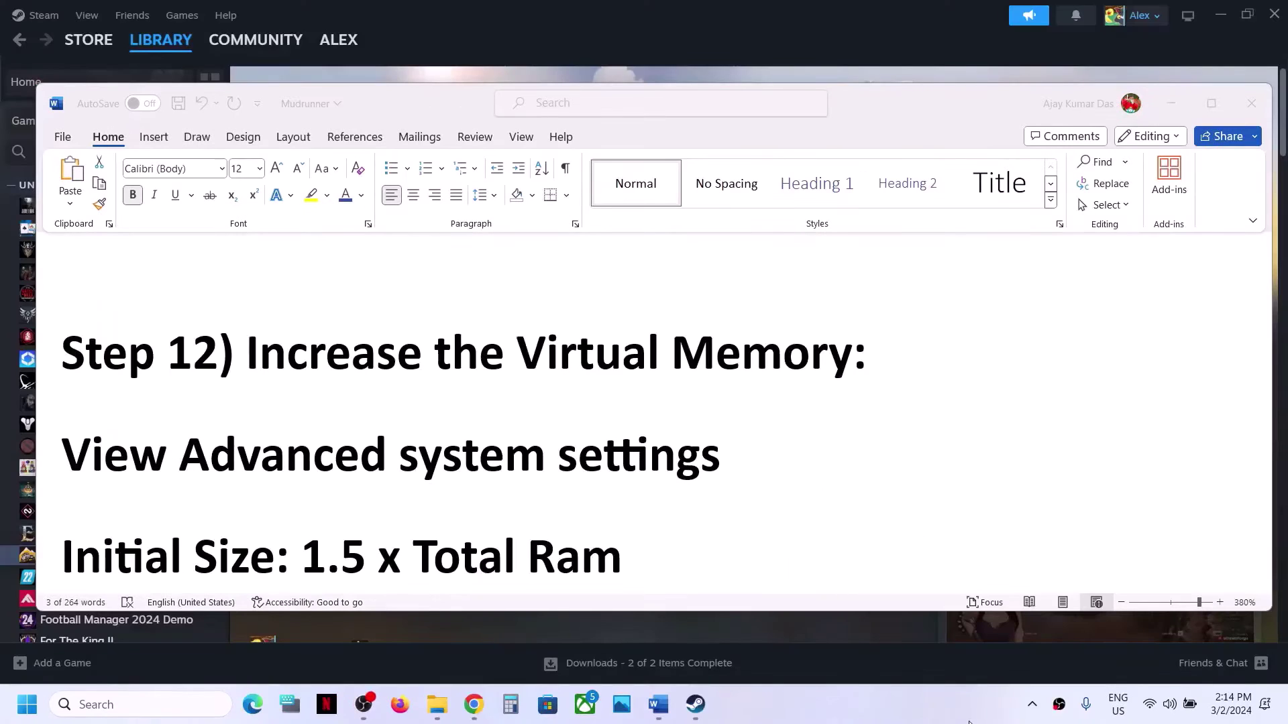
- Go to Step 13 in the Word document, then check for updates on the Windows Update page in Settings
{"action": "scroll", "coordinate": [731, 466], "scroll_direction": "down", "scroll_amount": 5}
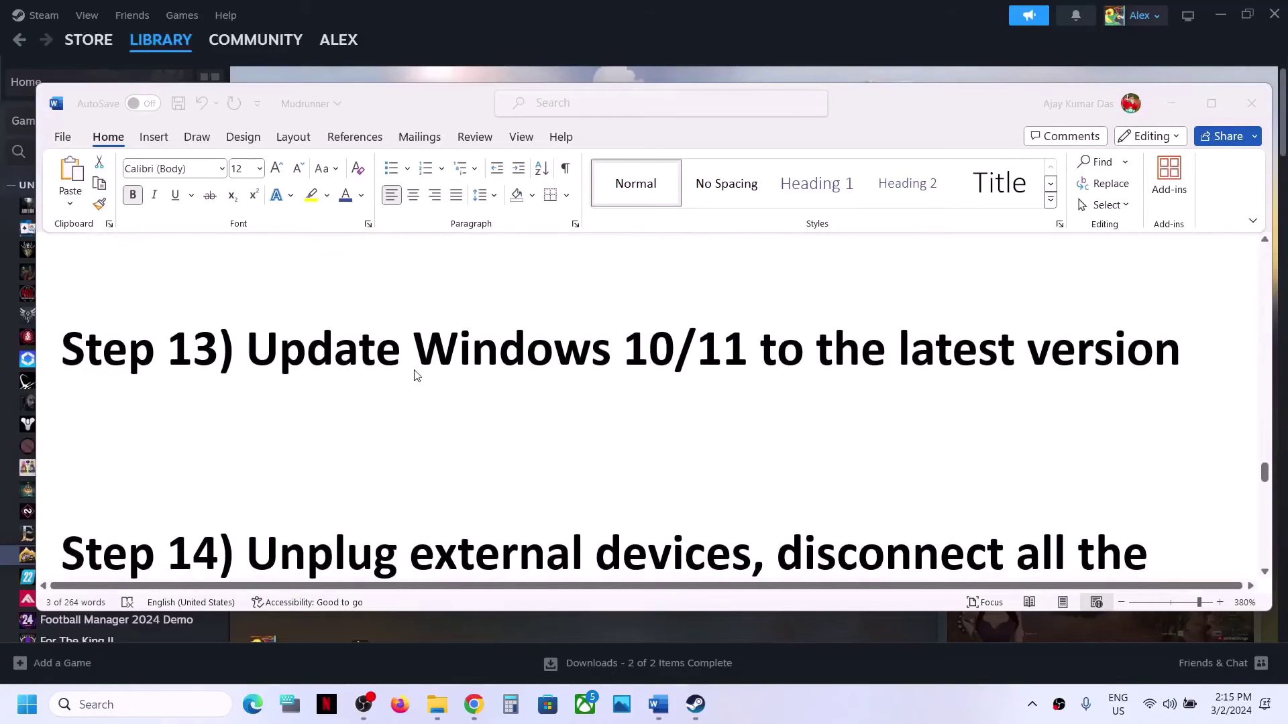
{"action": "left_click", "coordinate": [825, 382]}
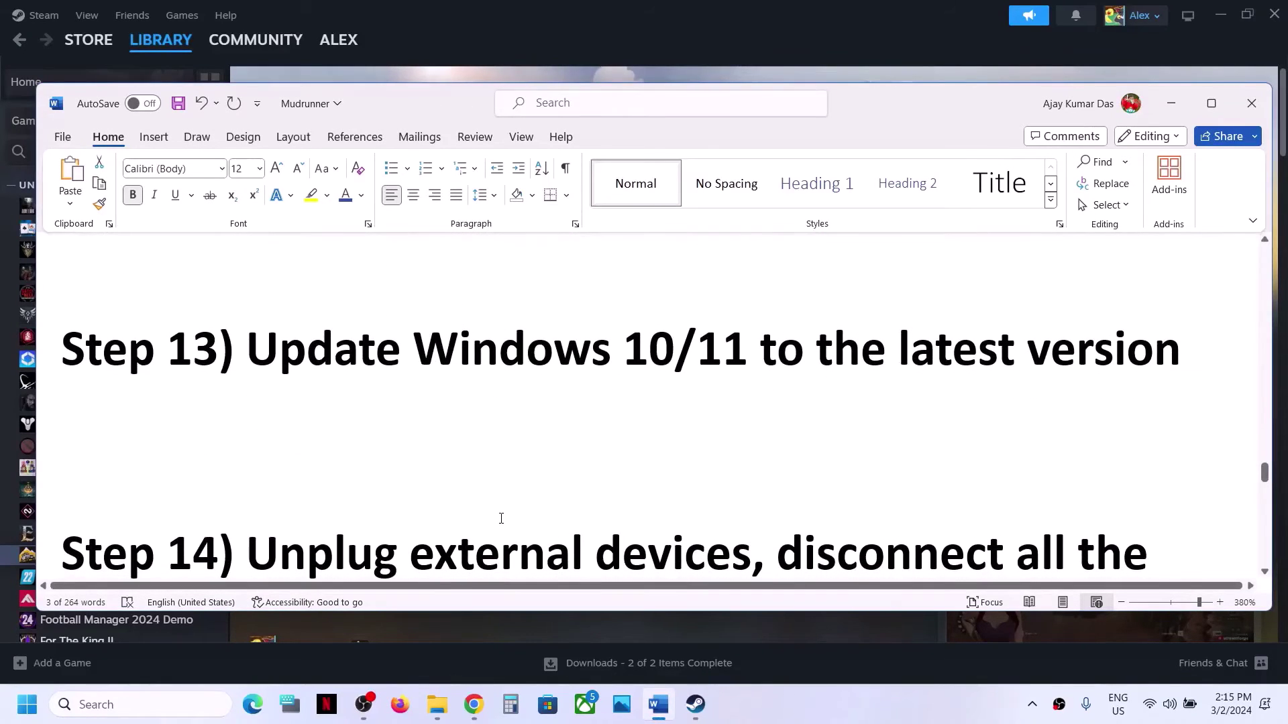
{"action": "key", "text": "super+i"}
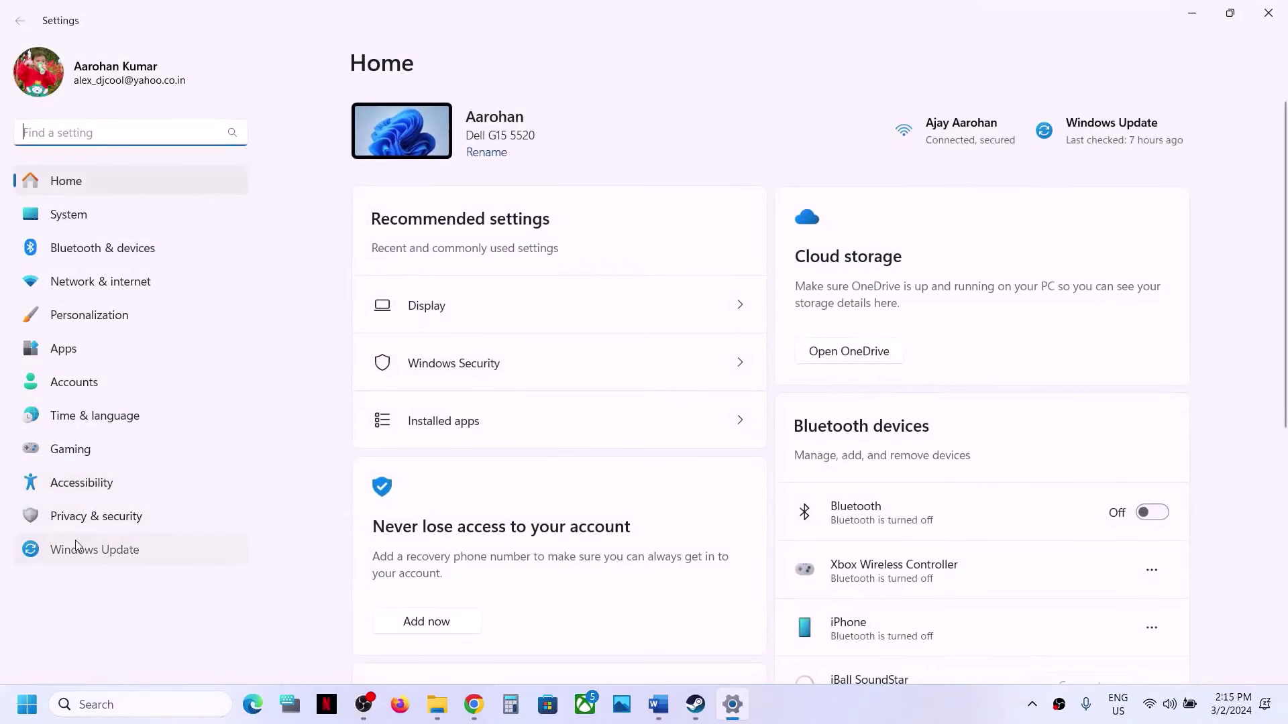
{"action": "left_click", "coordinate": [76, 547]}
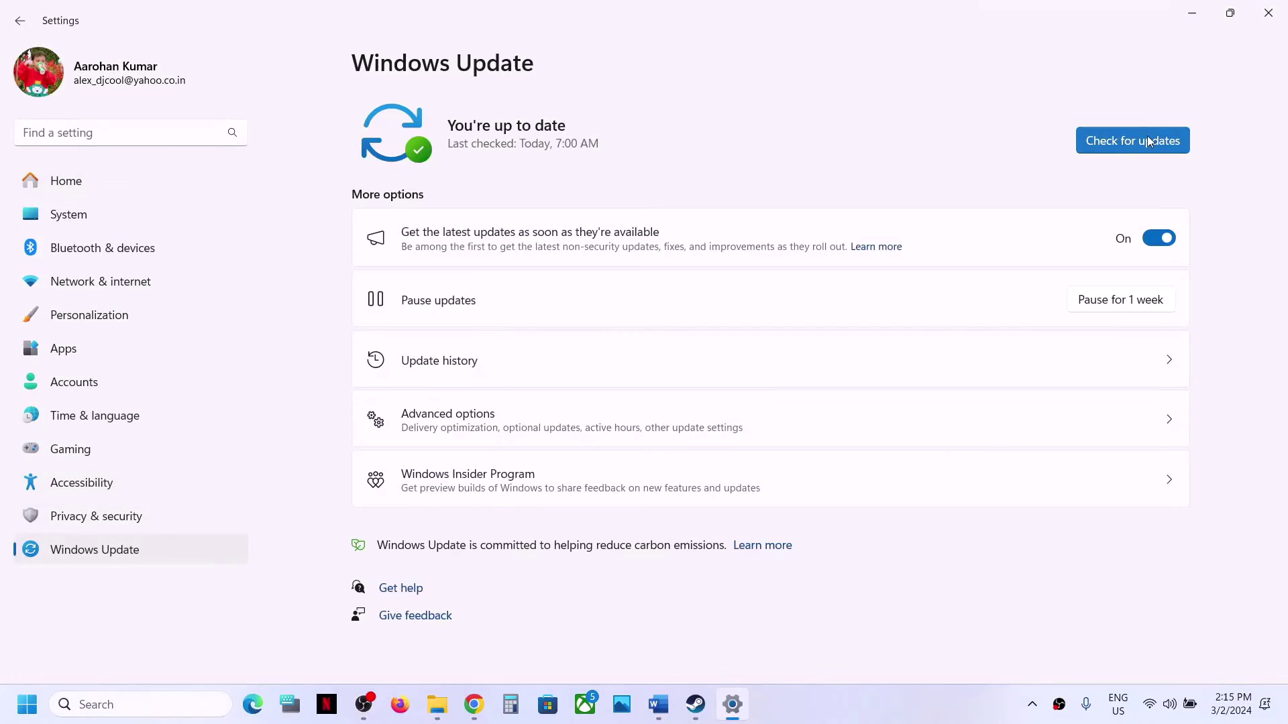
{"action": "left_click", "coordinate": [1149, 141]}
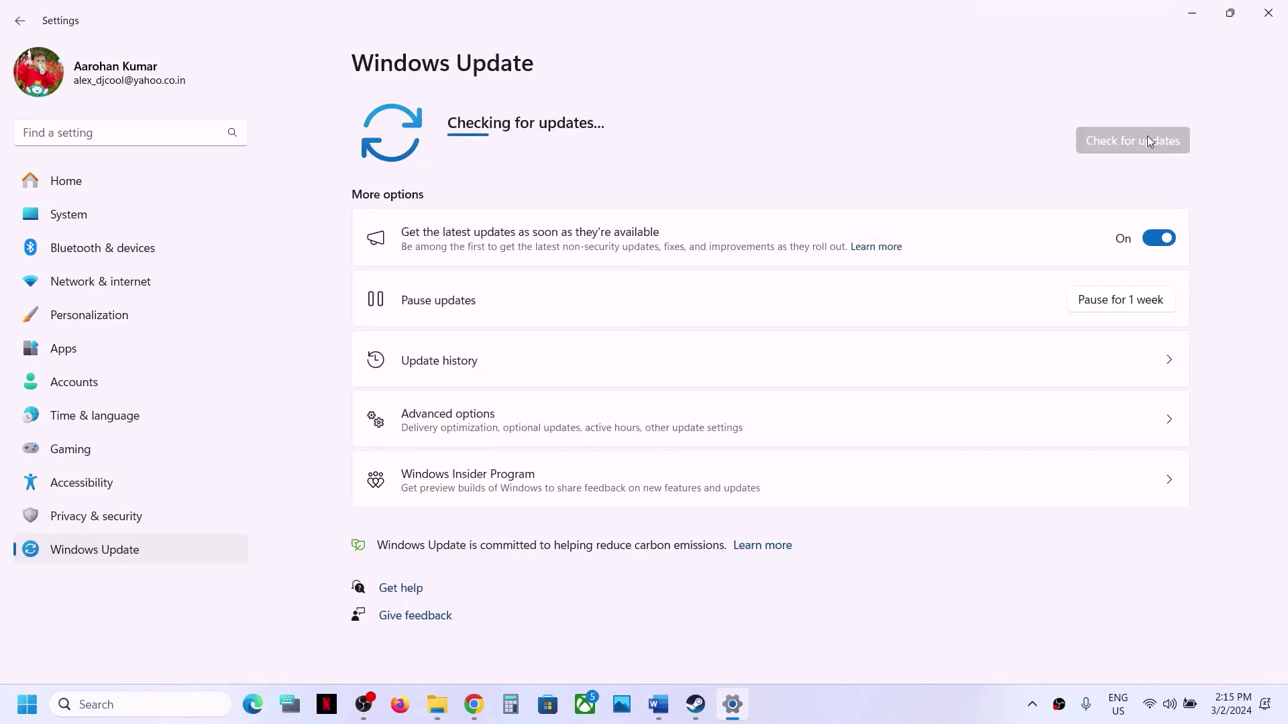
- View the computer's restart and shutdown options, dismiss them, and return to the Expeditions: A MudRunner Game page in Steam
{"action": "left_click", "coordinate": [24, 715]}
{"action": "left_click", "coordinate": [487, 647]}
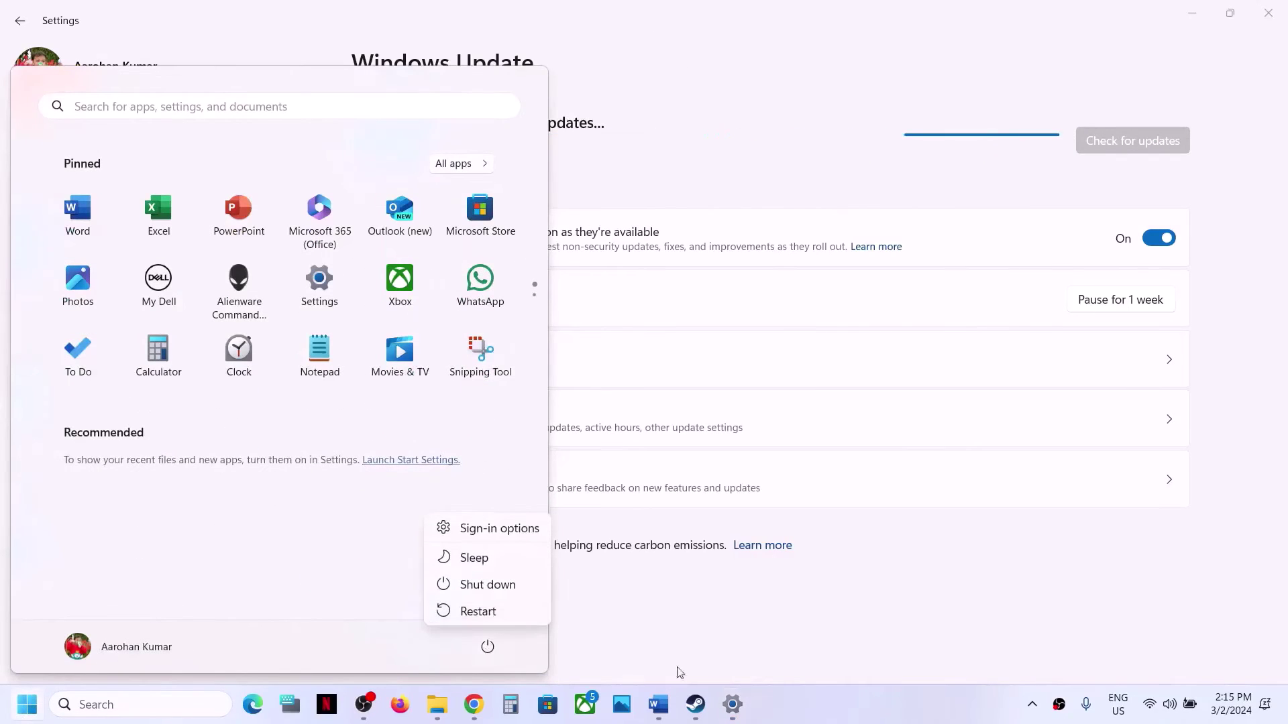
{"action": "key", "text": "Escape"}
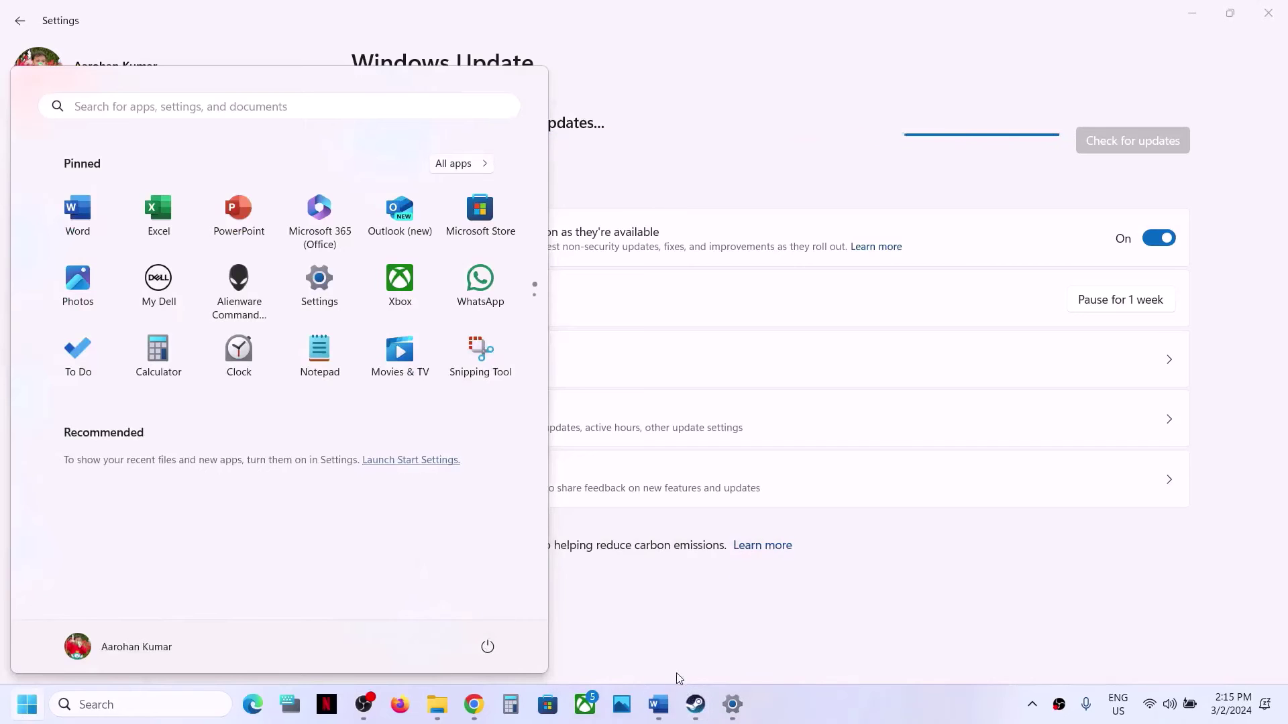
{"action": "mouse_move", "coordinate": [696, 701]}
{"action": "left_click", "coordinate": [635, 649]}
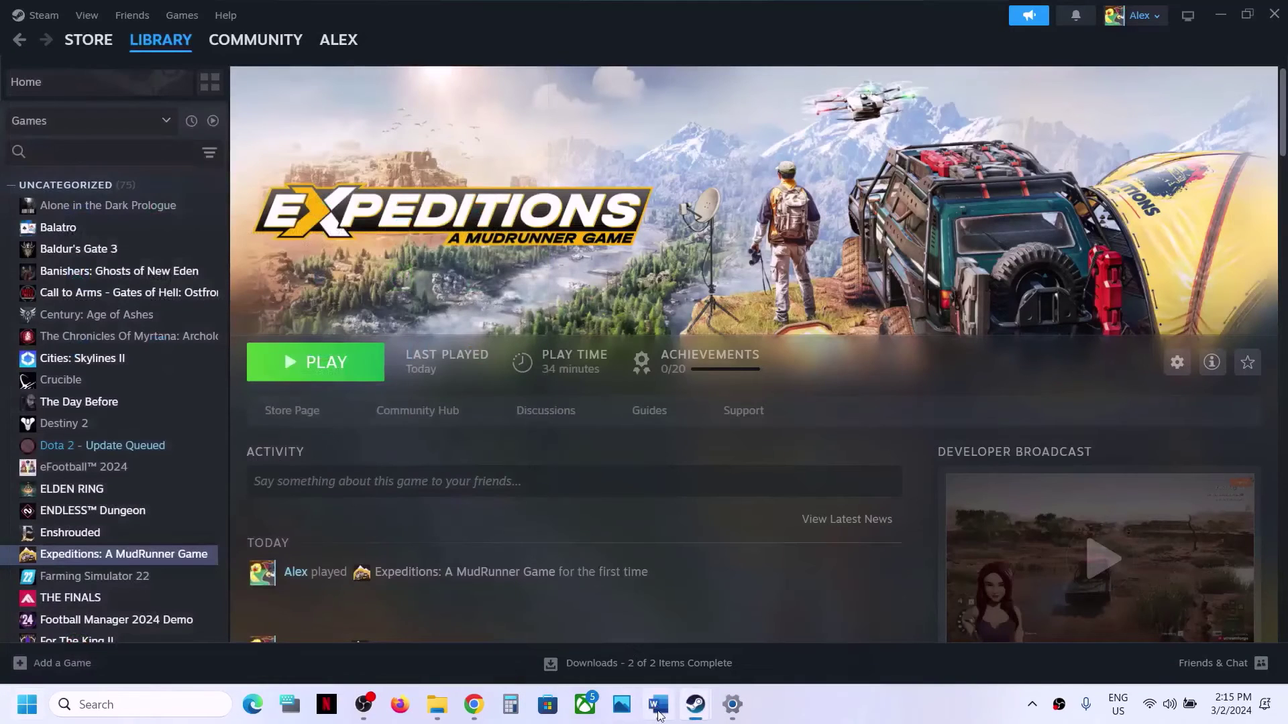
- Return to the Word document, maximize it, and examine Step 14's advice on external devices, USB adapters, controllers and multiple monitors
{"action": "left_click", "coordinate": [658, 705]}
{"action": "scroll", "coordinate": [420, 492], "scroll_direction": "down", "scroll_amount": 3}
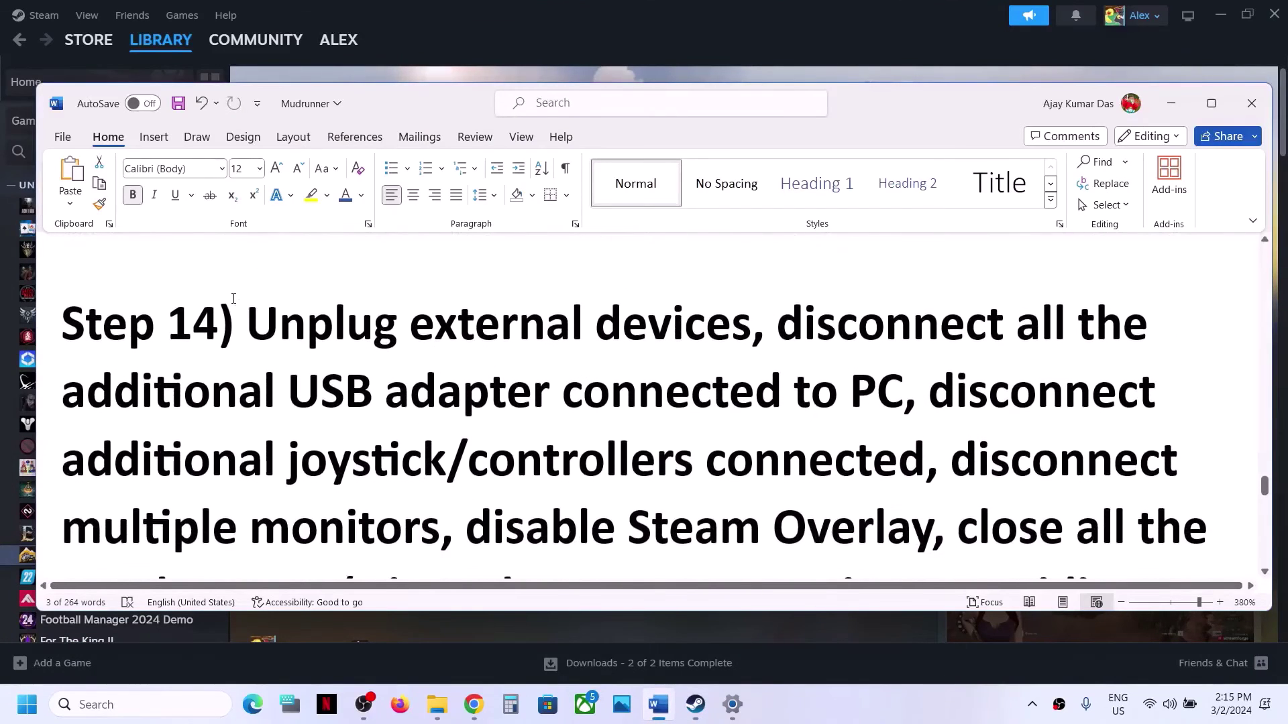
{"action": "left_click_drag", "start_coordinate": [257, 328], "coordinate": [752, 328]}
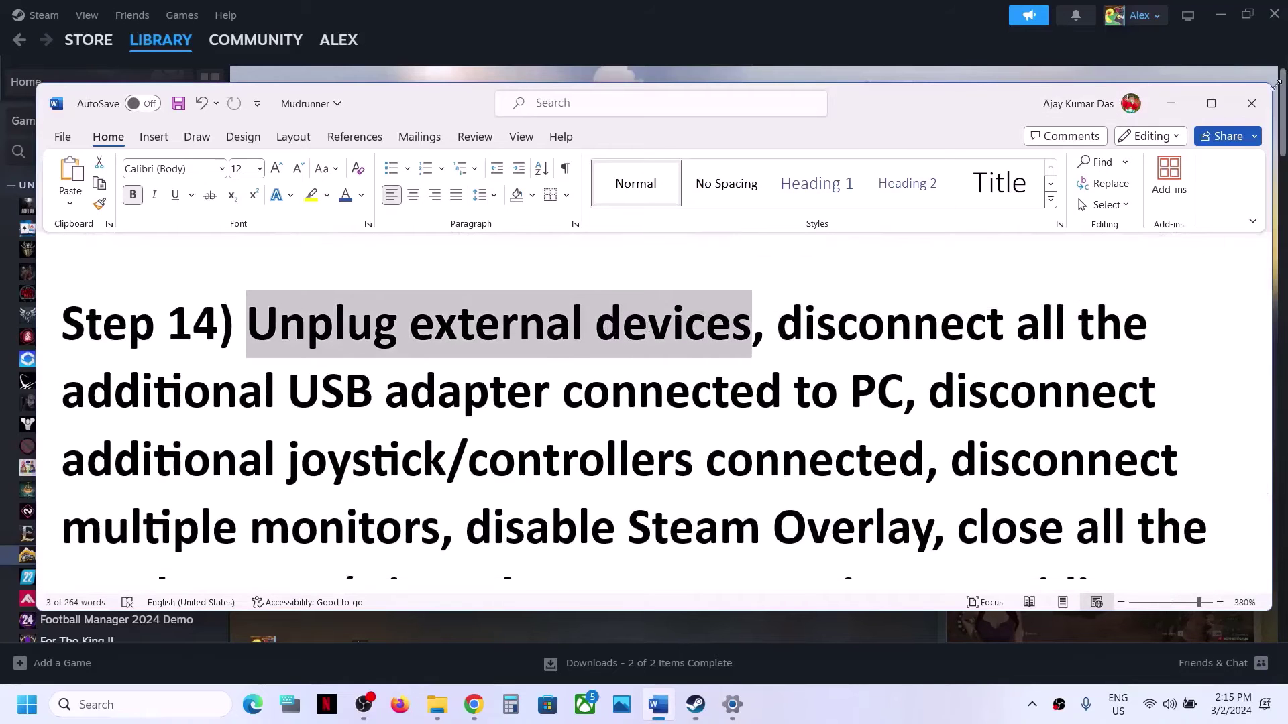
{"action": "left_click", "coordinate": [1213, 104]}
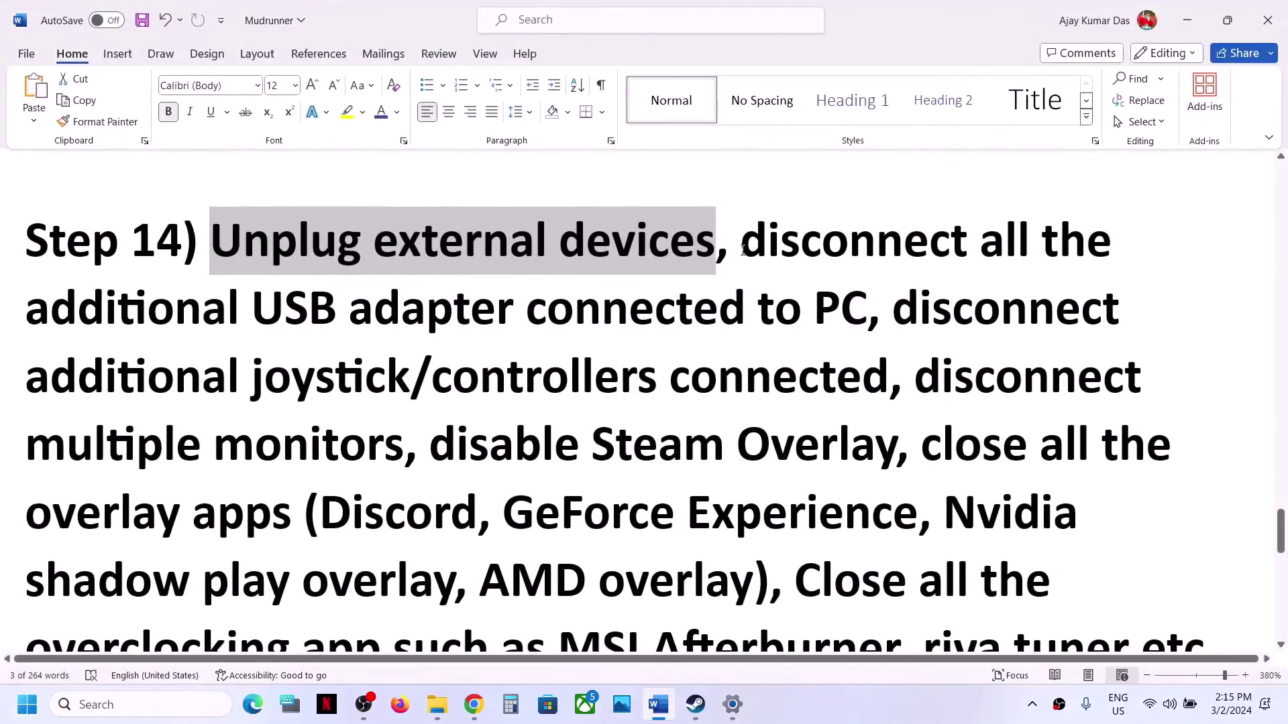
{"action": "left_click_drag", "start_coordinate": [743, 250], "coordinate": [636, 330]}
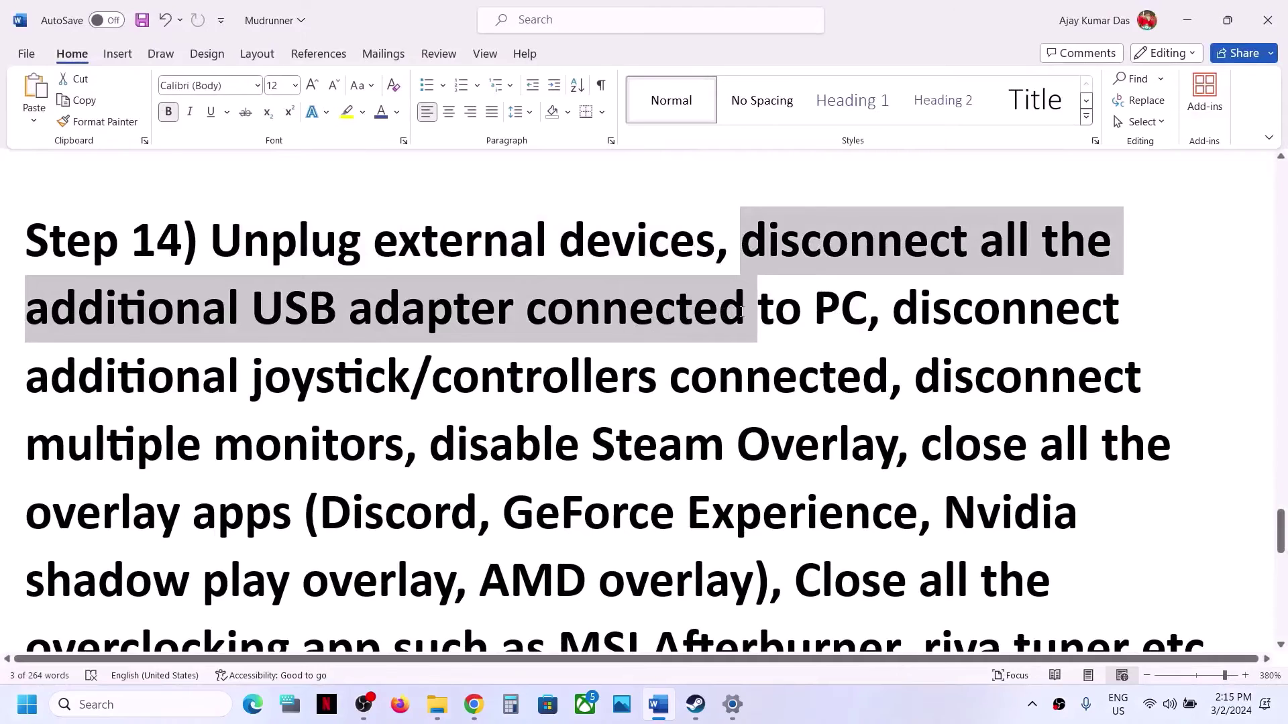
{"action": "left_click_drag", "start_coordinate": [741, 311], "coordinate": [832, 309]}
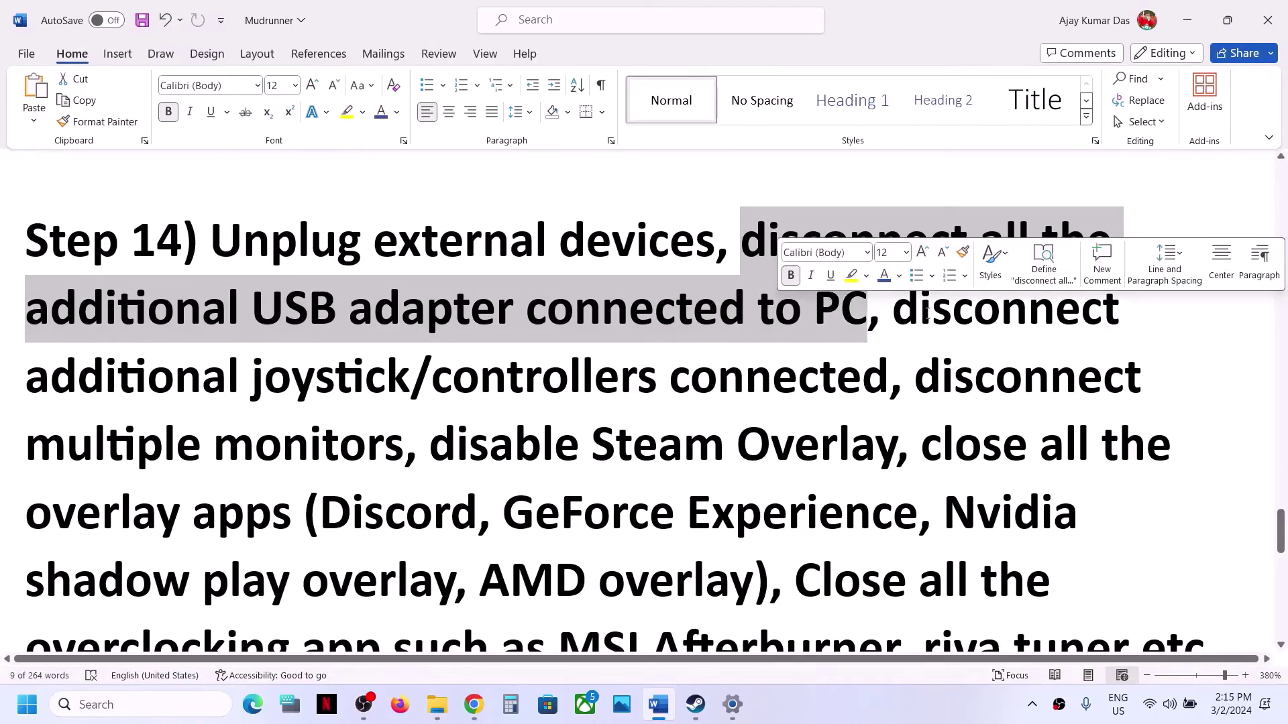
{"action": "left_click_drag", "start_coordinate": [926, 312], "coordinate": [825, 383]}
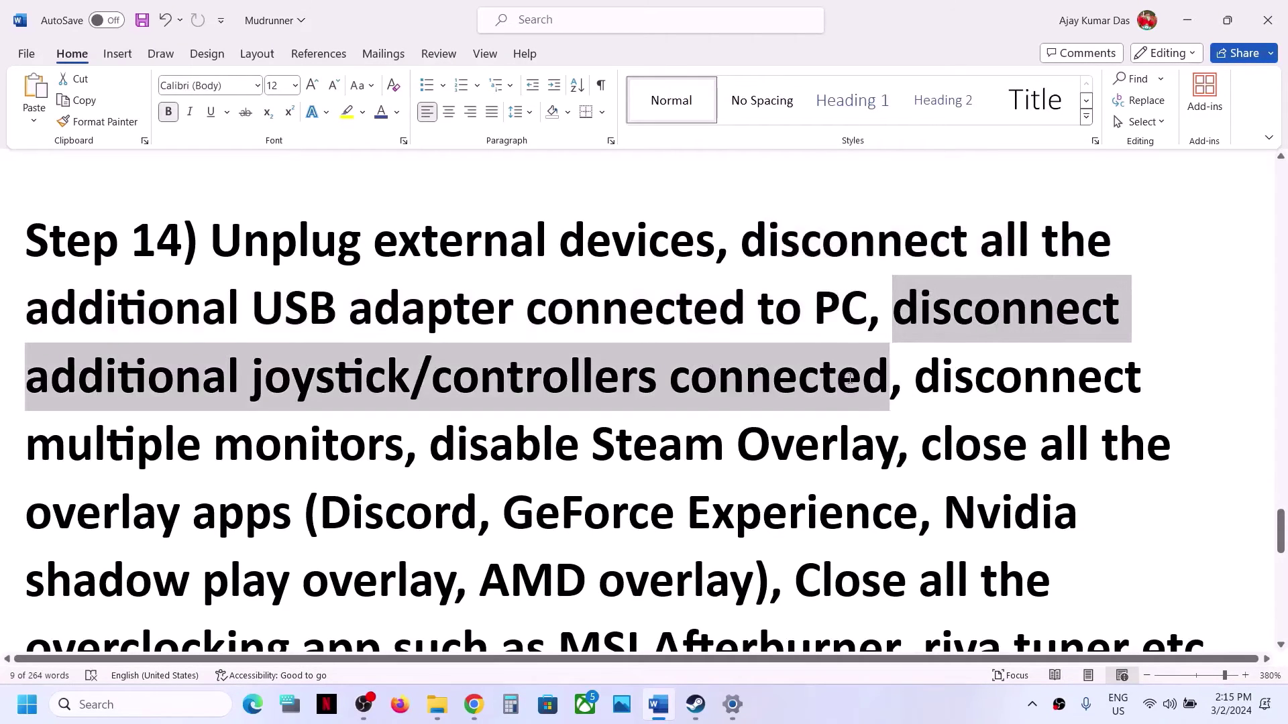
{"action": "left_click_drag", "start_coordinate": [918, 386], "coordinate": [728, 457]}
- Check the Steam Overlay setting in the General properties of Expeditions: A MudRunner Game in Steam, and close the properties
{"action": "left_click", "coordinate": [688, 716]}
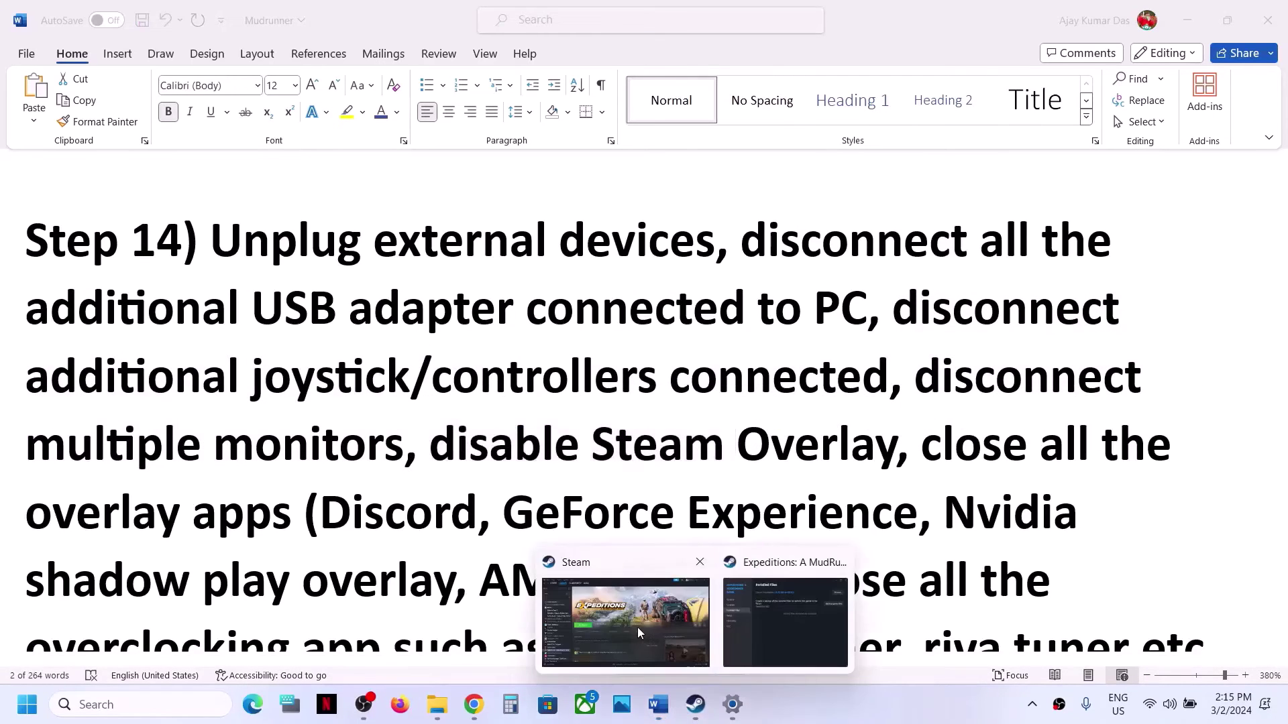
{"action": "left_click", "coordinate": [637, 631]}
{"action": "right_click", "coordinate": [118, 554]}
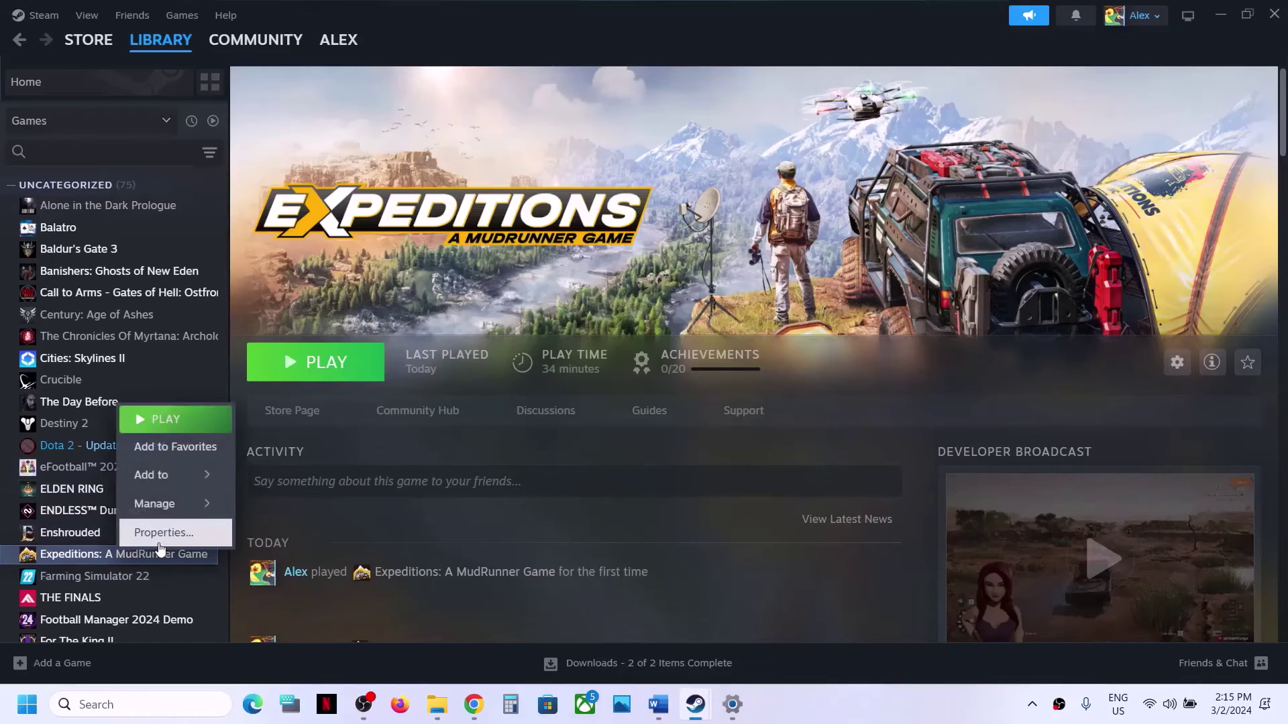
{"action": "left_click", "coordinate": [151, 532]}
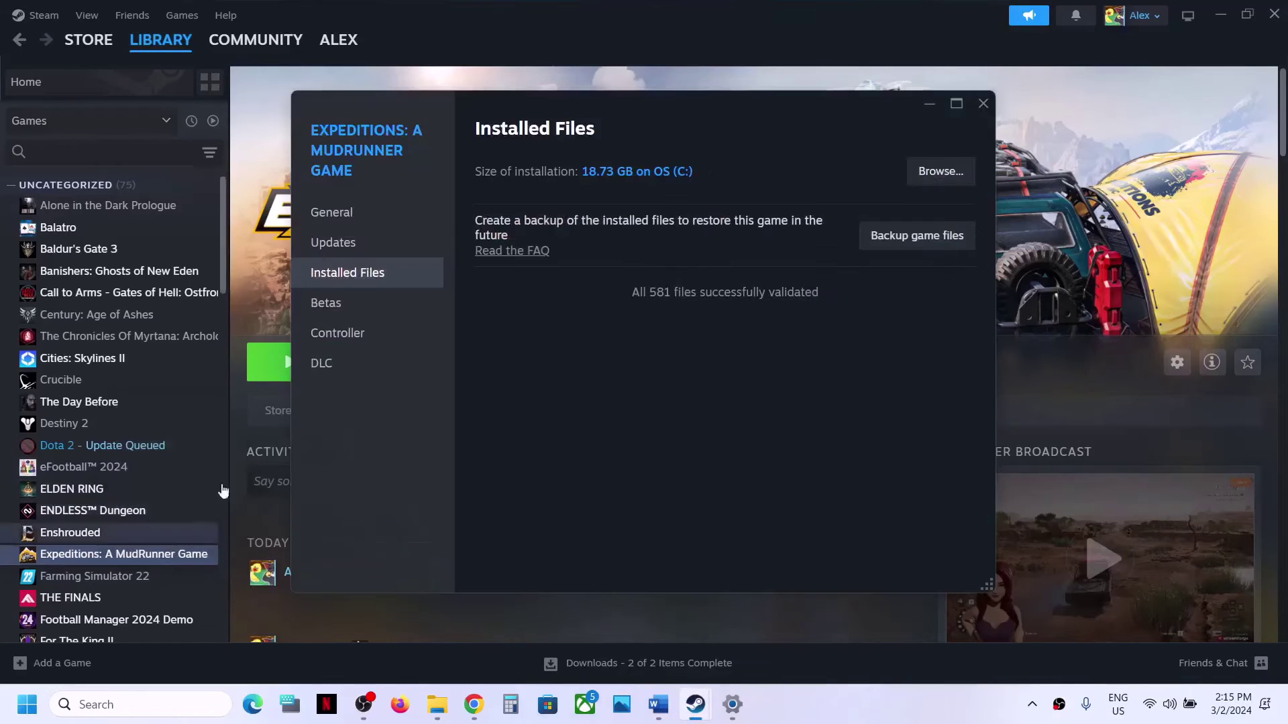
{"action": "left_click", "coordinate": [335, 212]}
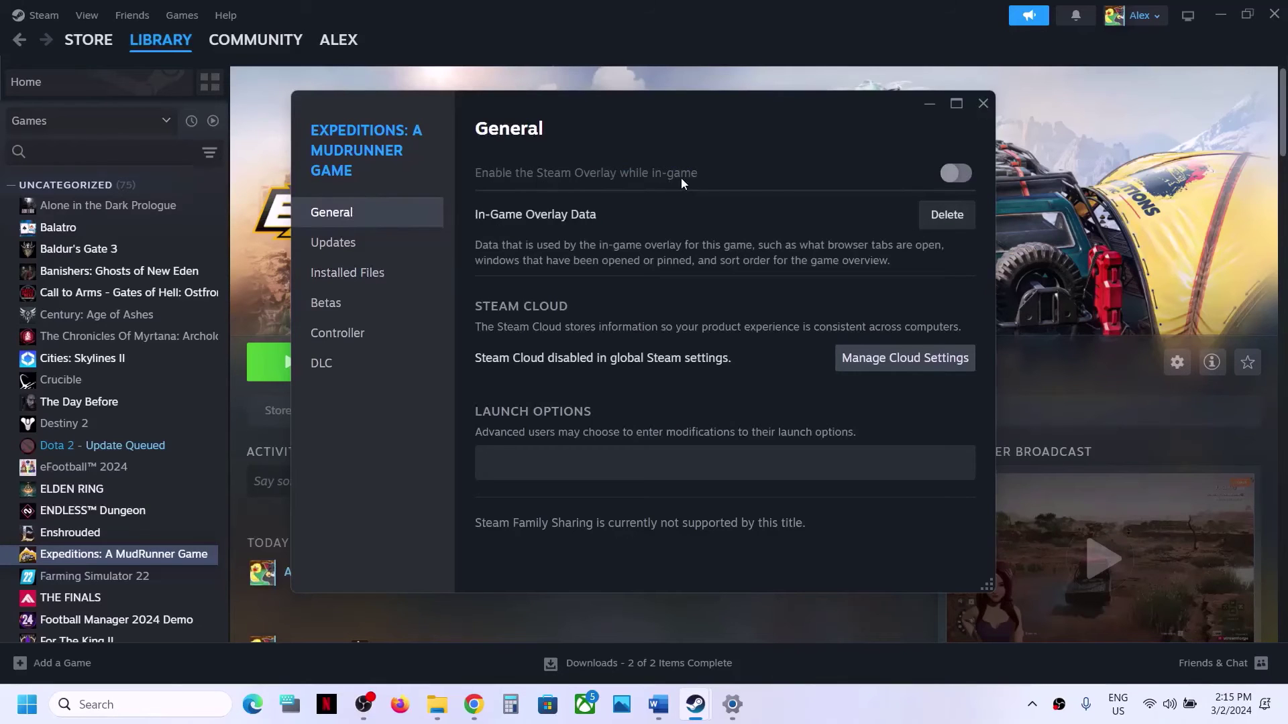
{"action": "left_click", "coordinate": [982, 104]}
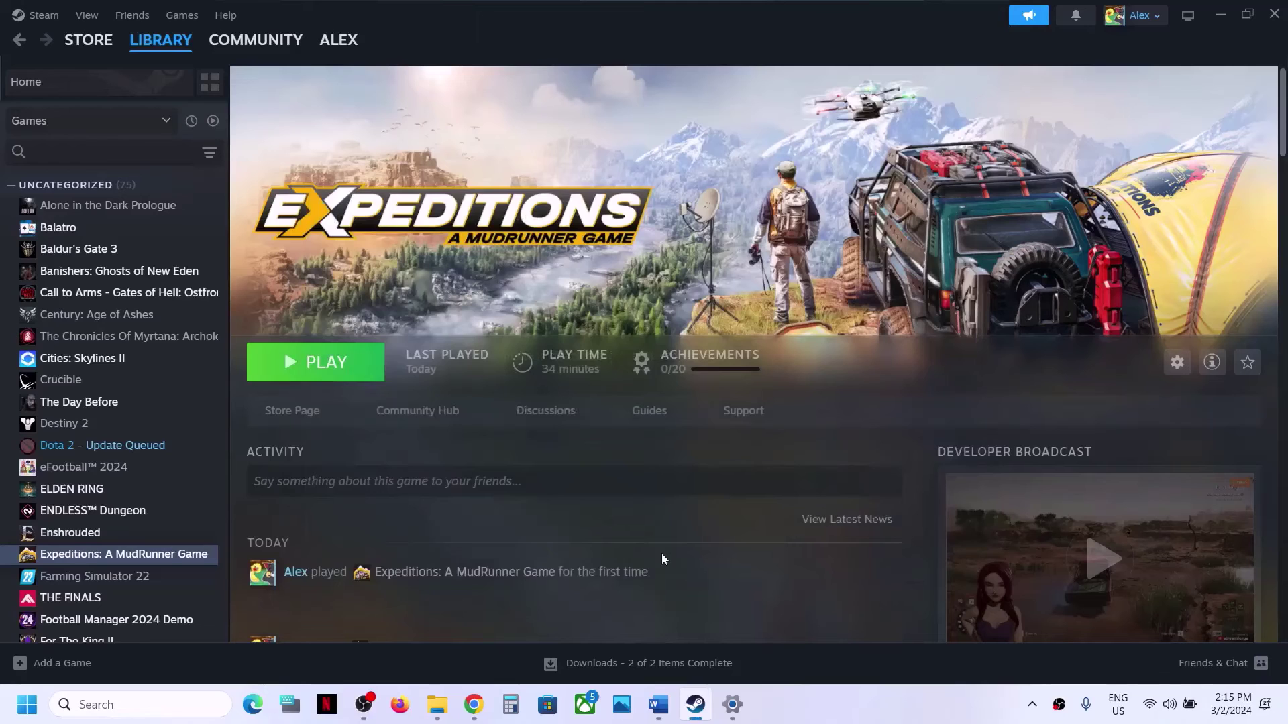
- Examine the rest of Step 14 in the Word document, covering overlay apps, overclocking tools, lighting software, undervolting and clean boot
{"action": "left_click", "coordinate": [658, 704]}
{"action": "left_click", "coordinate": [786, 445]}
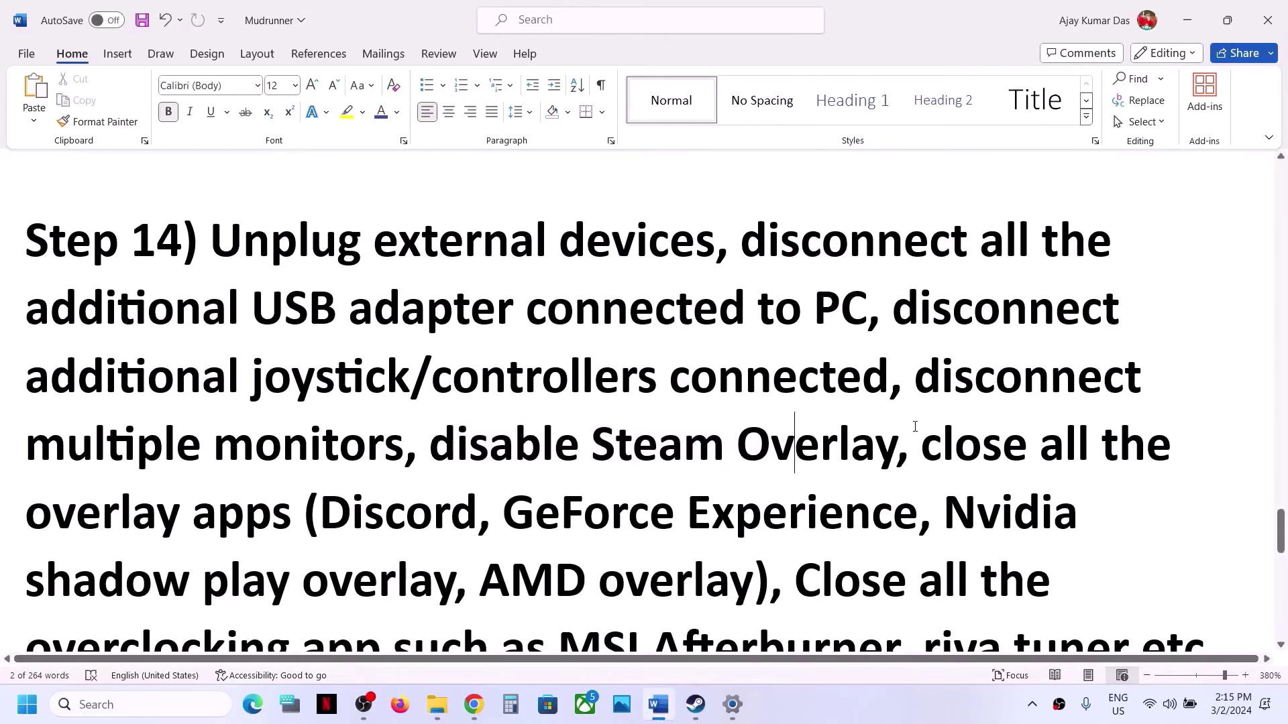
{"action": "left_click_drag", "start_coordinate": [921, 444], "coordinate": [918, 513]}
{"action": "scroll", "coordinate": [833, 502], "scroll_direction": "down", "scroll_amount": 5}
{"action": "scroll", "coordinate": [833, 502], "scroll_direction": "up", "scroll_amount": 3}
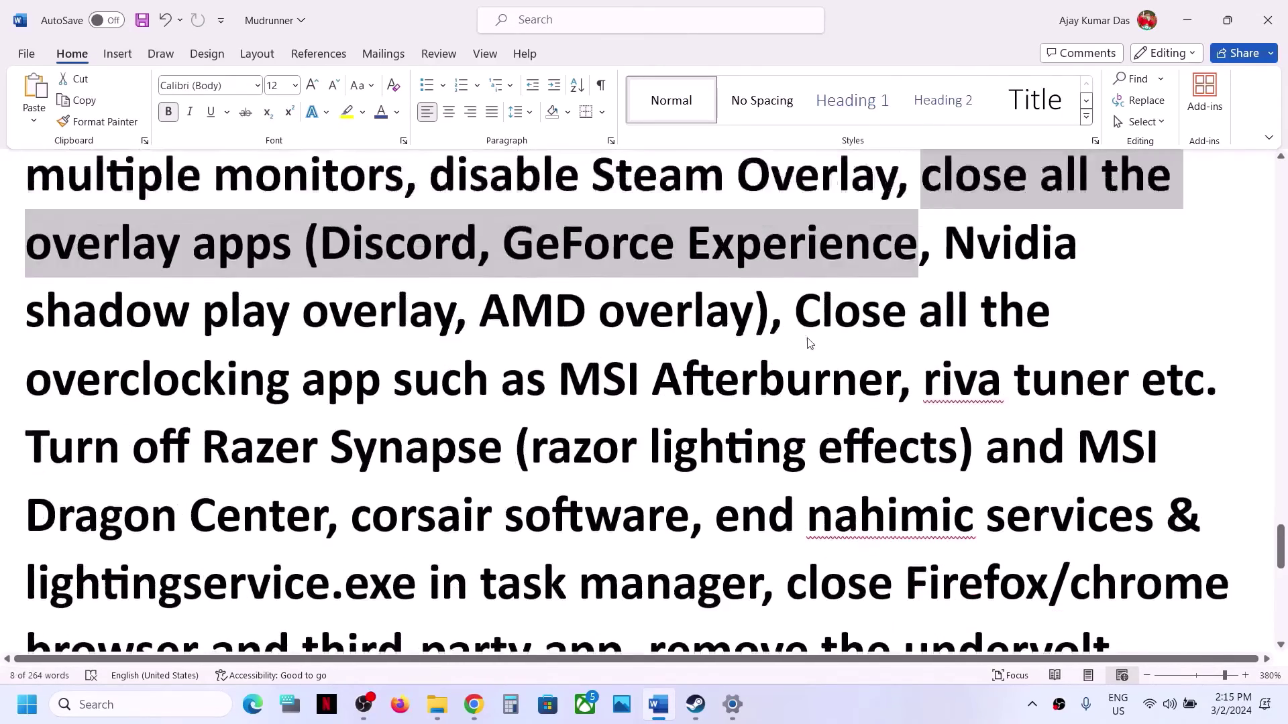
{"action": "left_click_drag", "start_coordinate": [910, 293], "coordinate": [887, 505]}
{"action": "left_click", "coordinate": [799, 437]}
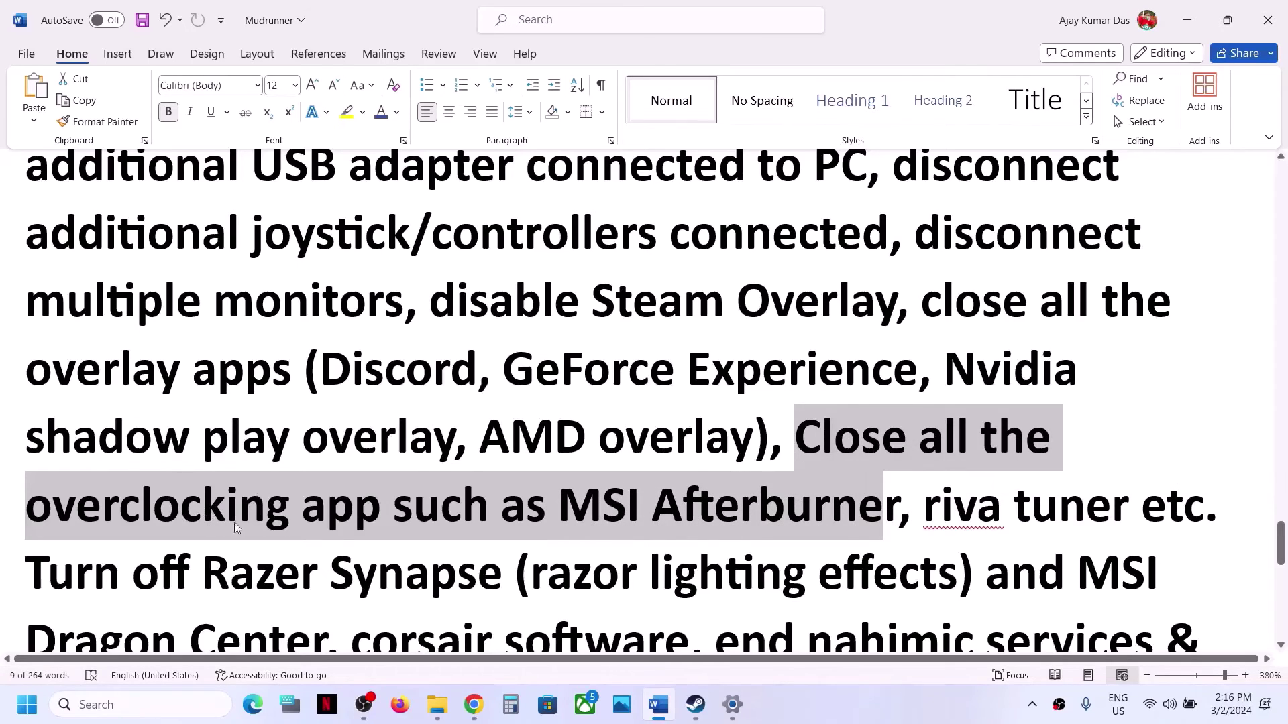
{"action": "scroll", "coordinate": [379, 505], "scroll_direction": "down", "scroll_amount": 4}
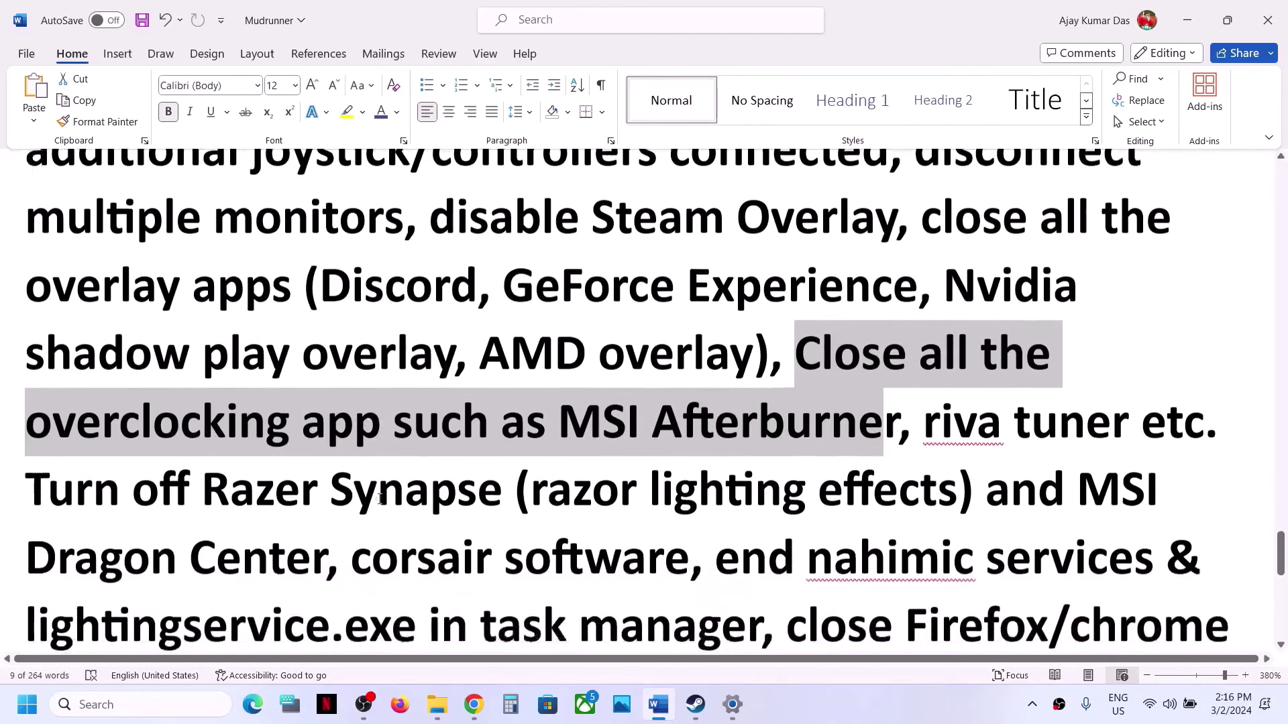
{"action": "left_click_drag", "start_coordinate": [33, 318], "coordinate": [739, 433]}
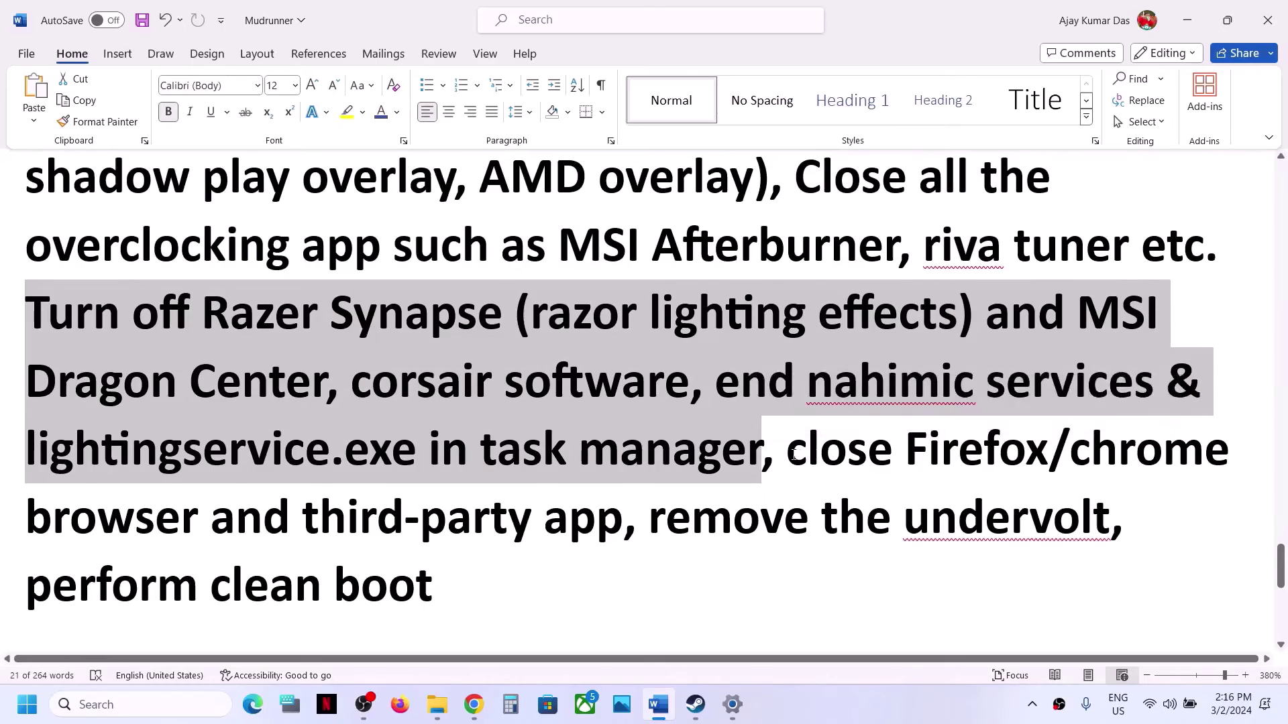
{"action": "left_click_drag", "start_coordinate": [786, 450], "coordinate": [1110, 520]}
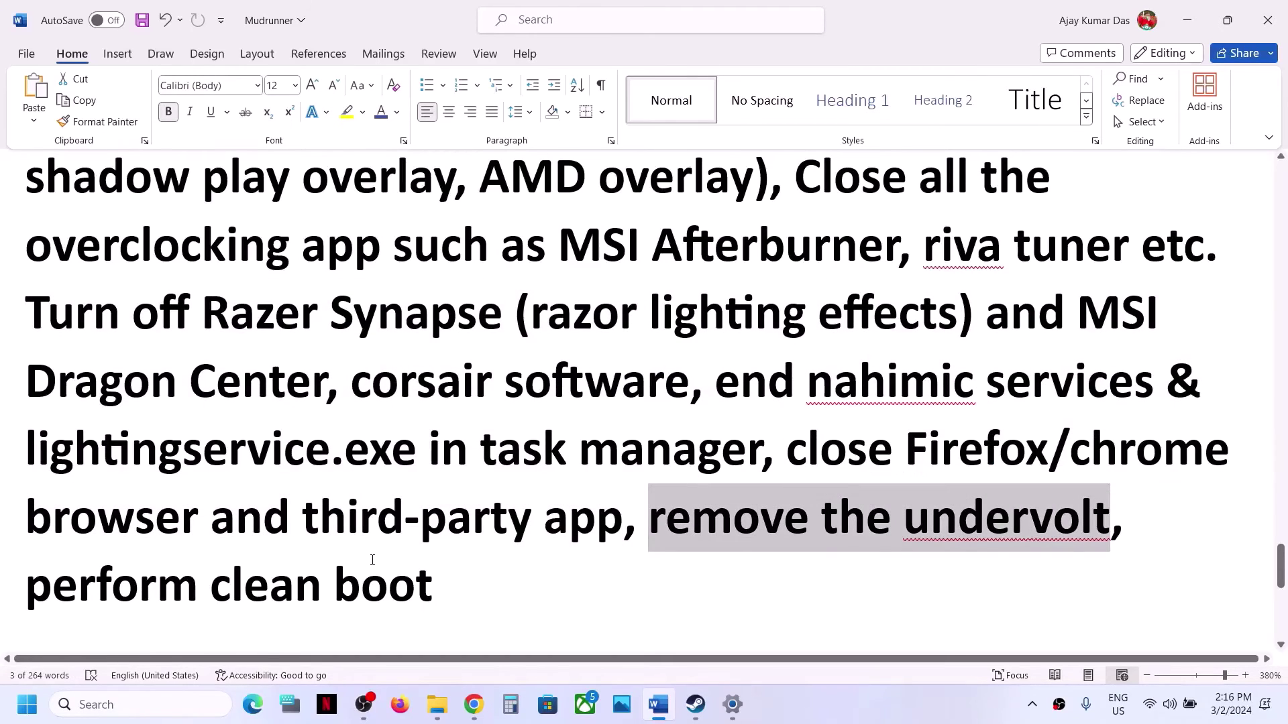
{"action": "left_click_drag", "start_coordinate": [87, 583], "coordinate": [322, 587]}
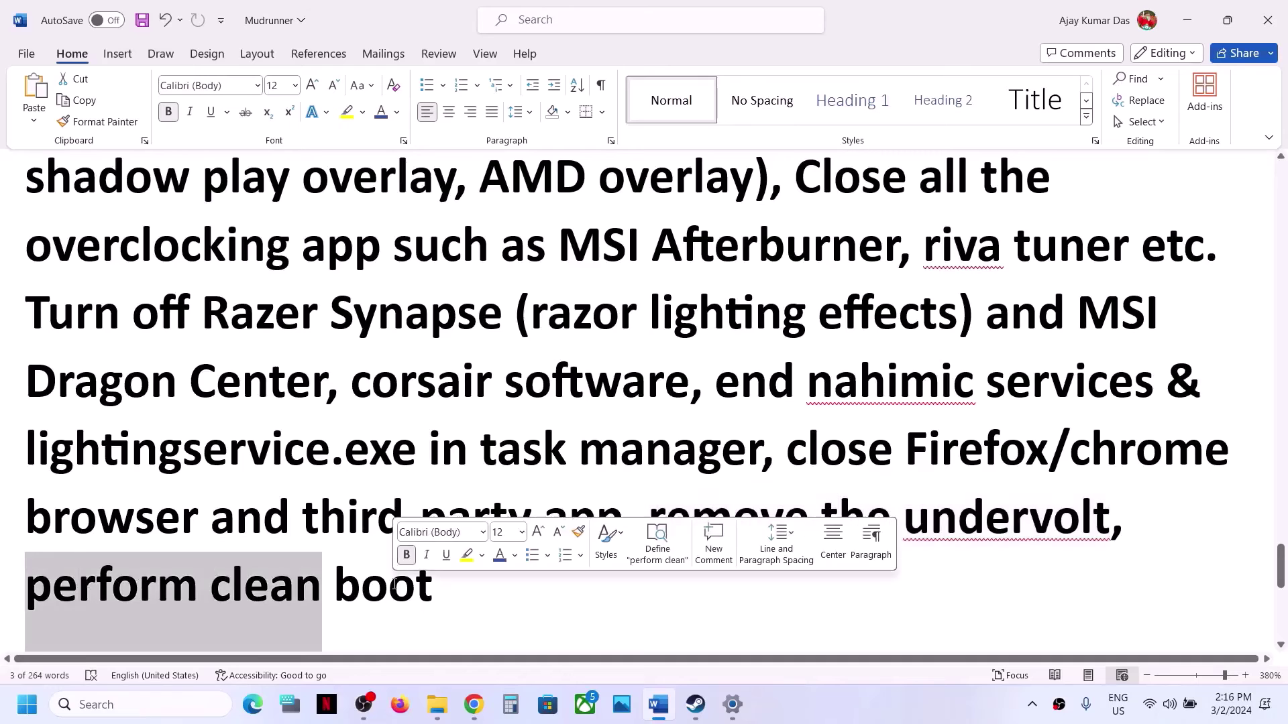
- Open System Configuration, hide all Microsoft services in the services list, and confirm the configuration
{"action": "left_click", "coordinate": [164, 704]}
{"action": "type", "text": "system"}
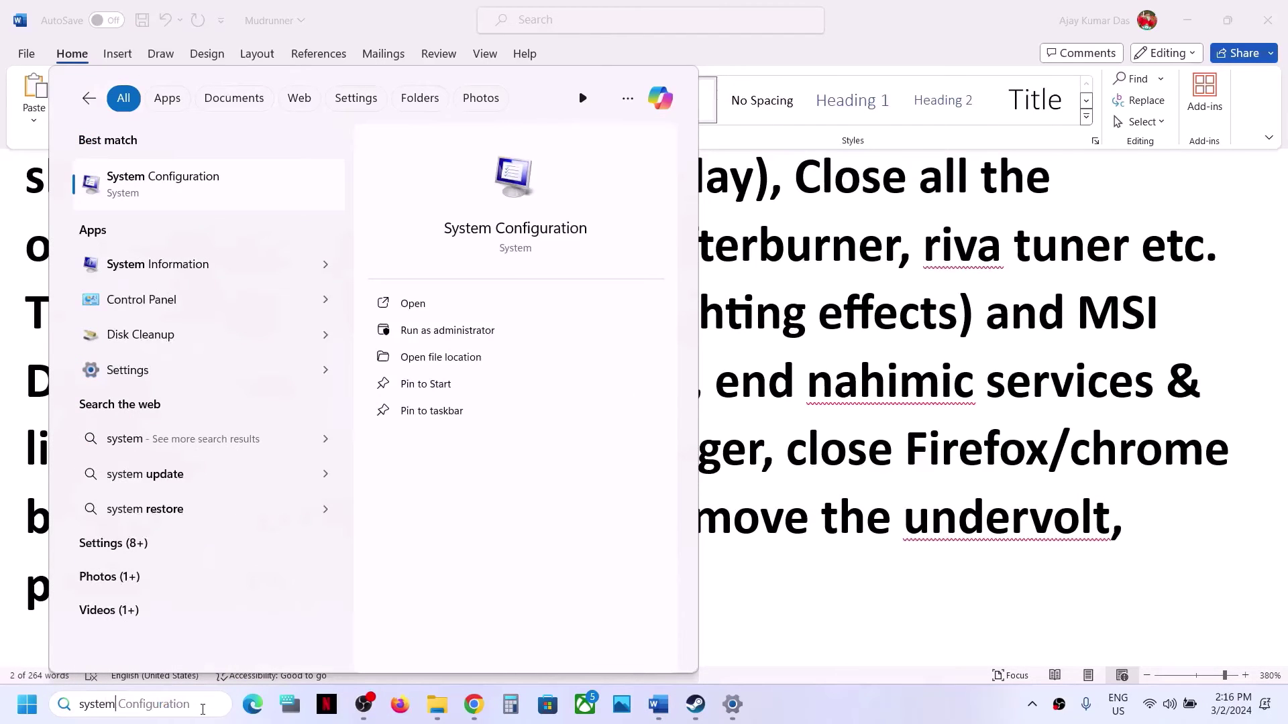
{"action": "key", "text": "Right"}
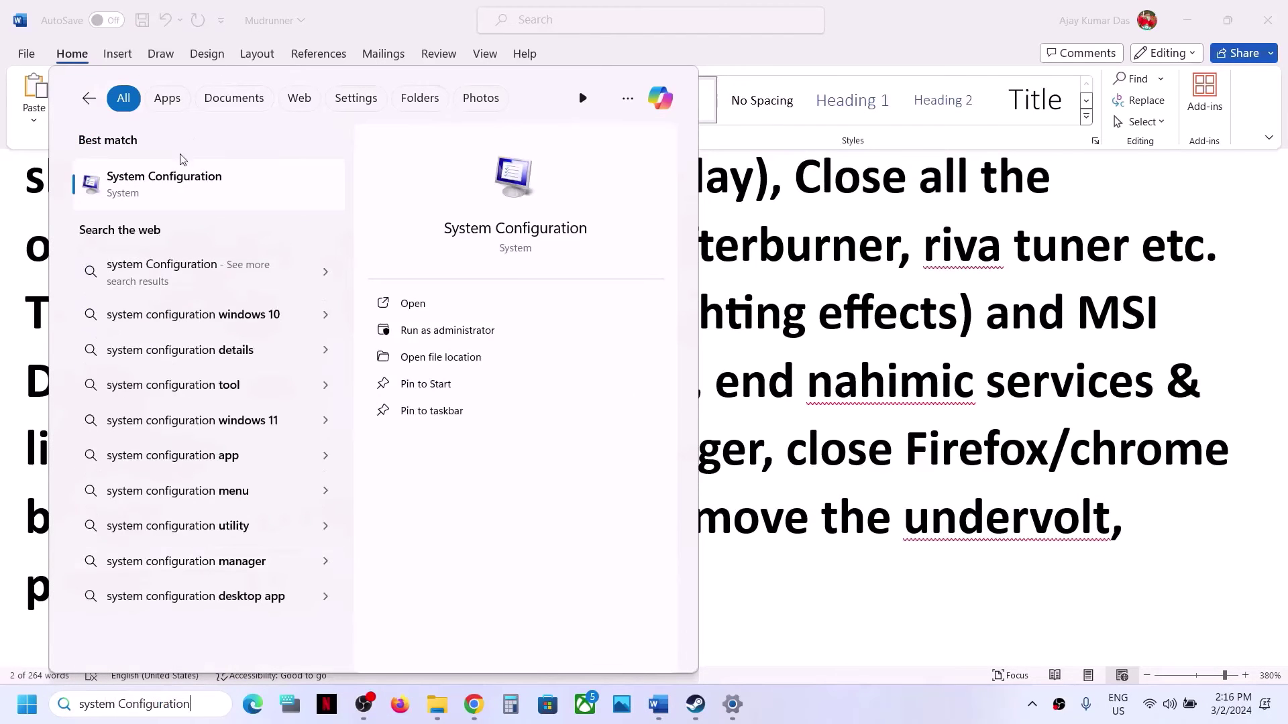
{"action": "left_click", "coordinate": [176, 177]}
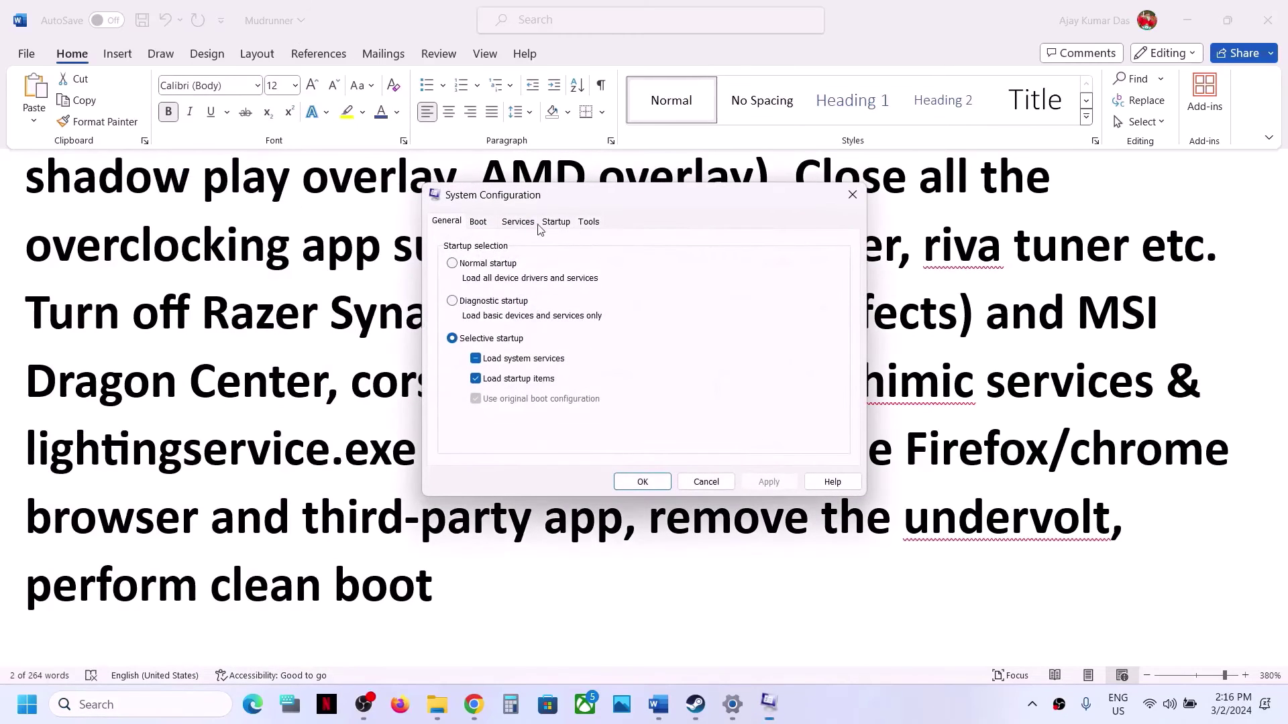
{"action": "left_click", "coordinate": [530, 224]}
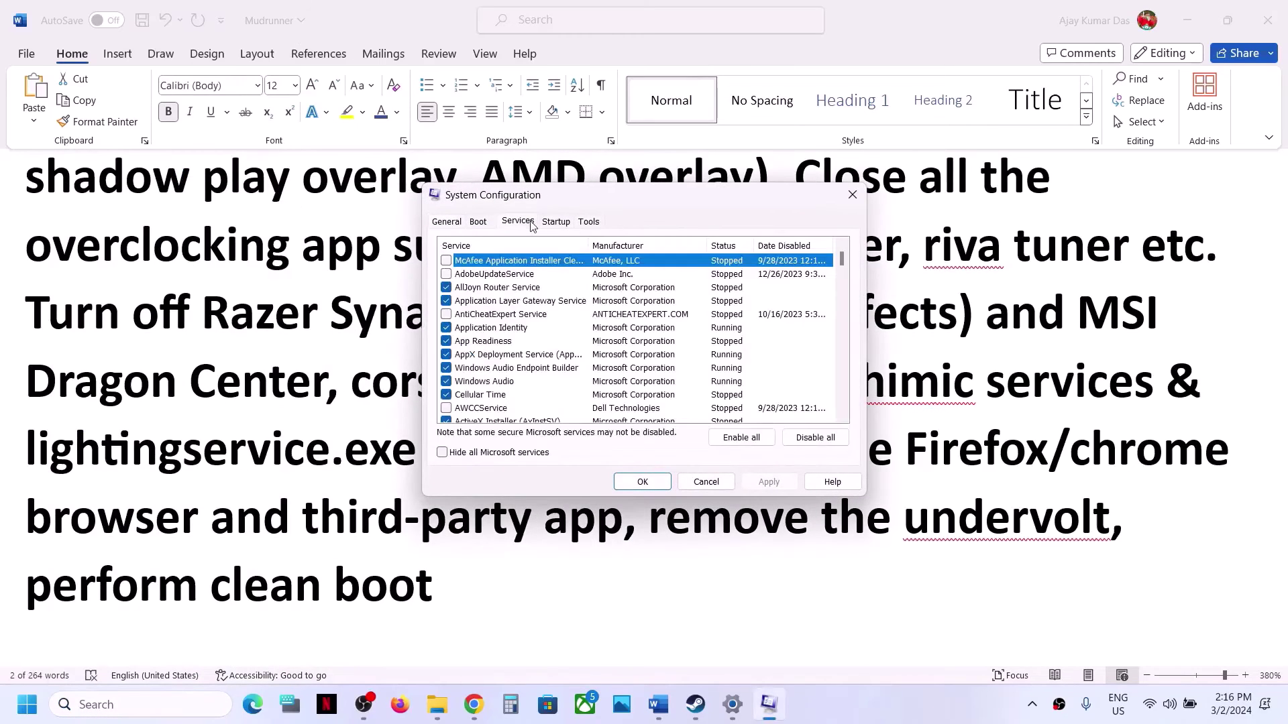
{"action": "left_click", "coordinate": [445, 454]}
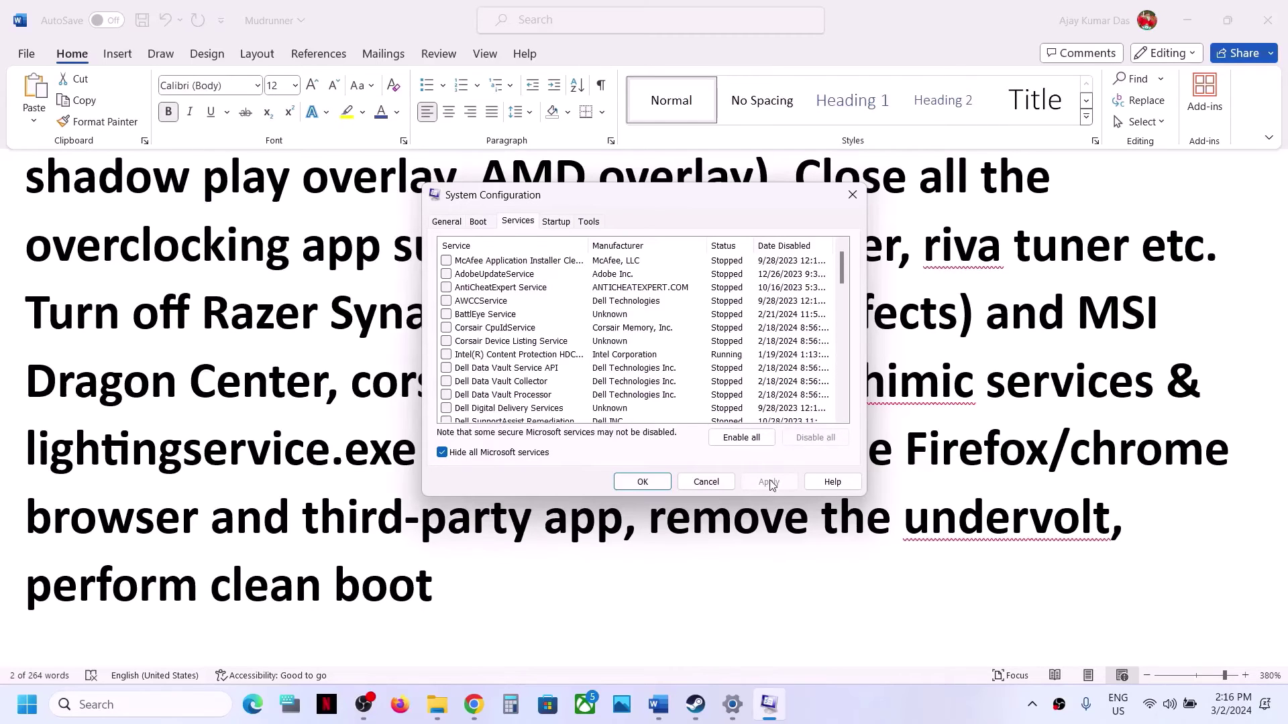
{"action": "left_click", "coordinate": [642, 482]}
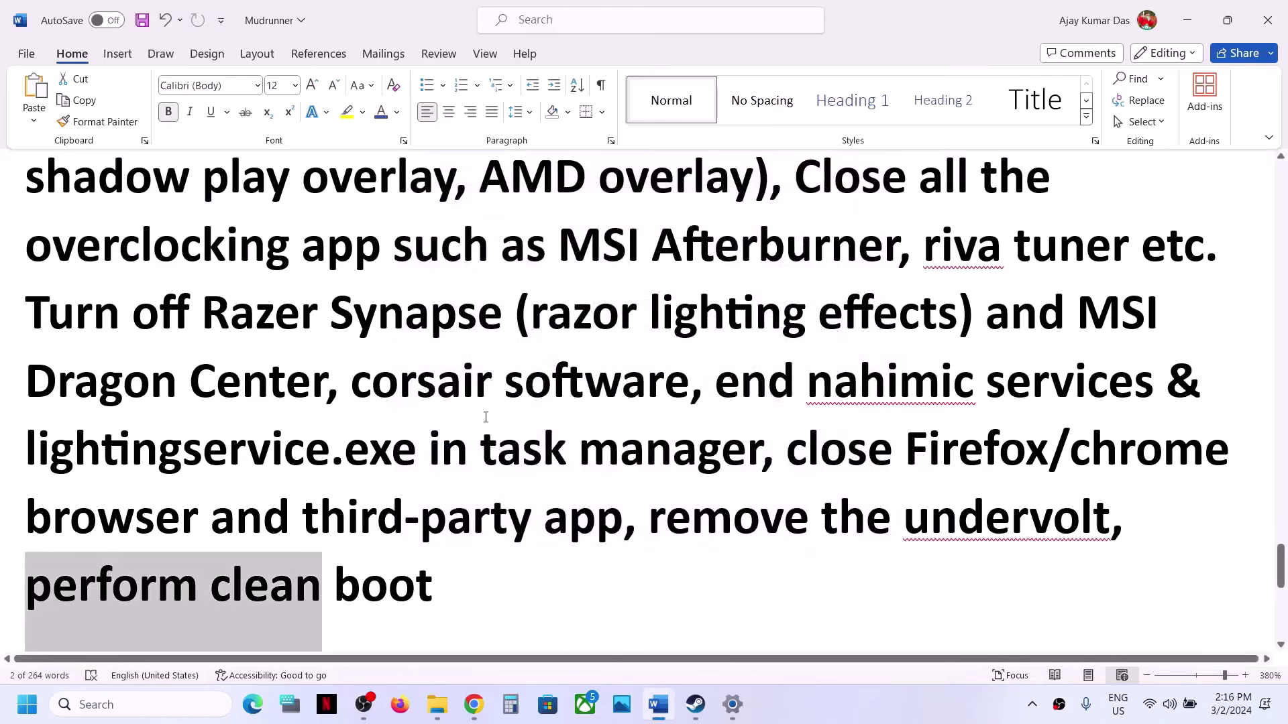
- Go to Step 15 in the Word document and examine its advice on avoiding Alt+Tab and using Windowed mode
{"action": "scroll", "coordinate": [486, 418], "scroll_direction": "down", "scroll_amount": 6}
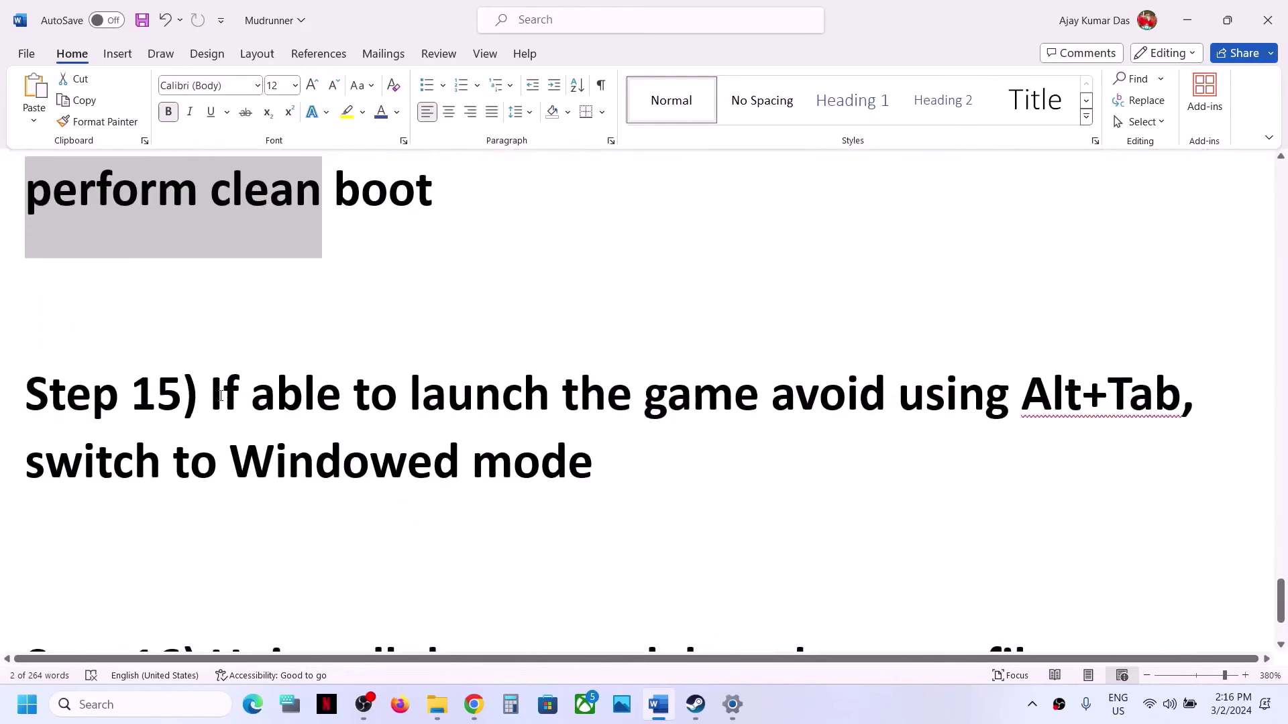
{"action": "left_click_drag", "start_coordinate": [221, 396], "coordinate": [764, 396]}
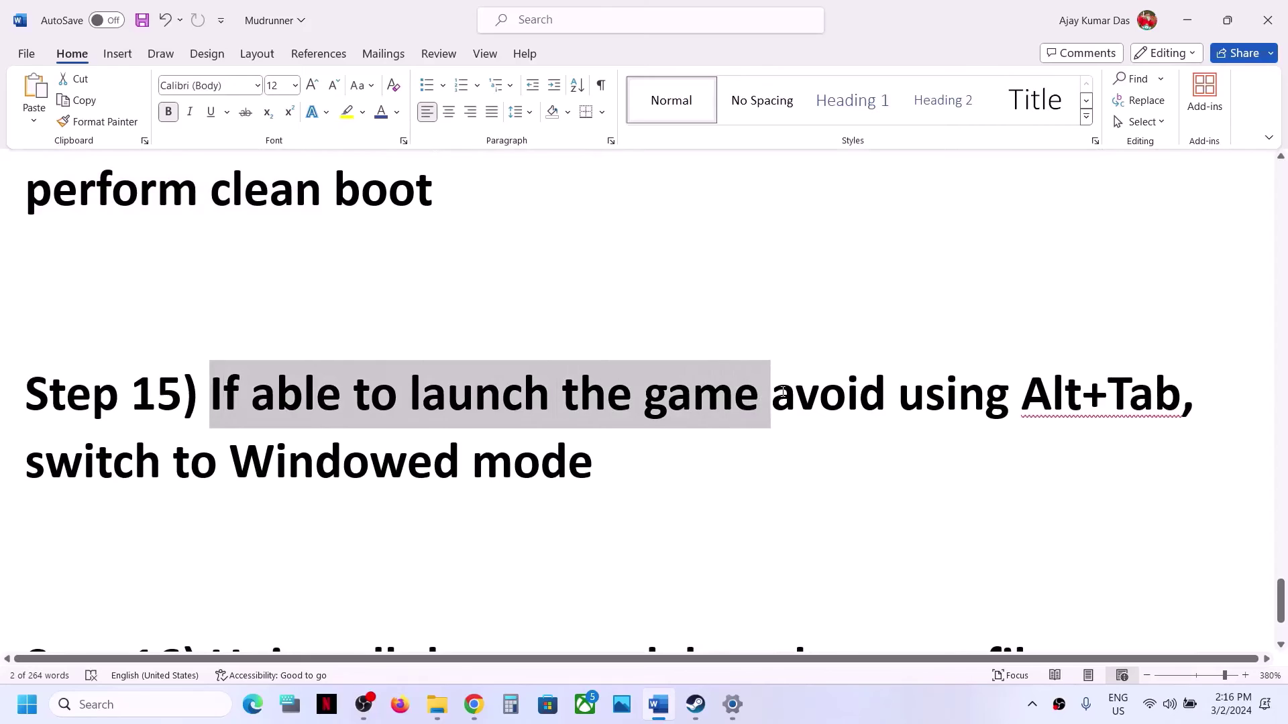
{"action": "left_click", "coordinate": [946, 396]}
{"action": "left_click_drag", "start_coordinate": [1020, 397], "coordinate": [1165, 395]}
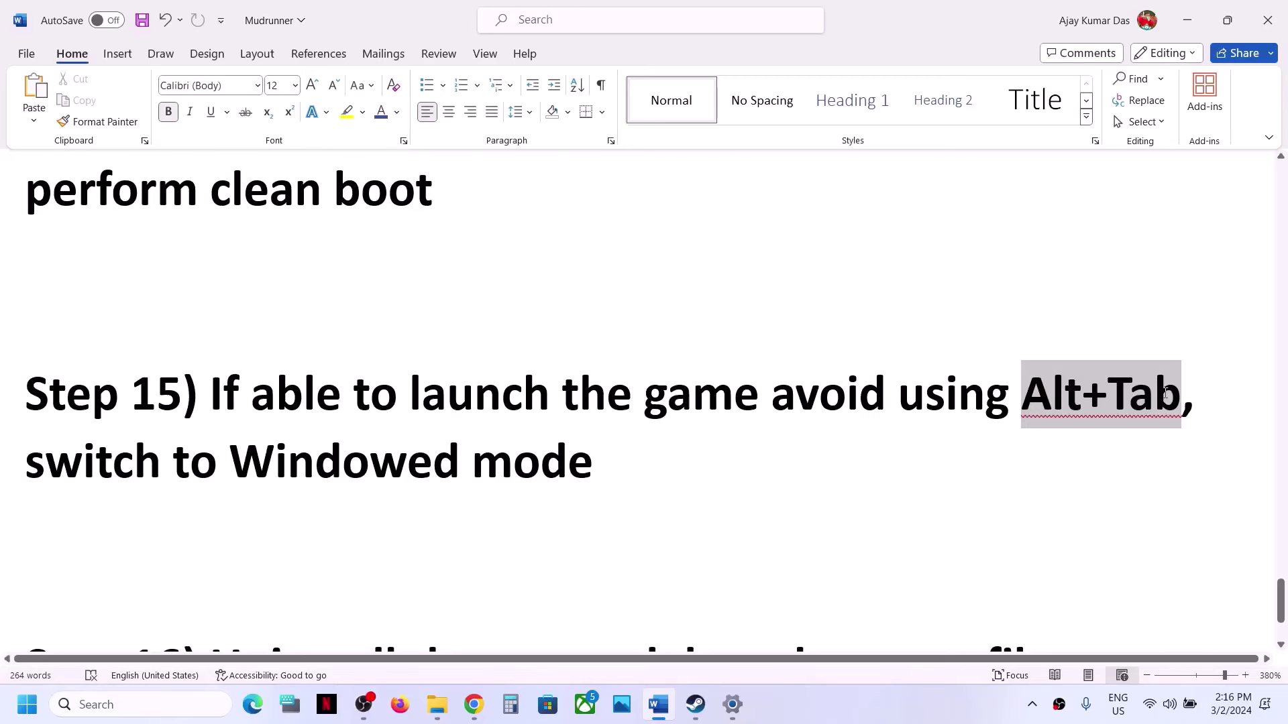
{"action": "left_click_drag", "start_coordinate": [1165, 394], "coordinate": [1167, 396]}
{"action": "left_click_drag", "start_coordinate": [283, 473], "coordinate": [472, 473]}
{"action": "left_click_drag", "start_coordinate": [225, 382], "coordinate": [680, 356]}
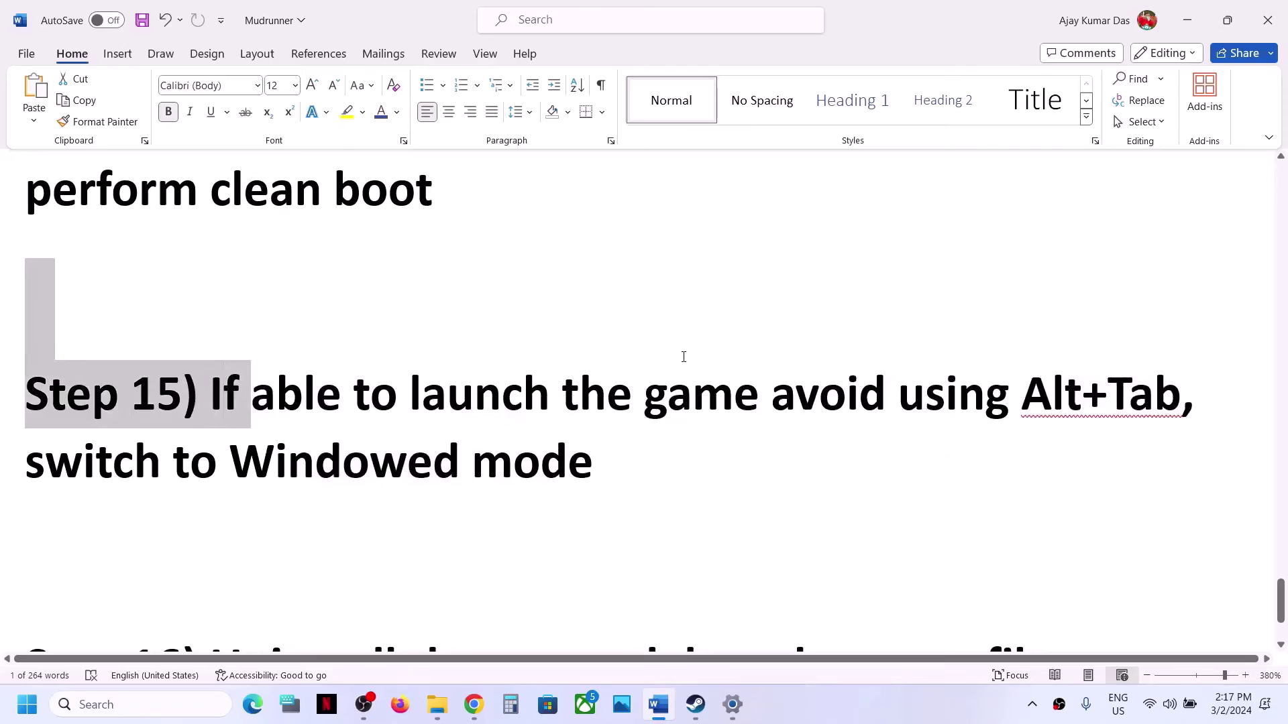
{"action": "left_click_drag", "start_coordinate": [214, 475], "coordinate": [500, 456]}
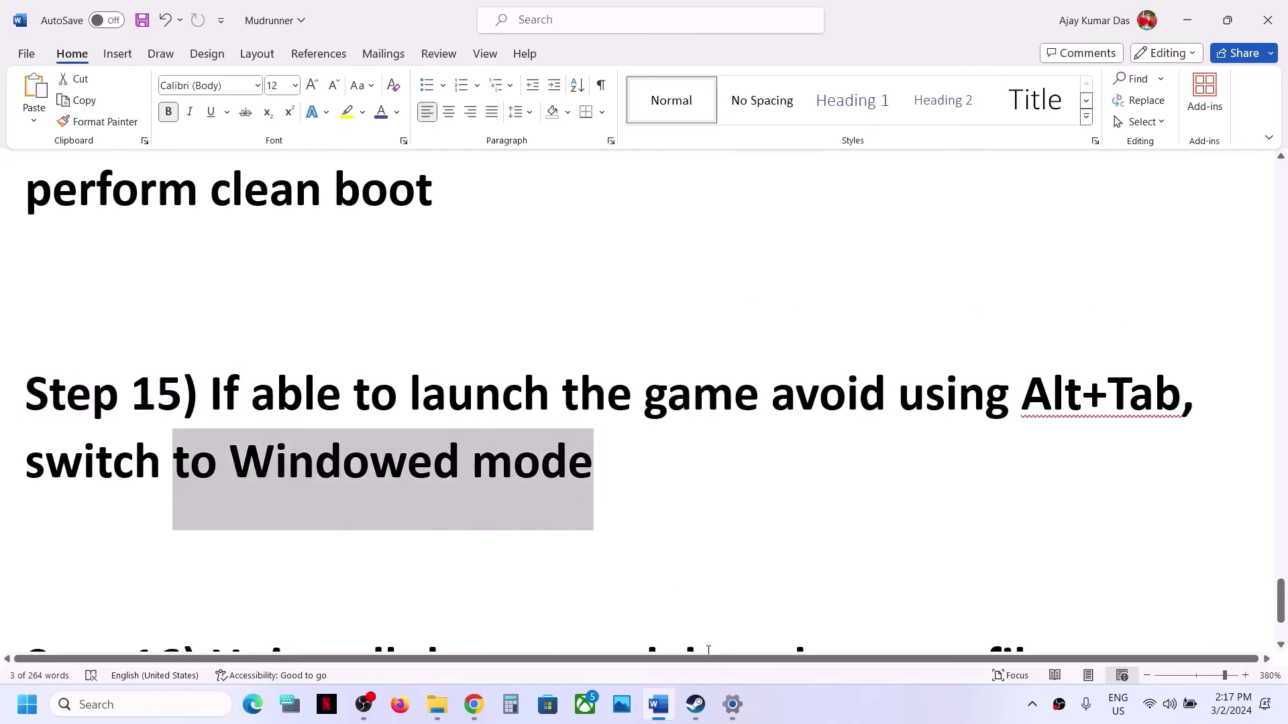
{"action": "left_click", "coordinate": [500, 456]}
- Launch Expeditions: A MudRunner Game from Steam, continue past the End User License Agreement to the main menu, and show the desktop
{"action": "key", "text": "alt+Tab"}
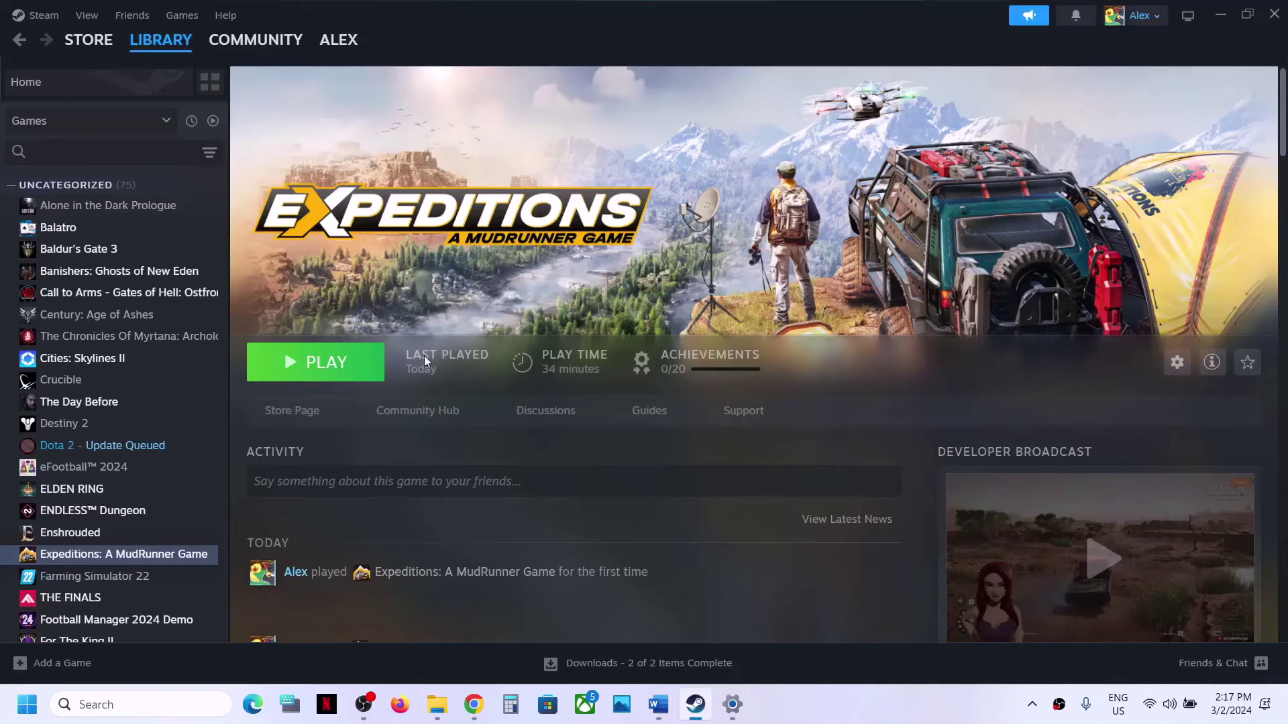
{"action": "left_click", "coordinate": [363, 372]}
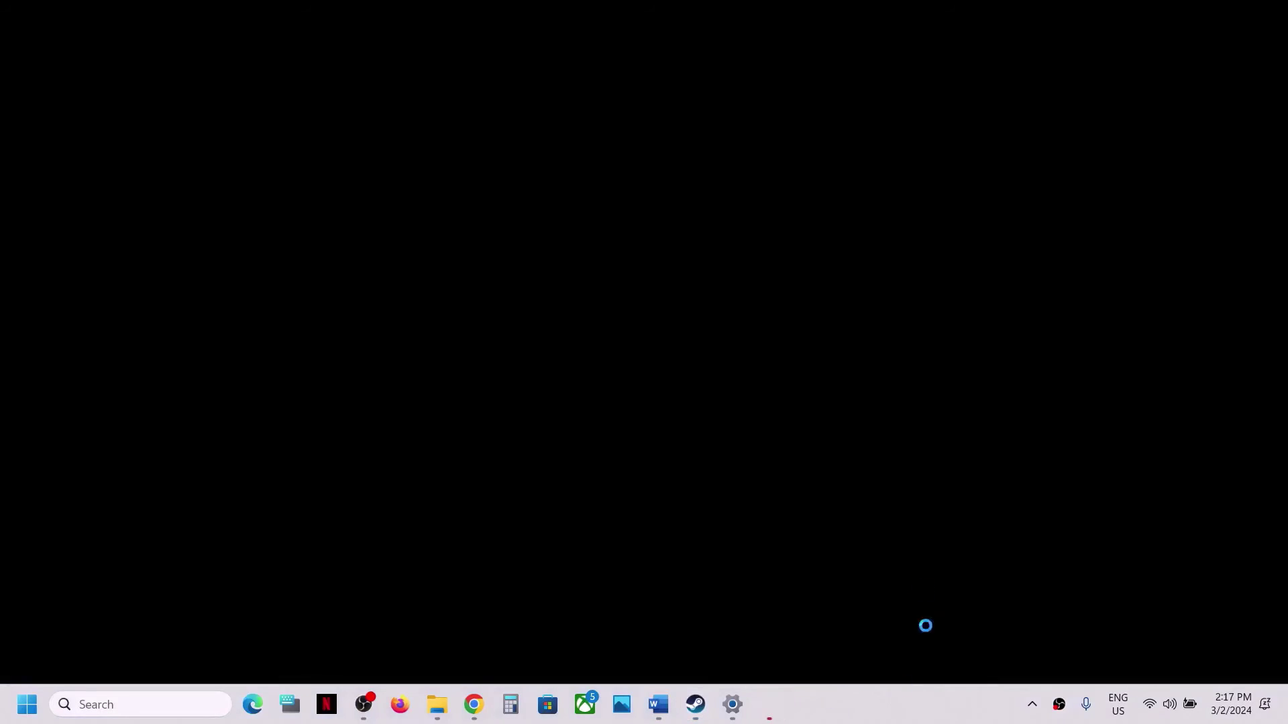
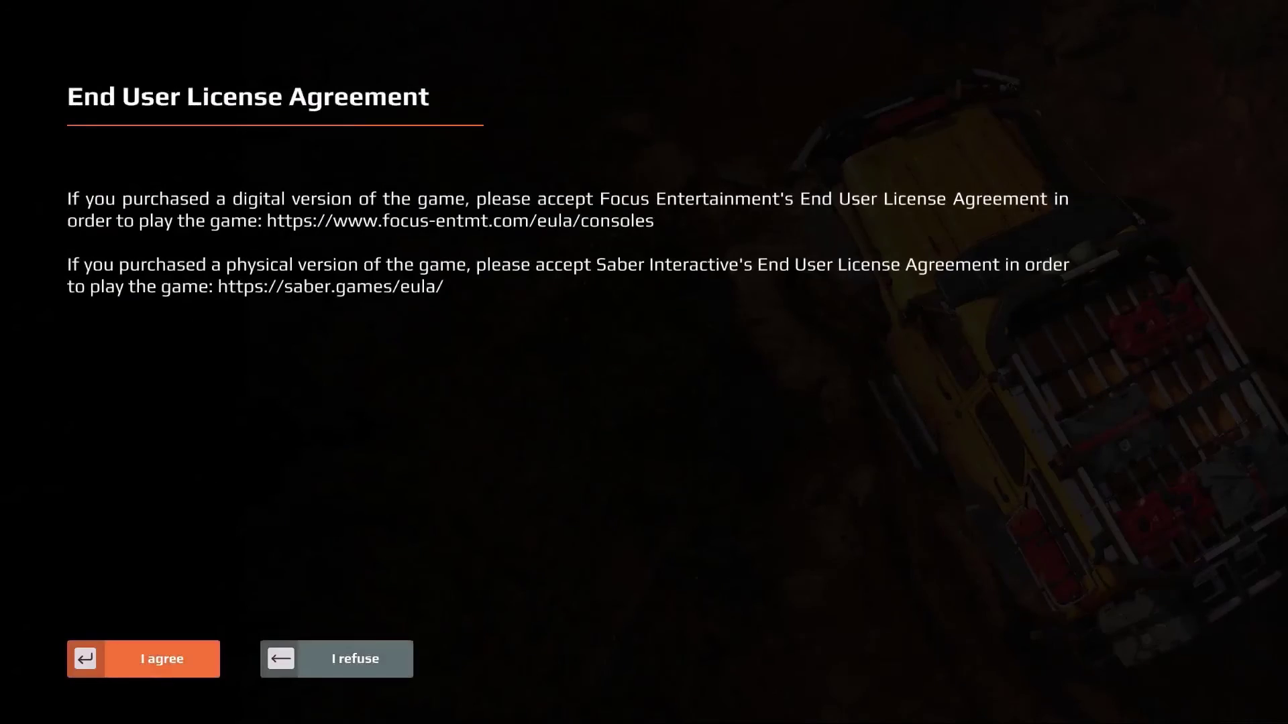
{"action": "key", "text": "Return"}
{"action": "key", "text": "Return"}
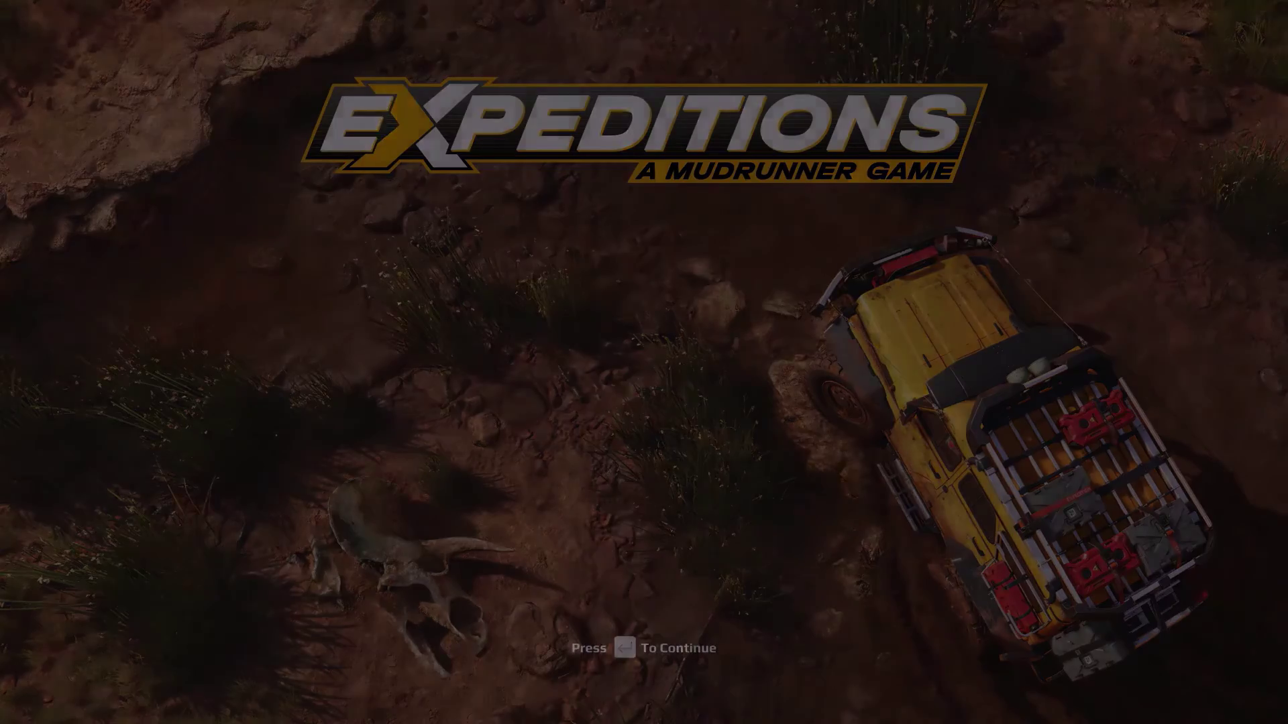
{"action": "key", "text": "Return"}
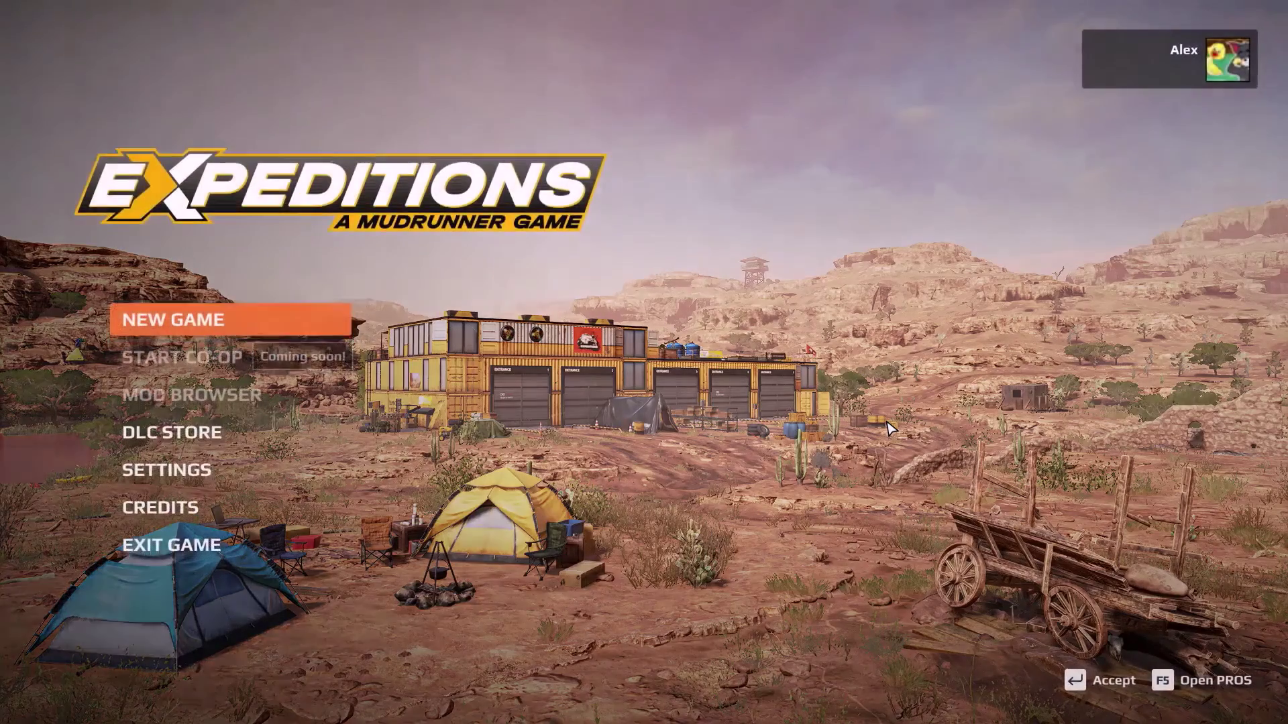
{"action": "key", "text": "super+d"}
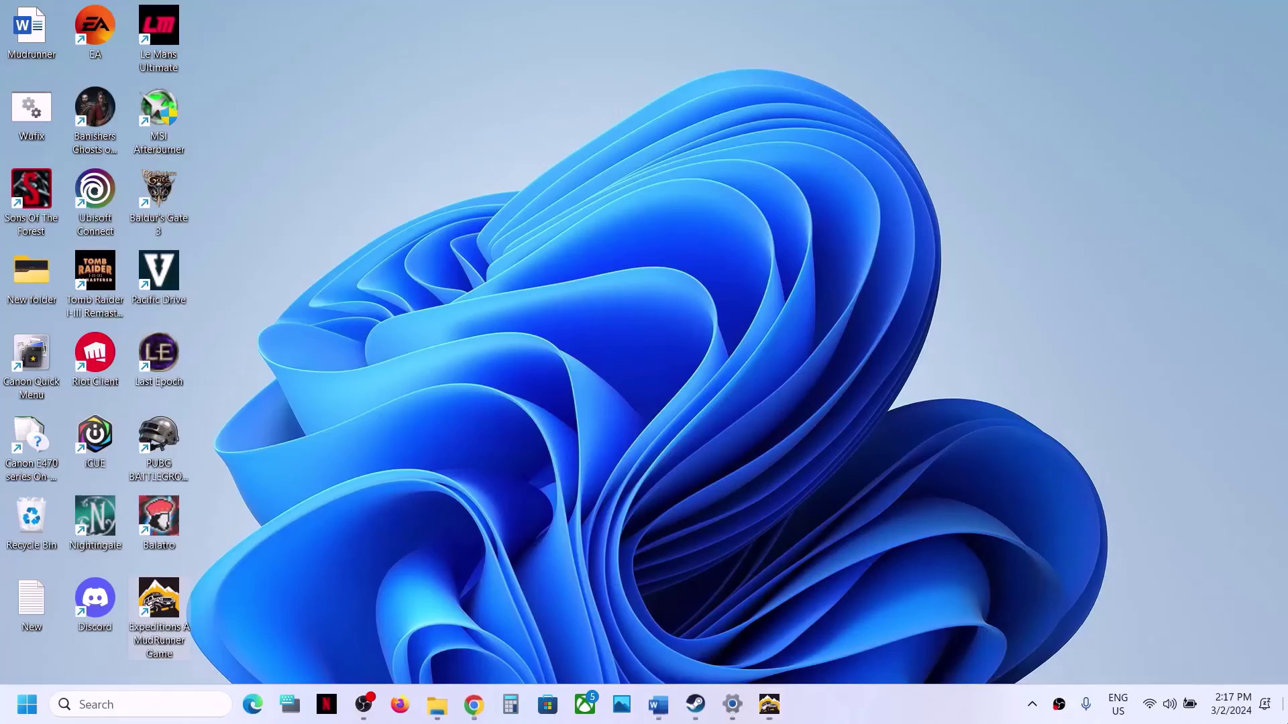
- Mute Expeditions: A MudRunner Game in the Windows volume mixer and return to the game
{"action": "left_click", "coordinate": [1181, 708]}
{"action": "left_click", "coordinate": [1247, 600]}
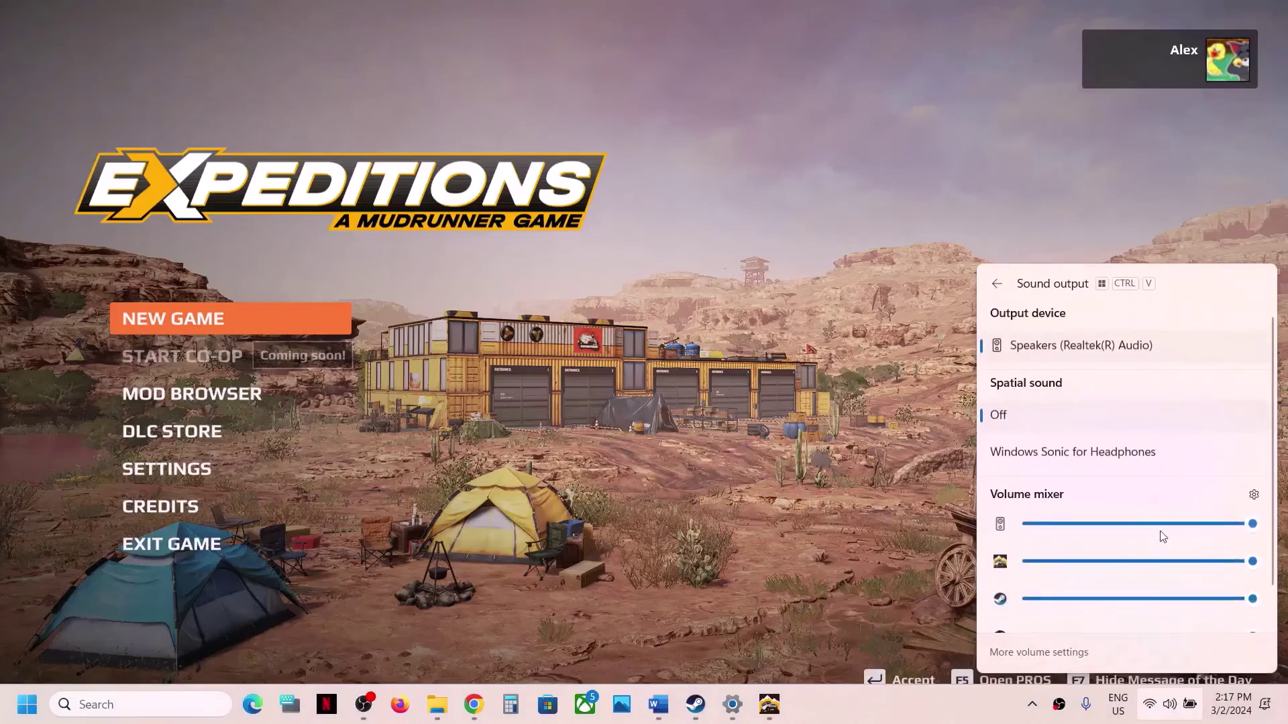
{"action": "scroll", "coordinate": [1140, 534], "scroll_direction": "down", "scroll_amount": 1}
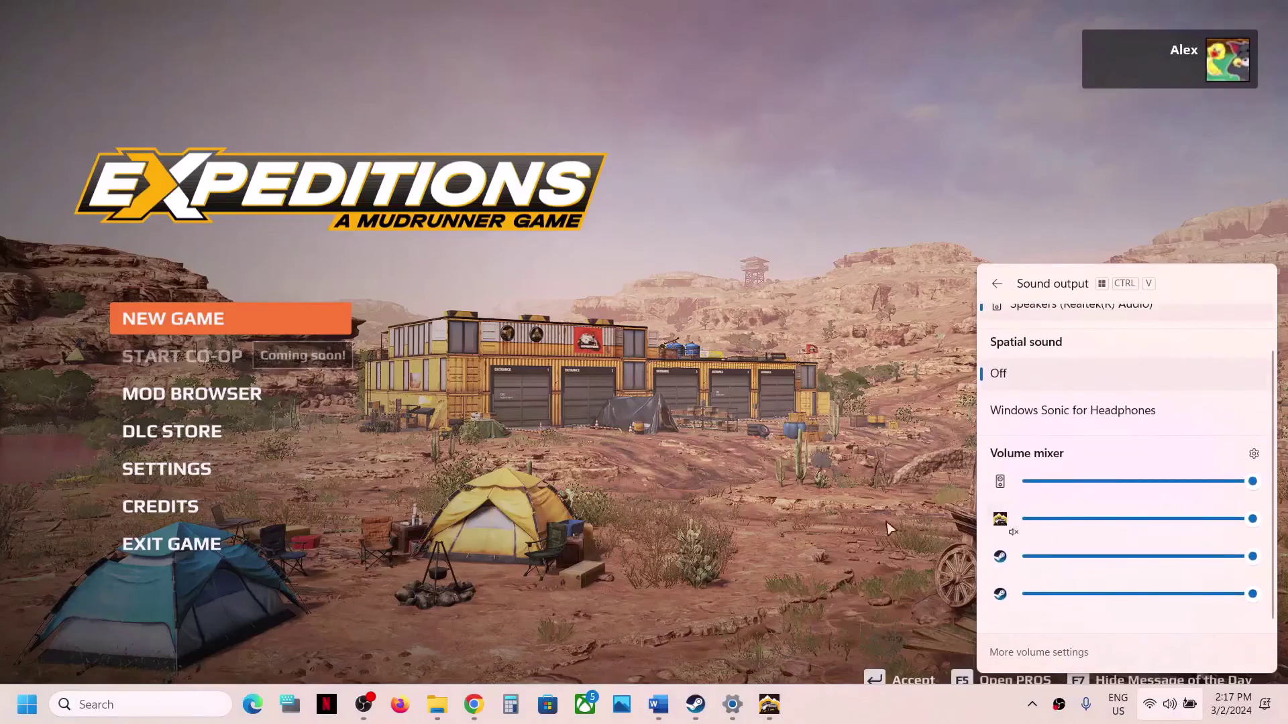
{"action": "left_click", "coordinate": [850, 531]}
- Open the game's video settings and set the display mode to Windowed
{"action": "left_click", "coordinate": [223, 481]}
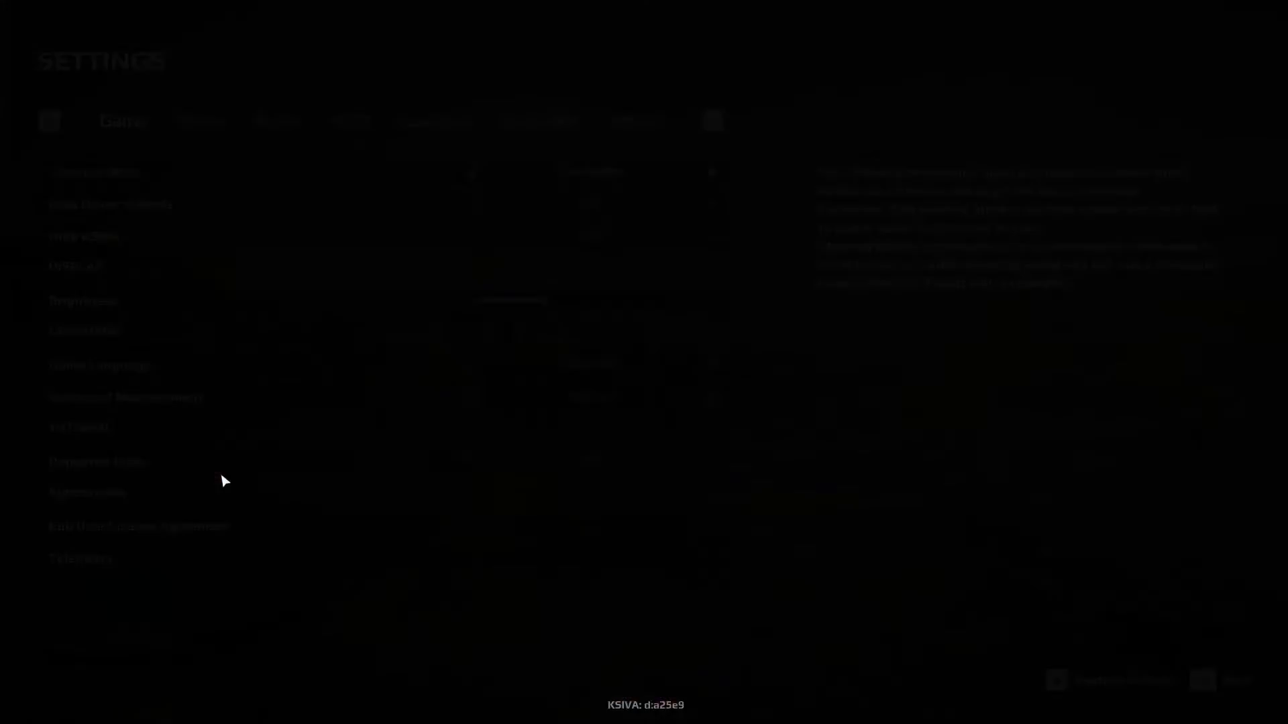
{"action": "left_click", "coordinate": [201, 122]}
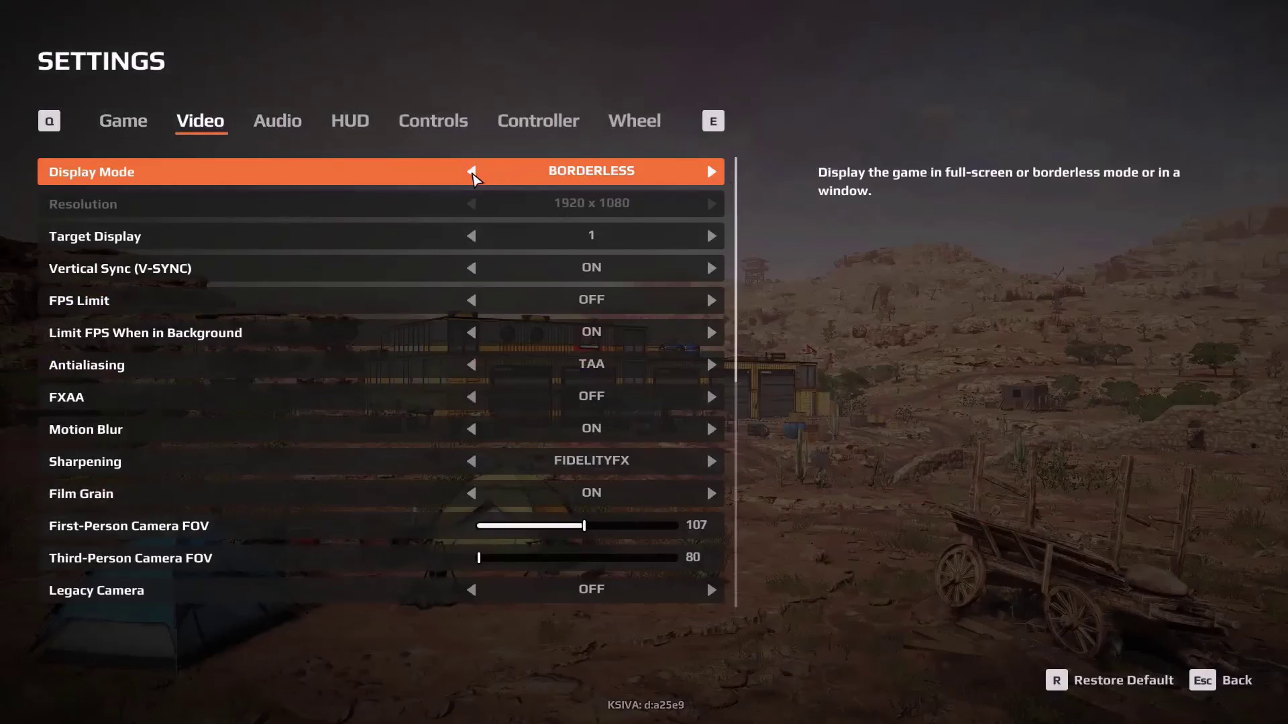
{"action": "left_click", "coordinate": [471, 172]}
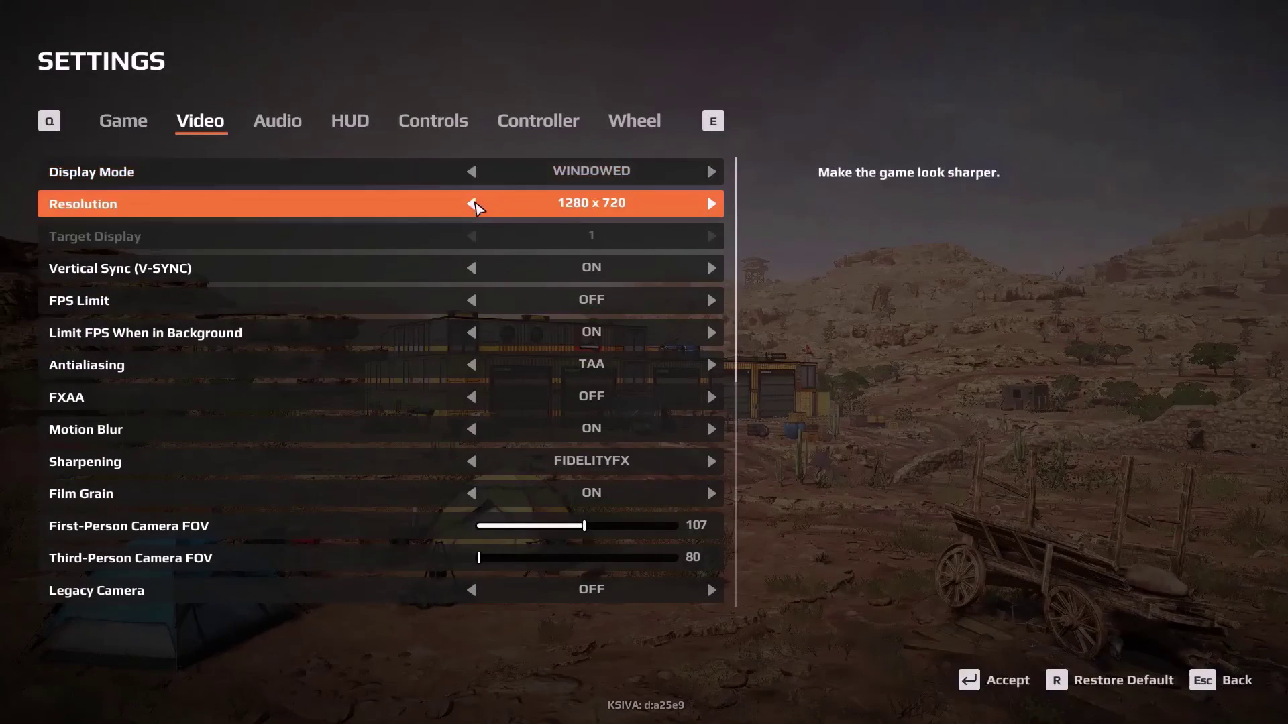
- Set the game's resolution to 1680 x 1050
{"action": "left_click", "coordinate": [711, 204]}
{"action": "left_click", "coordinate": [714, 204]}
{"action": "left_click", "coordinate": [714, 204]}
{"action": "left_click", "coordinate": [714, 204]}
{"action": "left_click", "coordinate": [714, 204]}
{"action": "left_click", "coordinate": [712, 204]}
{"action": "left_click", "coordinate": [712, 204]}
{"action": "left_click", "coordinate": [711, 204]}
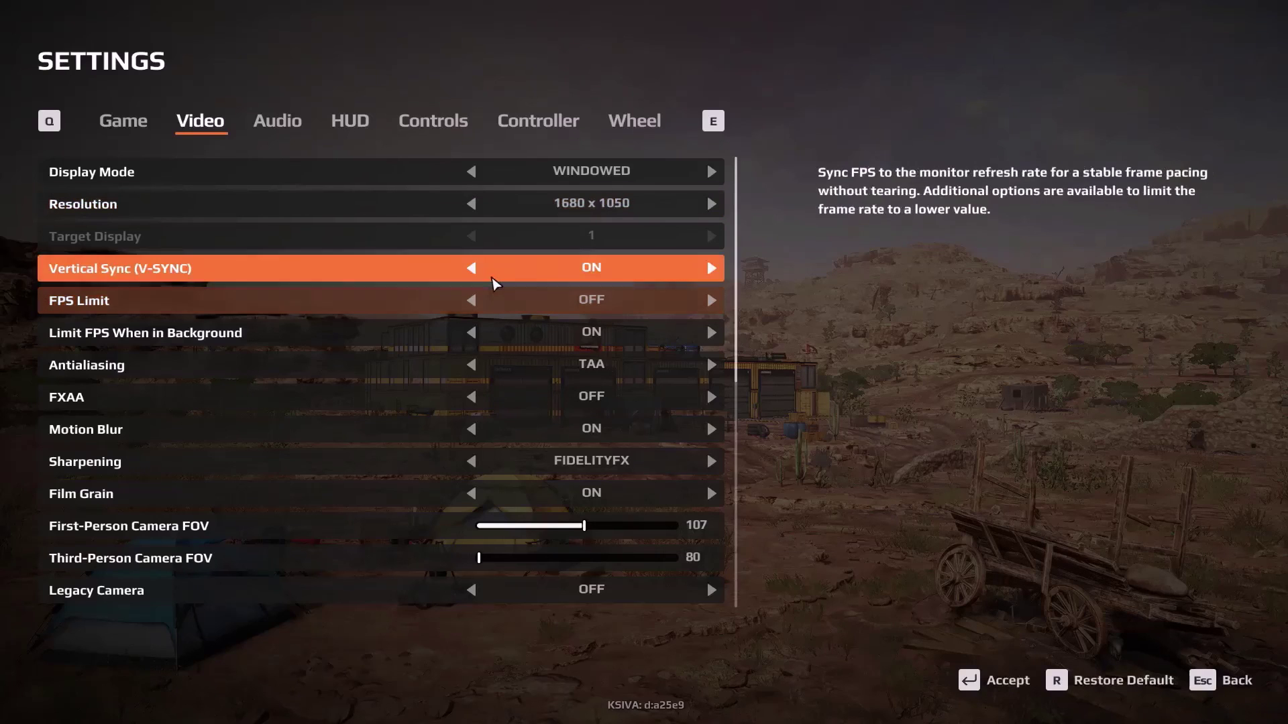
- Turn off Vertical Sync and Motion Blur, and set the FPS limit to 60
{"action": "left_click", "coordinate": [469, 268]}
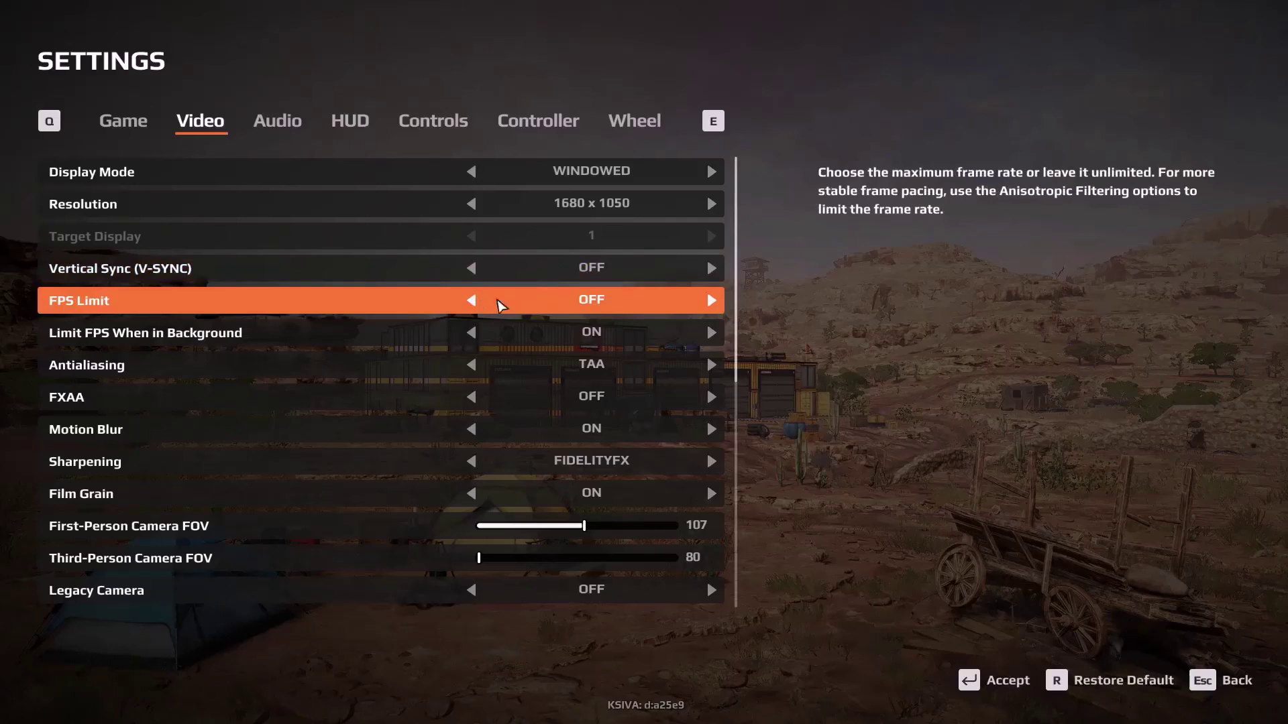
{"action": "left_click", "coordinate": [712, 303]}
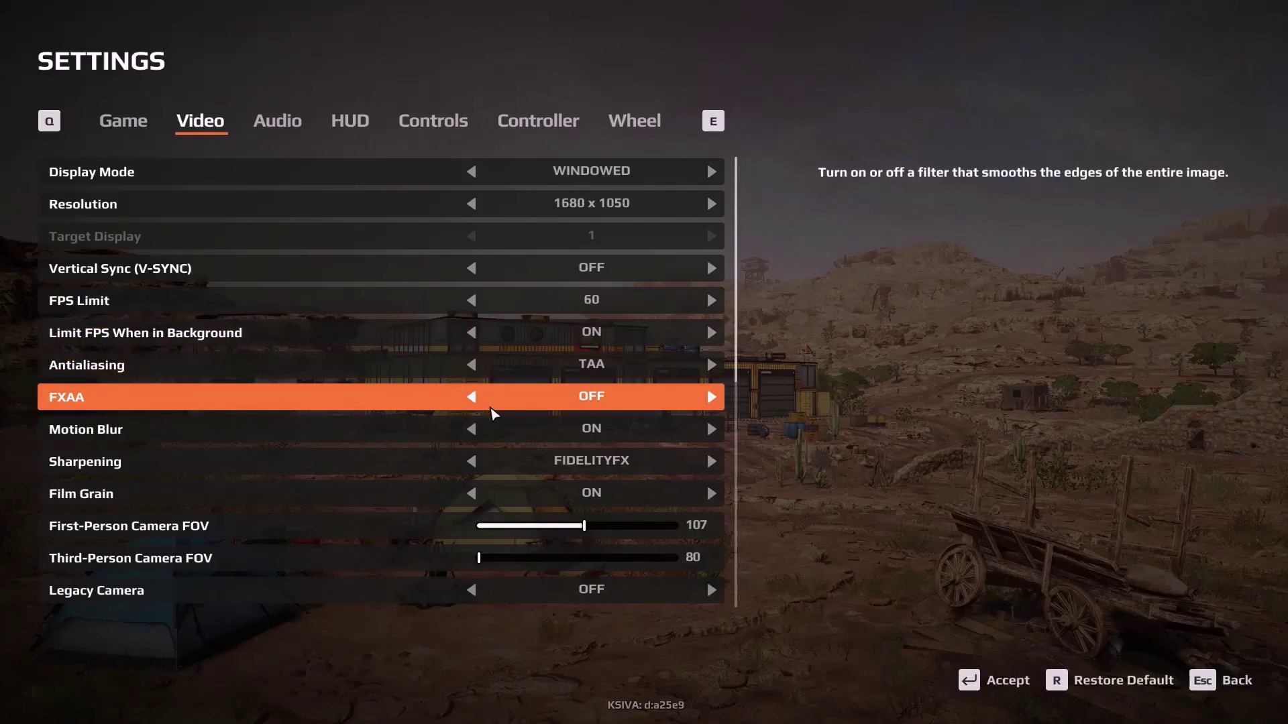
{"action": "left_click", "coordinate": [470, 430]}
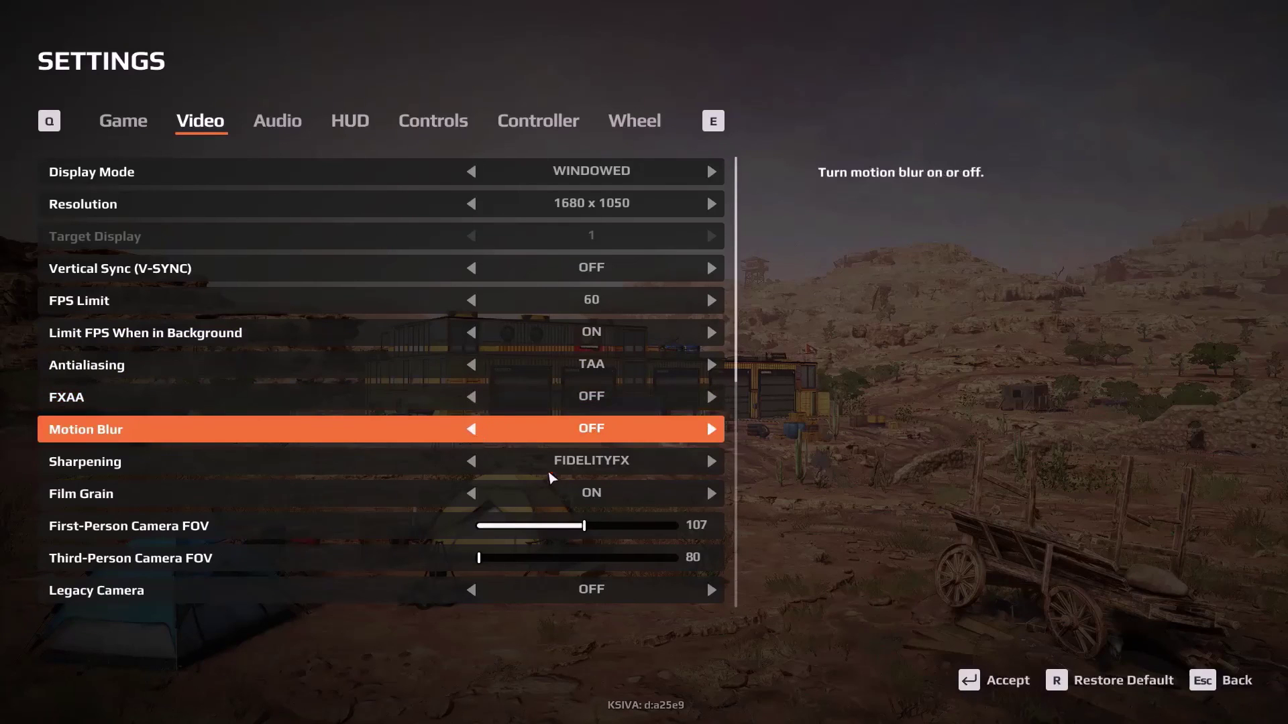
- Try the higher visual quality presets, settle on Medium, and accept the video settings
{"action": "scroll", "coordinate": [549, 476], "scroll_direction": "down", "scroll_amount": 5}
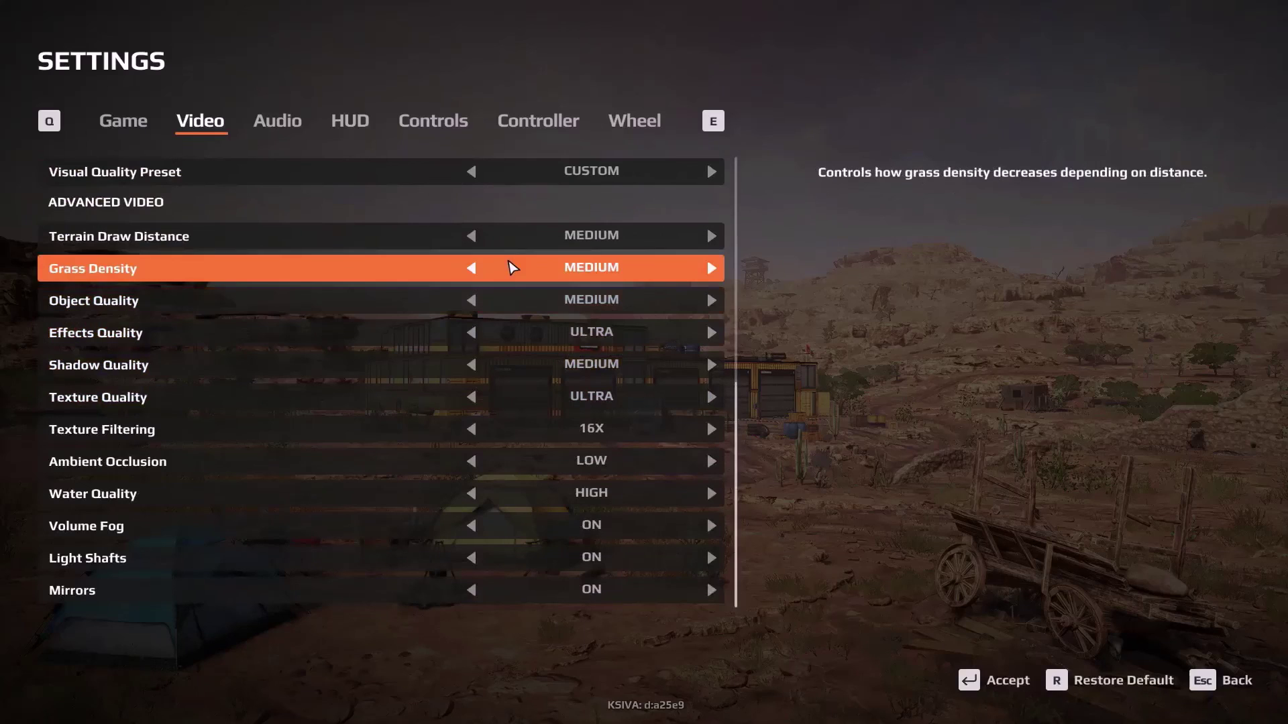
{"action": "scroll", "coordinate": [513, 268], "scroll_direction": "up", "scroll_amount": 2}
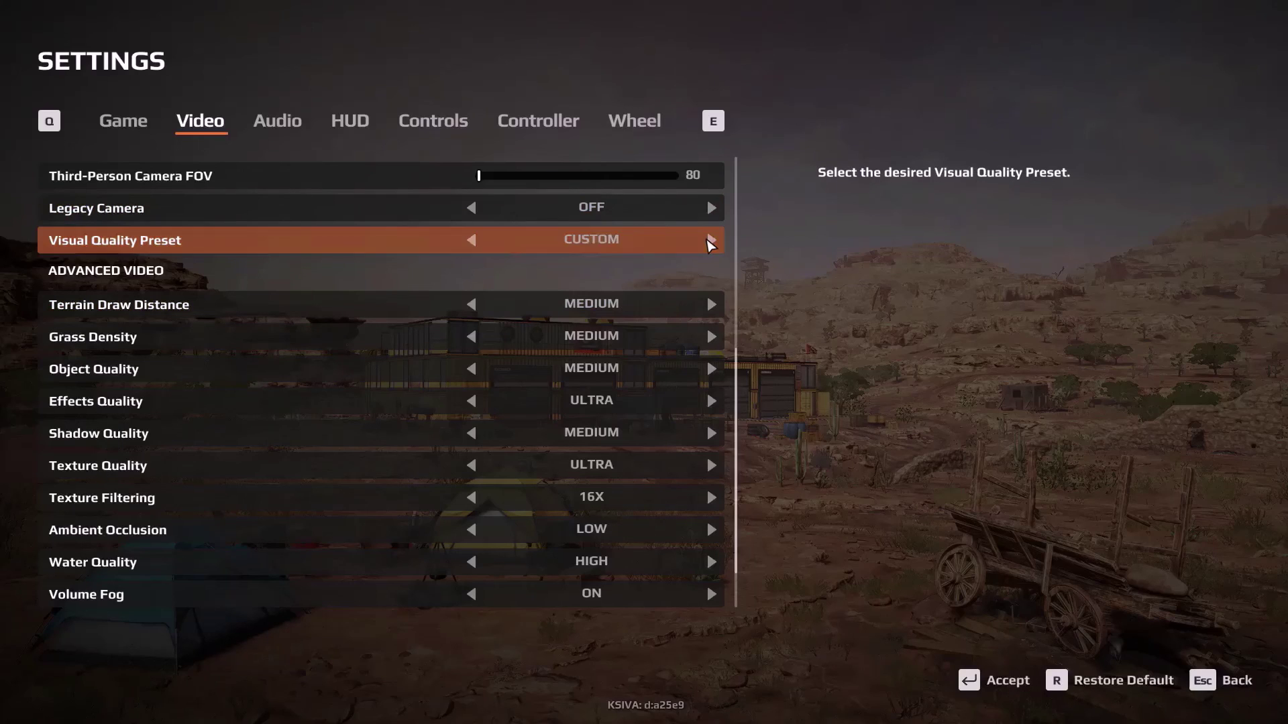
{"action": "left_click", "coordinate": [714, 240]}
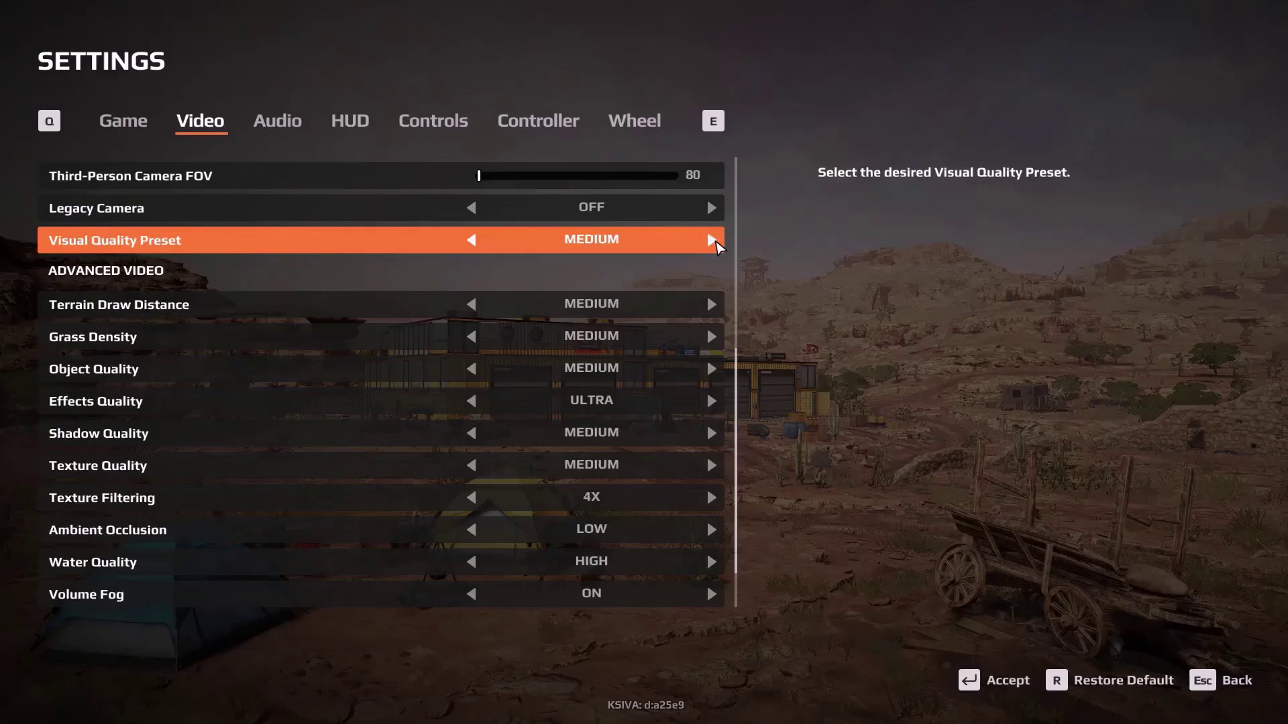
{"action": "left_click", "coordinate": [714, 240]}
{"action": "left_click", "coordinate": [714, 241]}
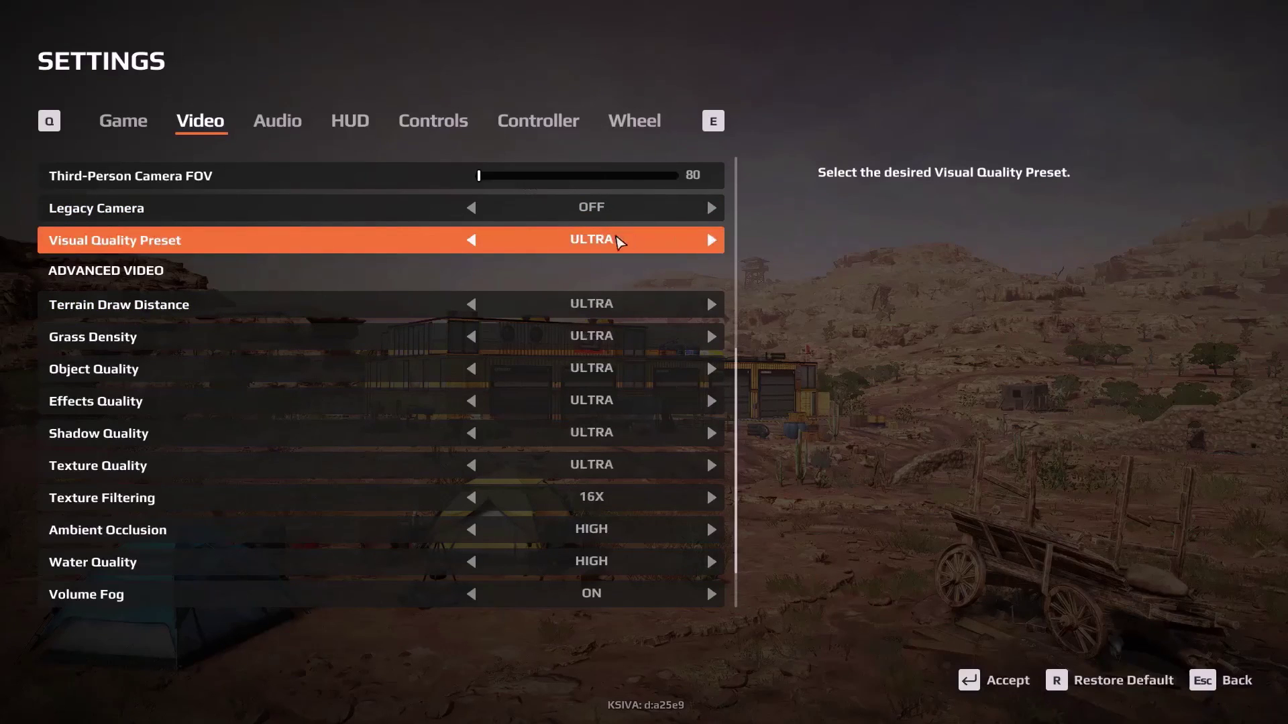
{"action": "left_click", "coordinate": [471, 240]}
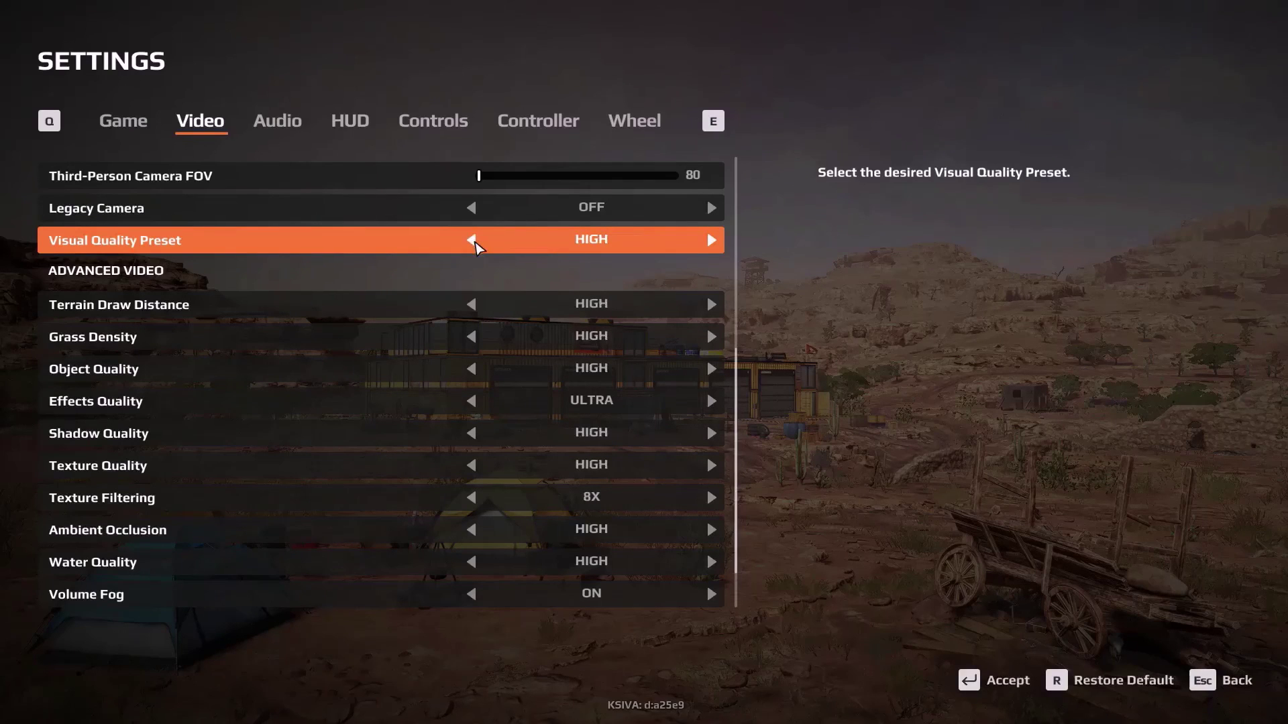
{"action": "left_click", "coordinate": [471, 241]}
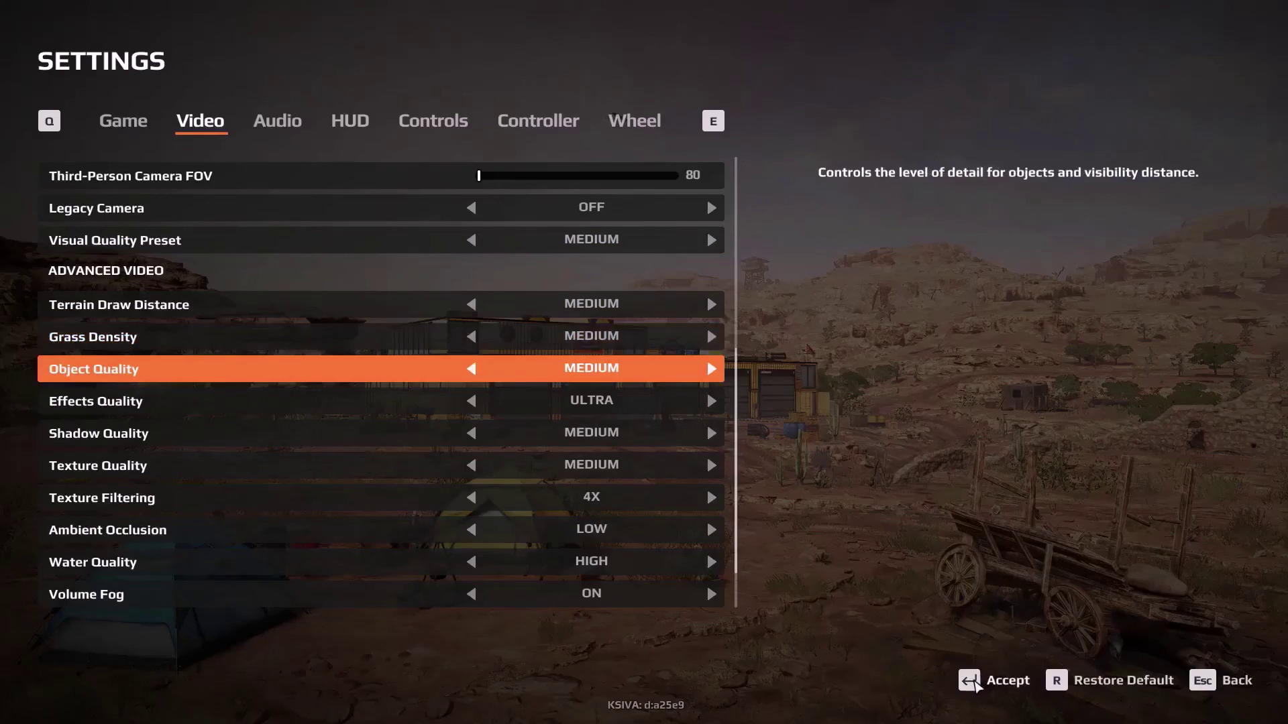
{"action": "left_click", "coordinate": [975, 683]}
{"action": "left_click", "coordinate": [576, 437]}
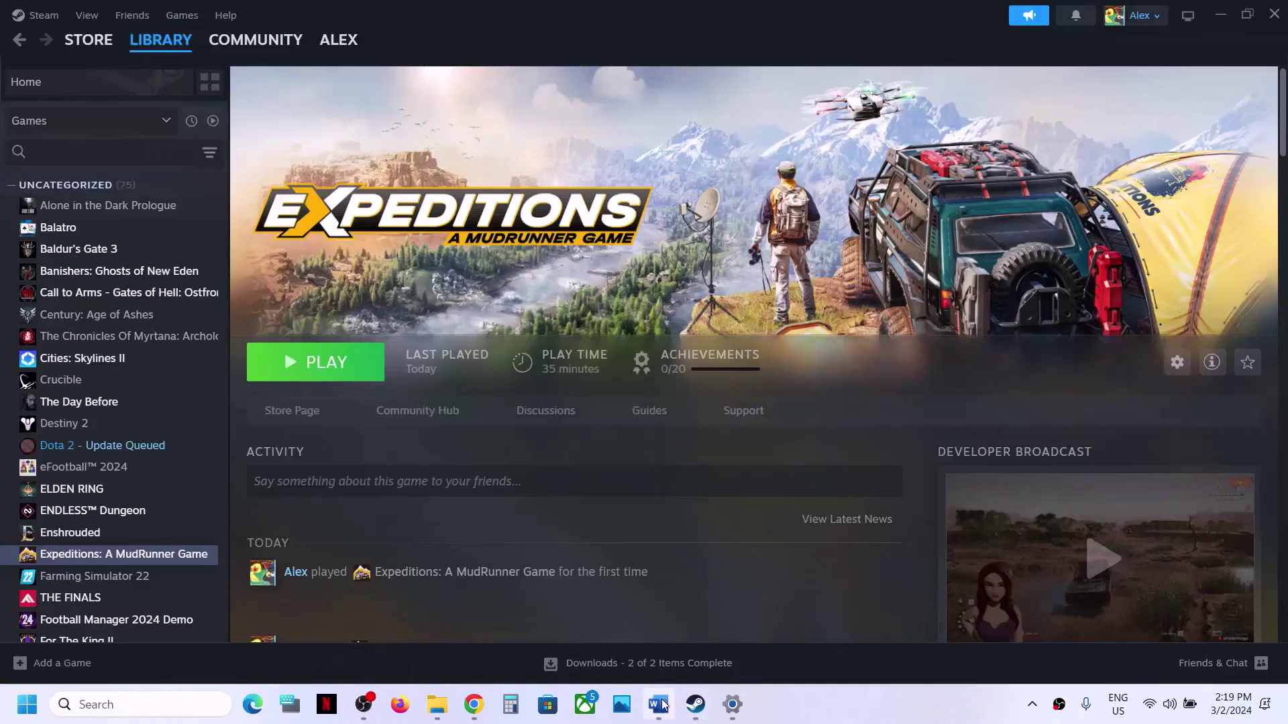
- Switch to the Word document and examine Step 16 on uninstalling and reinstalling the game
{"action": "left_click", "coordinate": [659, 704]}
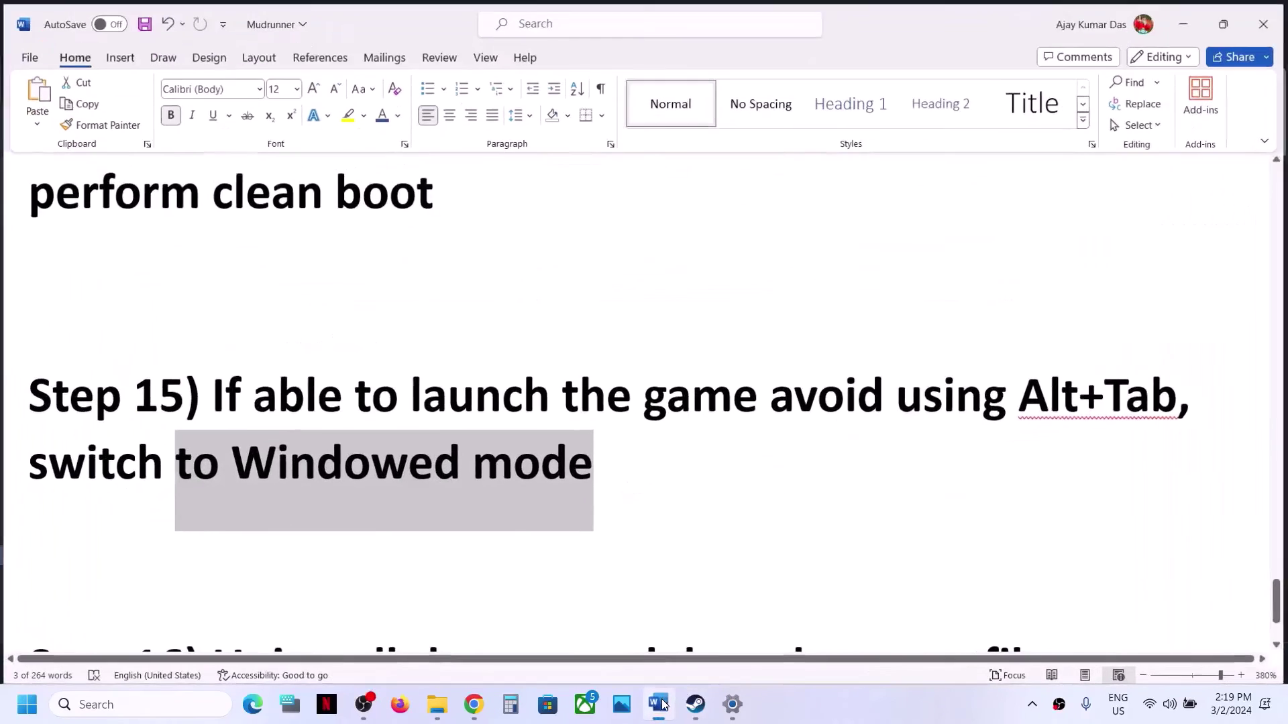
{"action": "scroll", "coordinate": [457, 477], "scroll_direction": "down", "scroll_amount": 2}
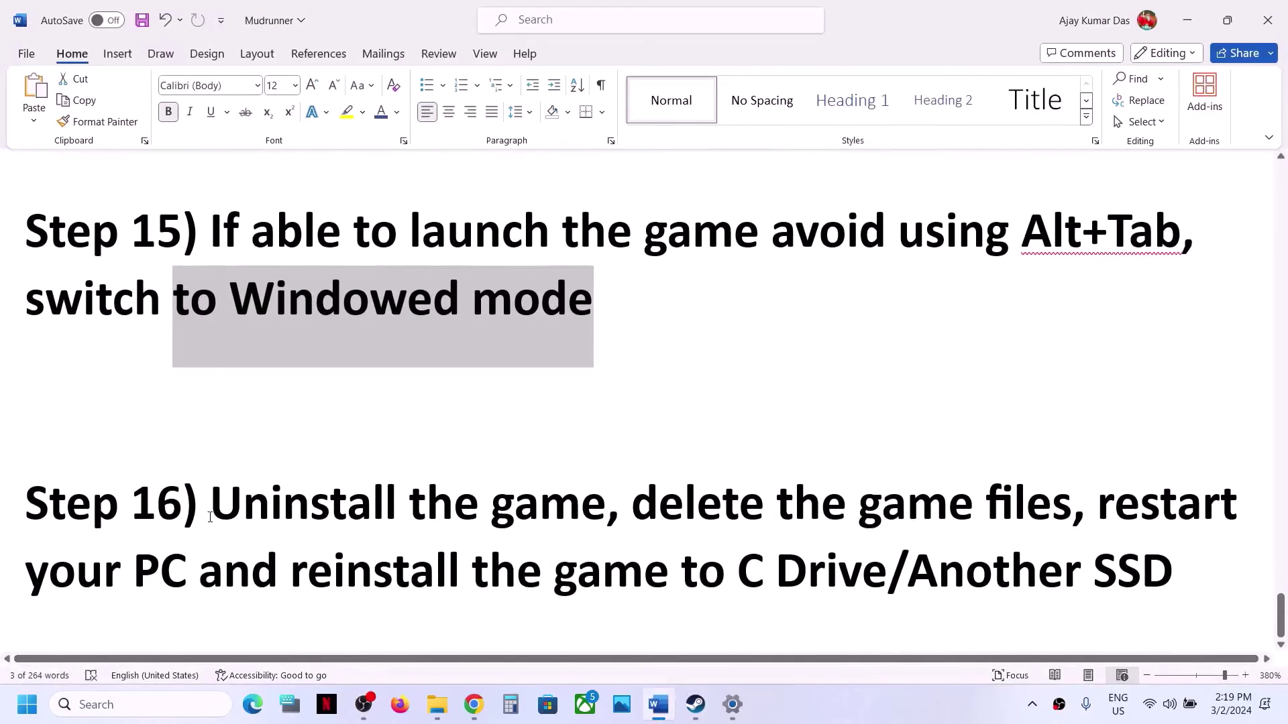
{"action": "left_click_drag", "start_coordinate": [214, 513], "coordinate": [792, 570]}
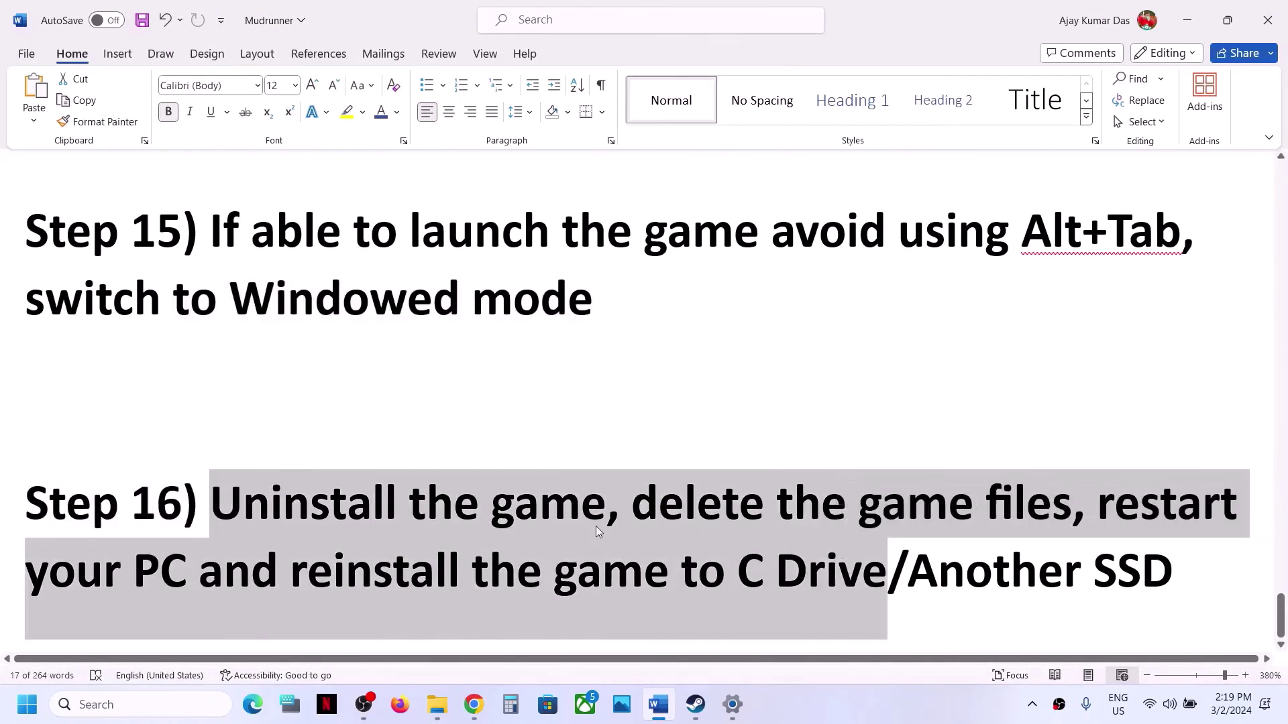
{"action": "left_click", "coordinate": [599, 530]}
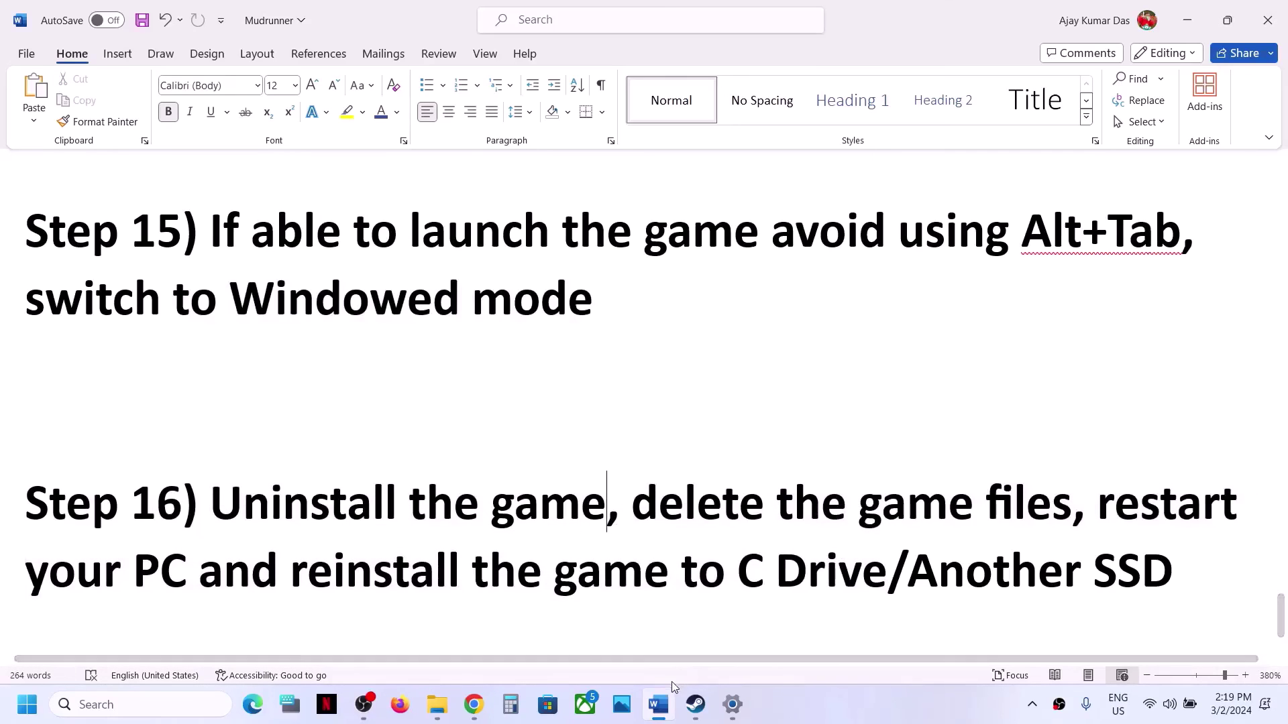
- Switch to Steam and show the management options for Expeditions: A MudRunner Game, including Uninstall
{"action": "left_click", "coordinate": [696, 705]}
{"action": "right_click", "coordinate": [148, 560]}
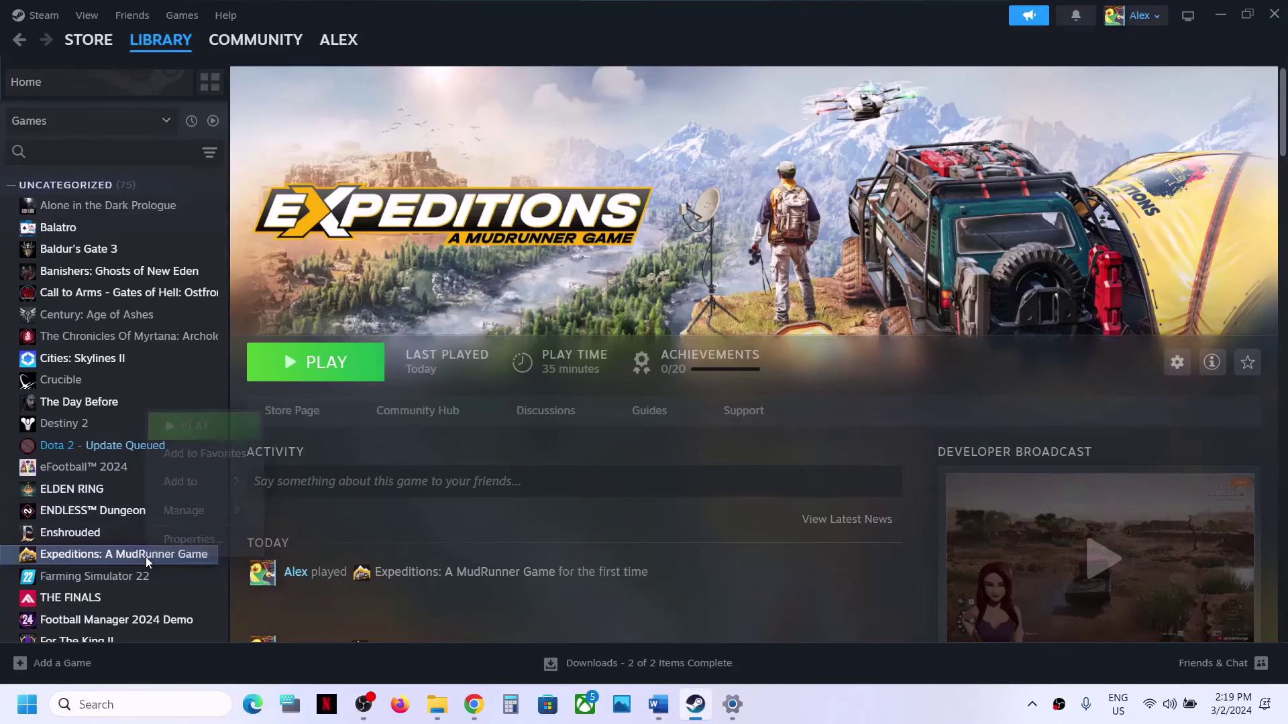
{"action": "mouse_move", "coordinate": [184, 511]}
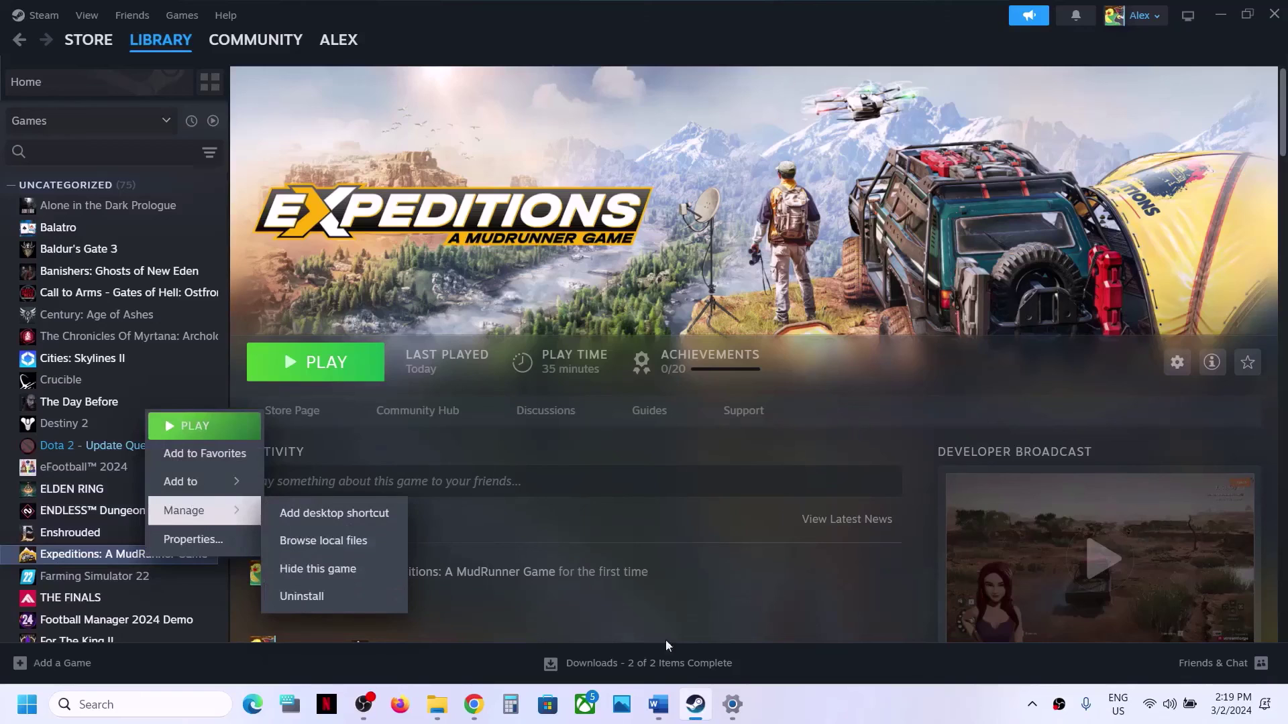
- Examine the rest of Step 16 in Word, on deleting game files, restarting and reinstalling to another drive, and switch back to Steam
{"action": "left_click", "coordinate": [667, 715]}
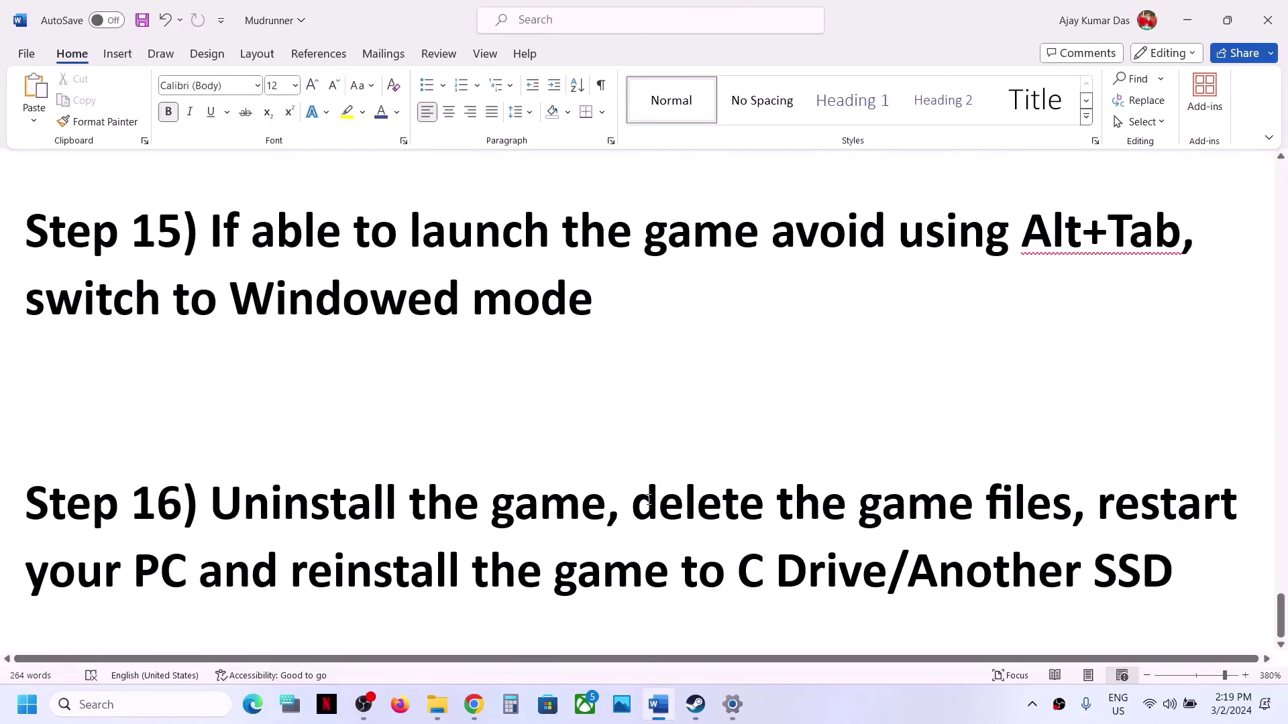
{"action": "left_click_drag", "start_coordinate": [649, 500], "coordinate": [1114, 597]}
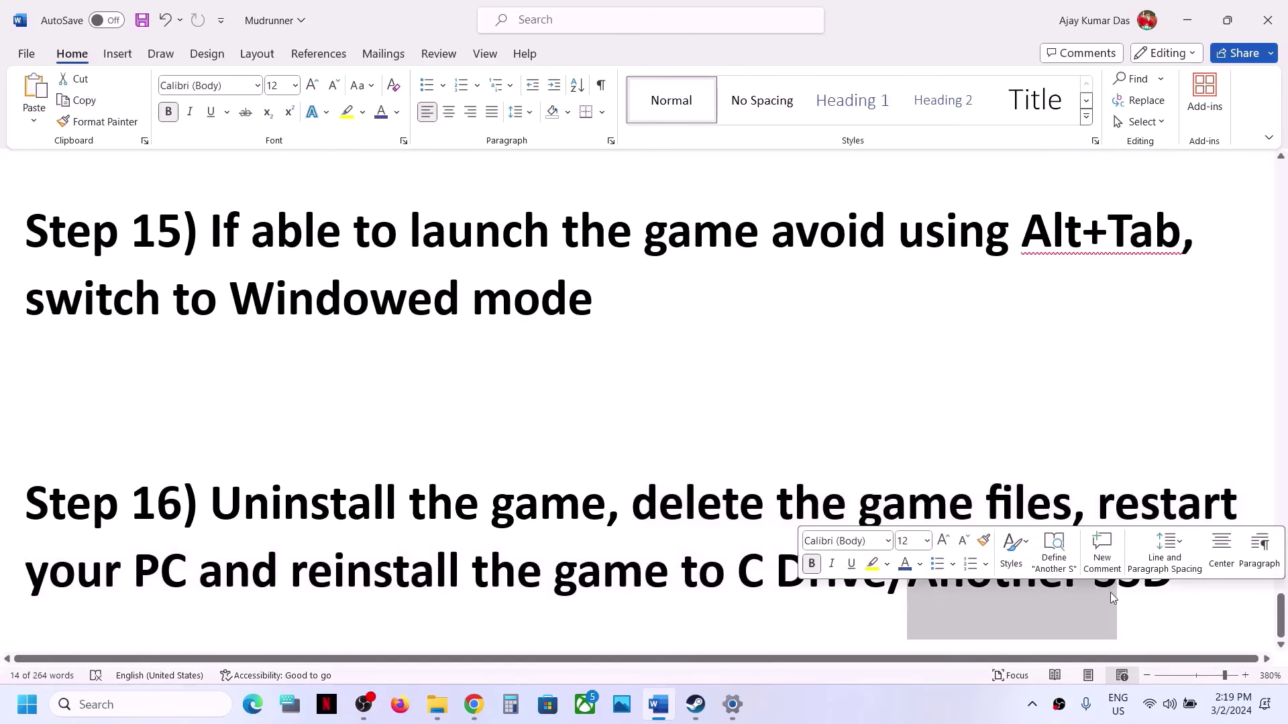
{"action": "left_click_drag", "start_coordinate": [669, 578], "coordinate": [1173, 581]}
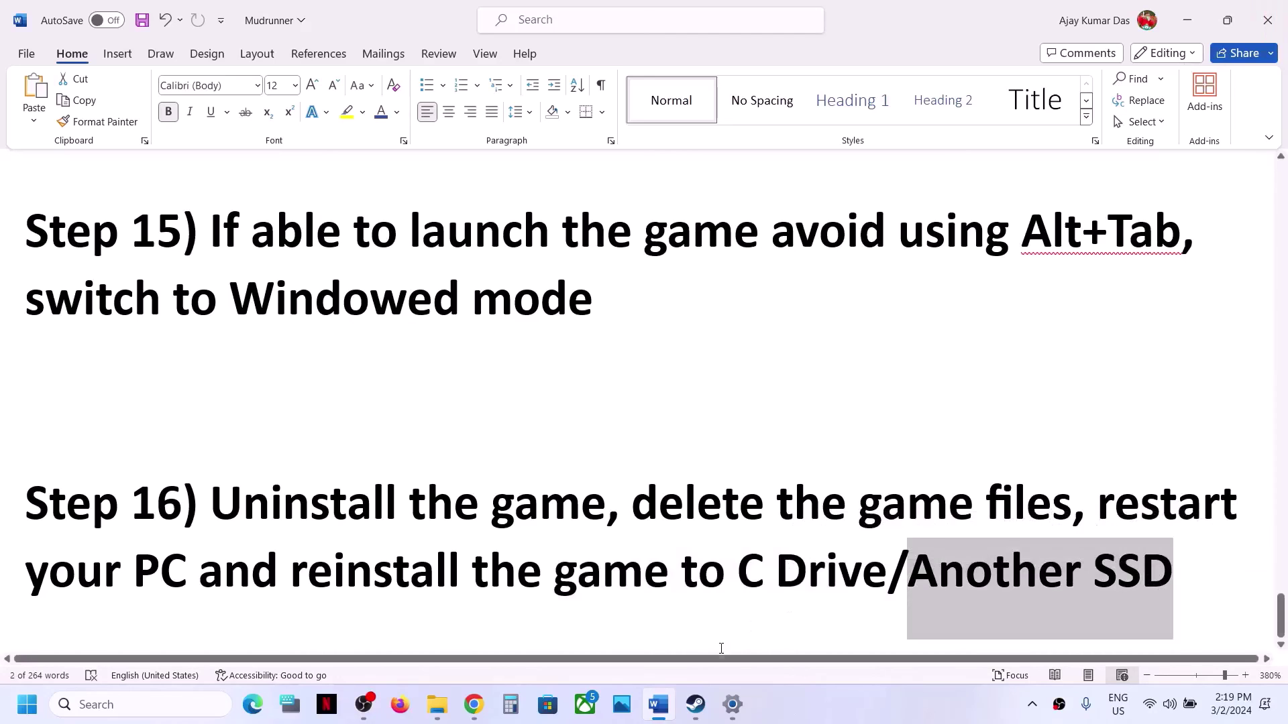
{"action": "left_click", "coordinate": [697, 713]}
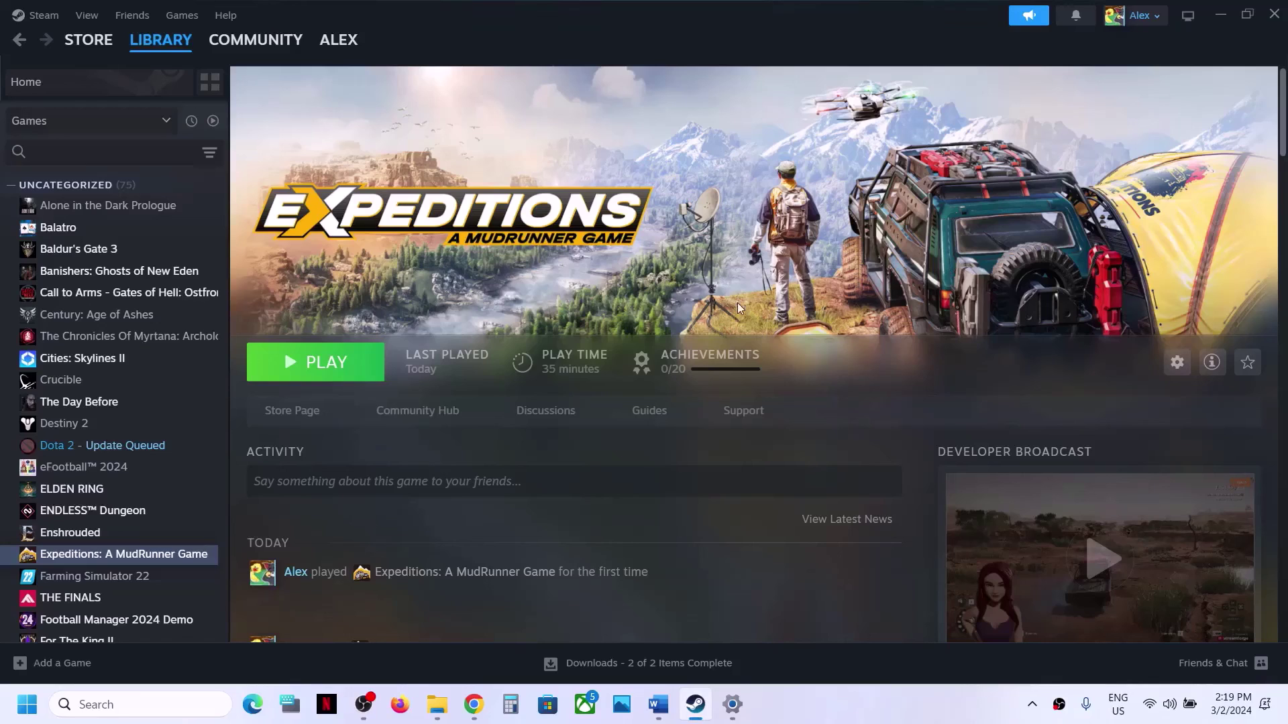
{"action": "left_click", "coordinate": [889, 707]}
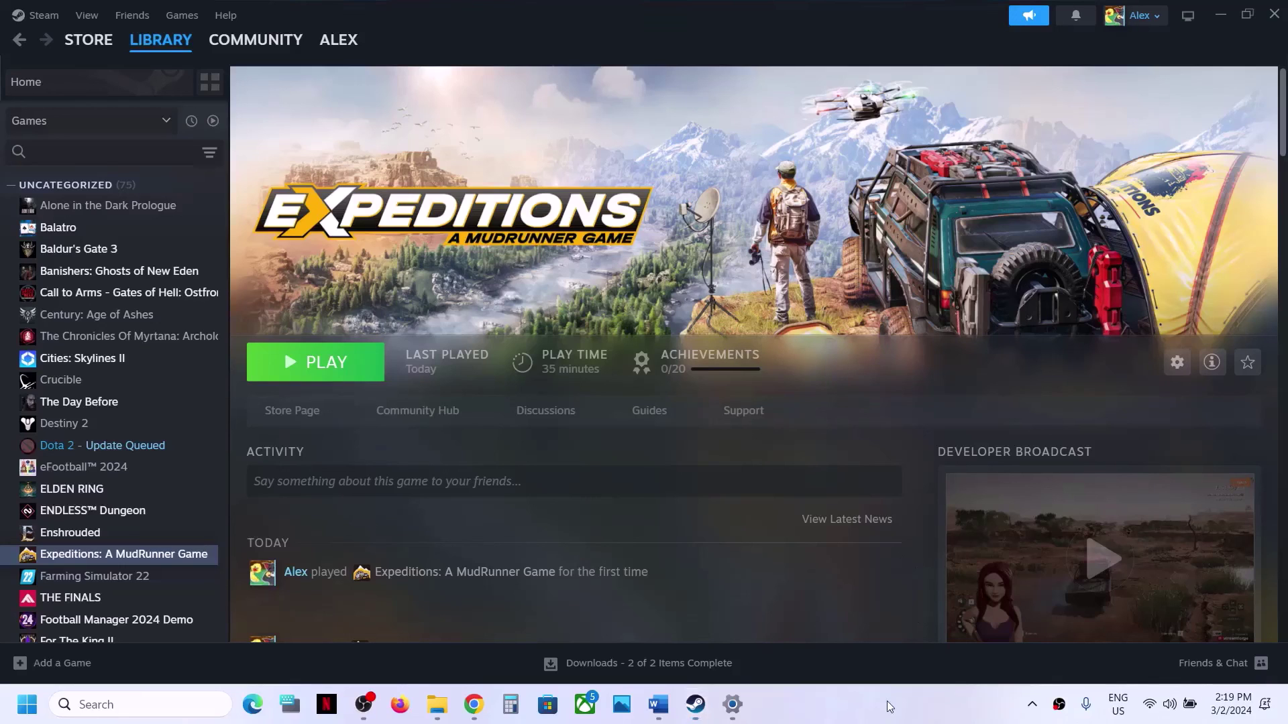